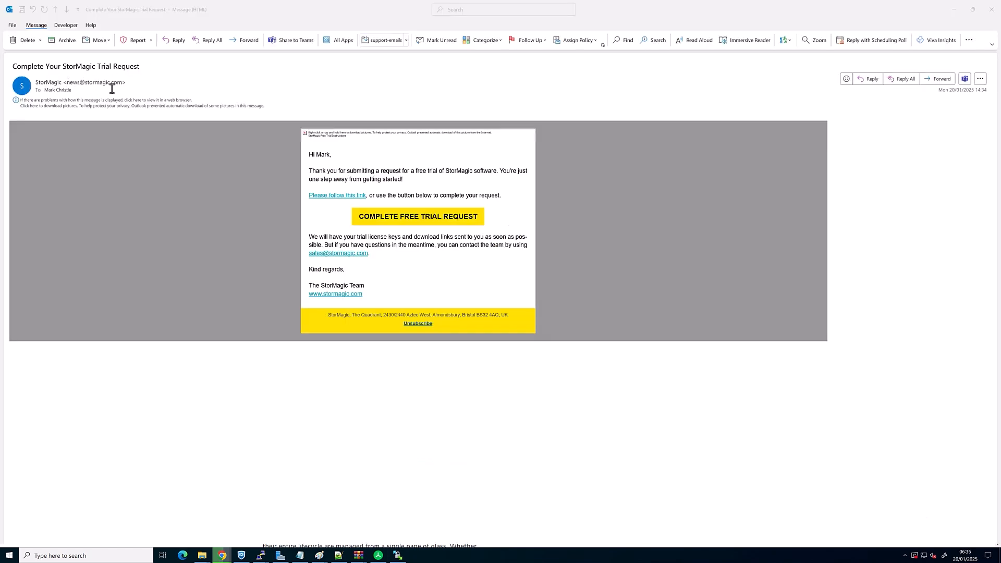
- Download the email's blocked pictures, dismiss all reminders, and follow the COMPLETE FREE TRIAL REQUEST link
{"action": "left_click", "coordinate": [214, 107]}
{"action": "left_click", "coordinate": [230, 110]}
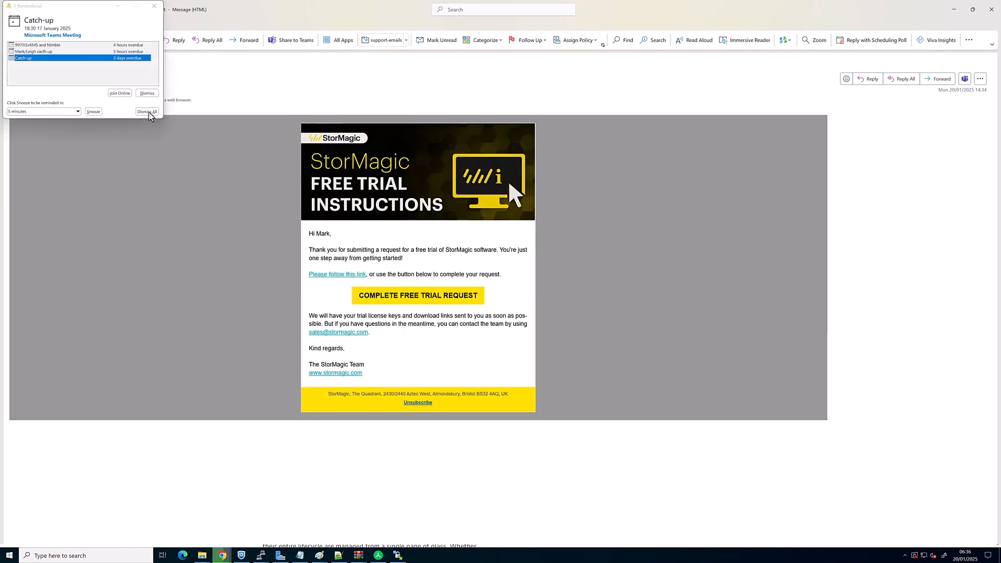
{"action": "left_click", "coordinate": [146, 99]}
{"action": "left_click", "coordinate": [224, 130]}
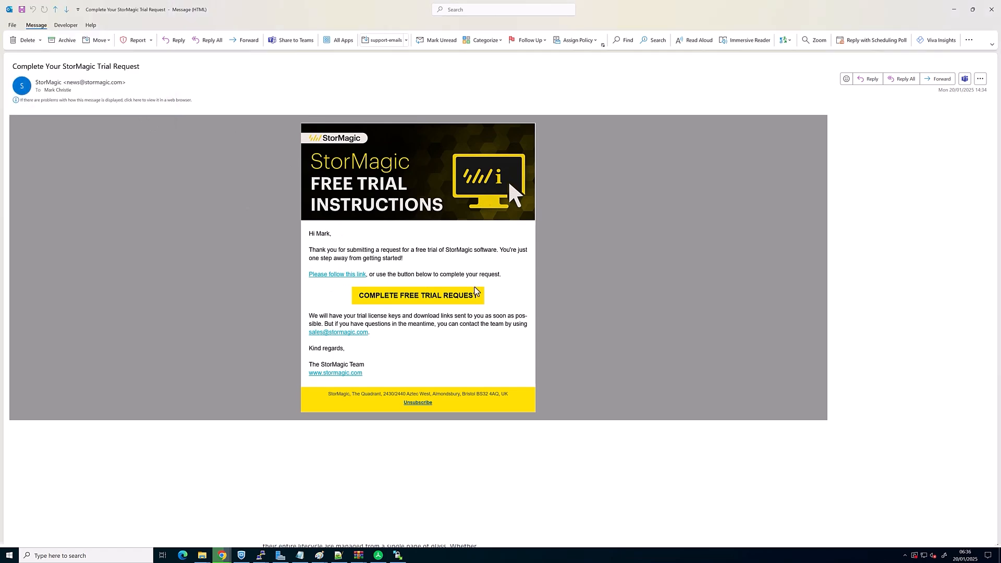
{"action": "left_click", "coordinate": [449, 294]}
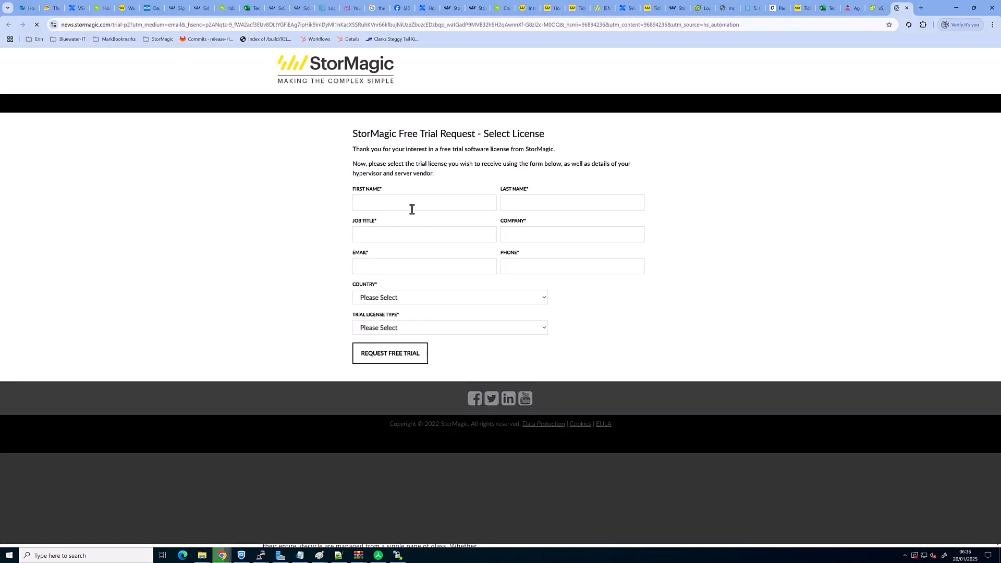
- Enter the contact's first and last name and the job title 'General Dogs Body'
{"action": "left_click", "coordinate": [411, 208]}
{"action": "type", "text": "Mark"}
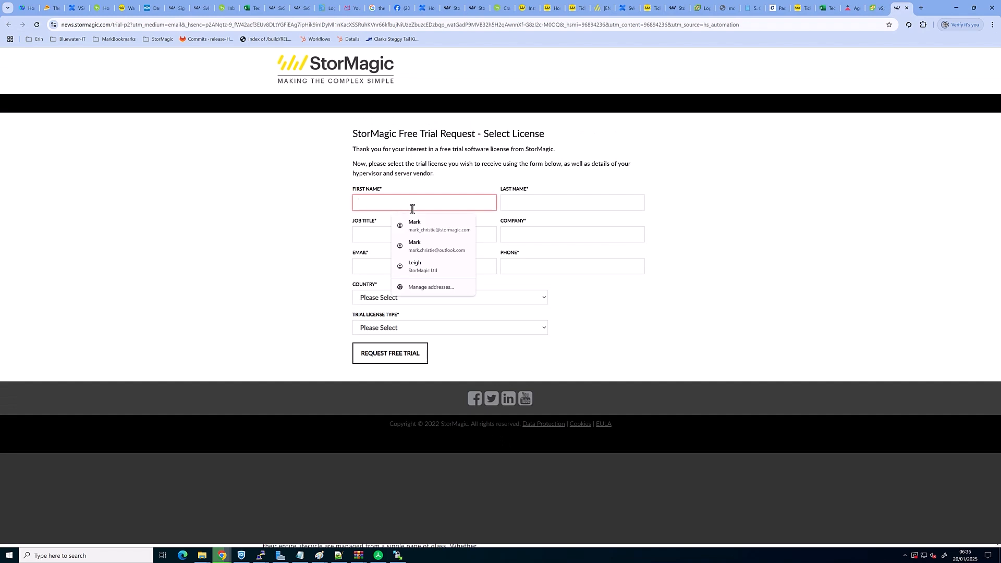
{"action": "key", "text": "Tab"}
{"action": "type", "text": "Christie"}
{"action": "key", "text": "Tab"}
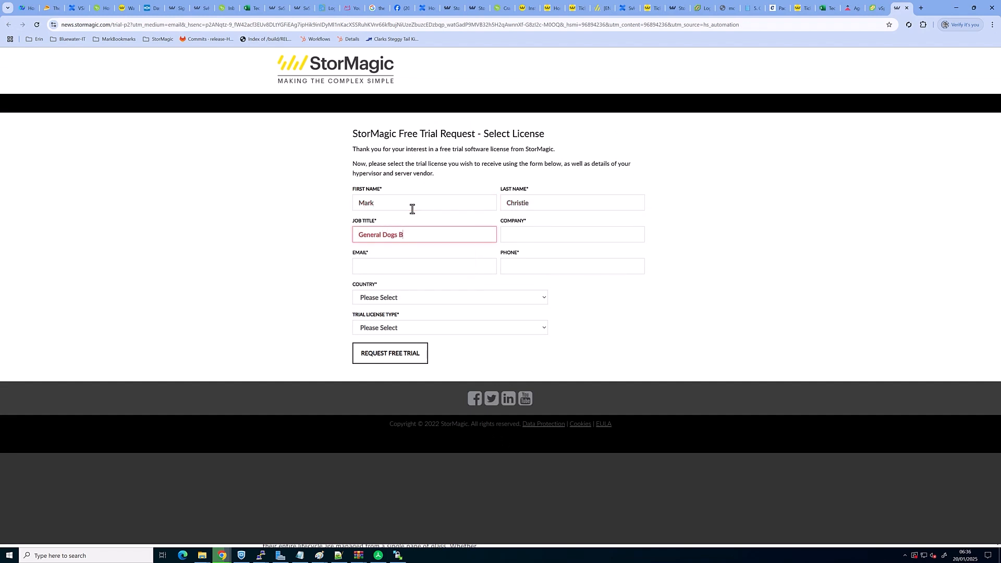
{"action": "type", "text": "General Dogs Body"}
- Fill in company 'StorMagic' and the autofilled contact e-mail, keeping United Kingdom as country
{"action": "key", "text": "Tab"}
{"action": "type", "text": "StorMagic"}
{"action": "key", "text": "Tab"}
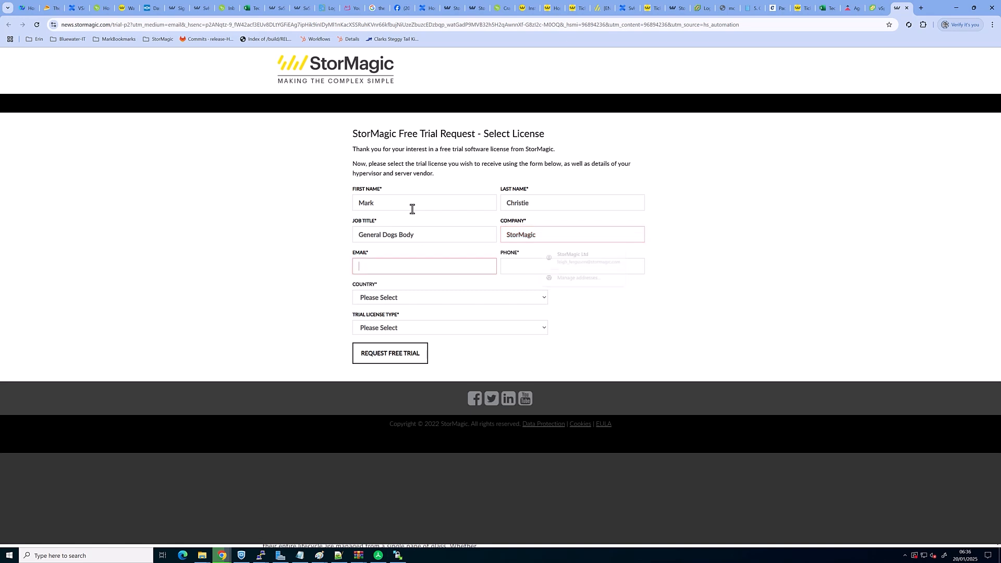
{"action": "type", "text": "ma"}
{"action": "key", "text": "Down"}
{"action": "key", "text": "Return"}
{"action": "key", "text": "Tab"}
{"action": "key", "text": "Tab"}
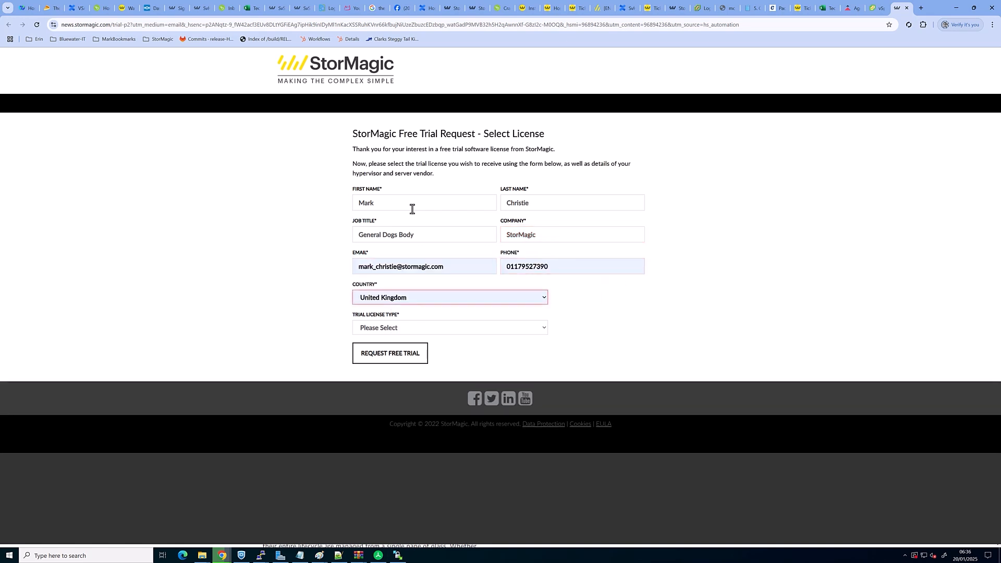
{"action": "key", "text": "Tab"}
- Choose SvHCI as trial licence type and HPE as server brand, then submit the request
{"action": "left_click", "coordinate": [520, 330]}
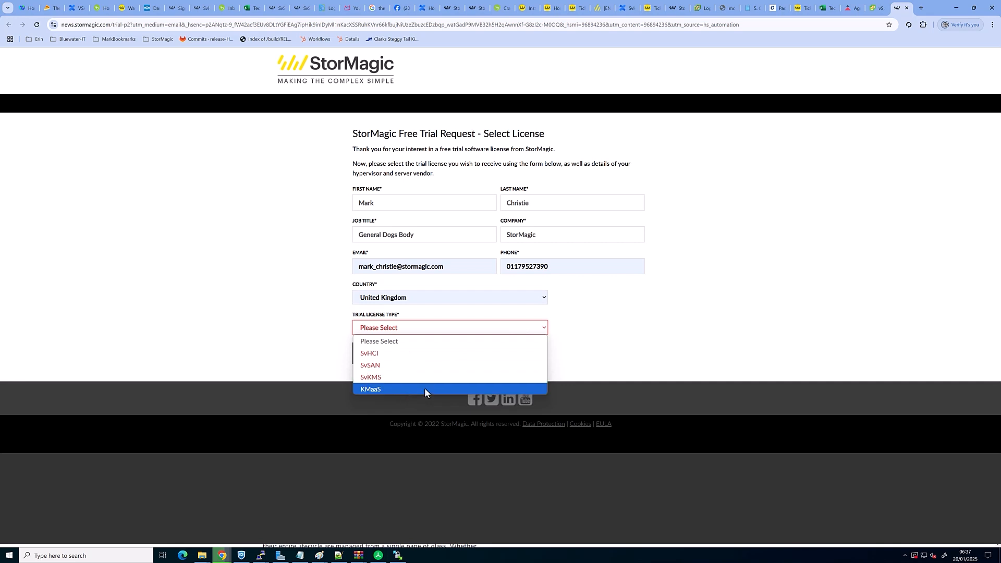
{"action": "left_click", "coordinate": [389, 355]}
{"action": "left_click", "coordinate": [388, 361]}
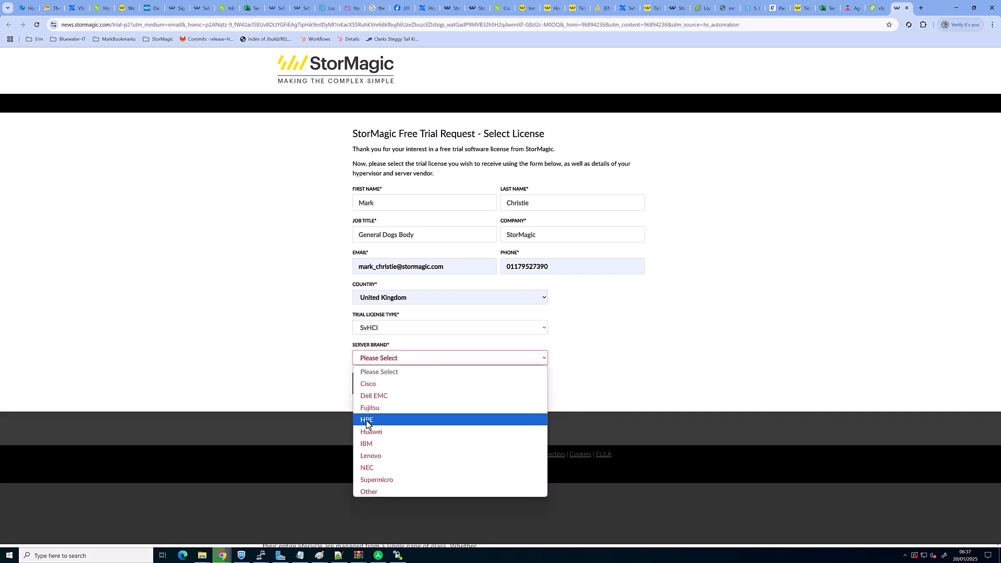
{"action": "left_click", "coordinate": [367, 420]}
{"action": "left_click", "coordinate": [390, 377]}
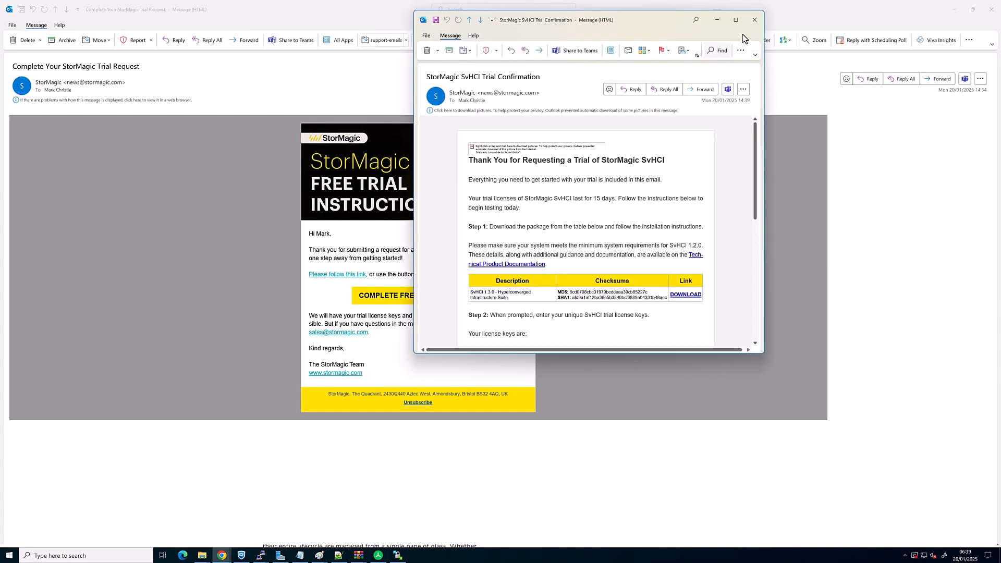
- Maximize the trial confirmation email and display its blocked pictures
{"action": "left_click", "coordinate": [737, 19]}
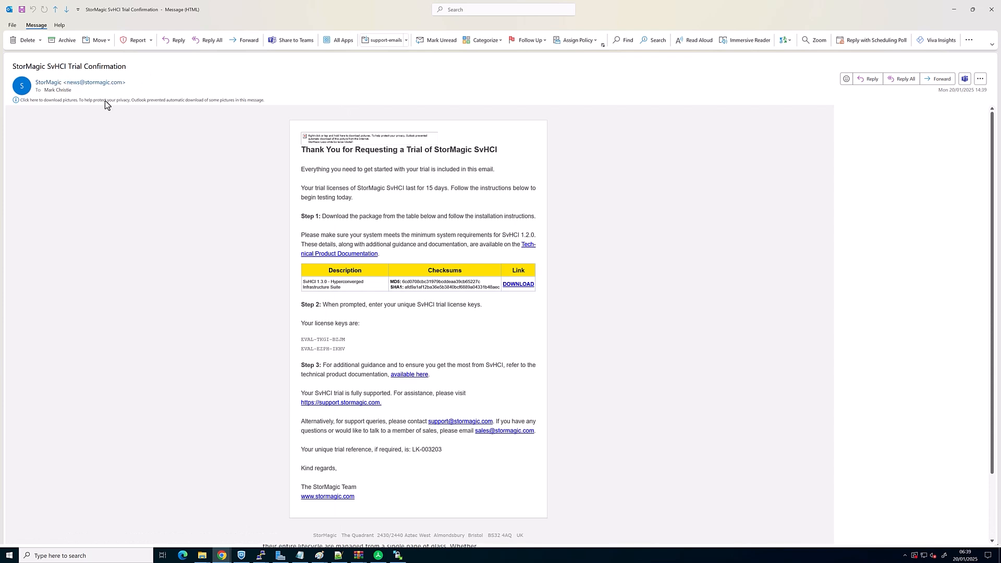
{"action": "left_click", "coordinate": [101, 100]}
{"action": "left_click", "coordinate": [120, 109]}
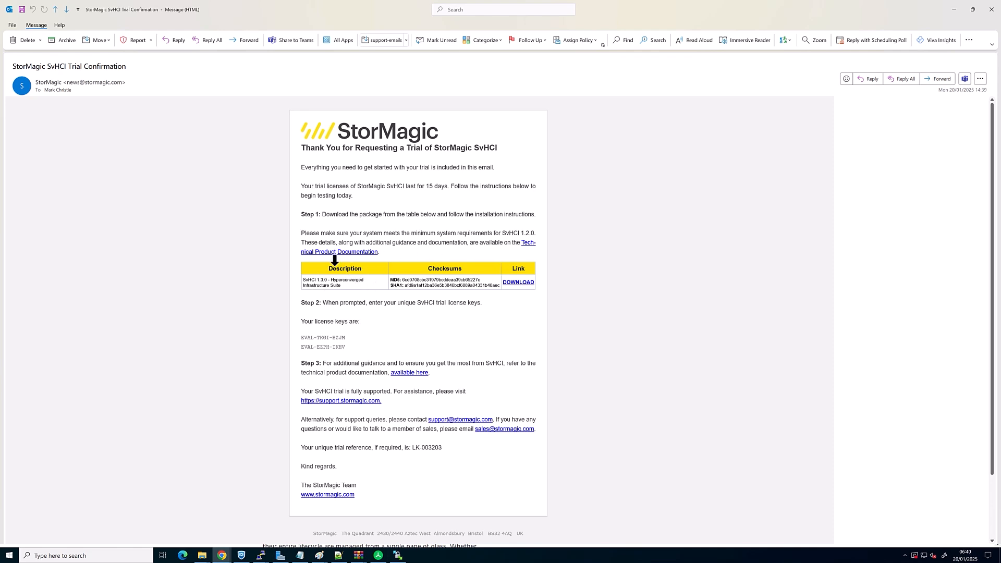
- Download the svhci-1-3-0_iso.zip package and check its download progress
{"action": "left_click", "coordinate": [518, 283]}
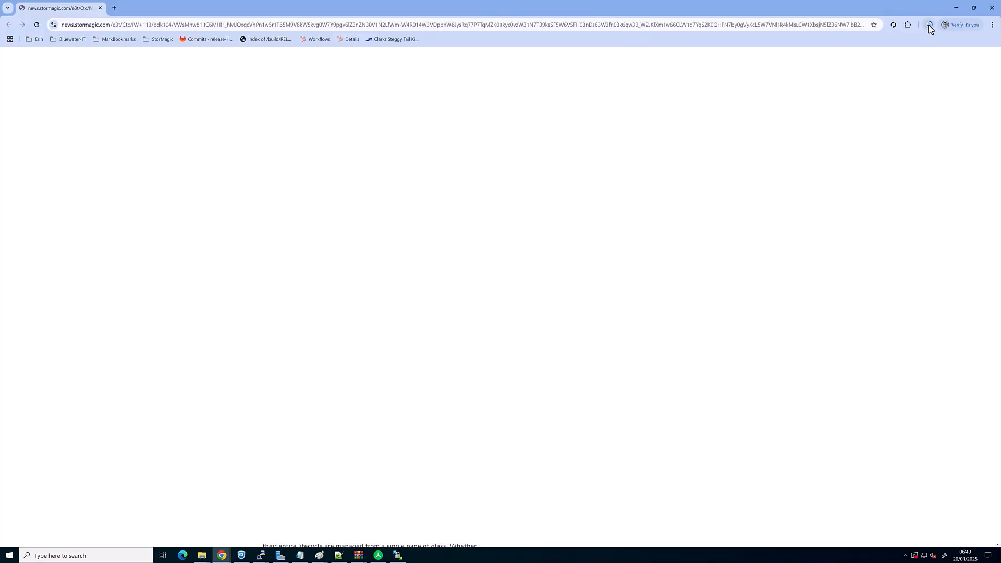
{"action": "left_click", "coordinate": [929, 25]}
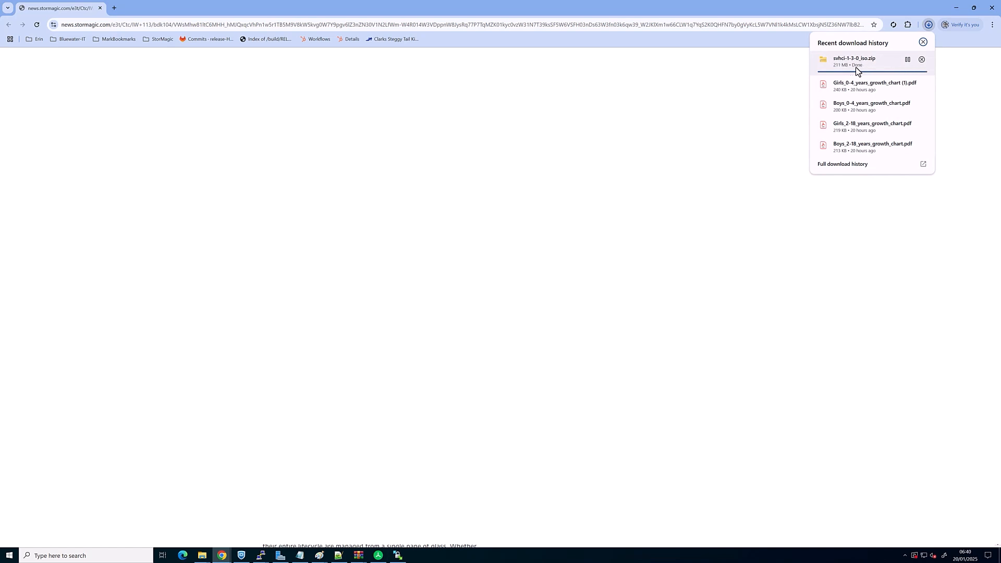
{"action": "left_click", "coordinate": [956, 8]}
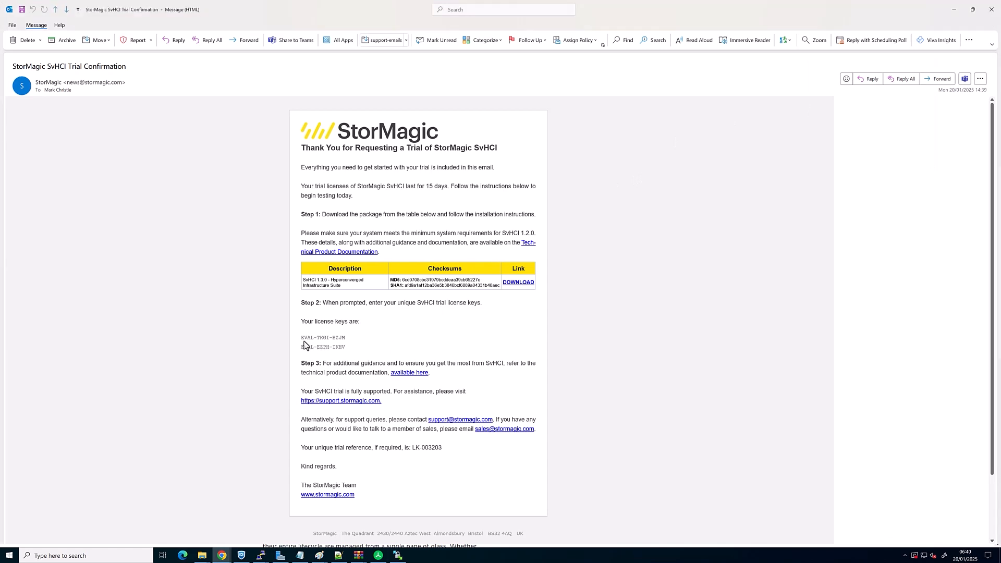
- Select the two SvHCI licence keys, then move the email window aside and minimize it
{"action": "left_click_drag", "start_coordinate": [356, 350], "coordinate": [304, 341]}
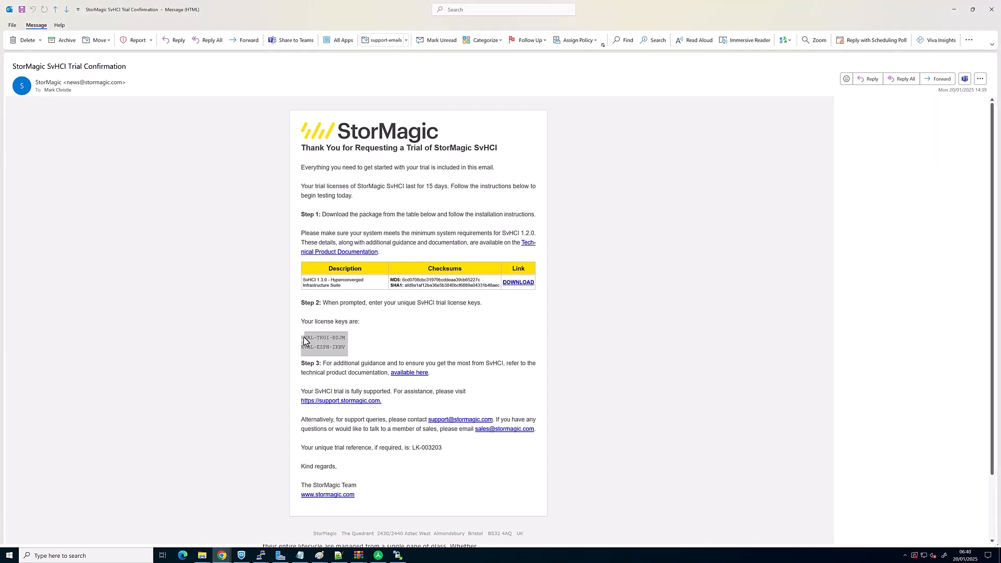
{"action": "left_click_drag", "start_coordinate": [623, 18], "coordinate": [1000, 271]}
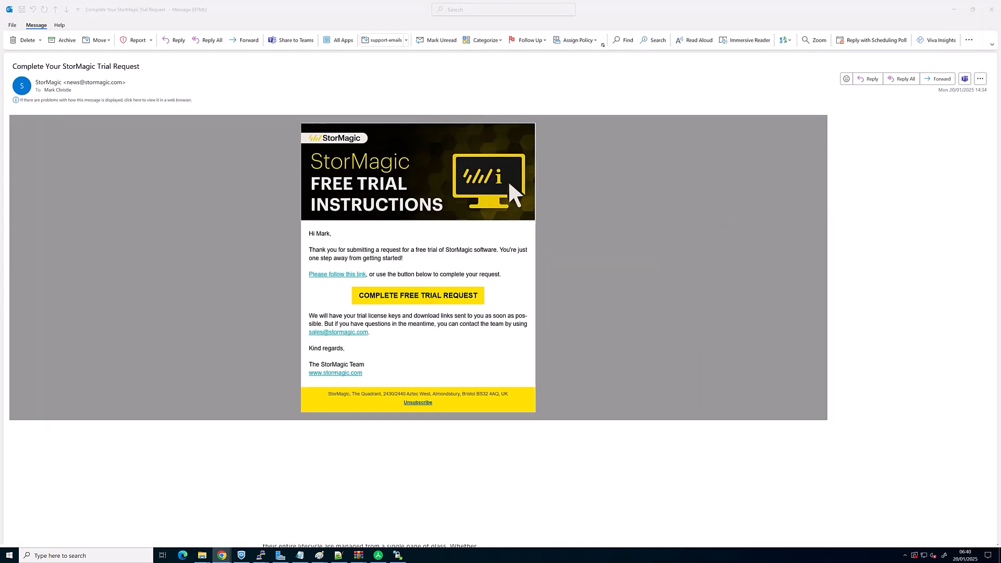
{"action": "left_click", "coordinate": [953, 9]}
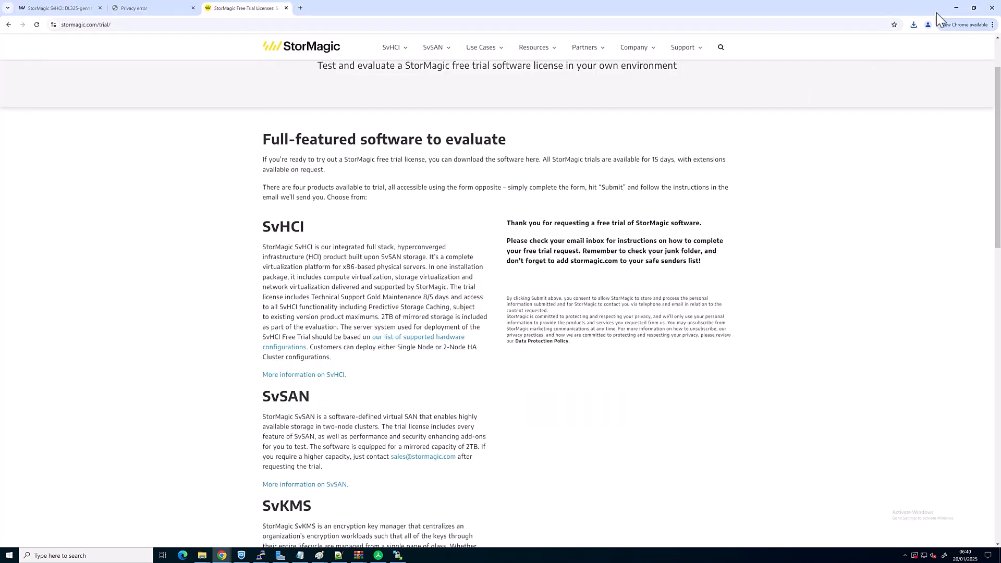
- Change the first tab's address to end in 16.172.65.5/ and load that iLO page
{"action": "left_click", "coordinate": [50, 14]}
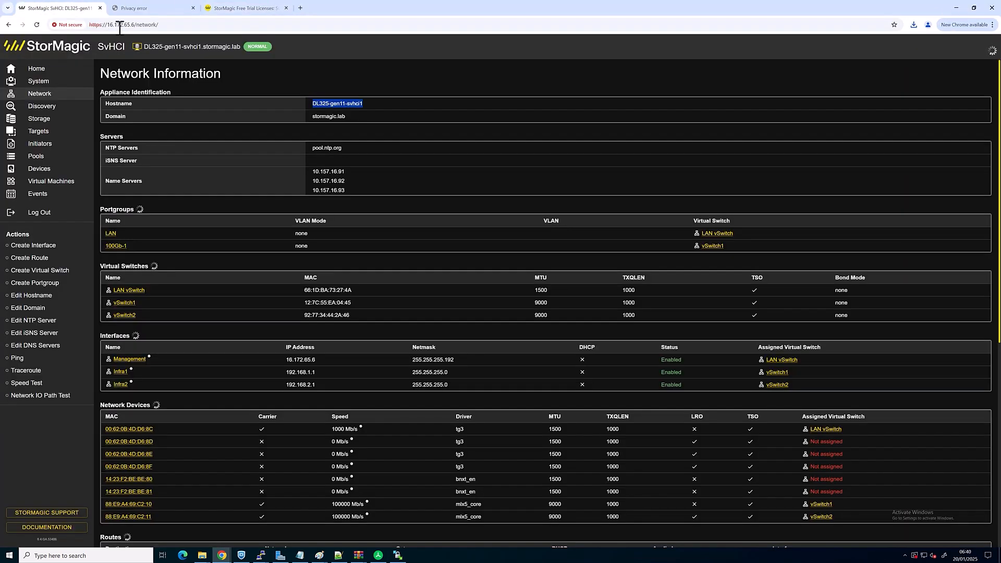
{"action": "left_click", "coordinate": [137, 27]}
{"action": "key", "text": "End"}
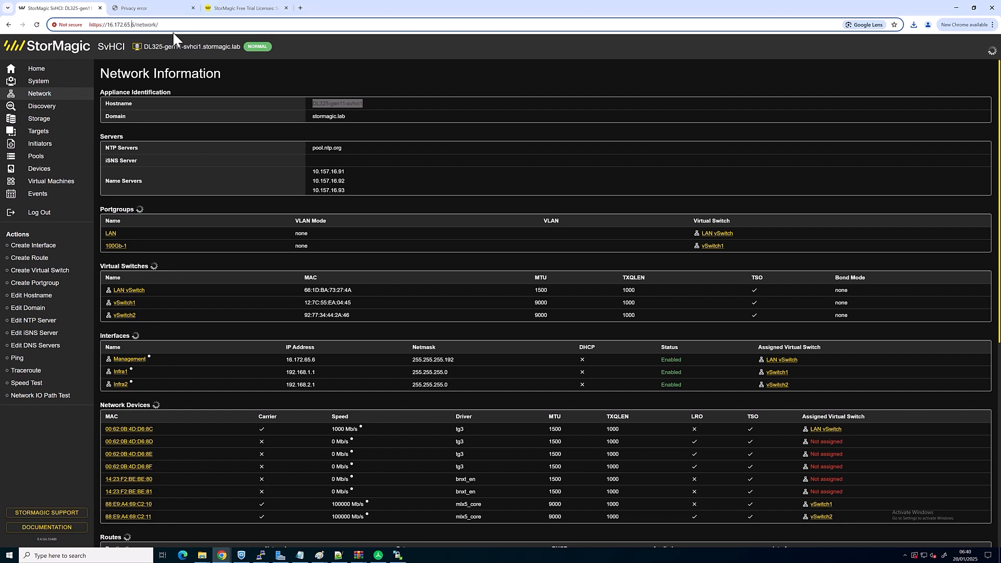
{"action": "key", "text": "shift+Left"}
{"action": "key", "text": "shift+Left"}
{"action": "key", "text": "shift+Left"}
{"action": "key", "text": "shift+Left"}
{"action": "key", "text": "shift+Left"}
{"action": "key", "text": "shift+Left"}
{"action": "key", "text": "shift+Left"}
{"action": "key", "text": "shift+Left"}
{"action": "key", "text": "shift+Left"}
{"action": "key", "text": "shift+Left"}
{"action": "type", "text": "5/"}
{"action": "key", "text": "Return"}
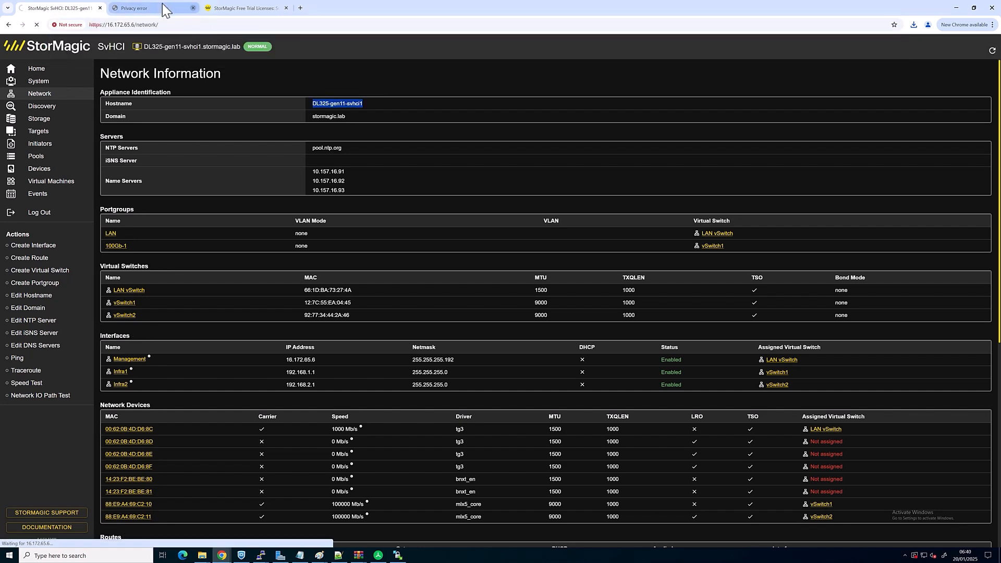
{"action": "left_click", "coordinate": [161, 6]}
{"action": "left_click", "coordinate": [134, 27]}
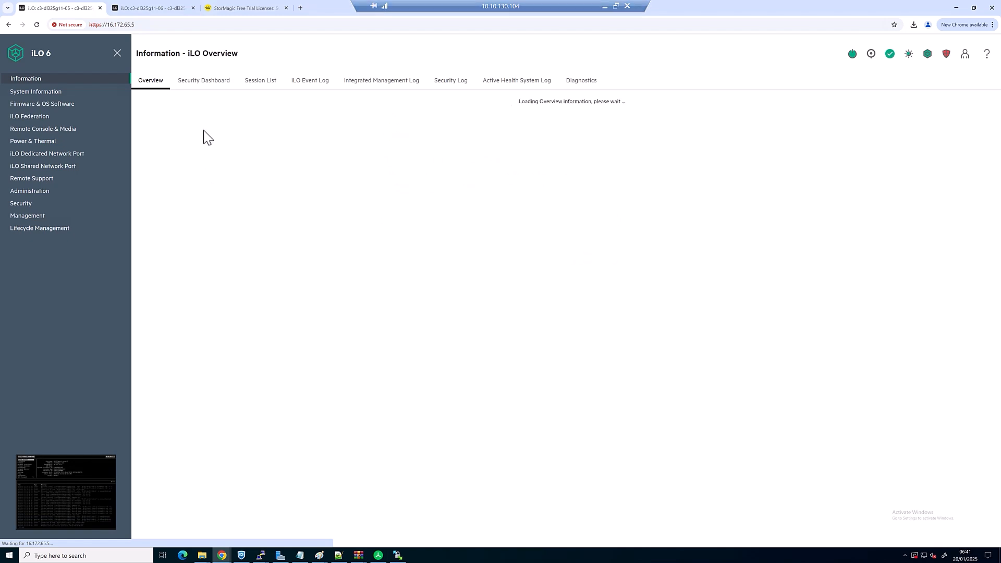
- Note the server's product name and its processor cores and threads in System Information
{"action": "left_click_drag", "start_coordinate": [254, 146], "coordinate": [294, 142]}
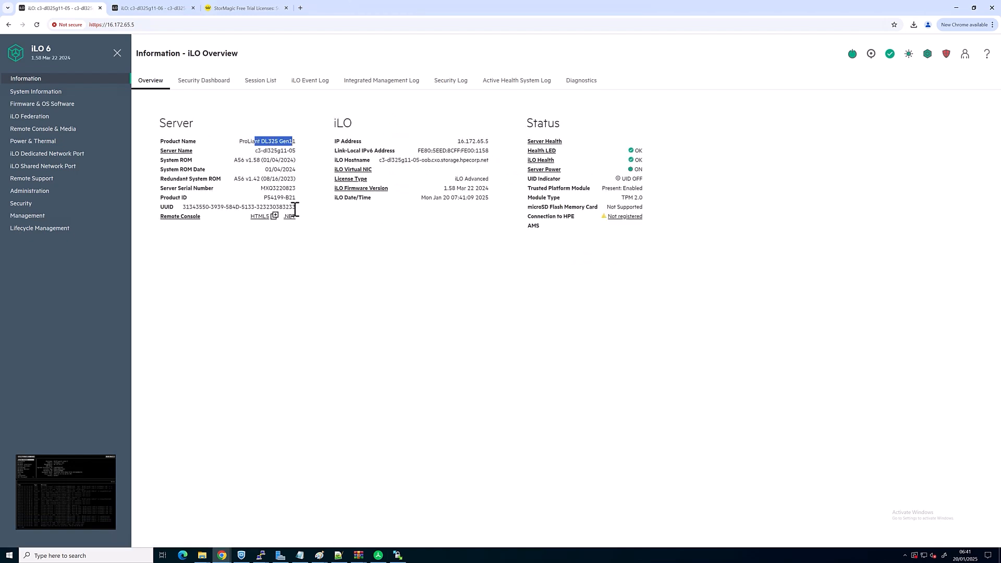
{"action": "left_click", "coordinate": [82, 91]}
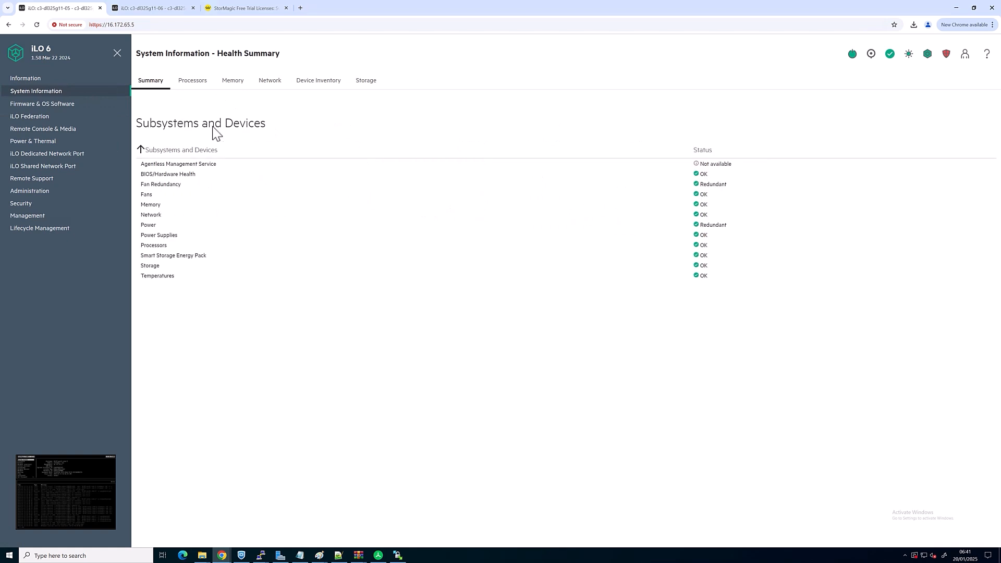
{"action": "left_click", "coordinate": [193, 82]}
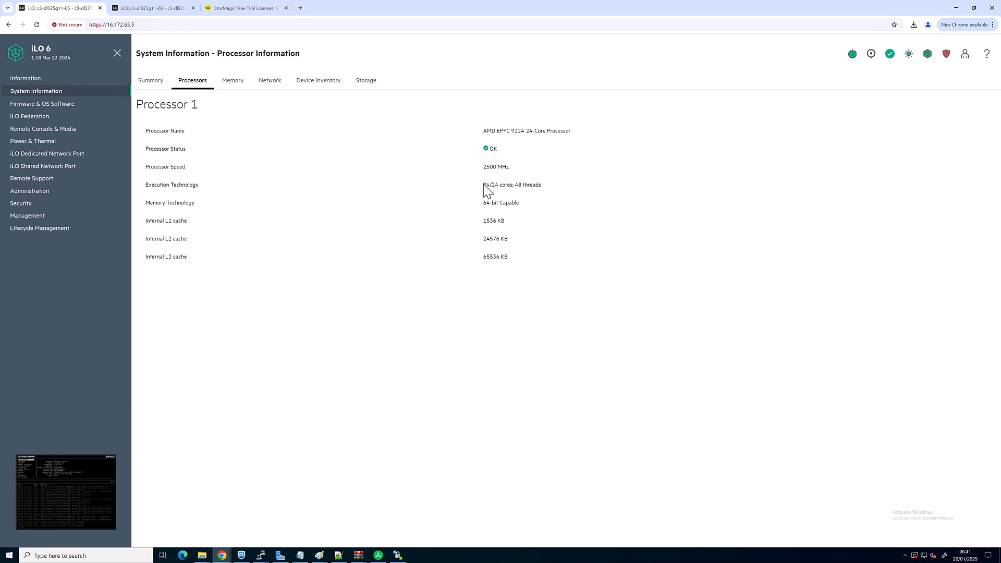
{"action": "left_click_drag", "start_coordinate": [483, 183], "coordinate": [544, 184]}
- Review memory and the three network adapters' models and port status, then show Device Inventory
{"action": "left_click", "coordinate": [238, 82]}
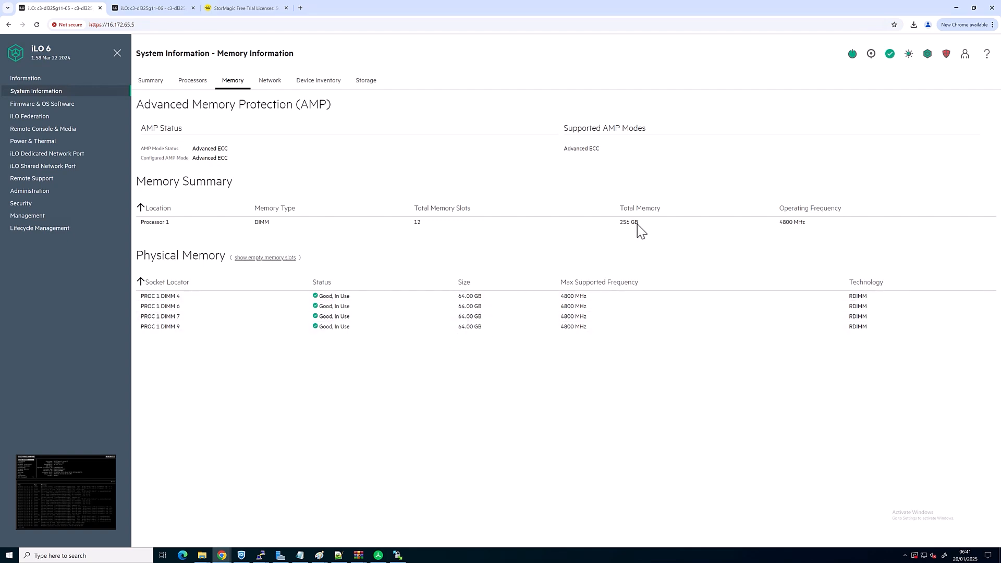
{"action": "left_click", "coordinate": [269, 82]}
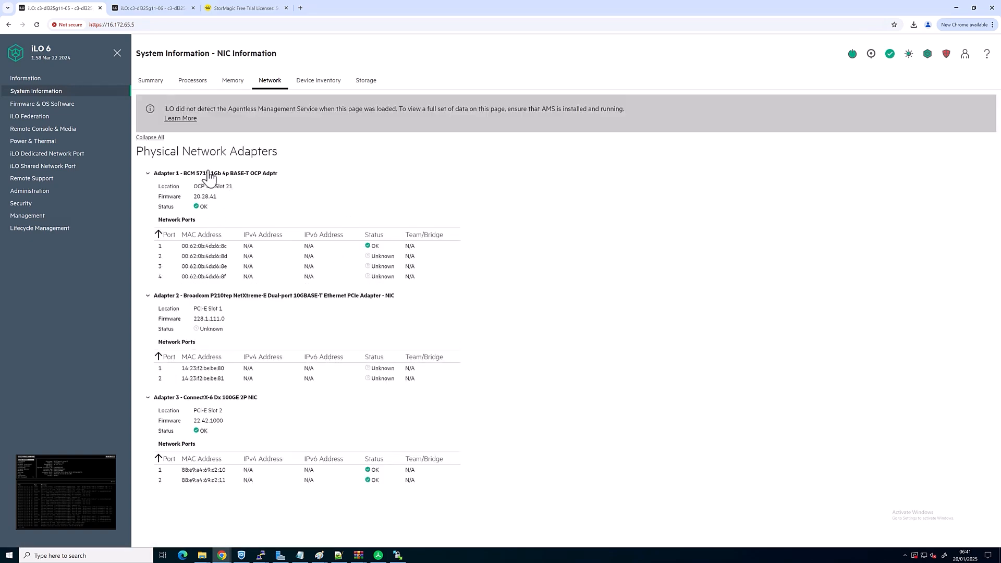
{"action": "left_click_drag", "start_coordinate": [203, 173], "coordinate": [297, 174]}
{"action": "left_click_drag", "start_coordinate": [395, 296], "coordinate": [245, 297]}
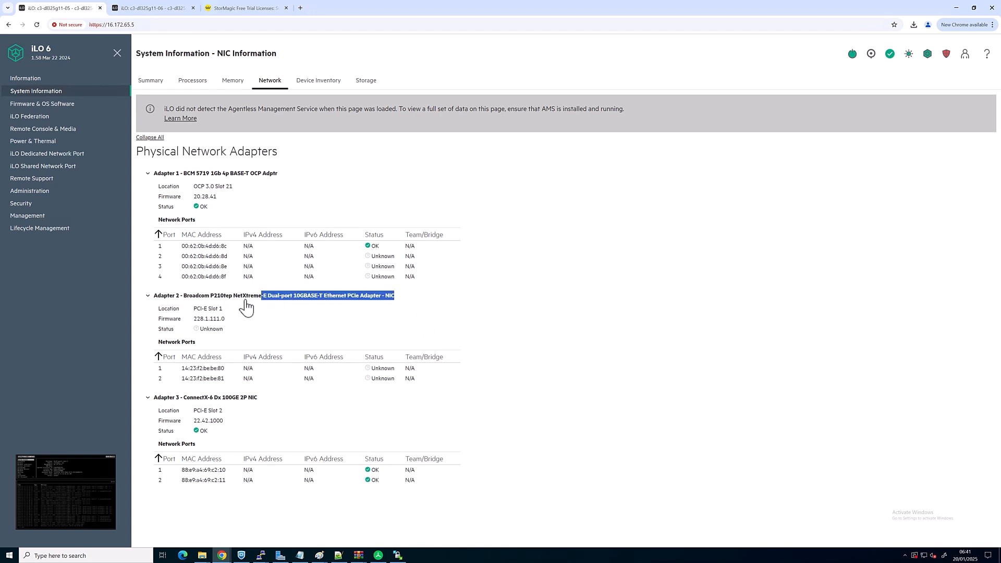
{"action": "left_click_drag", "start_coordinate": [258, 397], "coordinate": [151, 407]}
{"action": "left_click", "coordinate": [161, 403]}
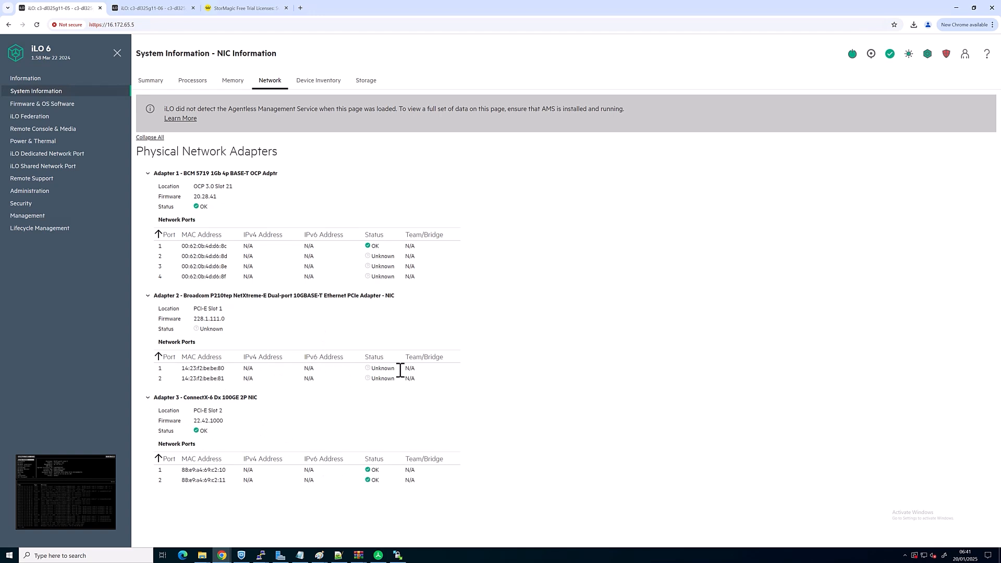
{"action": "left_click_drag", "start_coordinate": [371, 369], "coordinate": [400, 380]}
{"action": "left_click", "coordinate": [318, 84]}
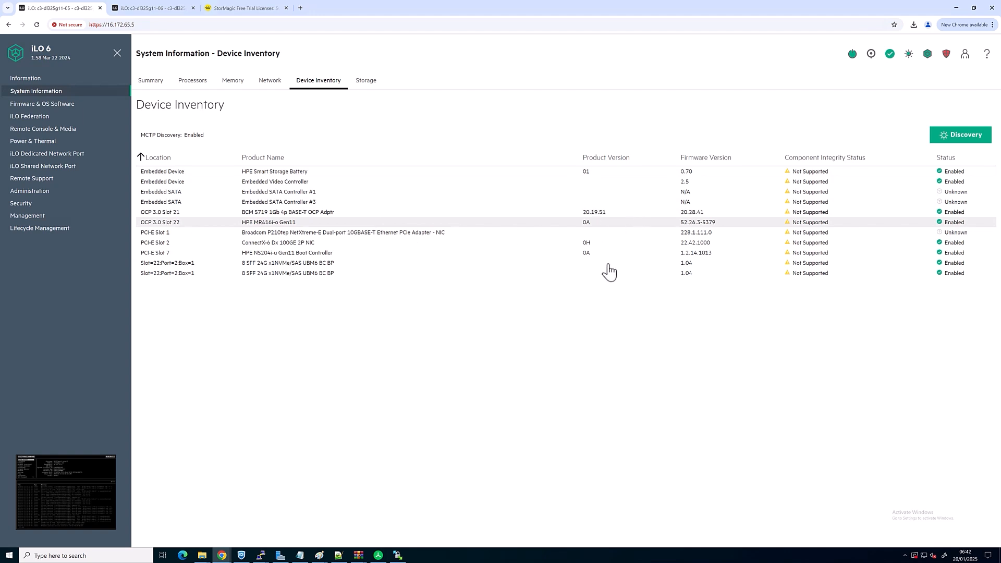
- Inspect the NS204i-u boot and MR416i-o Gen11 controllers' drives, then switch to the 16.172.65.7 iLO
{"action": "left_click", "coordinate": [366, 81]}
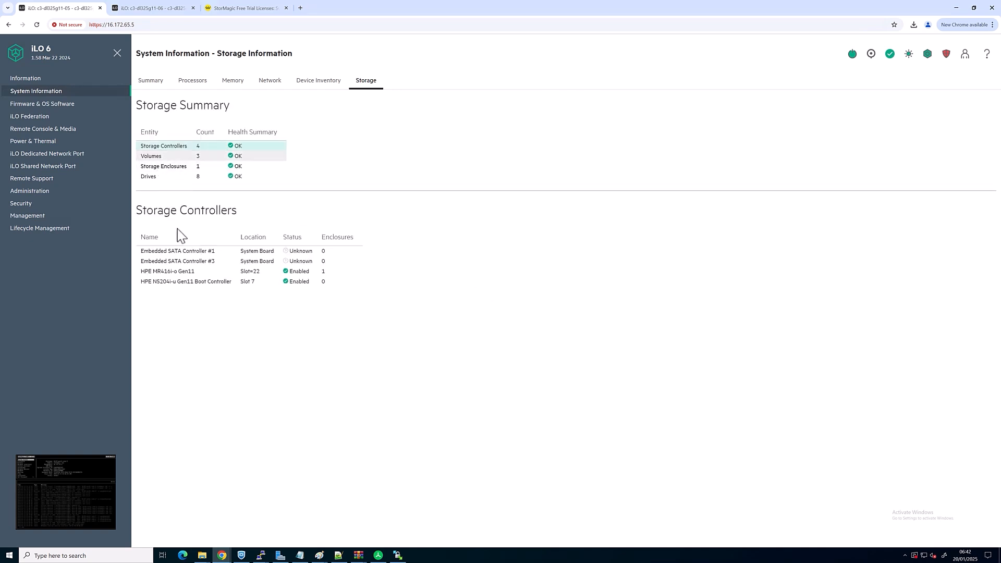
{"action": "left_click", "coordinate": [181, 282]}
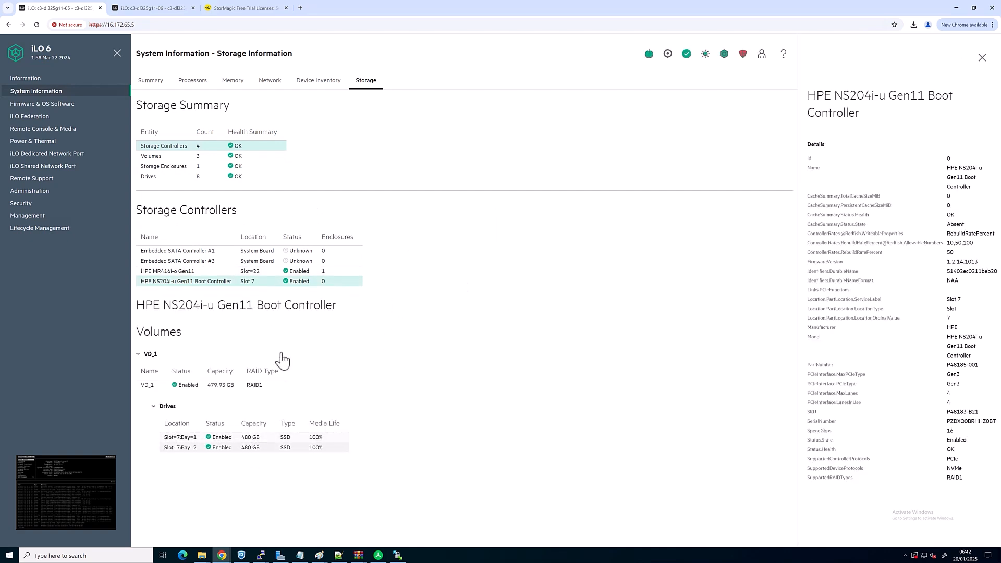
{"action": "left_click", "coordinate": [182, 271]}
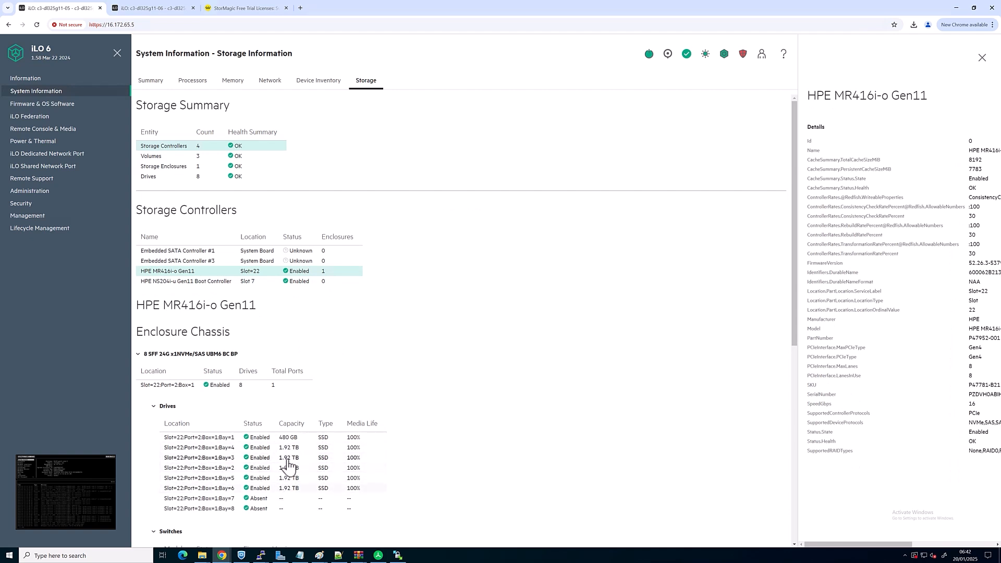
{"action": "left_click", "coordinate": [174, 11]}
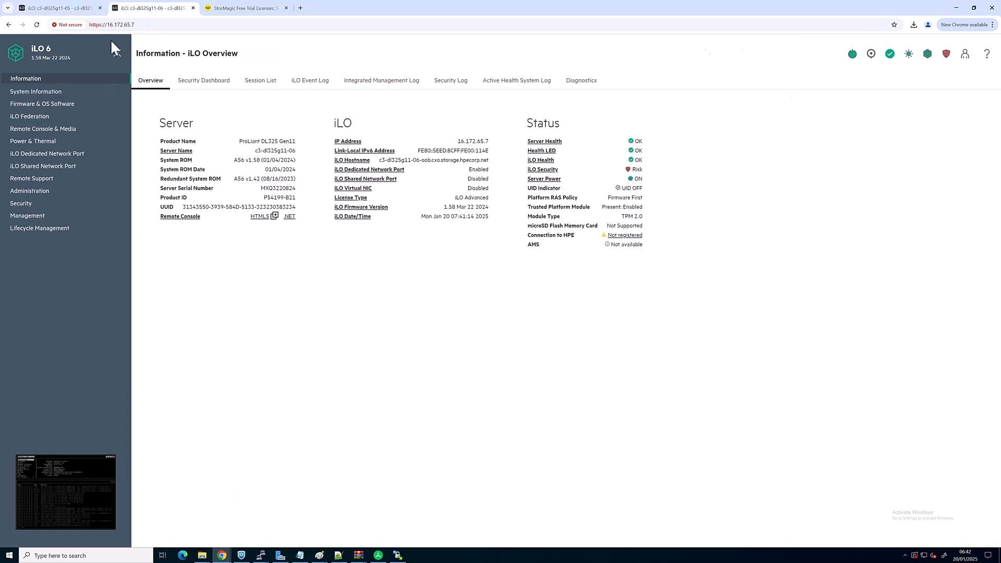
- Mount stormagic-svhci-6.4.GA.53486-cdrom.iso as a local virtual CD in the first server's remote console
{"action": "left_click", "coordinate": [60, 8]}
{"action": "left_click", "coordinate": [75, 501]}
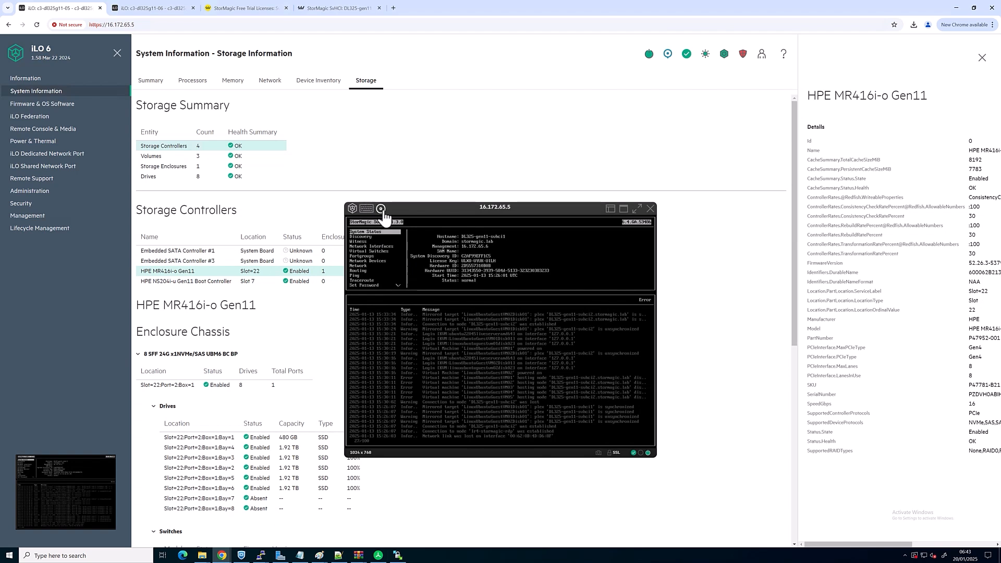
{"action": "left_click", "coordinate": [380, 208]}
{"action": "mouse_move", "coordinate": [405, 265]}
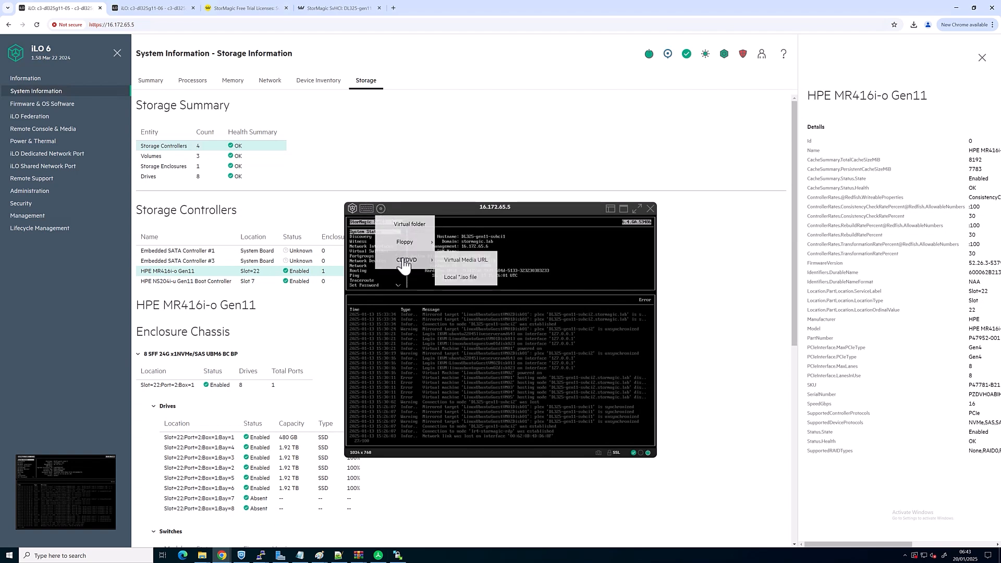
{"action": "left_click", "coordinate": [463, 278]}
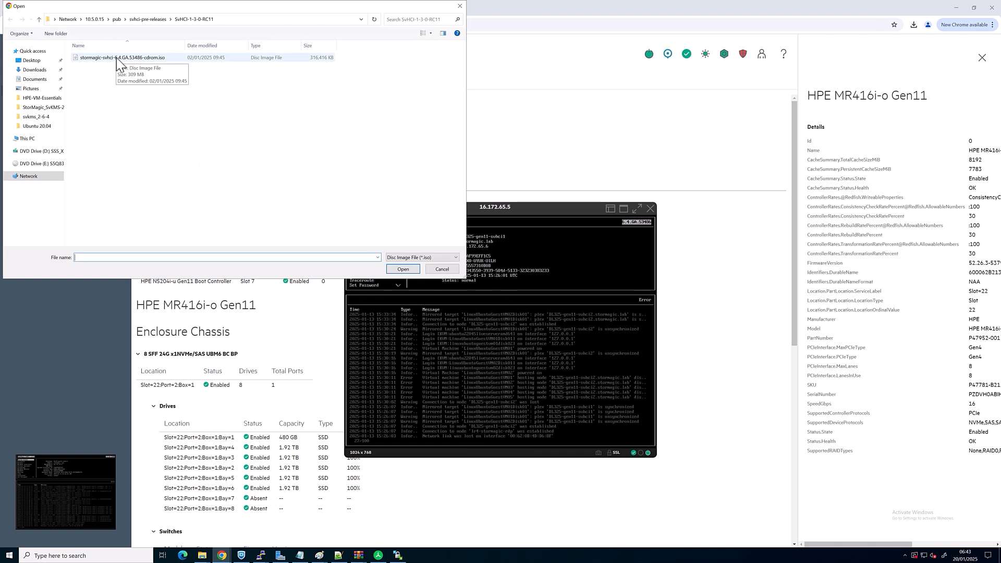
{"action": "left_click", "coordinate": [117, 57]}
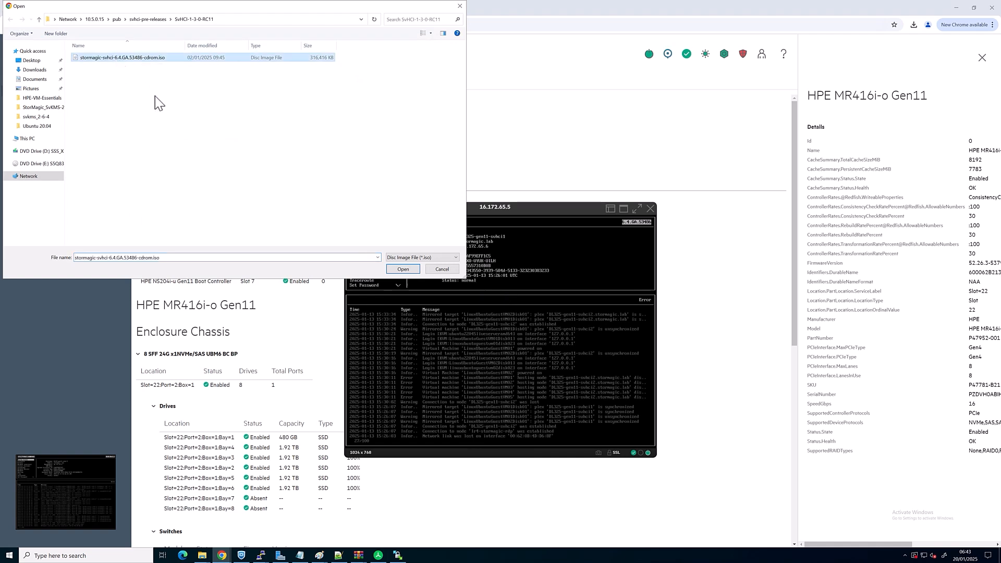
{"action": "key", "text": "Return"}
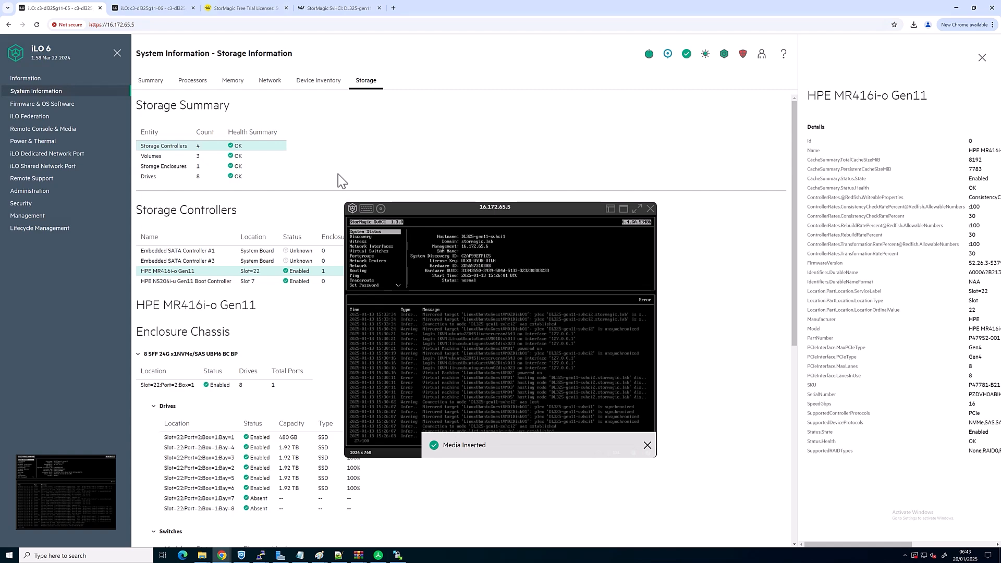
- Reset the first server, then bring up the second server's remote console launch options
{"action": "left_click", "coordinate": [352, 209]}
{"action": "mouse_move", "coordinate": [361, 224]}
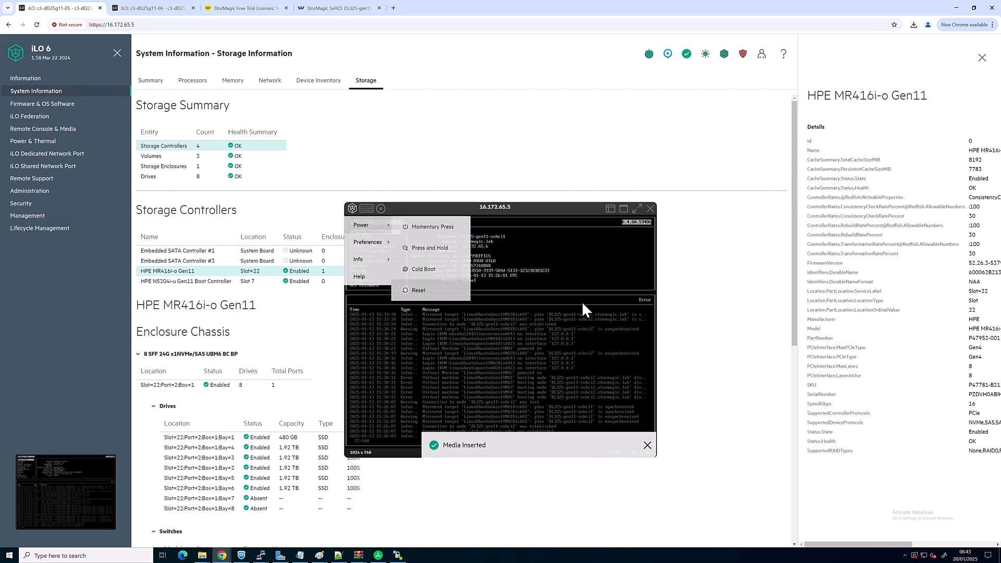
{"action": "left_click", "coordinate": [419, 289]}
{"action": "left_click", "coordinate": [525, 317]}
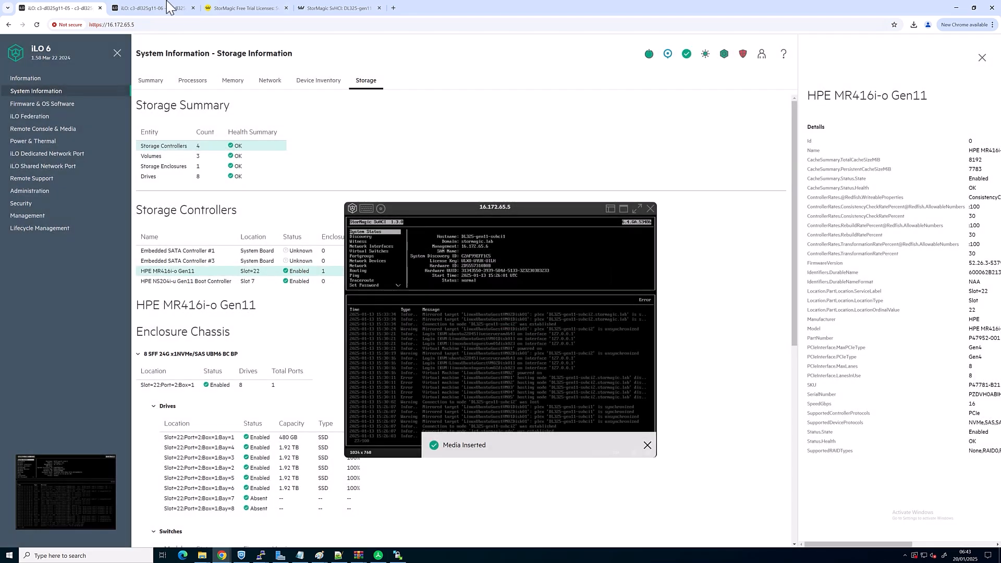
{"action": "left_click", "coordinate": [168, 8]}
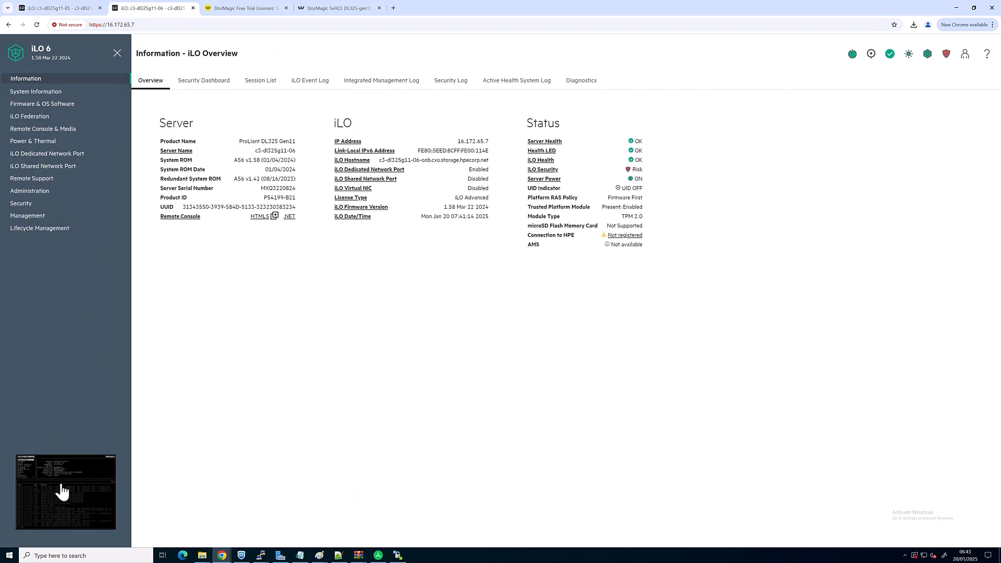
{"action": "left_click", "coordinate": [62, 490]}
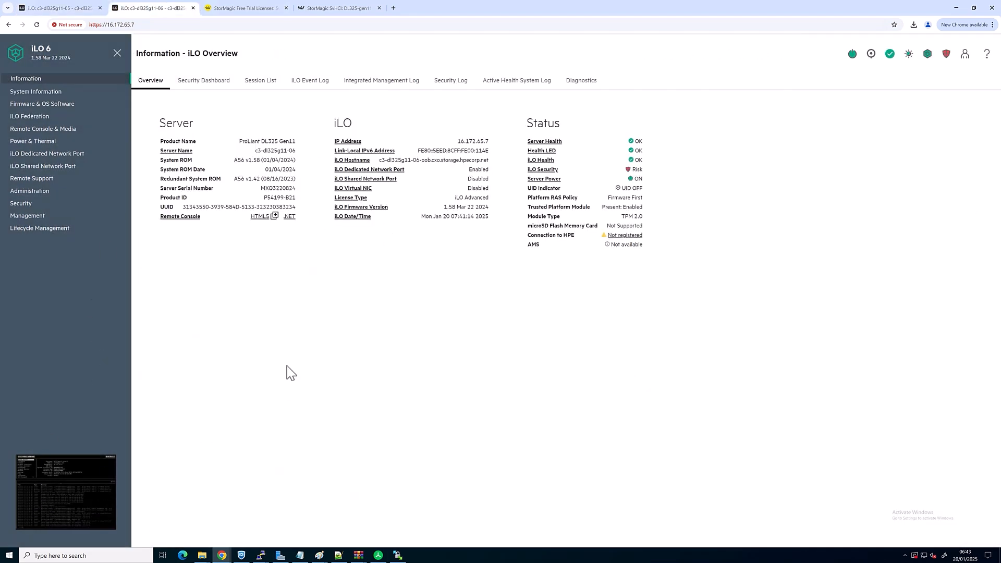
- Open the 16.172.65.7 server's remote console and mount a local ISO file as virtual CD/DVD
{"action": "left_click", "coordinate": [305, 410]}
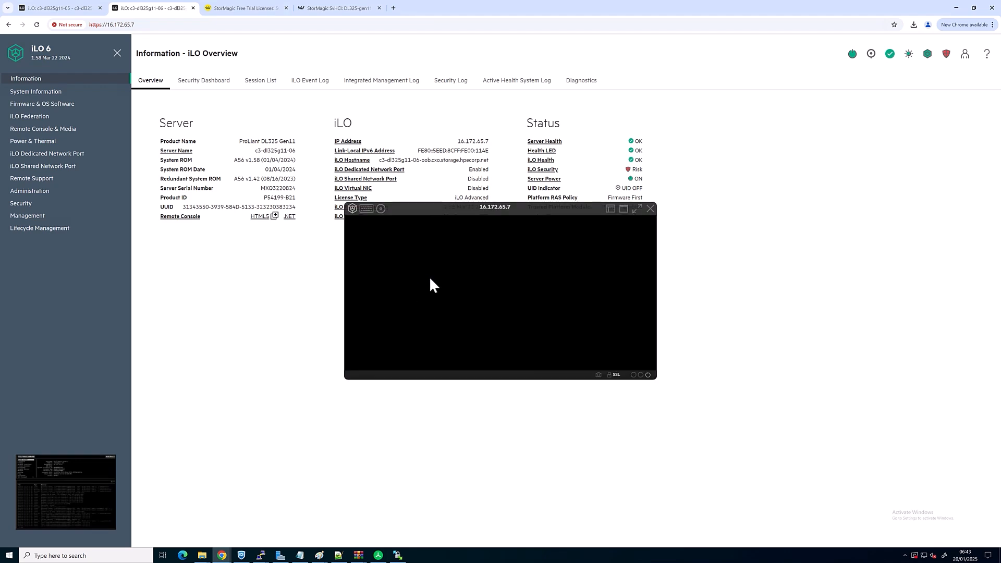
{"action": "left_click", "coordinate": [380, 209]}
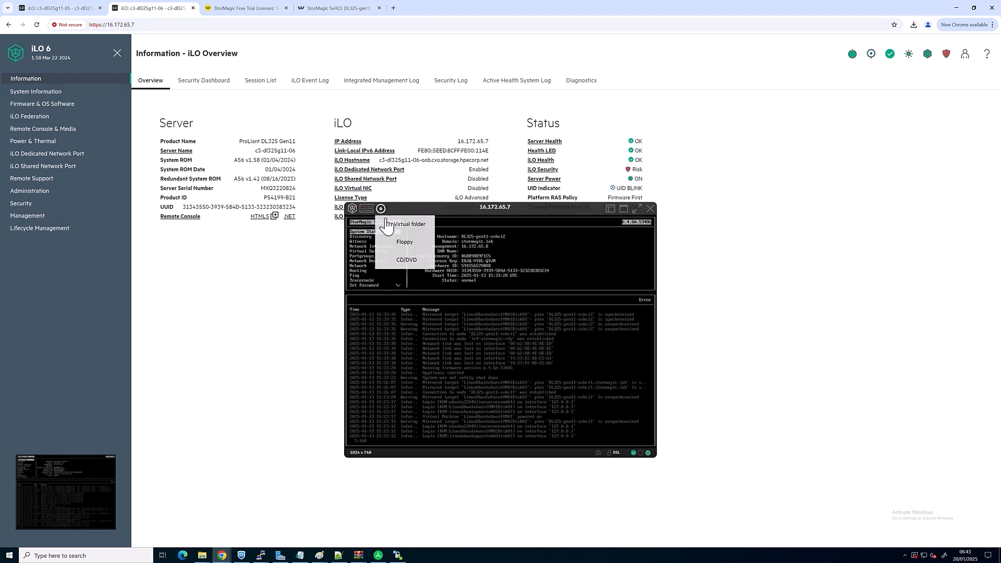
{"action": "mouse_move", "coordinate": [408, 263]}
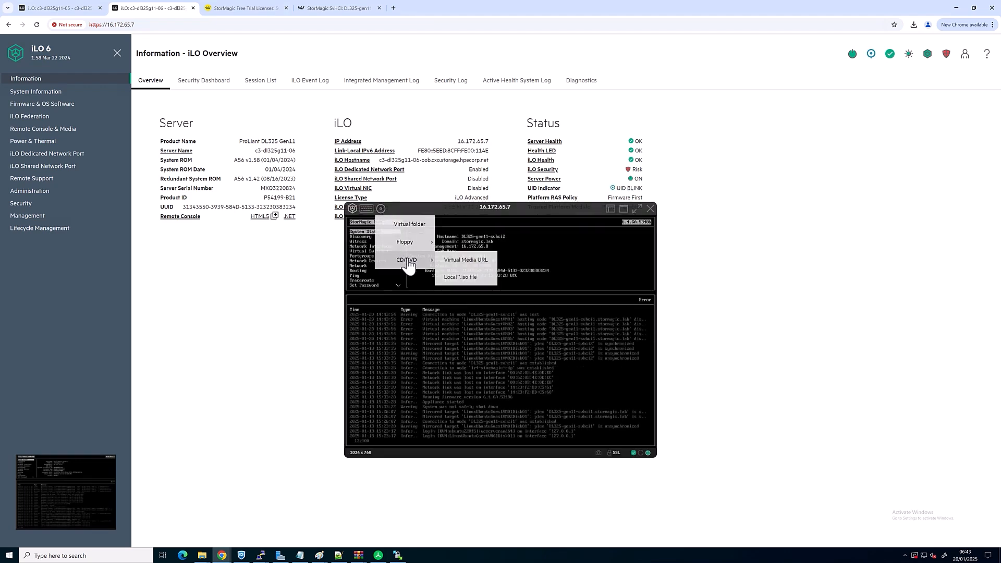
{"action": "left_click", "coordinate": [467, 278]}
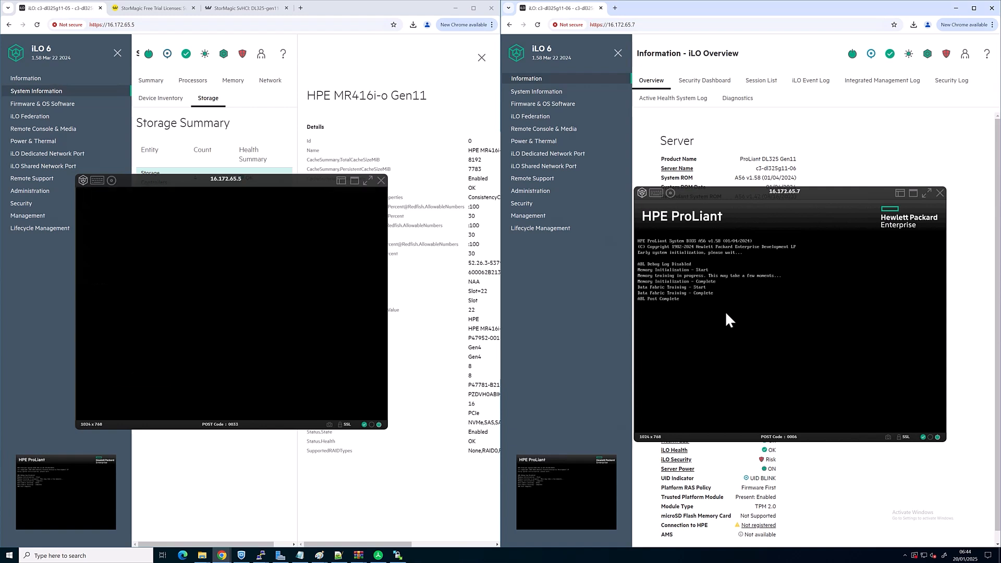
- Use the F11 one-time boot menu to boot the first server from the iLO Virtual CD-ROM
{"action": "left_click", "coordinate": [264, 339]}
{"action": "key", "text": "F11"}
{"action": "left_click", "coordinate": [772, 391]}
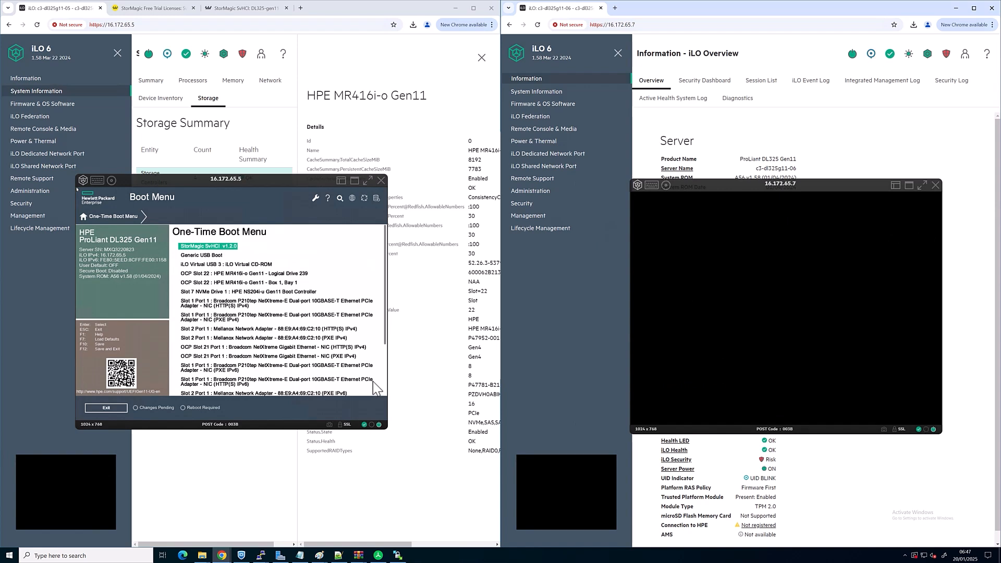
{"action": "double_click", "coordinate": [243, 264]}
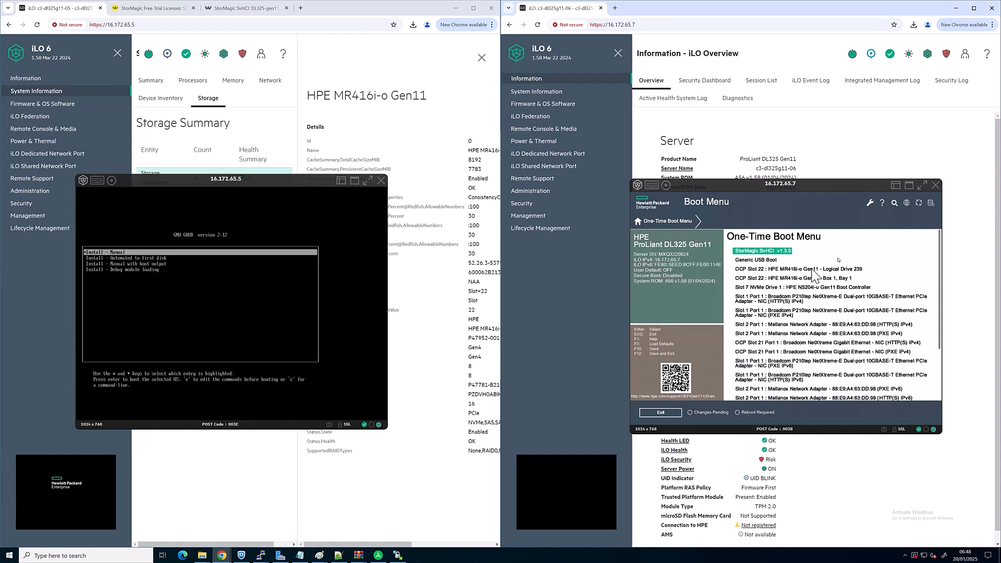
- Boot the second server from the iLO Virtual USB 3 : iLO Virtual CD-ROM entry
{"action": "key", "text": "Down"}
{"action": "key", "text": "Down"}
{"action": "key", "text": "Down"}
{"action": "key", "text": "Down"}
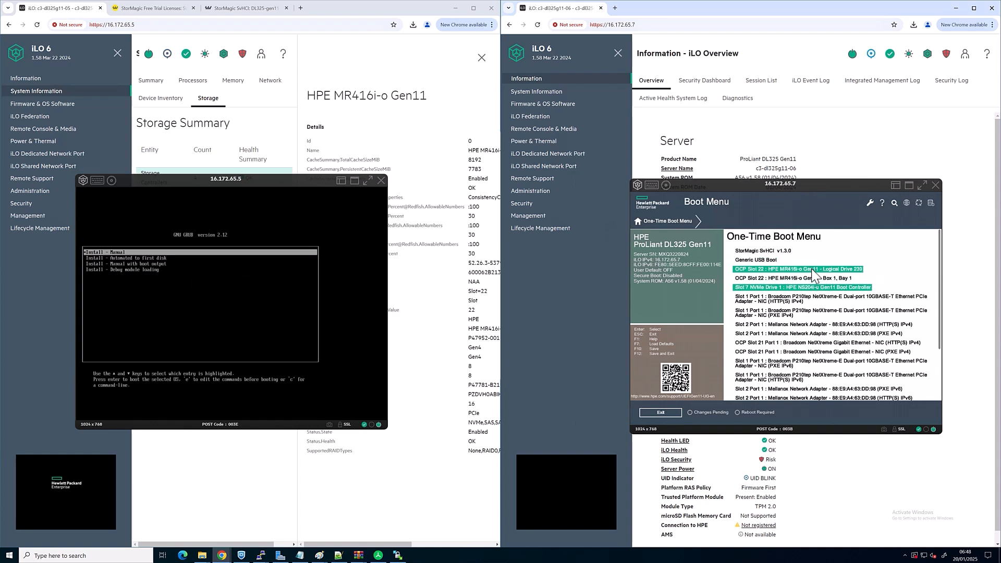
{"action": "key", "text": "Down"}
{"action": "key", "text": "Down"}
{"action": "key", "text": "Down"}
{"action": "key", "text": "Down"}
{"action": "key", "text": "Down"}
{"action": "key", "text": "Down"}
{"action": "key", "text": "Down"}
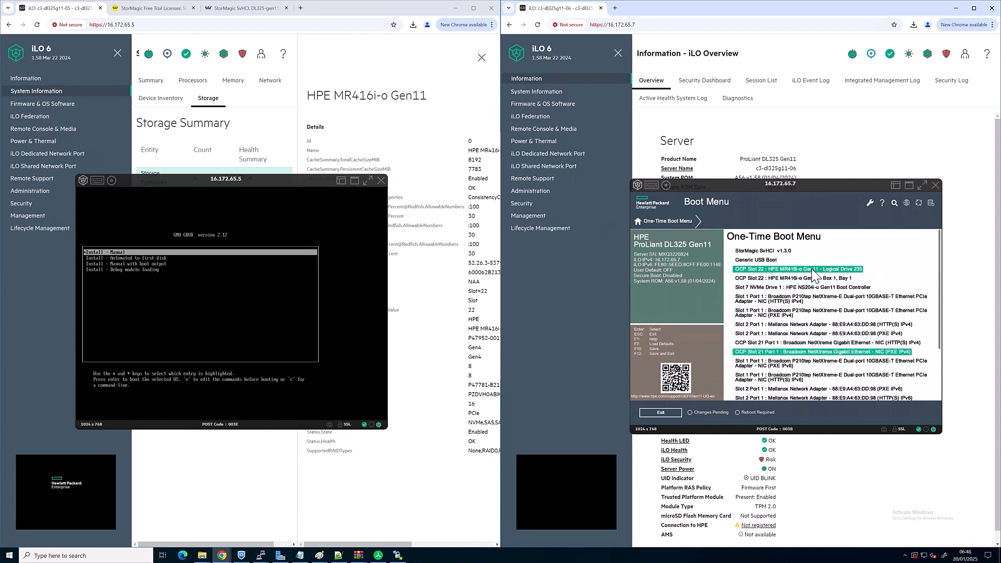
{"action": "key", "text": "Down"}
{"action": "key", "text": "Down"}
{"action": "key", "text": "Down"}
{"action": "key", "text": "Down"}
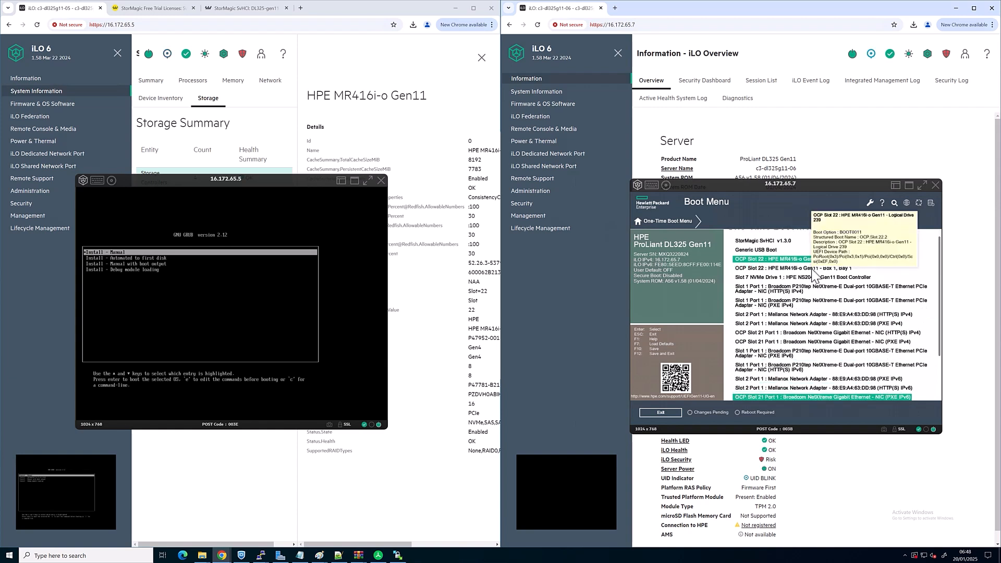
{"action": "key", "text": "Down"}
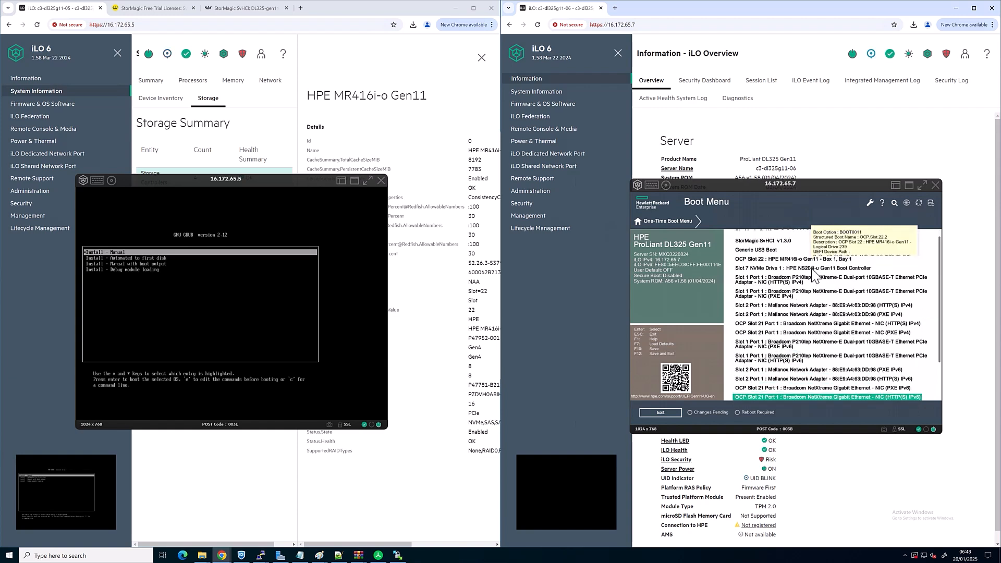
{"action": "key", "text": "Down"}
{"action": "key", "text": "Down"}
{"action": "key", "text": "Down"}
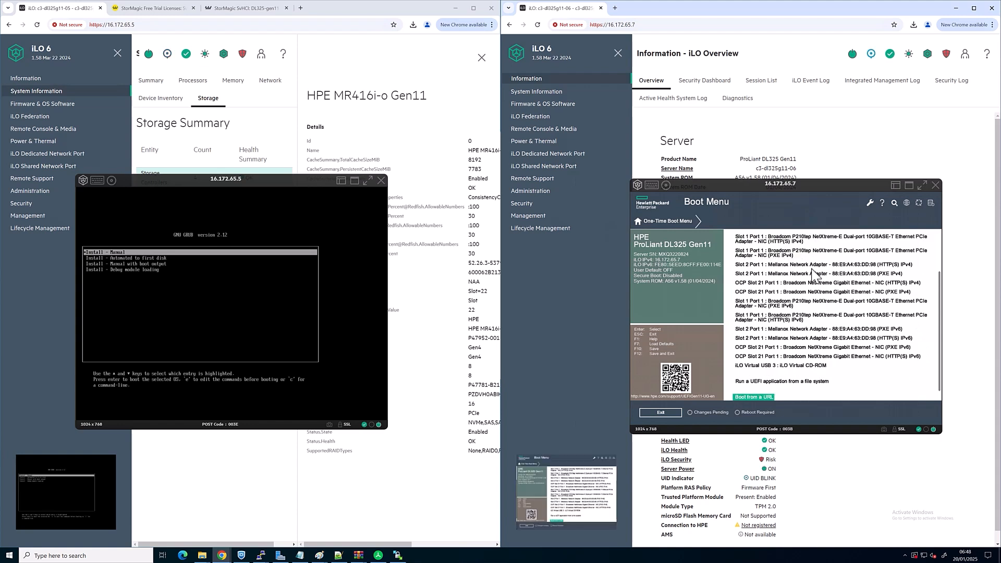
{"action": "key", "text": "Up"}
{"action": "key", "text": "Up"}
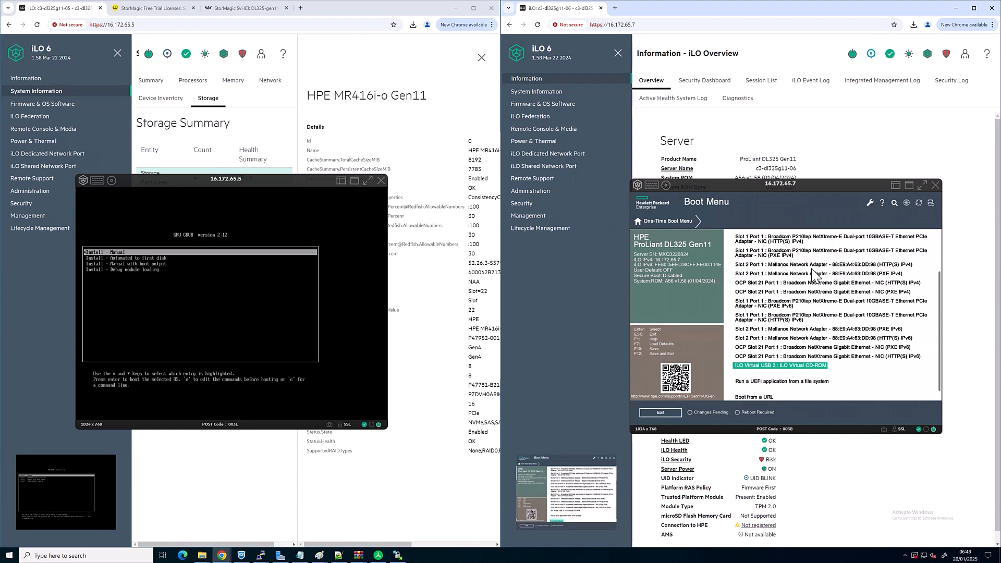
{"action": "key", "text": "Return"}
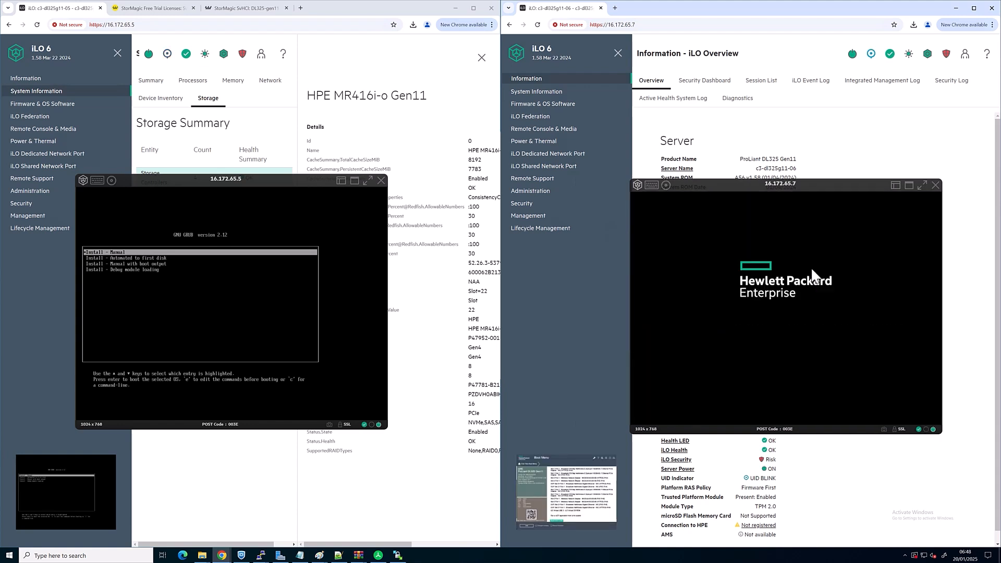
- Start Install - Manual from the GRUB menu on both servers
{"action": "left_click", "coordinate": [244, 332]}
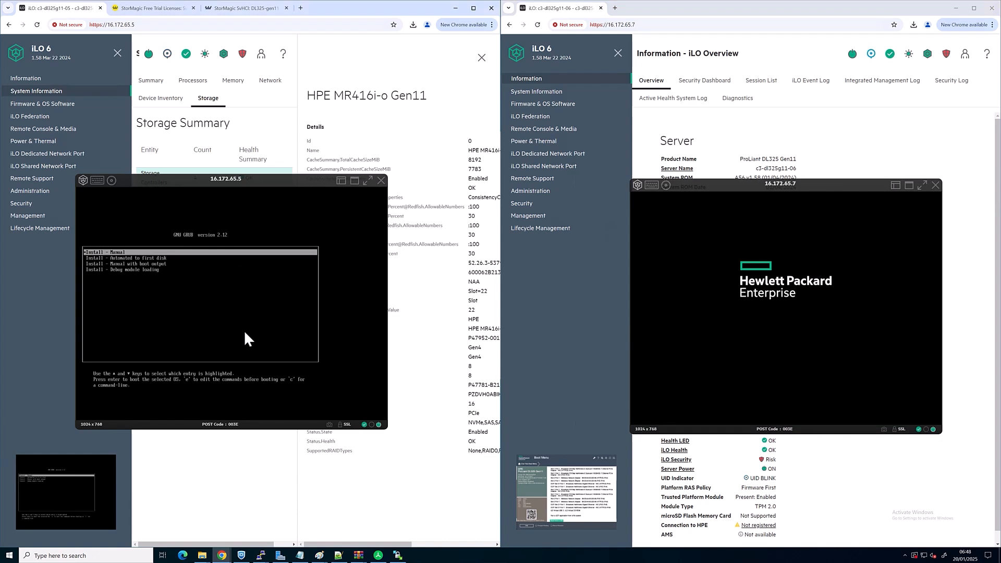
{"action": "key", "text": "Return"}
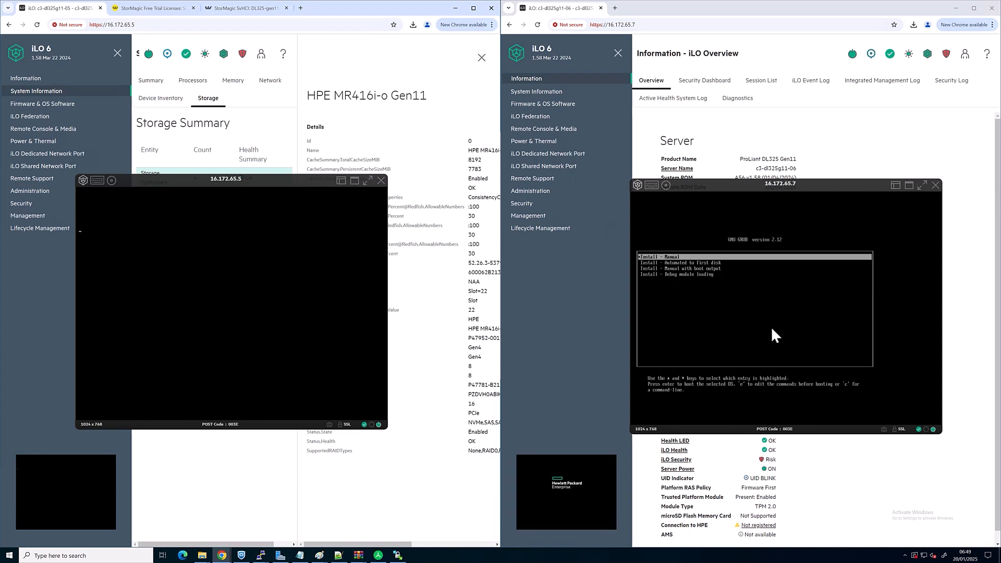
{"action": "left_click", "coordinate": [770, 327]}
{"action": "key", "text": "Return"}
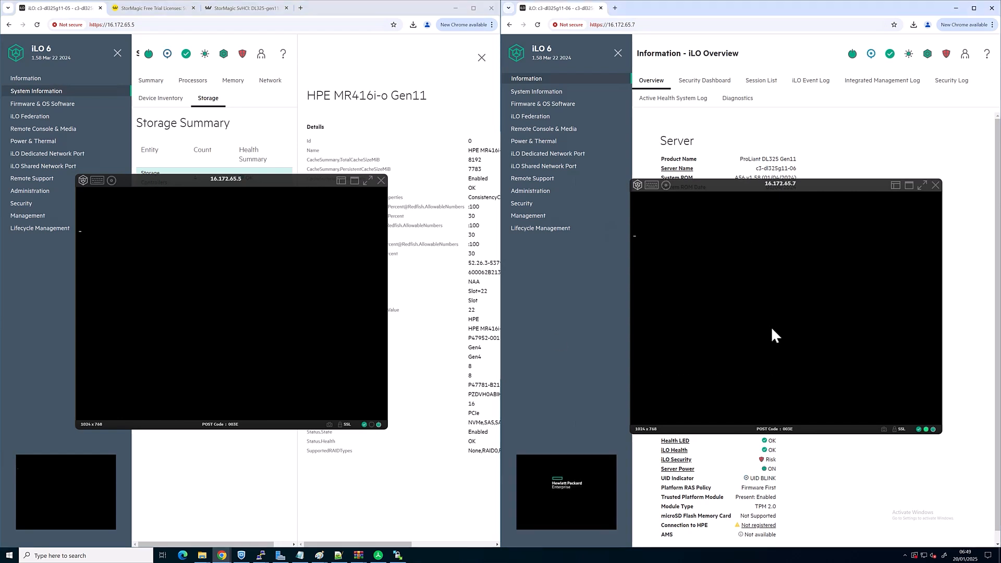
- Bring up the 10.5.0.15 network share window and open its pub folder
{"action": "left_click", "coordinate": [200, 555]}
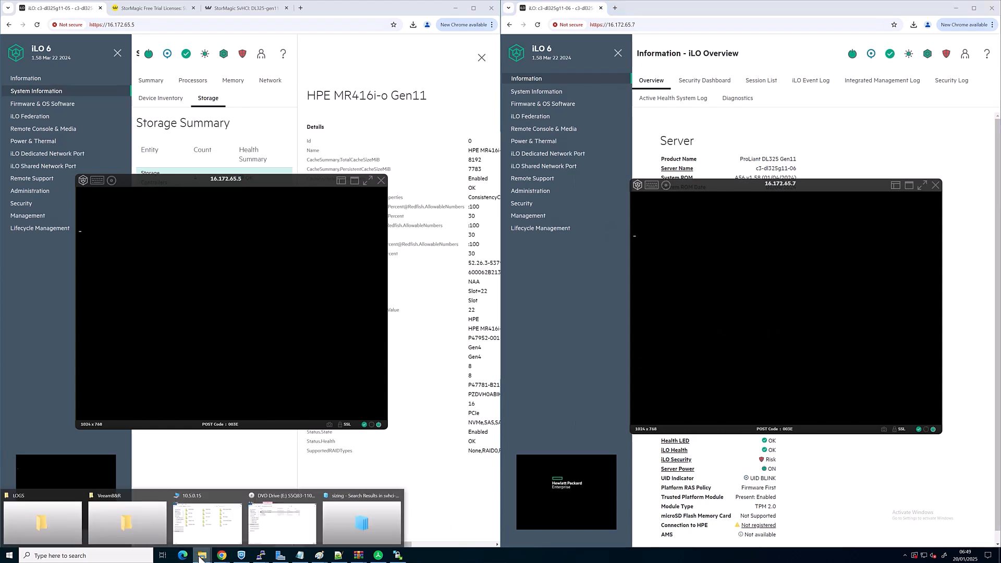
{"action": "left_click", "coordinate": [224, 526]}
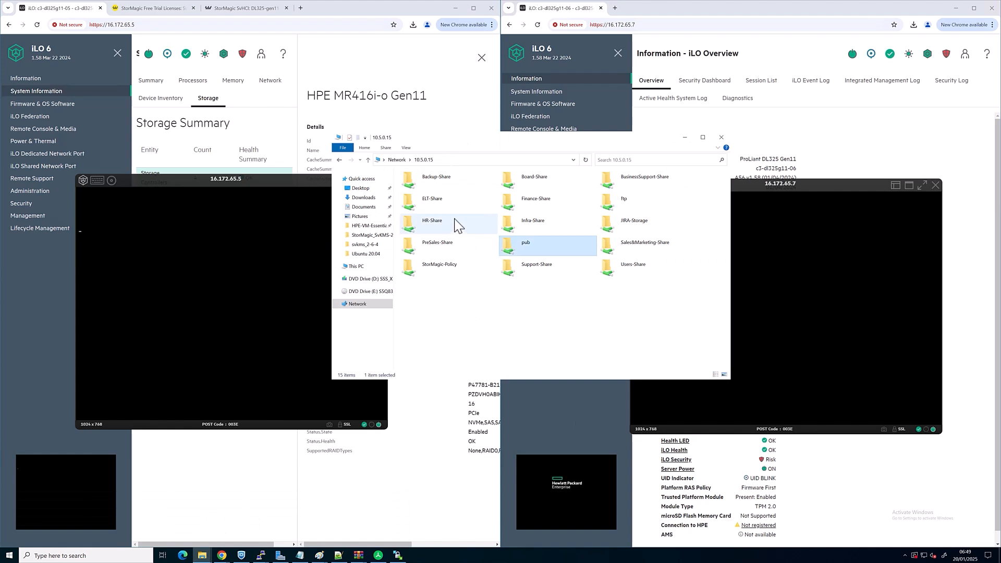
{"action": "double_click", "coordinate": [525, 240]}
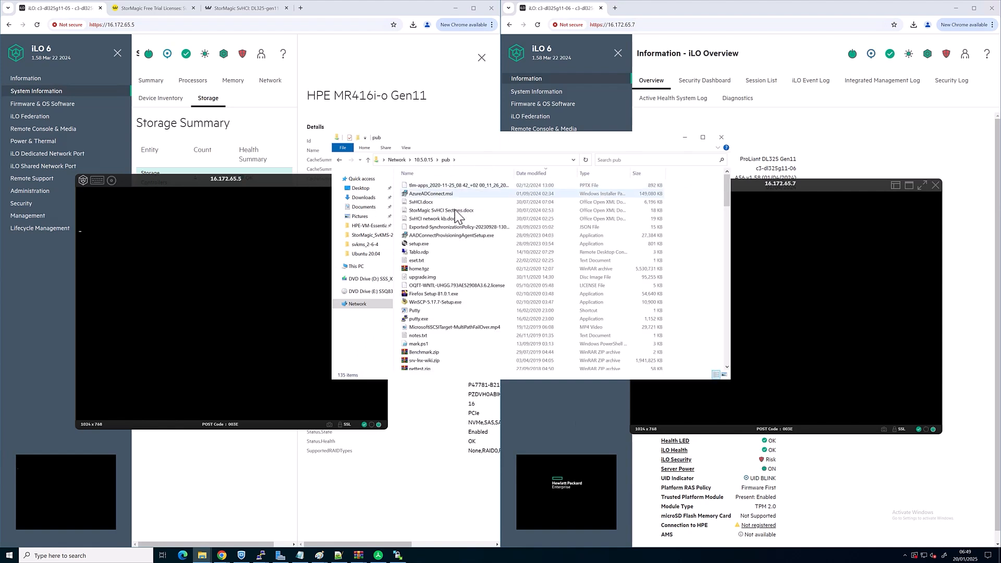
{"action": "left_click", "coordinate": [445, 219]}
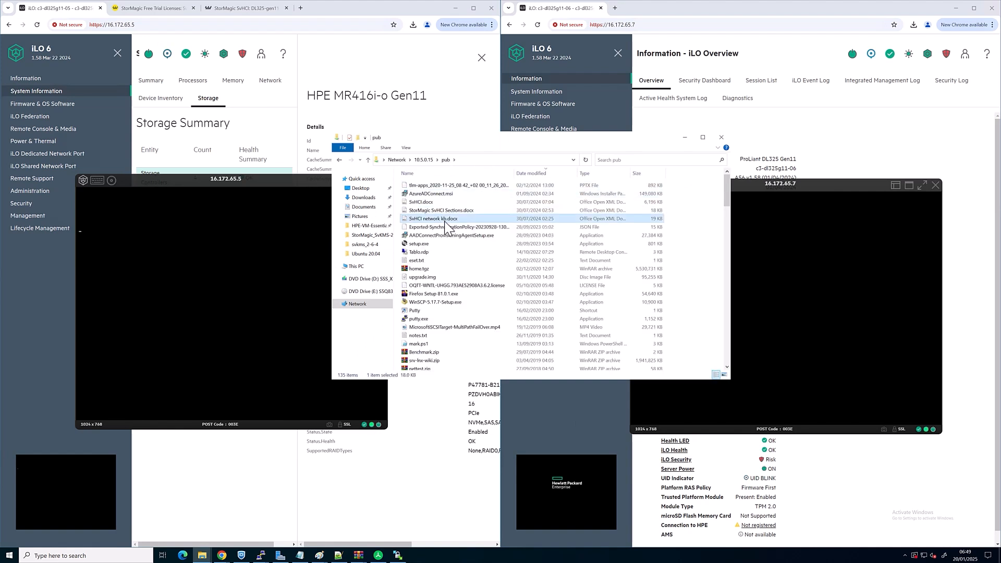
- Navigate to Current Releases > SvHCI > 1.3.0 > 6.4.GA.53486-RC11
{"action": "key", "text": "c"}
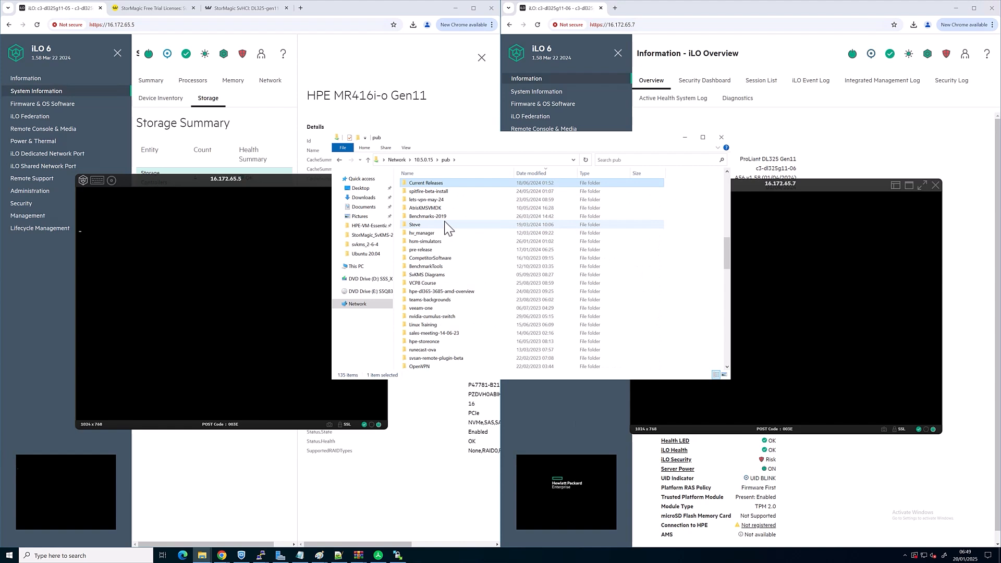
{"action": "key", "text": "Return"}
{"action": "key", "text": "Down"}
{"action": "key", "text": "Down"}
{"action": "key", "text": "Down"}
{"action": "key", "text": "Down"}
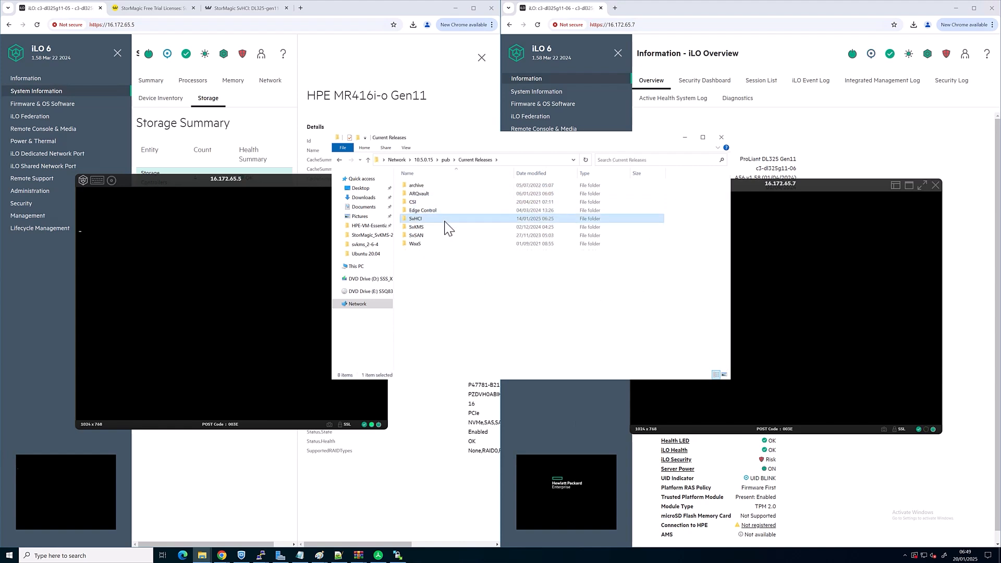
{"action": "key", "text": "Return"}
{"action": "key", "text": "Down"}
{"action": "key", "text": "Down"}
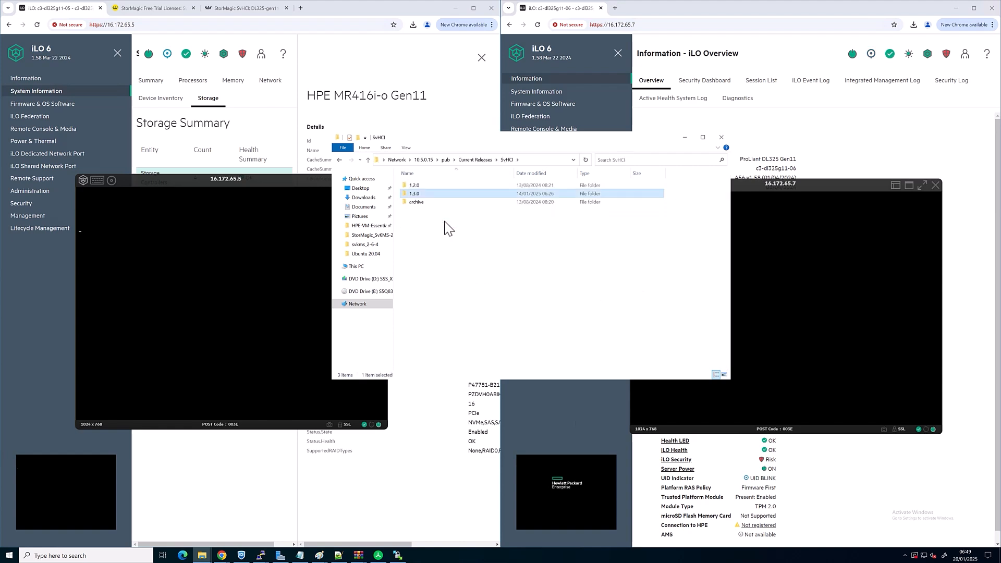
{"action": "key", "text": "Return"}
{"action": "key", "text": "Down"}
{"action": "key", "text": "Return"}
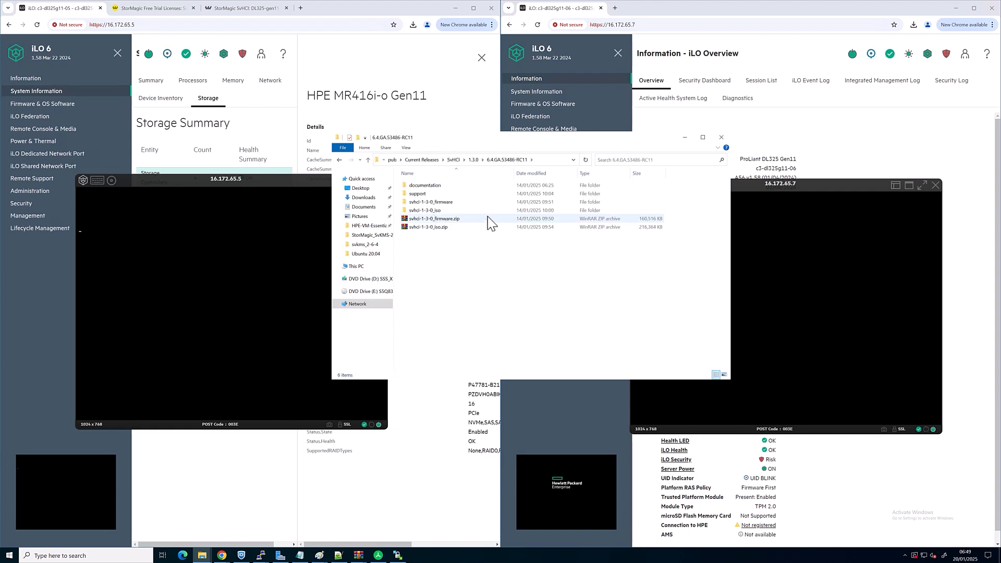
- Check the svhci-1-3-0_firmware image size, then open svhci-1-3-0_iso and check the installer ISO's size
{"action": "double_click", "coordinate": [462, 202]}
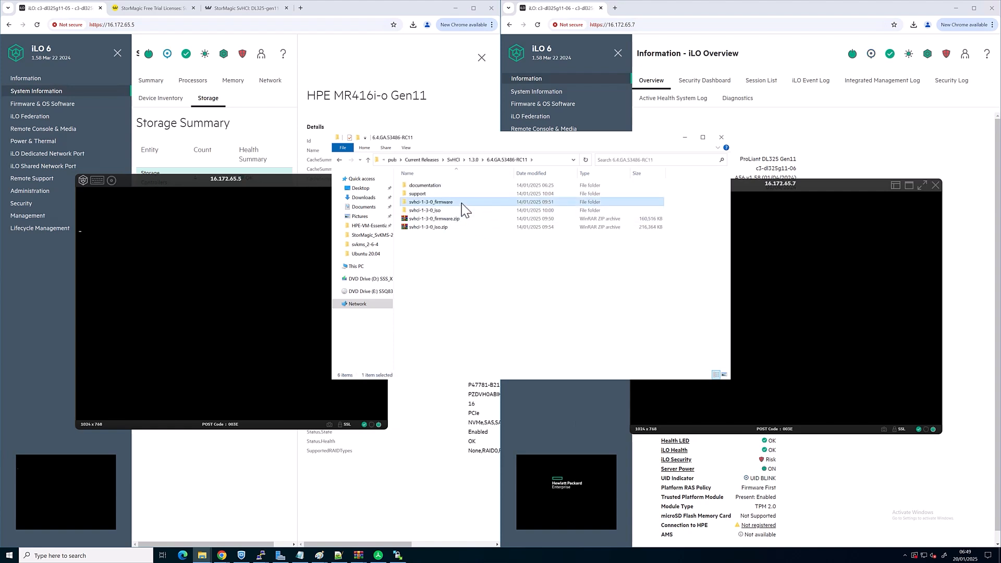
{"action": "left_click", "coordinate": [627, 196]}
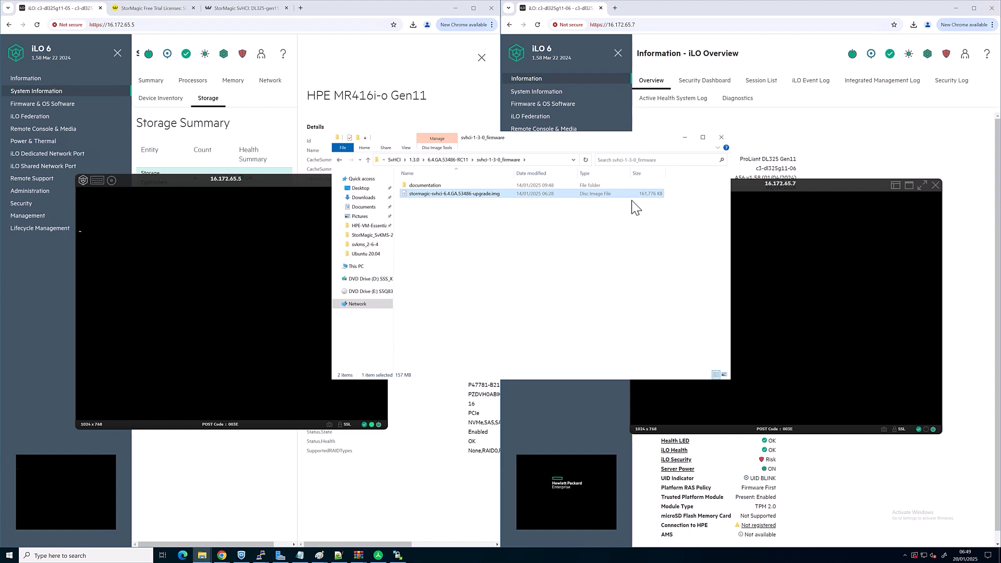
{"action": "left_click", "coordinate": [447, 159]}
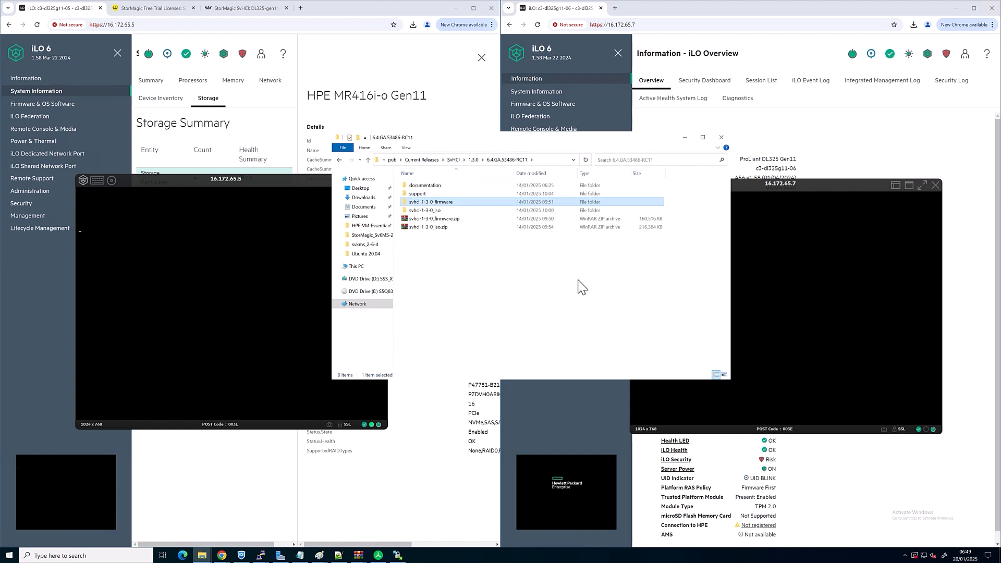
{"action": "key", "text": "Down"}
{"action": "key", "text": "Return"}
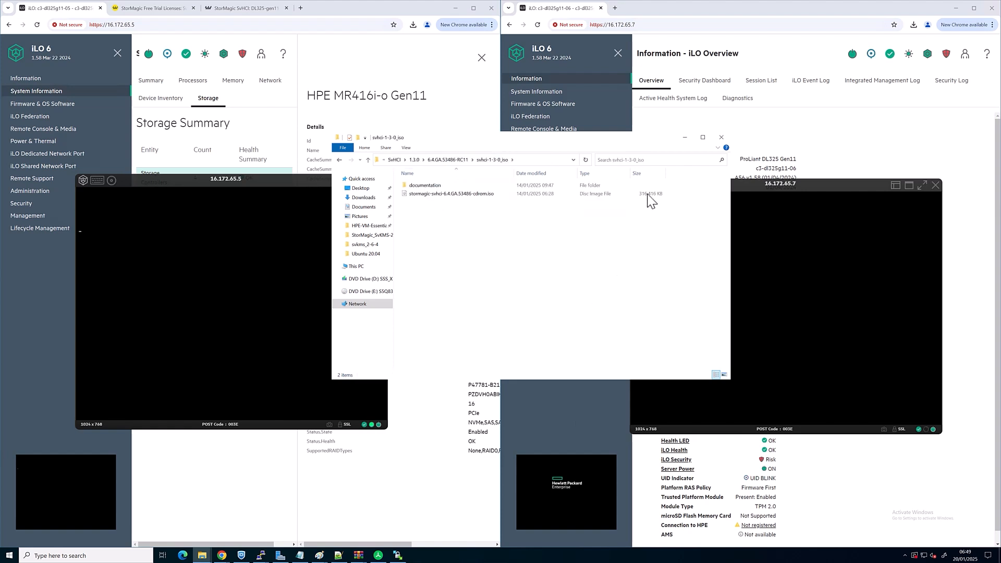
{"action": "left_click", "coordinate": [646, 193]}
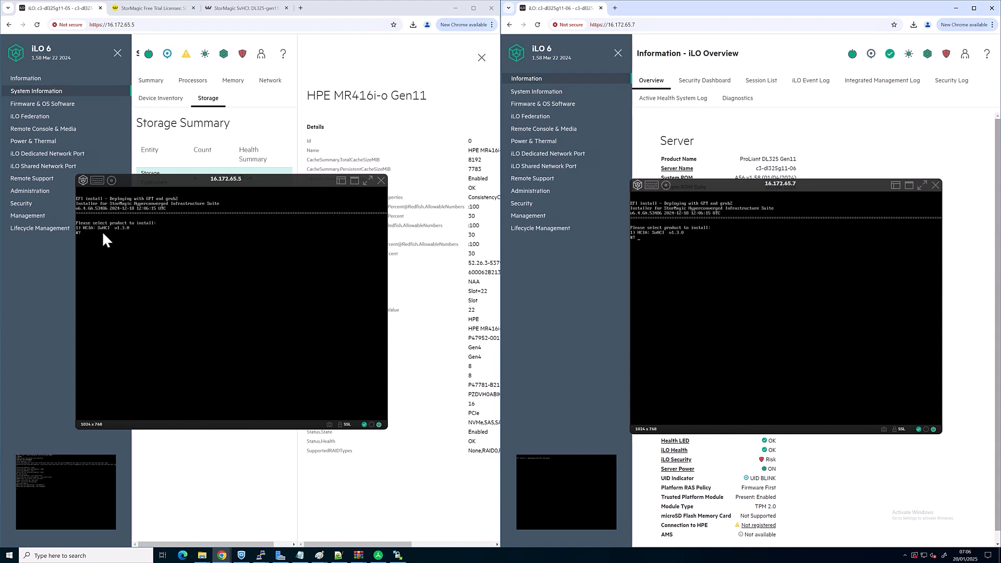
- Enter 1 in both iLO consoles to choose SvHCI v1.3.0 as the install product
{"action": "type", "text": "1"}
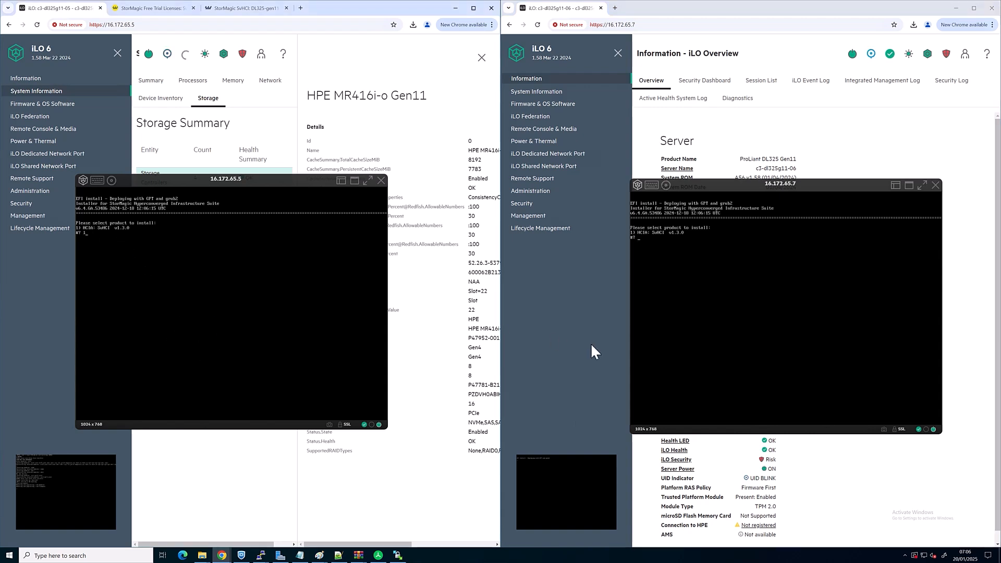
{"action": "key", "text": "Return"}
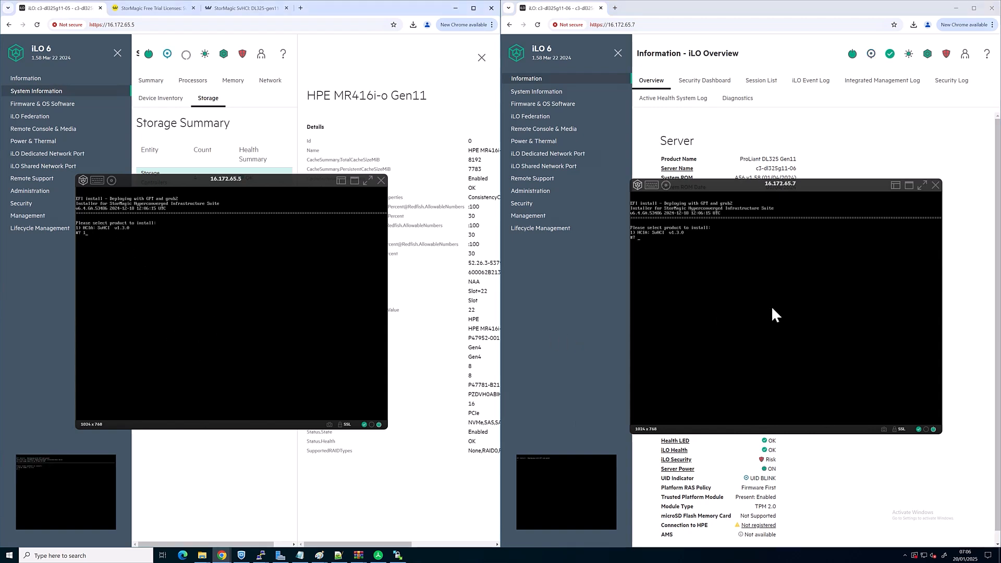
{"action": "left_click", "coordinate": [770, 305]}
{"action": "type", "text": "1"}
{"action": "key", "text": "Return"}
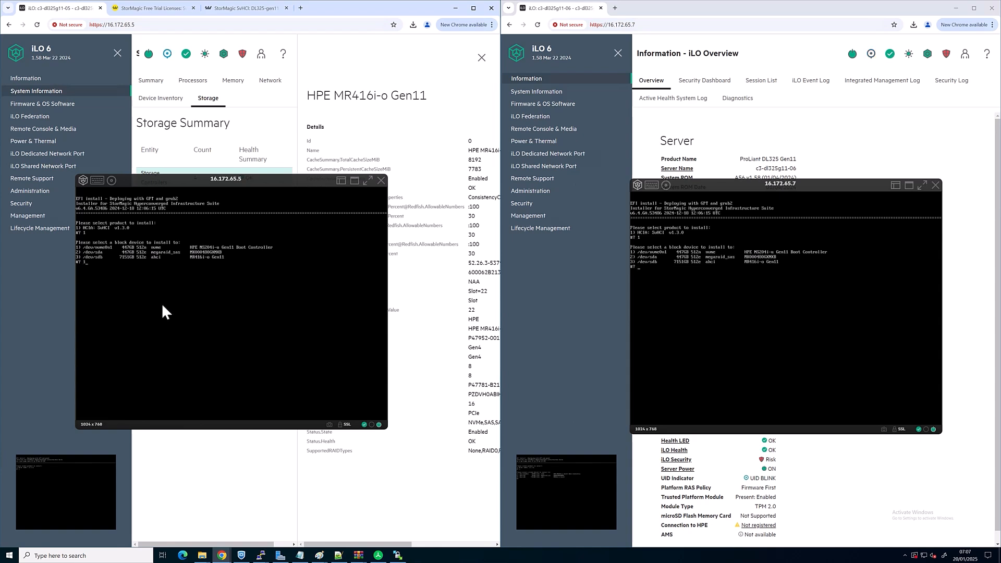
- Choose network device 5 for management on both servers
{"action": "left_click", "coordinate": [704, 359]}
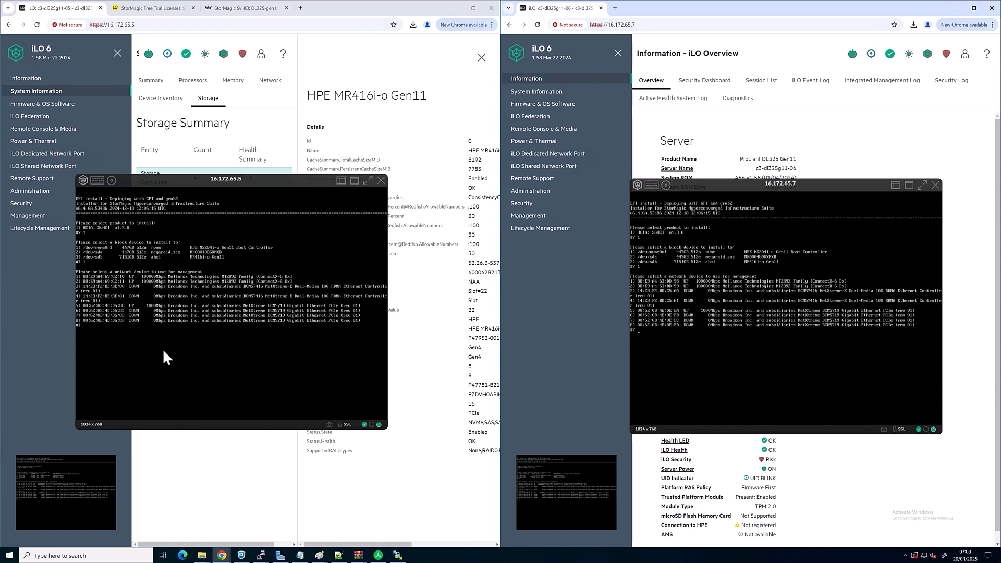
{"action": "left_click", "coordinate": [801, 352]}
{"action": "left_click", "coordinate": [356, 377]}
{"action": "type", "text": "5"}
{"action": "left_click", "coordinate": [287, 367]}
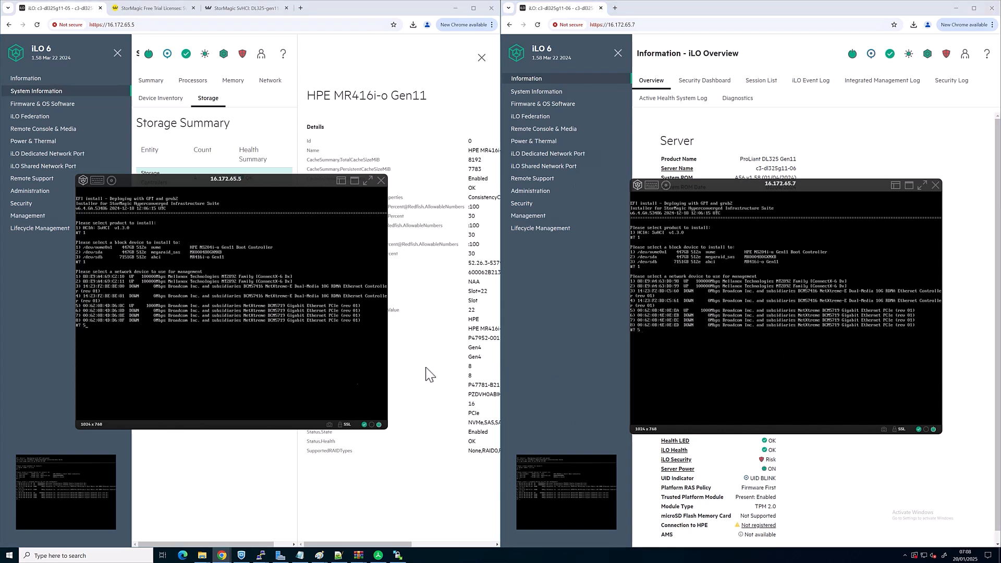
{"action": "key", "text": "Return"}
{"action": "left_click", "coordinate": [772, 357]}
{"action": "key", "text": "Return"}
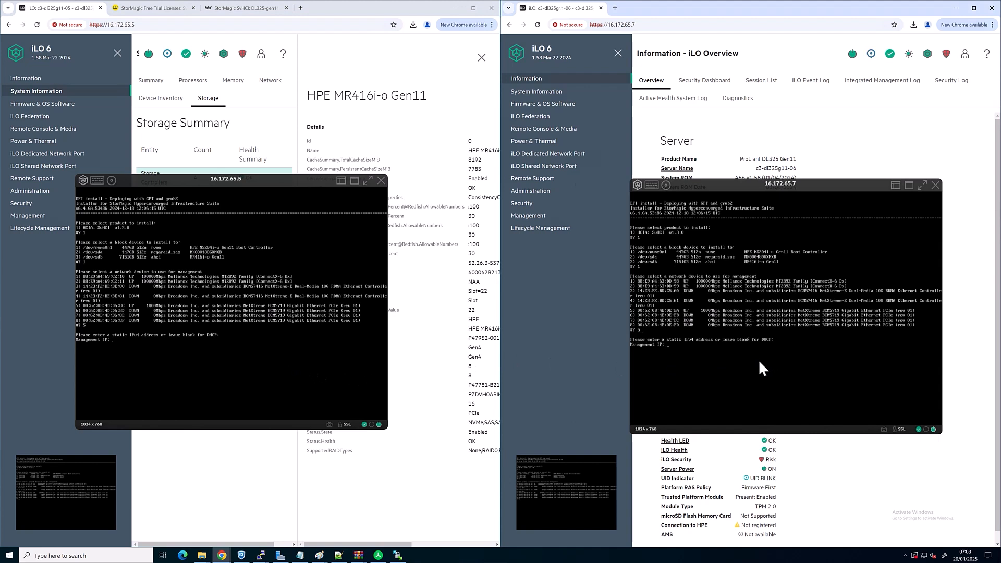
- Set management IPs 16.172.65.8 on the second server and 16.172.65.6 on the first
{"action": "left_click", "coordinate": [261, 354]}
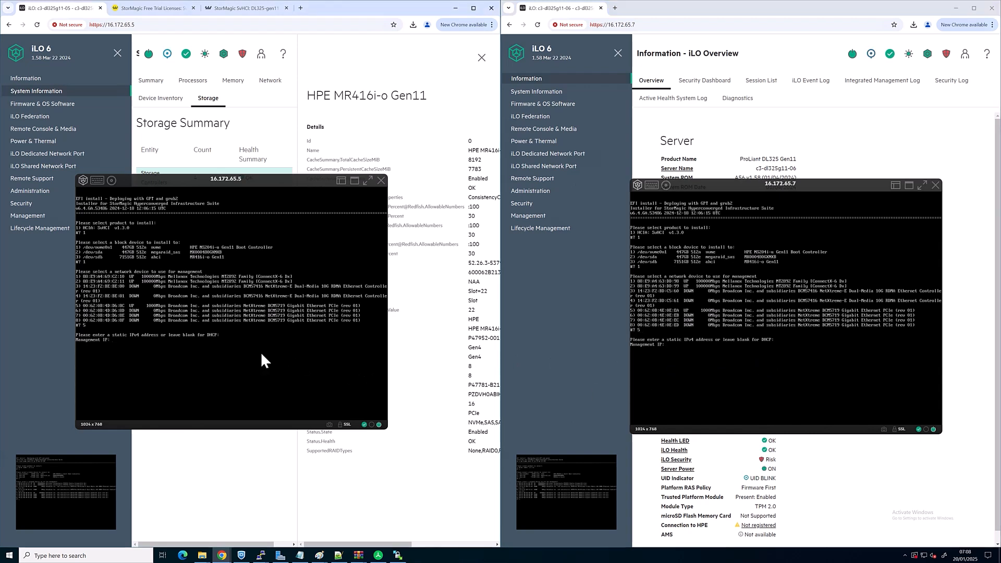
{"action": "type", "text": "16.172.65.6"}
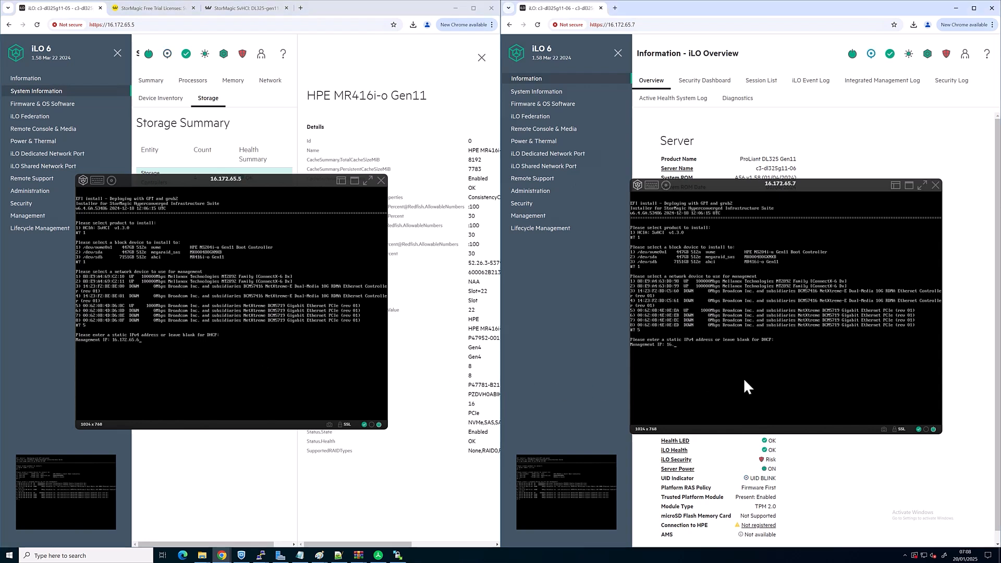
{"action": "type", "text": ".172.65.8"}
{"action": "key", "text": "Return"}
{"action": "left_click", "coordinate": [210, 353]}
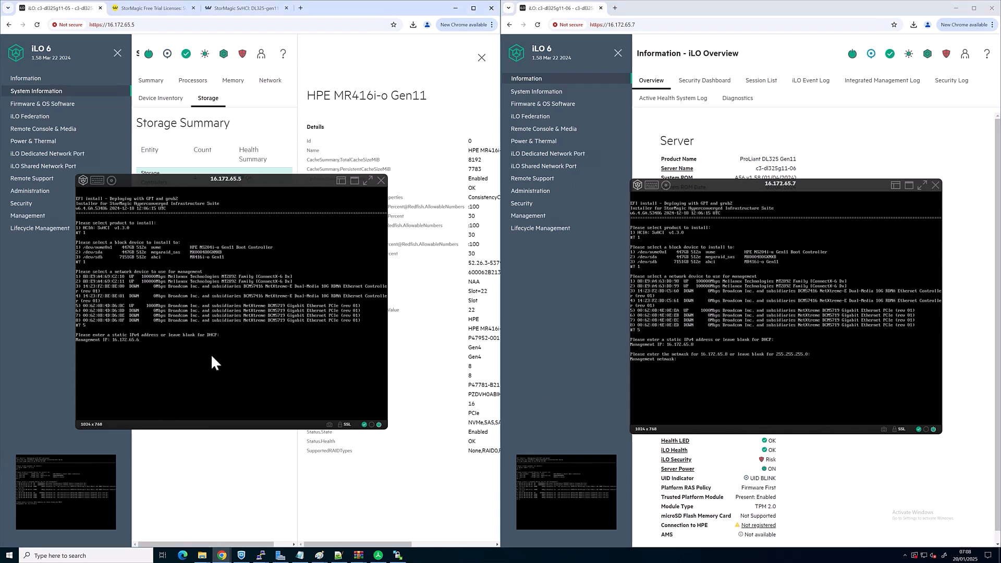
{"action": "key", "text": "Return"}
- Enter netmask 255.255.255.192 on both servers
{"action": "type", "text": "2"}
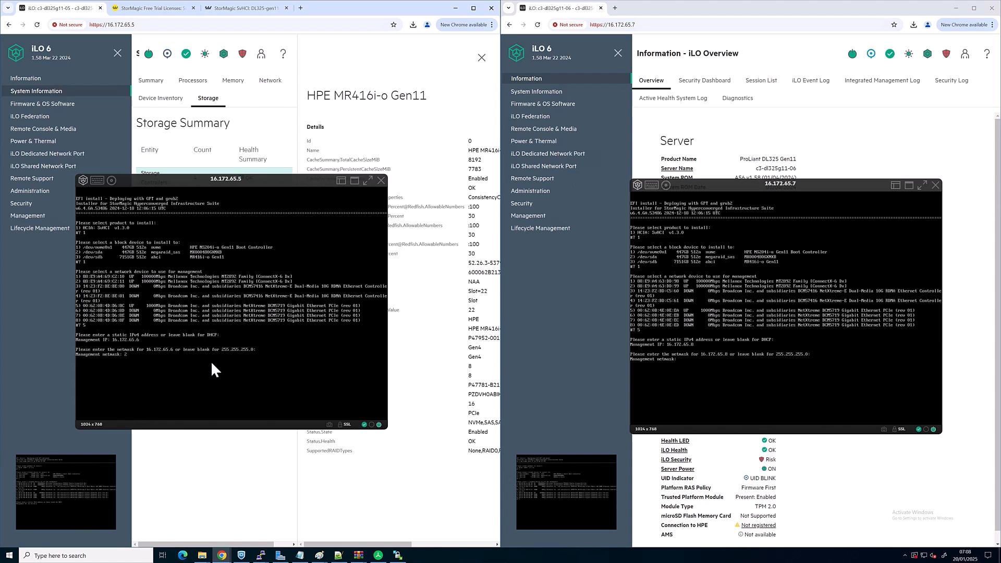
{"action": "type", "text": "55.255.255.192"}
{"action": "key", "text": "Return"}
{"action": "left_click", "coordinate": [800, 370]}
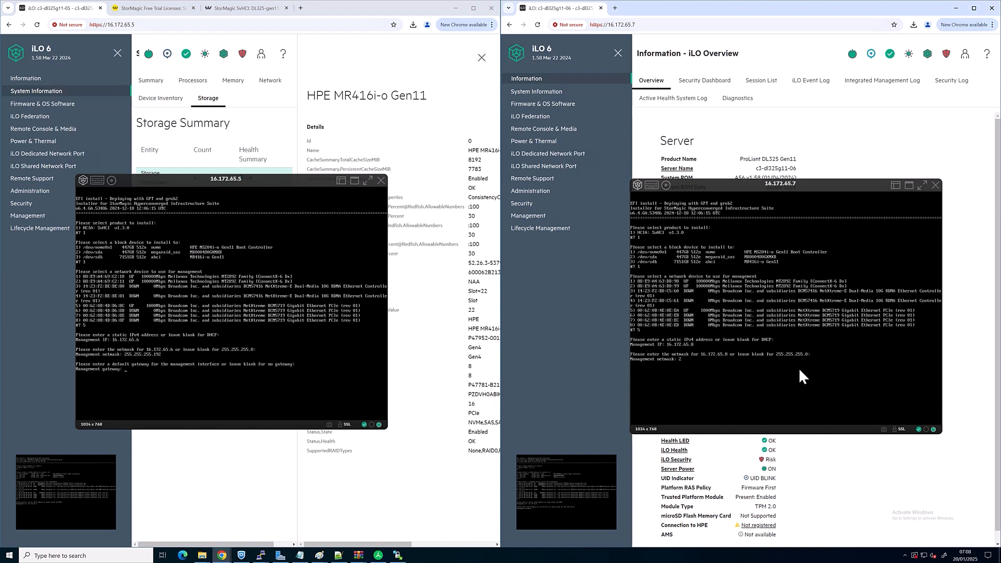
{"action": "type", "text": "255.255.255.192"}
{"action": "key", "text": "Return"}
{"action": "key", "text": "Return"}
{"action": "key", "text": "Return"}
- Enter 16.172.65.1 as DNS on the second server and gateway on the first
{"action": "left_click", "coordinate": [312, 386]}
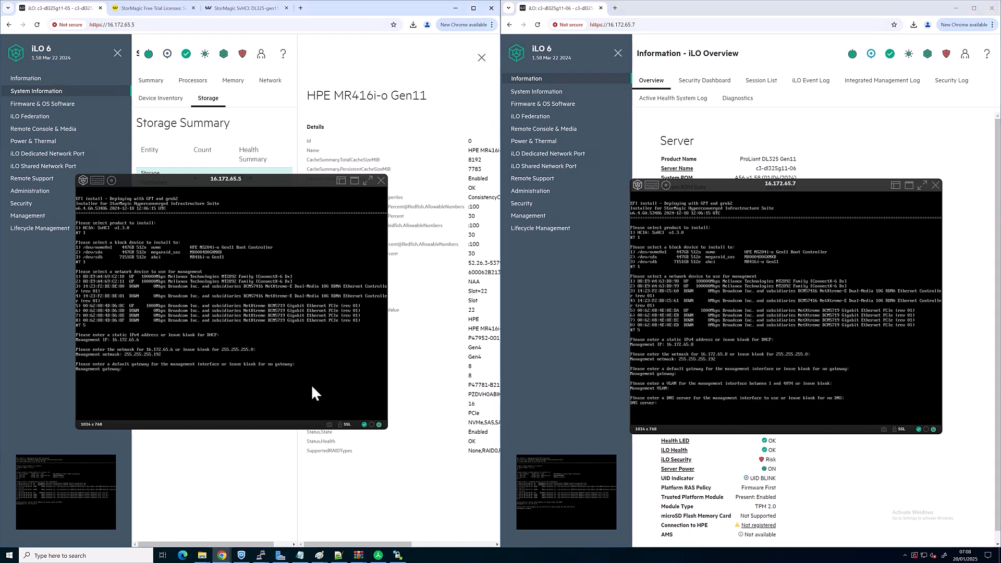
{"action": "type", "text": "16.172.65"}
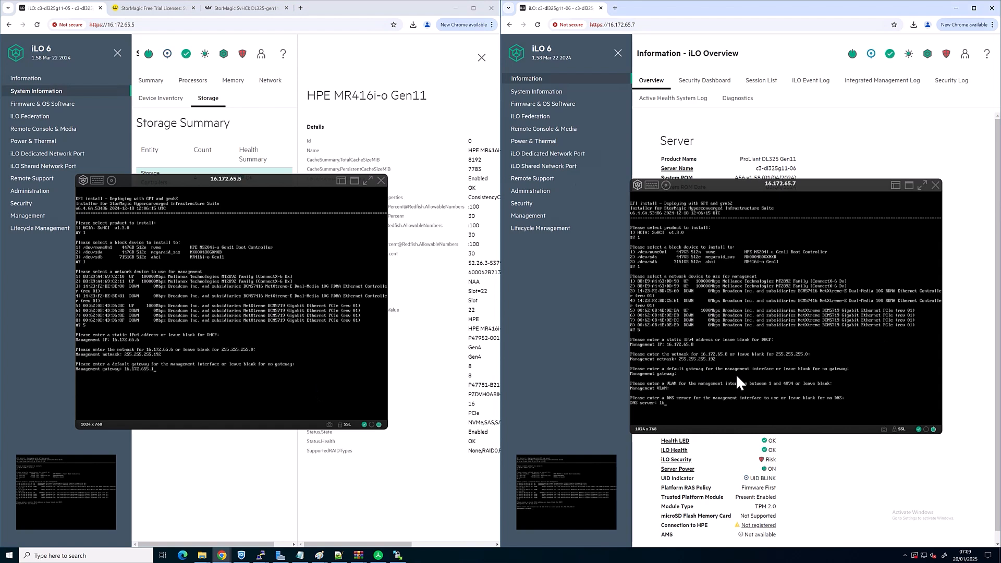
{"action": "type", "text": ".172.65.1"}
{"action": "key", "text": "Return"}
{"action": "left_click", "coordinate": [318, 324]}
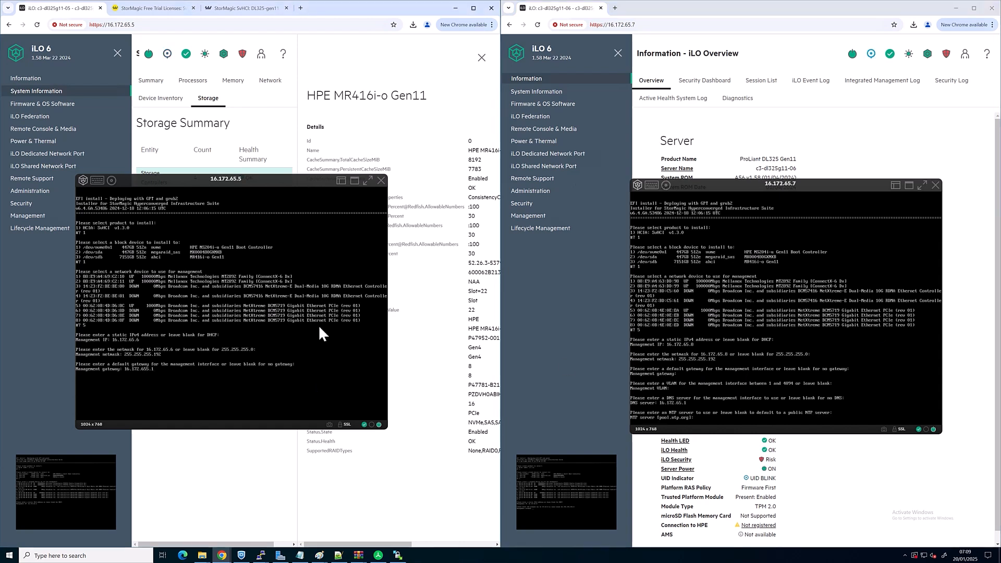
{"action": "key", "text": "Return"}
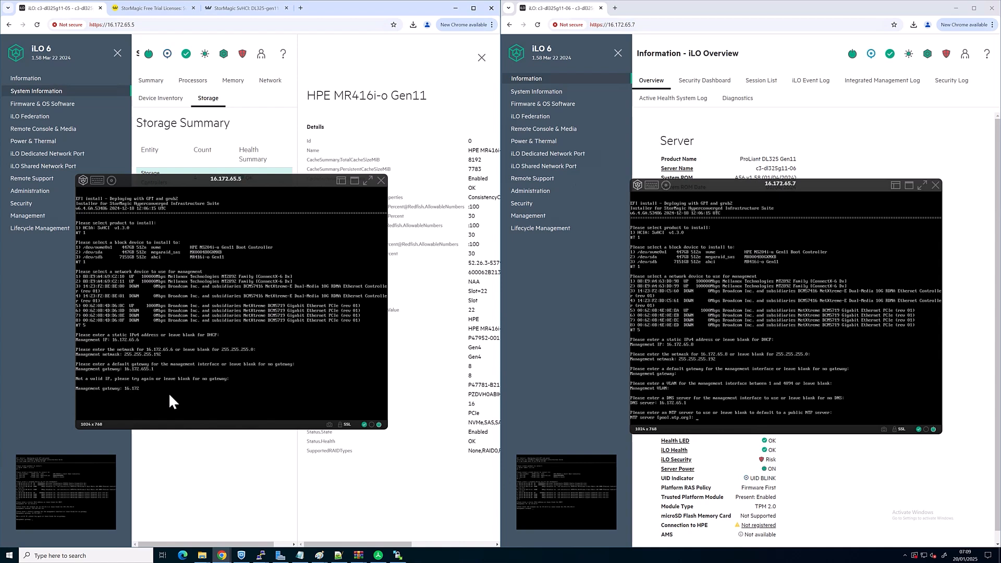
{"action": "type", "text": ".65.1"}
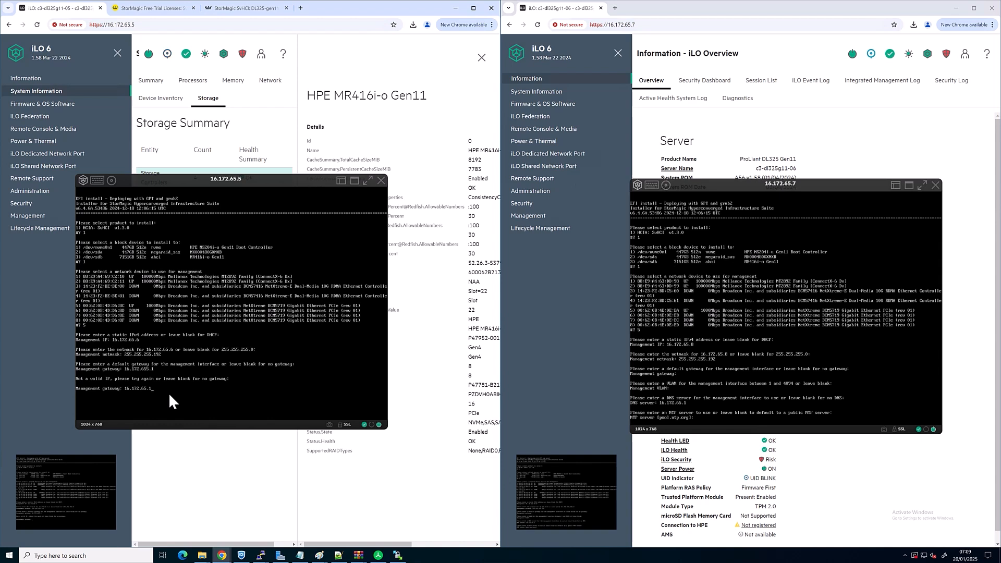
{"action": "key", "text": "Return"}
{"action": "key", "text": "Return"}
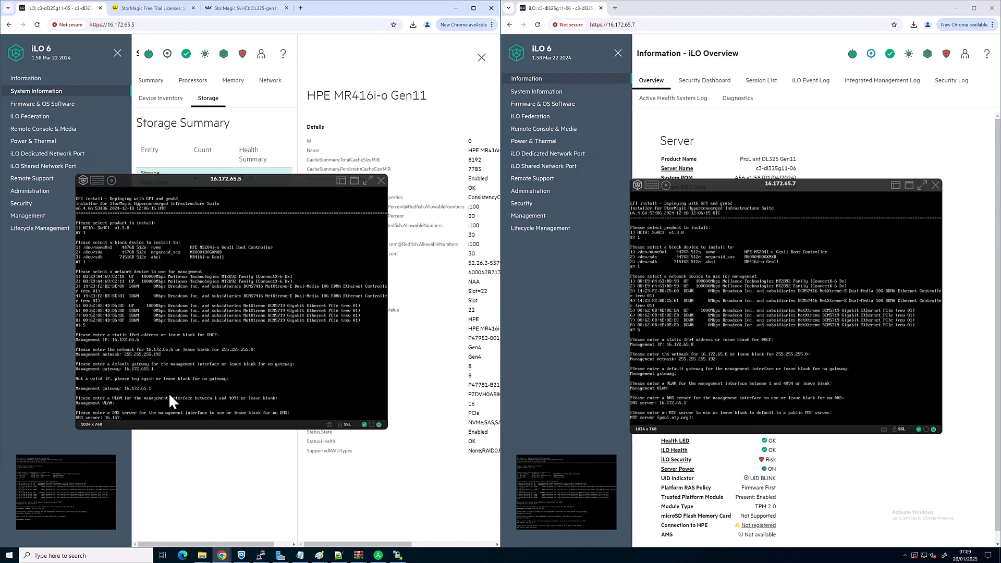
- Set DNS 16.157.16.91, accept default NTP, confirm the disk wipe with y, and accept NTP on the second server
{"action": "type", "text": "16.157.16.91"}
{"action": "key", "text": "Return"}
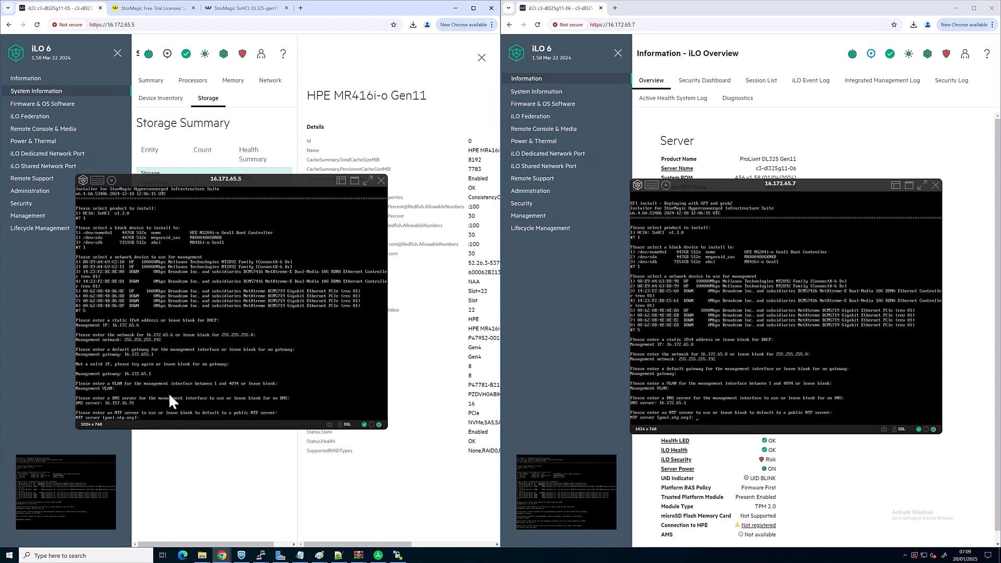
{"action": "key", "text": "Return"}
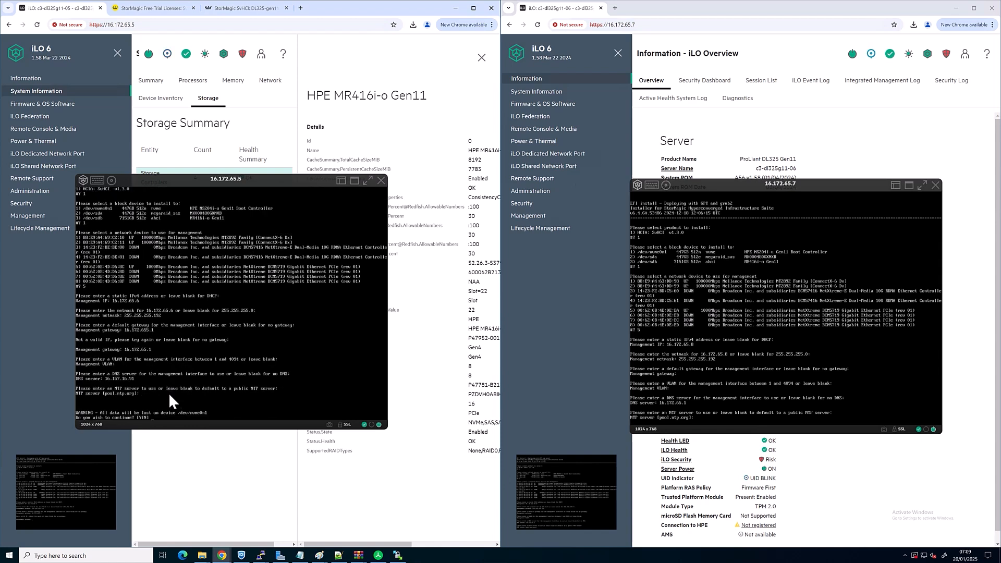
{"action": "type", "text": "y"}
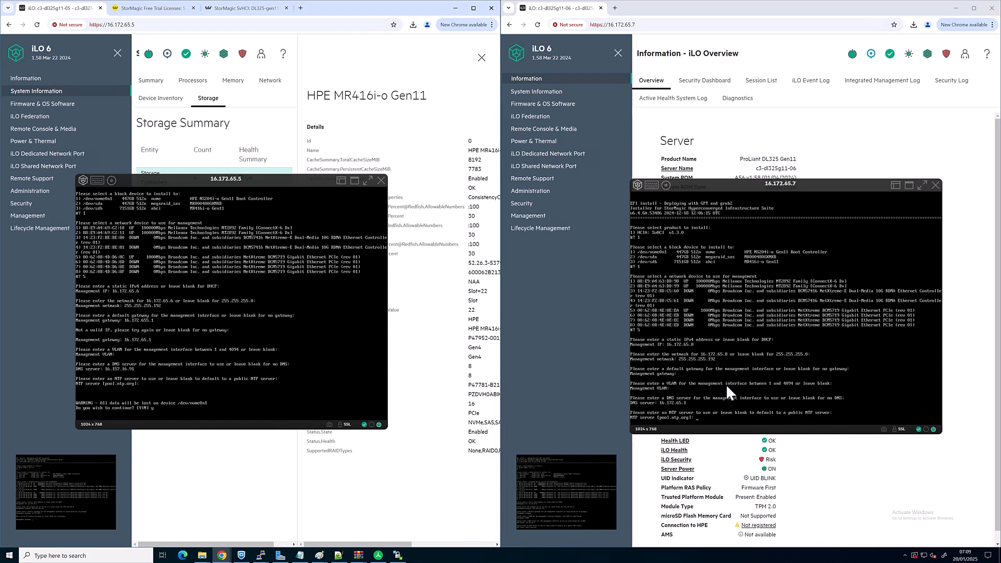
{"action": "left_click", "coordinate": [726, 387]}
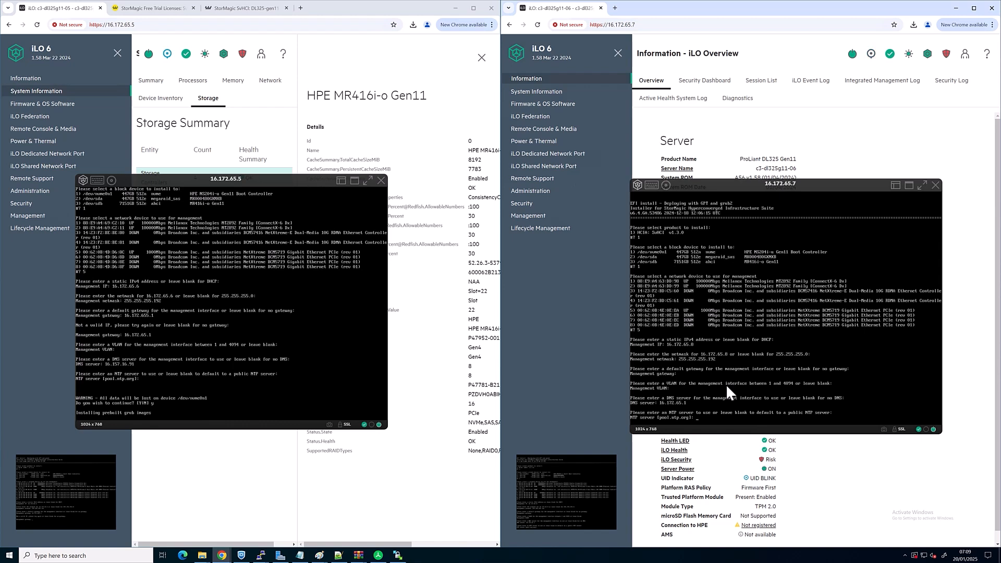
{"action": "key", "text": "Return"}
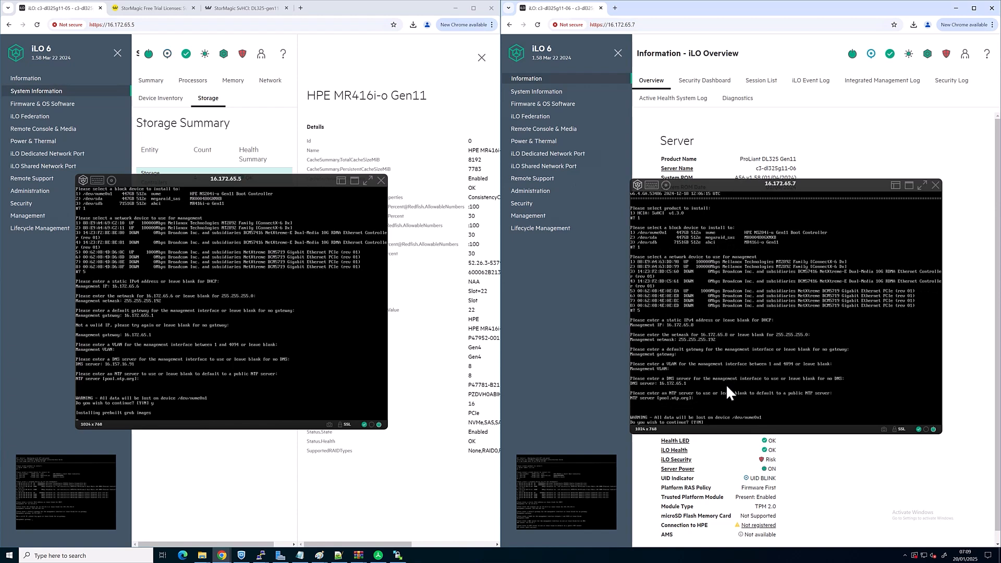
- Confirm the disk wipe on the second server, then reboot both nodes after installation
{"action": "type", "text": "y"}
{"action": "key", "text": "Return"}
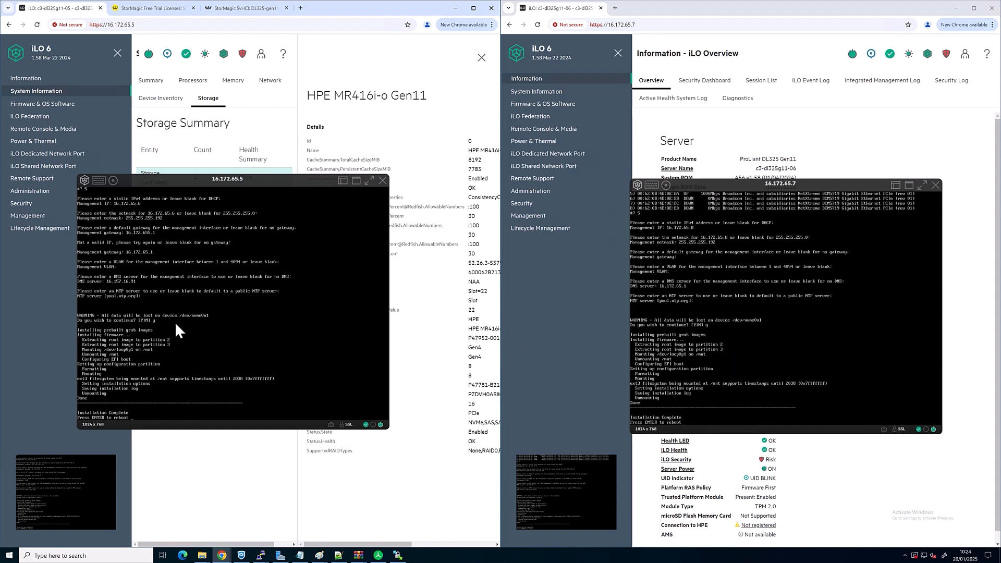
{"action": "key", "text": "Return"}
{"action": "left_click", "coordinate": [737, 342]}
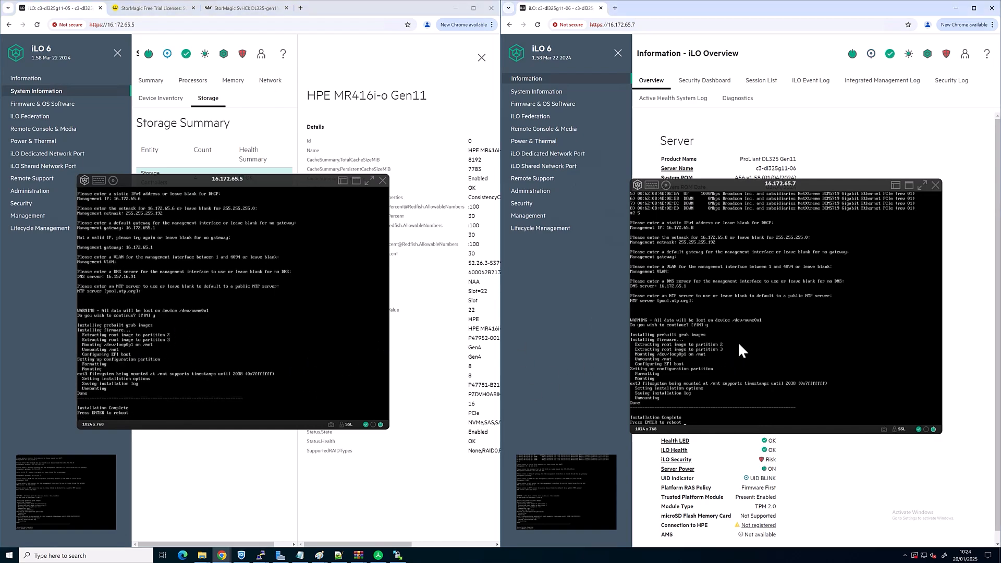
{"action": "key", "text": "Return"}
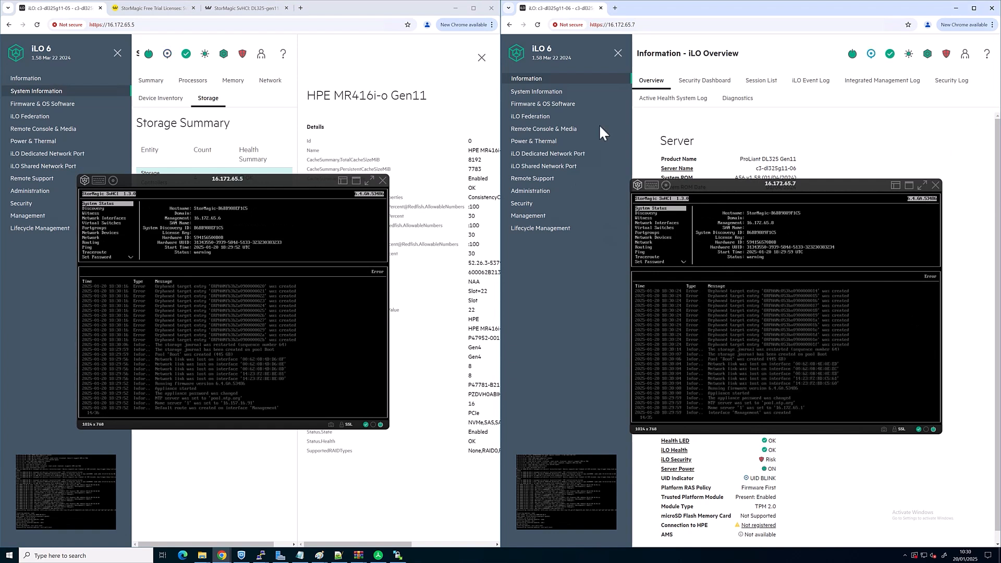
- On the first node's SvHCI tab, proceed past the certificate warning
{"action": "left_click", "coordinate": [245, 8]}
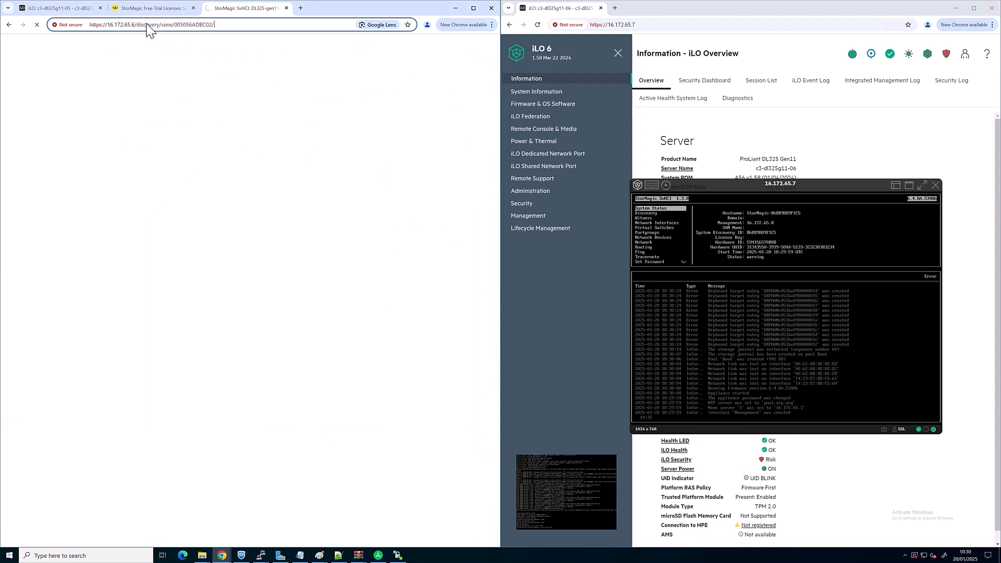
{"action": "left_click_drag", "start_coordinate": [140, 25], "coordinate": [136, 25]}
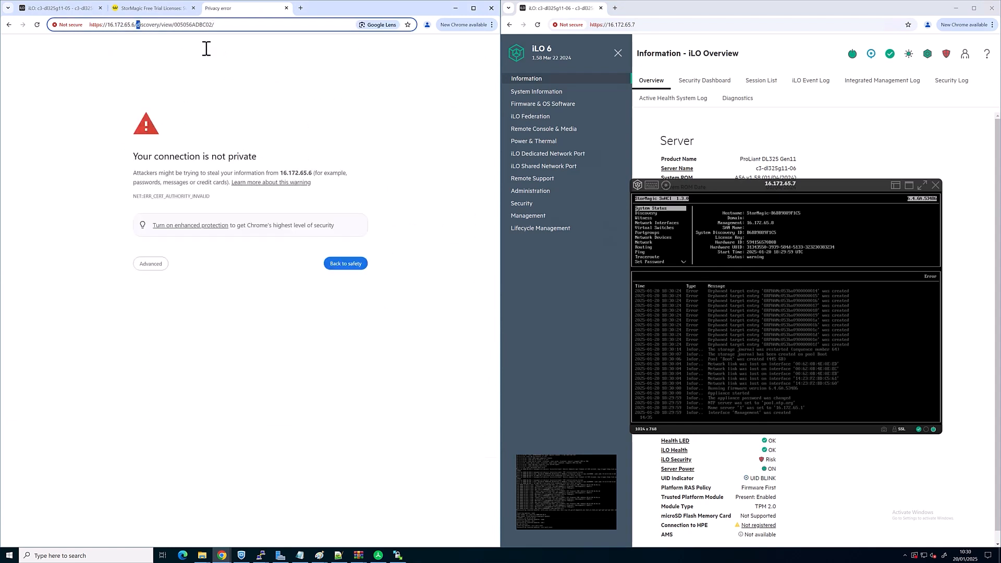
{"action": "key", "text": "shift+End"}
{"action": "key", "text": "BackSpace"}
{"action": "key", "text": "Escape"}
{"action": "key", "text": "Escape"}
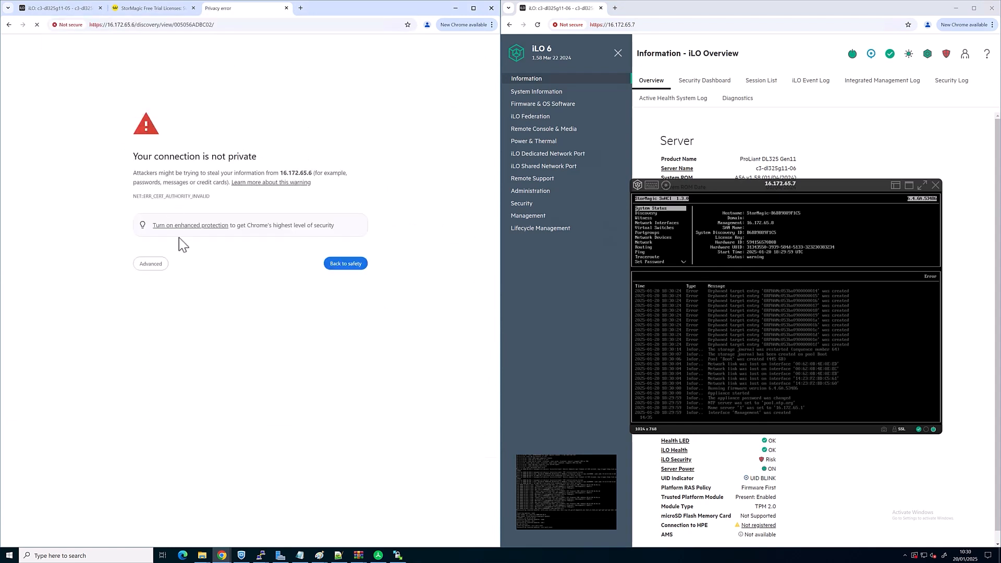
{"action": "left_click", "coordinate": [152, 264]}
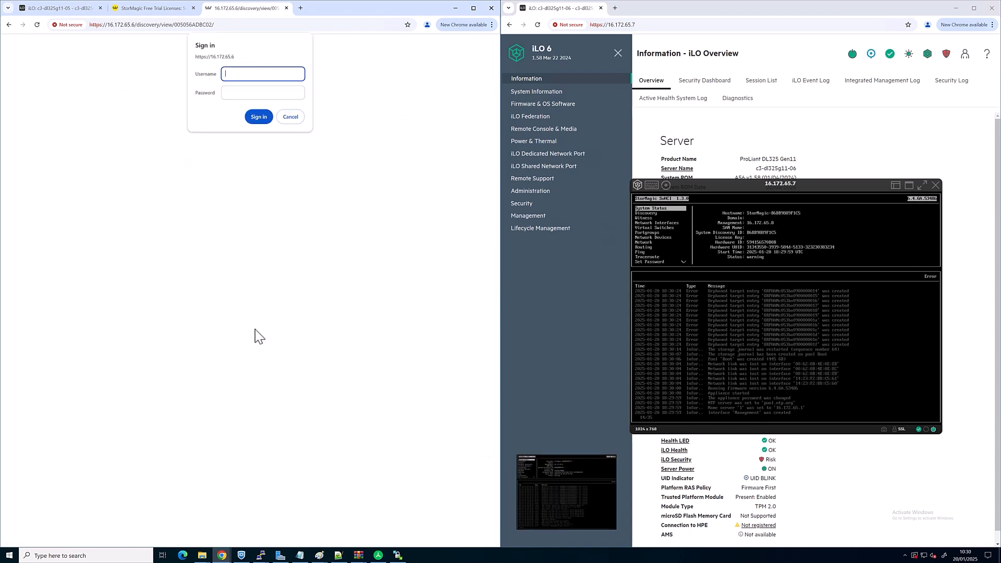
- Sign in to the SvHCI web page as admin with the account password
{"action": "type", "text": "admin"}
{"action": "key", "text": "Tab"}
{"action": "type", "text": "*********"}
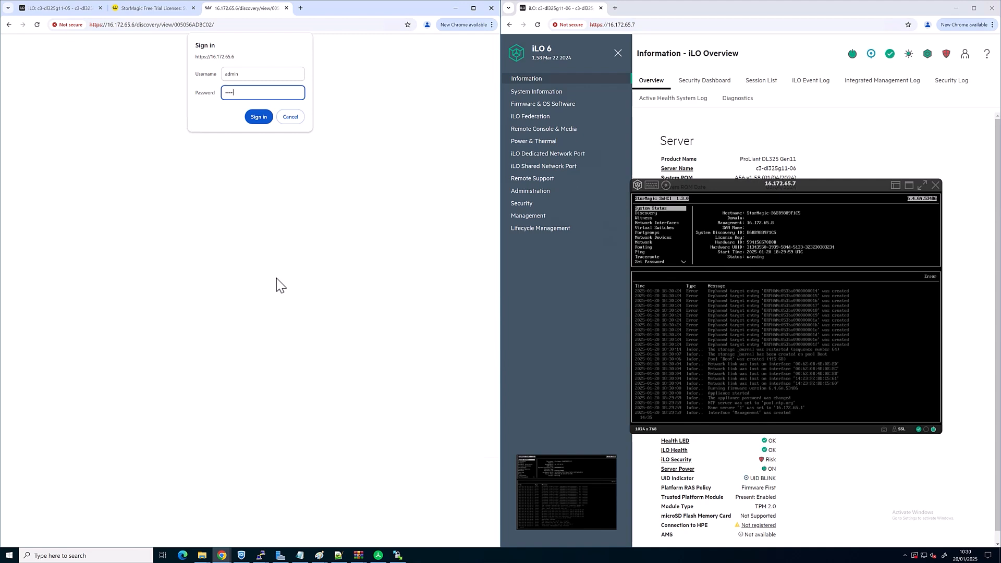
{"action": "key", "text": "Return"}
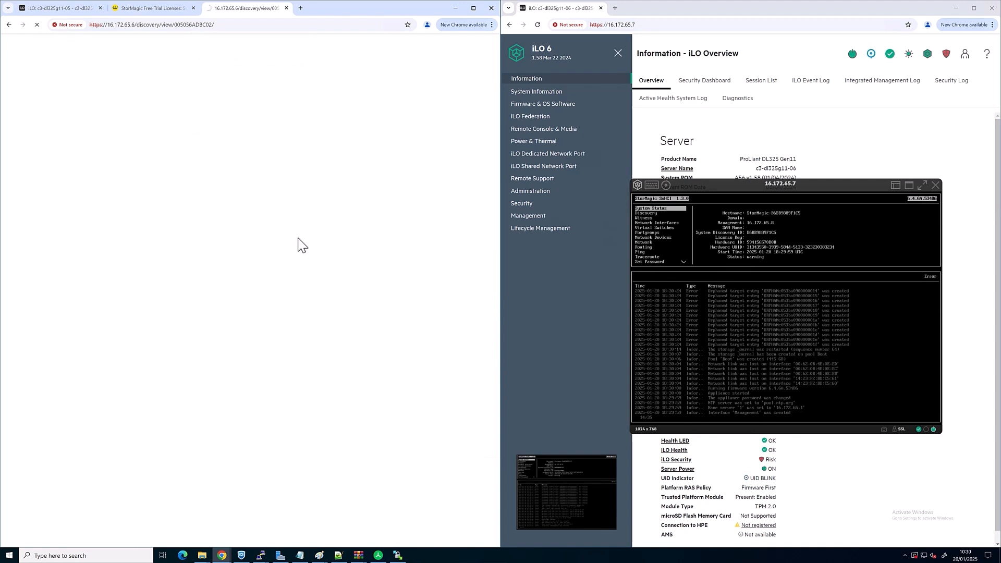
{"action": "left_click", "coordinate": [615, 9]}
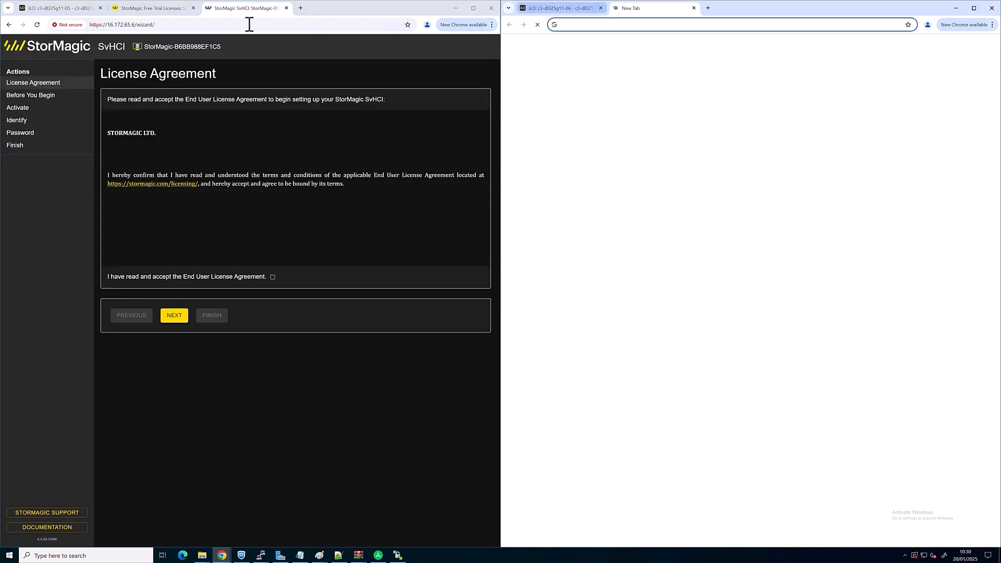
- Load the second node's wizard at 16.172.65.8 in the new tab
{"action": "left_click", "coordinate": [187, 24]}
{"action": "key", "text": "ctrl+c"}
{"action": "left_click", "coordinate": [658, 26]}
{"action": "key", "text": "ctrl+v"}
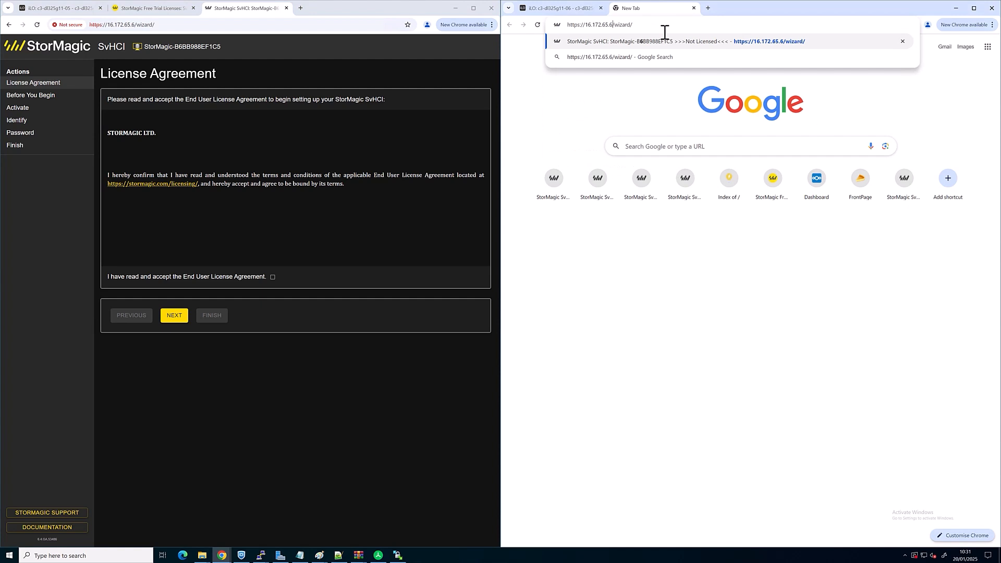
{"action": "key", "text": "BackSpace"}
{"action": "key", "text": "shift+End"}
{"action": "type", "text": "8"}
{"action": "key", "text": "Return"}
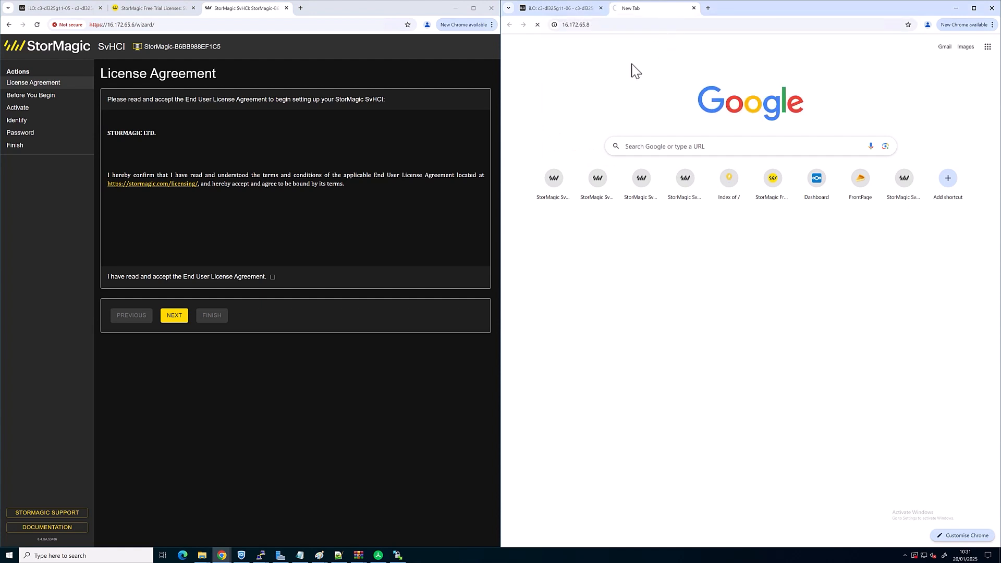
- Accept the End User License Agreement and advance past Before You Begin to Activate
{"action": "left_click", "coordinate": [264, 288]}
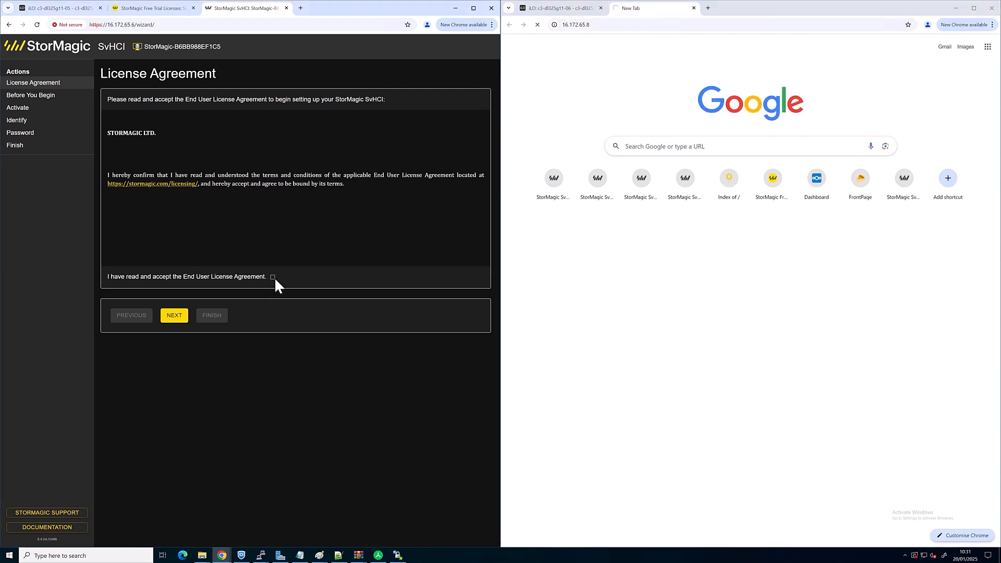
{"action": "left_click", "coordinate": [179, 318]}
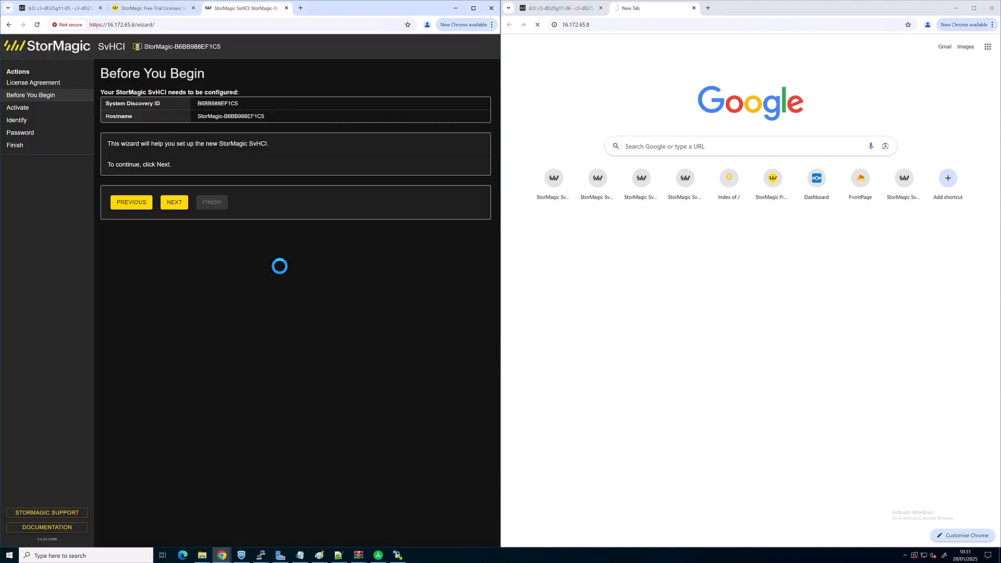
{"action": "left_click", "coordinate": [184, 207]}
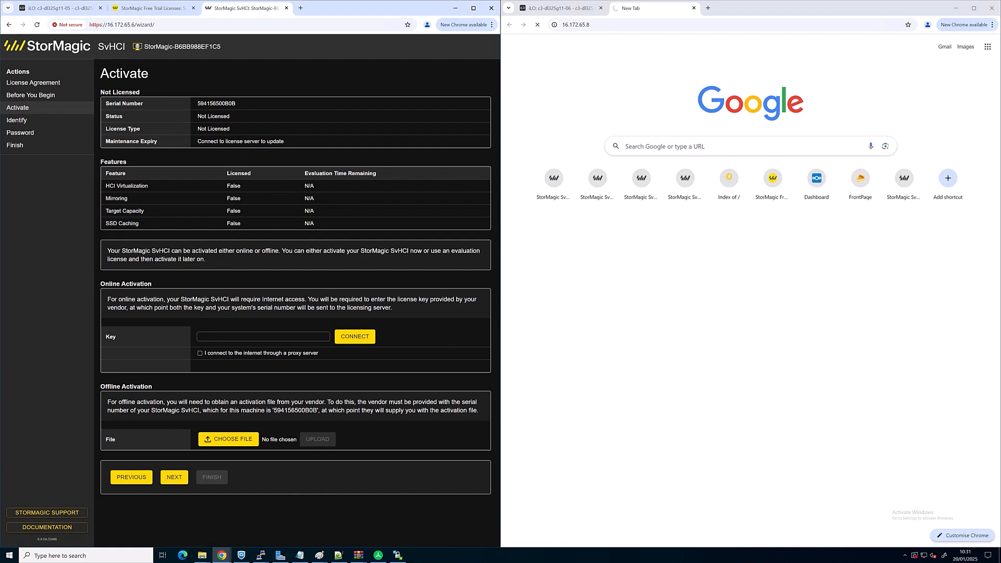
- Paste the licence key into the Activate step's online Key field
{"action": "left_click", "coordinate": [319, 337]}
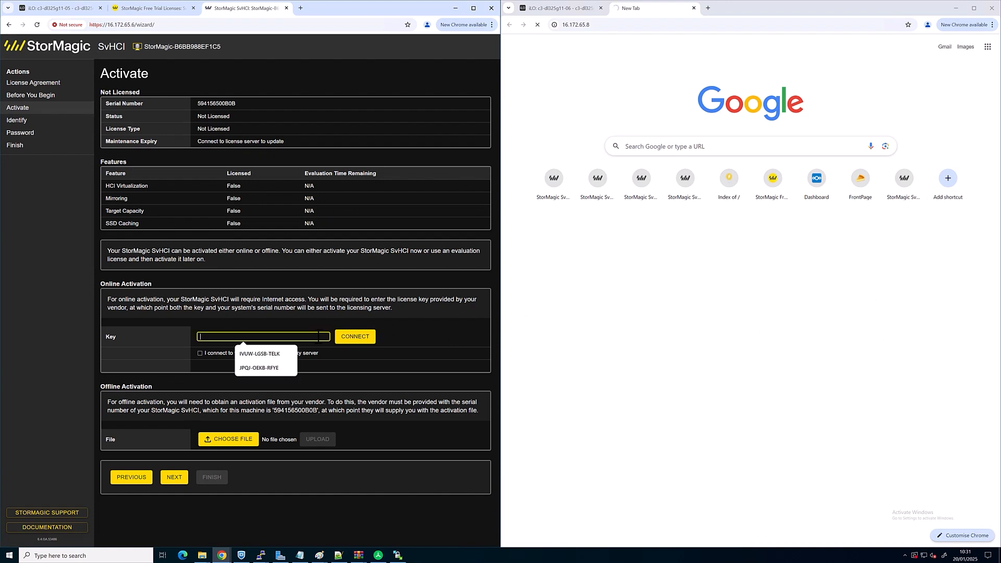
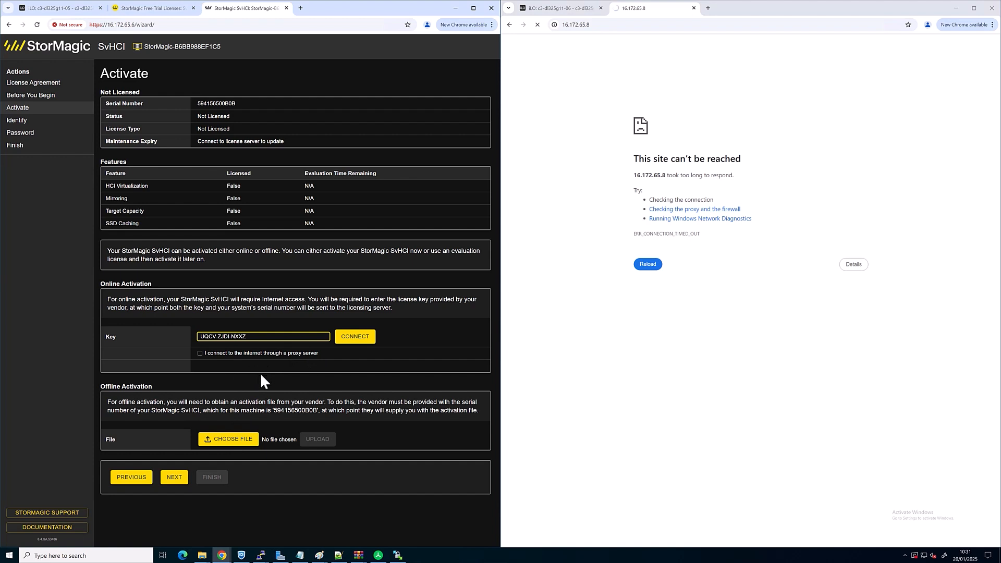
- Open licensing.stormagic.com and its Download Offline License File form
{"action": "left_click", "coordinate": [302, 9]}
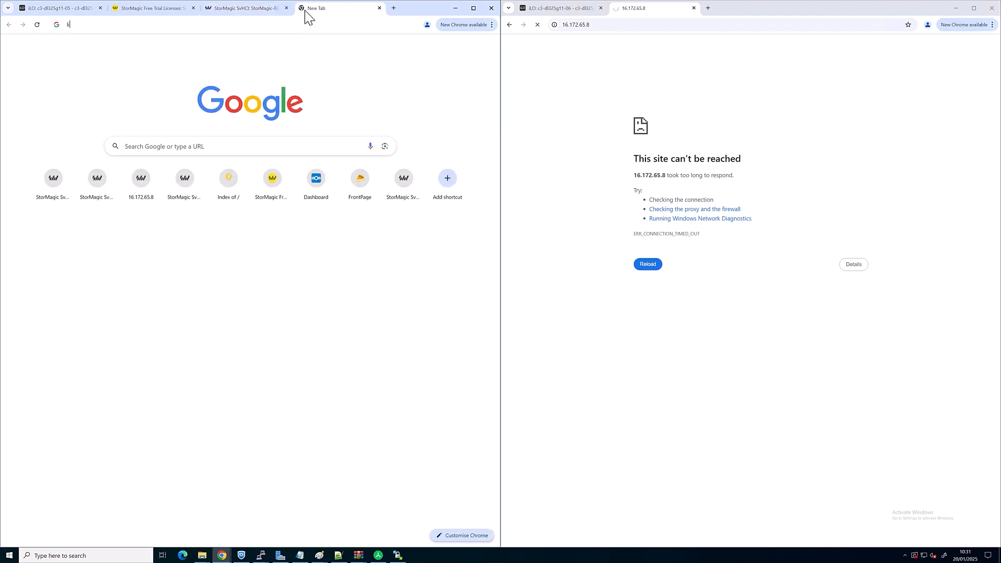
{"action": "type", "text": "liceni"}
{"action": "key", "text": "BackSpace"}
{"action": "type", "text": "sing.st"}
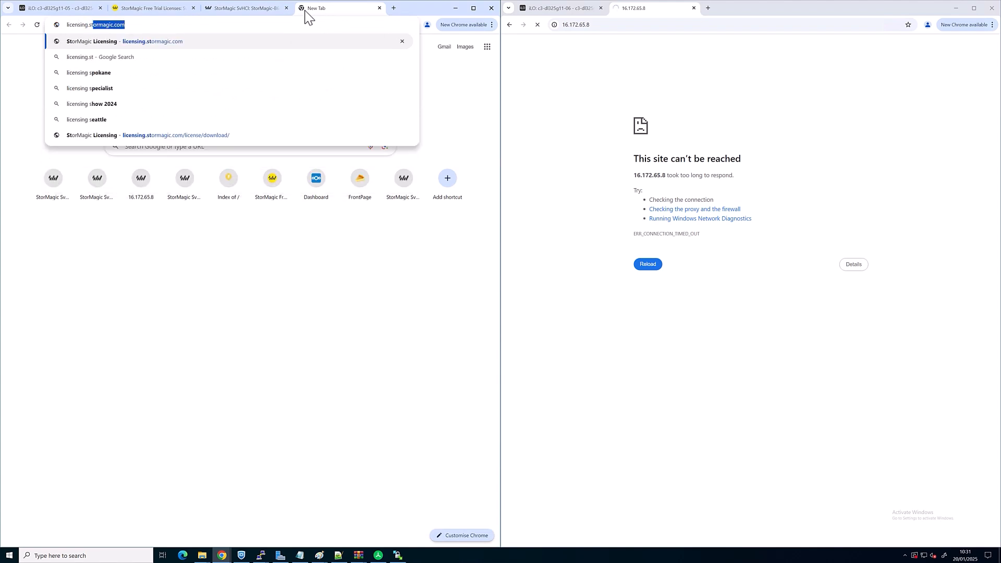
{"action": "key", "text": "Return"}
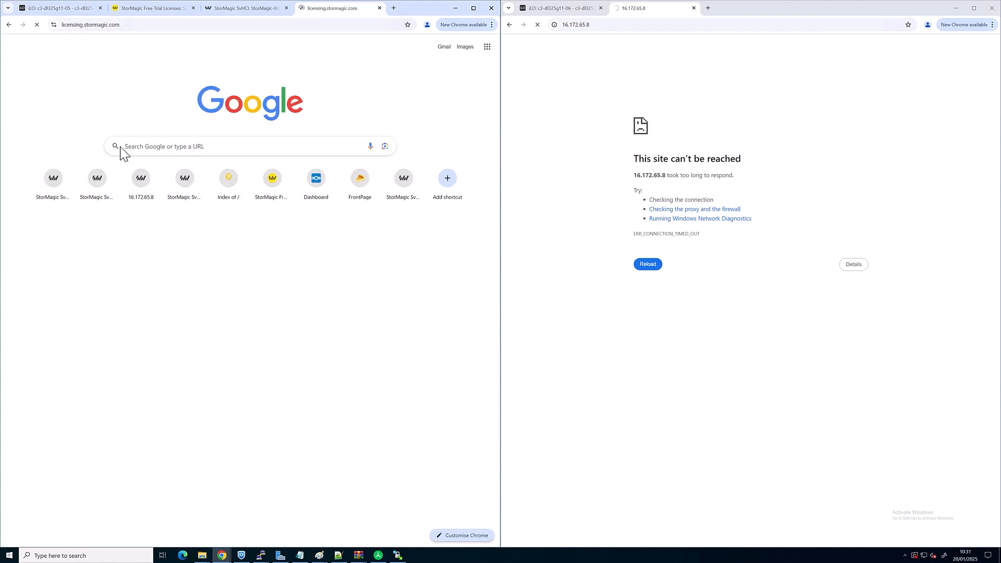
{"action": "left_click", "coordinate": [94, 124]}
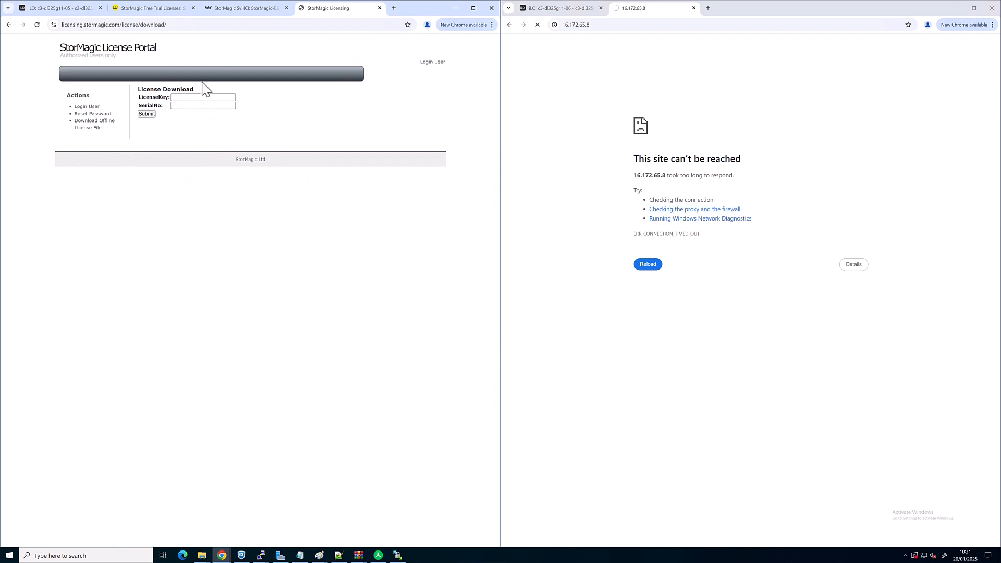
- Submit the licence key and the node's copied serial number to download the offline licence file
{"action": "right_click", "coordinate": [199, 96]}
{"action": "left_click", "coordinate": [222, 107]}
{"action": "key", "text": "ctrl+shift+Tab"}
{"action": "double_click", "coordinate": [217, 103]}
{"action": "key", "text": "ctrl+c"}
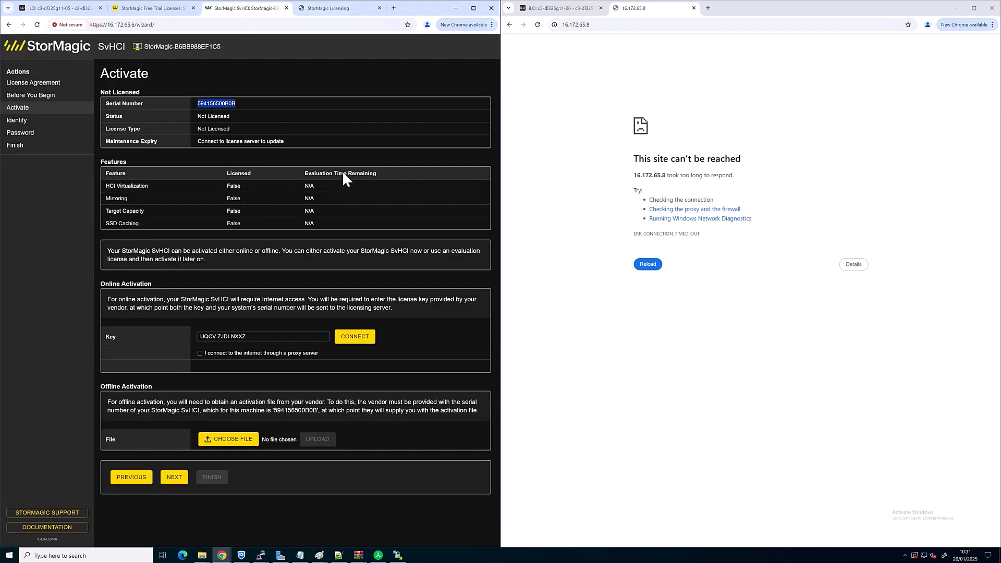
{"action": "key", "text": "ctrl+Tab"}
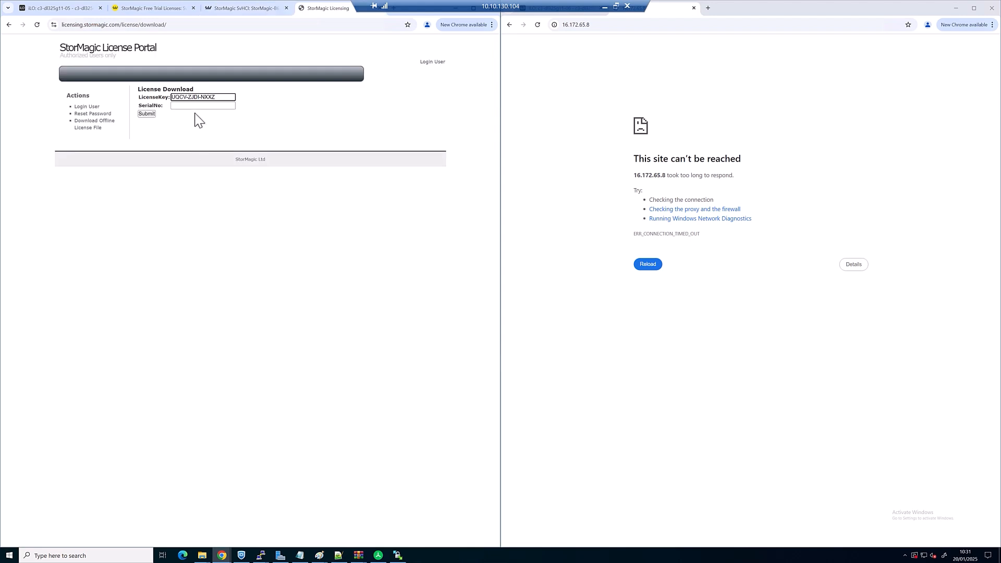
{"action": "left_click", "coordinate": [199, 105]}
{"action": "key", "text": "ctrl+v"}
{"action": "left_click", "coordinate": [151, 115]}
{"action": "left_click", "coordinate": [243, 10]}
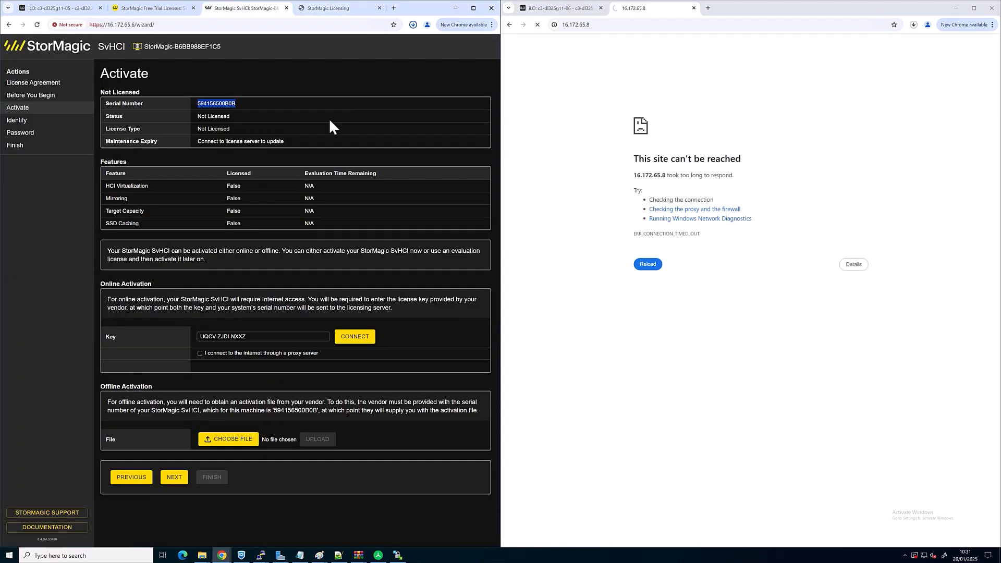
- Upload the downloaded .license file to license the node Platinum, then continue to Identify
{"action": "left_click", "coordinate": [229, 439]}
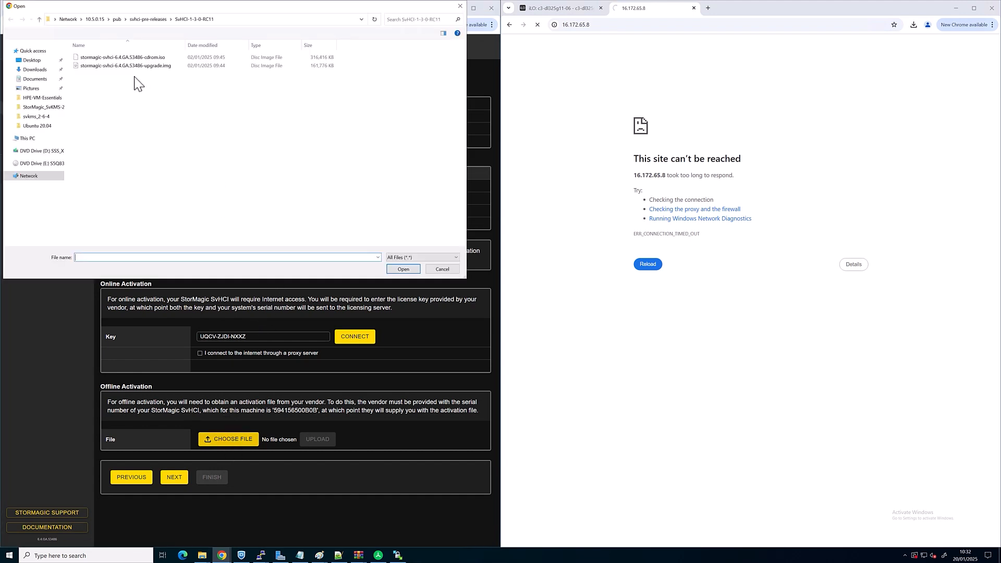
{"action": "left_click", "coordinate": [34, 70]}
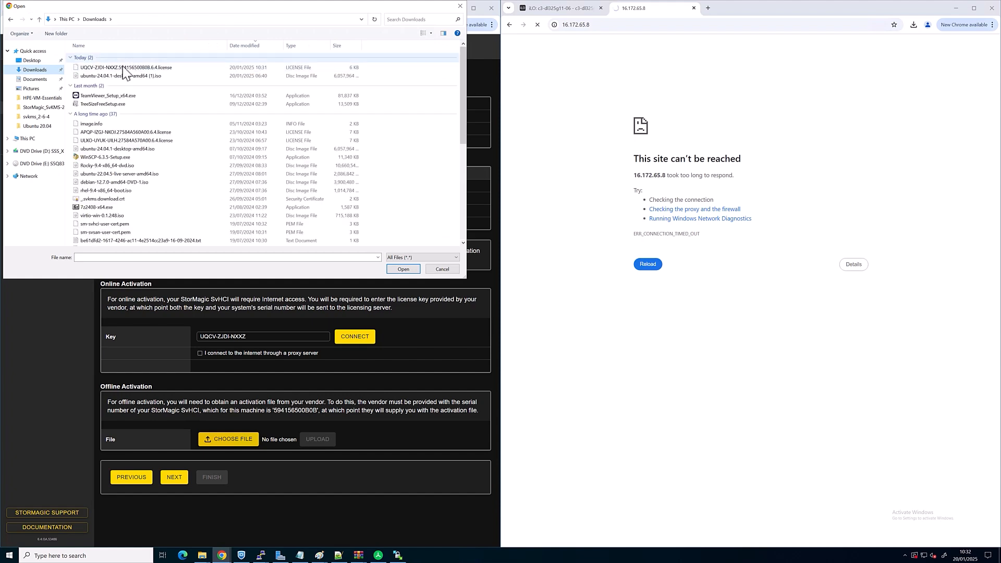
{"action": "key", "text": "Escape"}
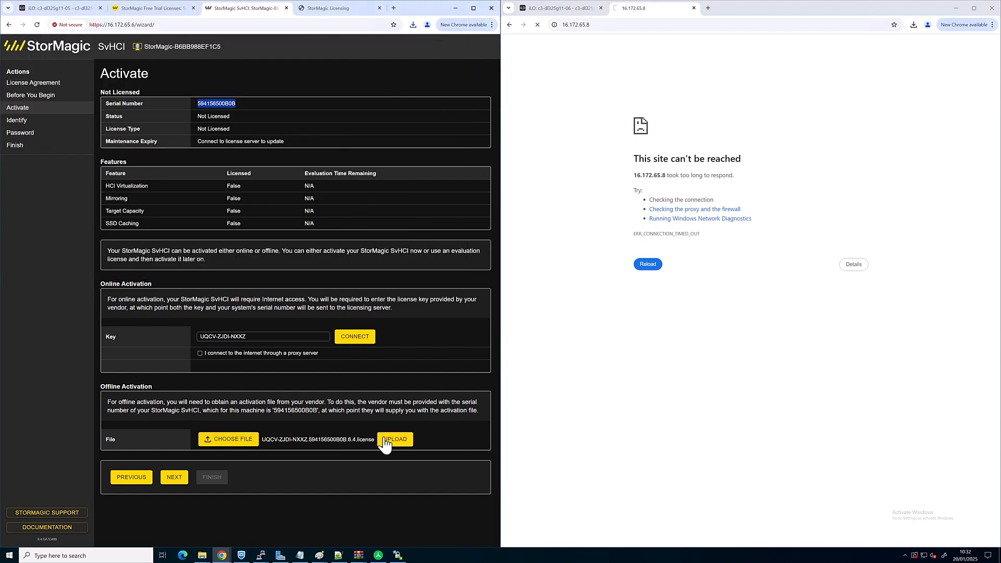
{"action": "left_click", "coordinate": [394, 439]}
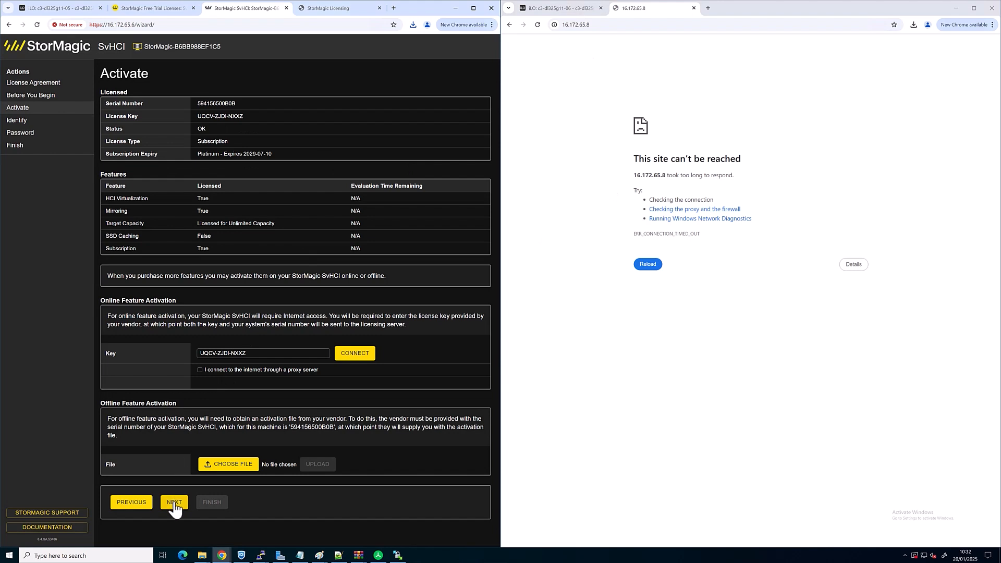
{"action": "left_click", "coordinate": [174, 502]}
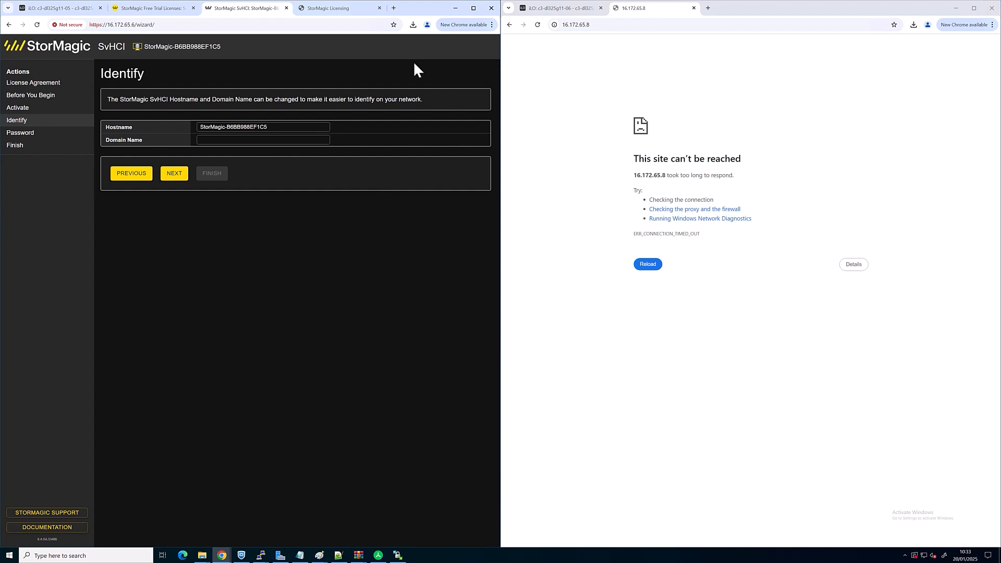
- Set hostname DL325-gen11-svhci1 and domain stormagic.lab on the Identify step
{"action": "left_click", "coordinate": [316, 126]}
{"action": "key", "text": "ctrl+a"}
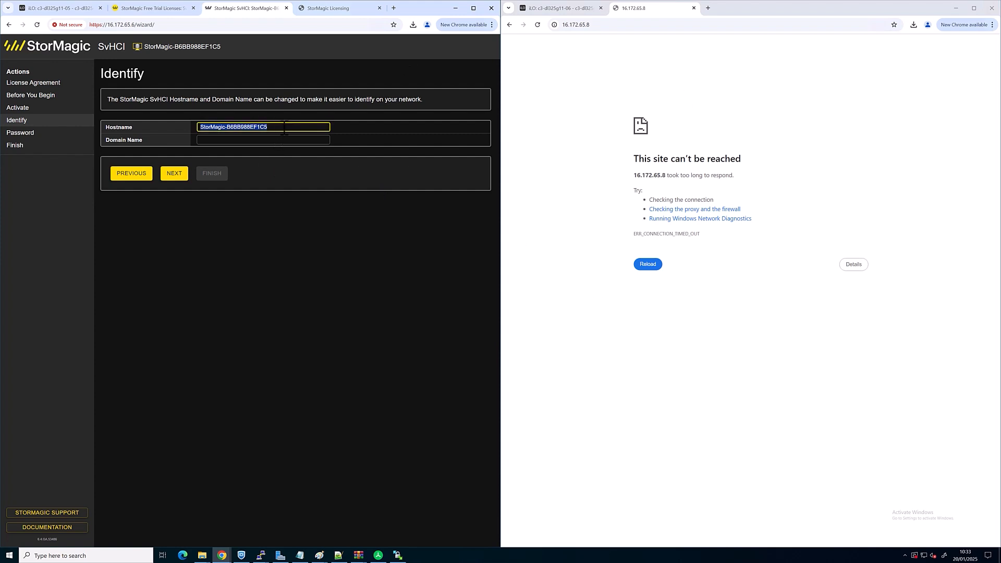
{"action": "type", "text": "DL325-gen11-svhci1"}
{"action": "left_click", "coordinate": [238, 137]}
{"action": "key", "text": "Down"}
{"action": "key", "text": "Return"}
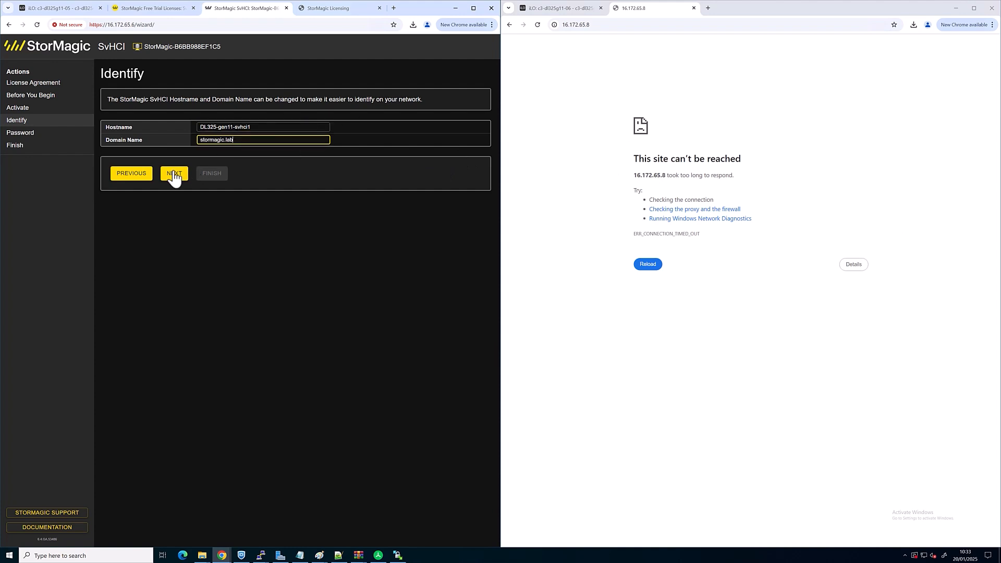
{"action": "left_click", "coordinate": [174, 173]}
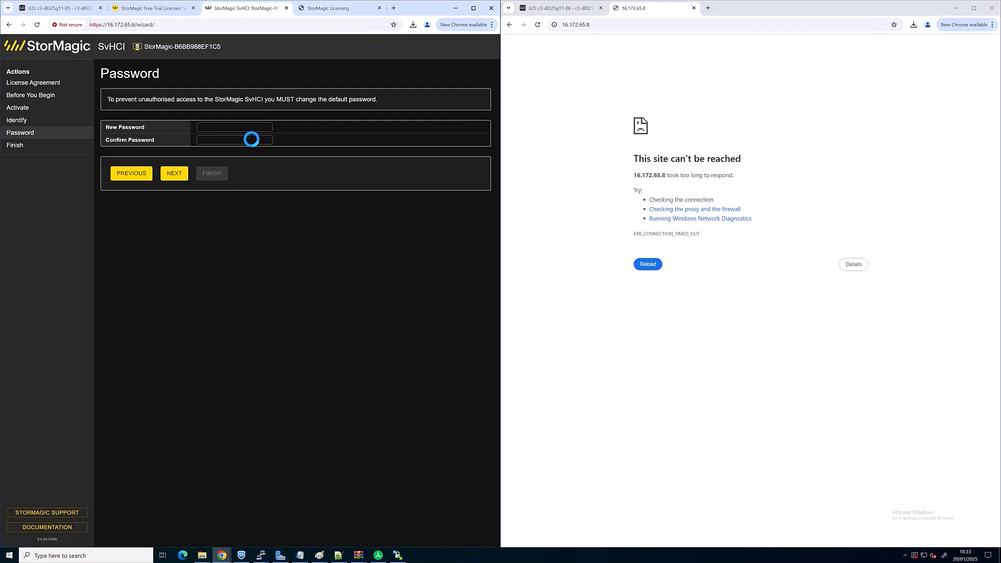
- Enter and confirm a new password, then finish the setup wizard
{"action": "left_click", "coordinate": [231, 126]}
{"action": "key", "text": "Tab"}
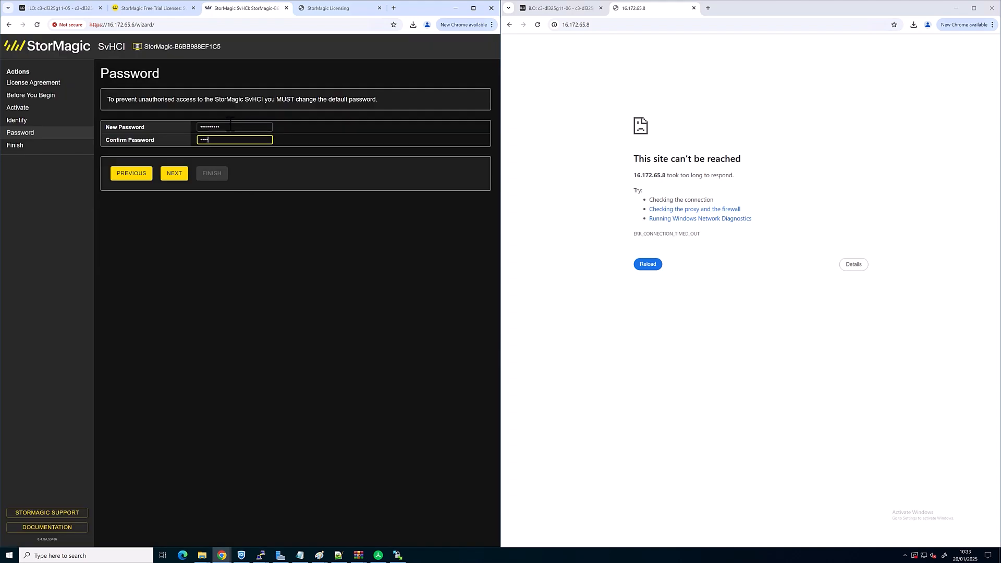
{"action": "key", "text": "Tab"}
{"action": "key", "text": "Tab"}
{"action": "key", "text": "Return"}
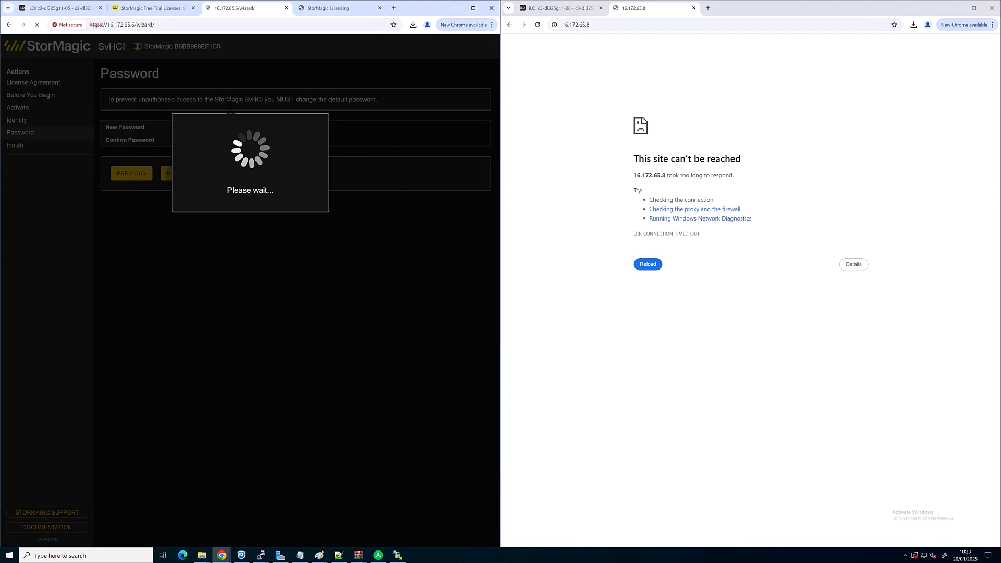
{"action": "left_click", "coordinate": [211, 231]}
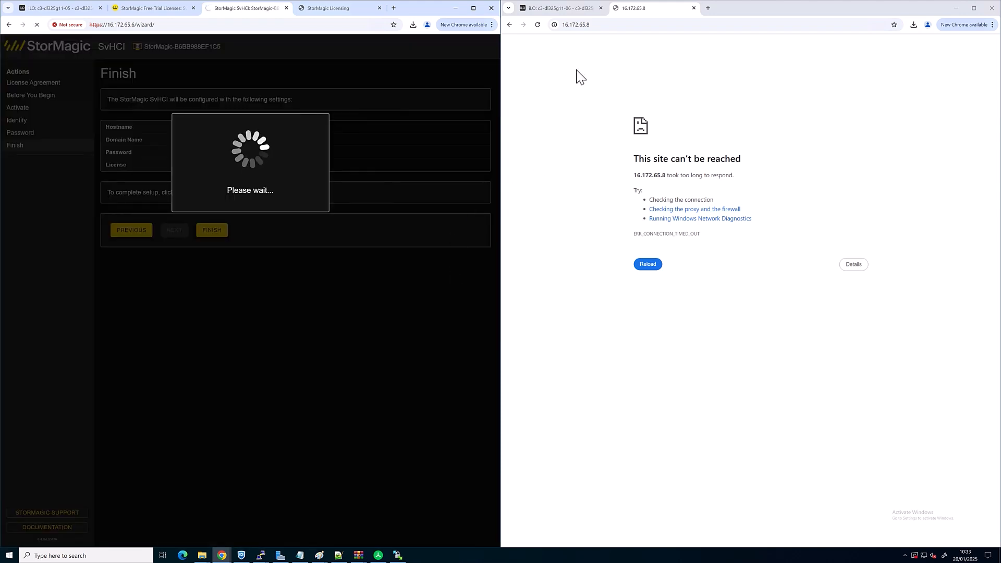
- In the second server's console, unlock the Management interface edit and move to Default Gateway
{"action": "left_click", "coordinate": [560, 8]}
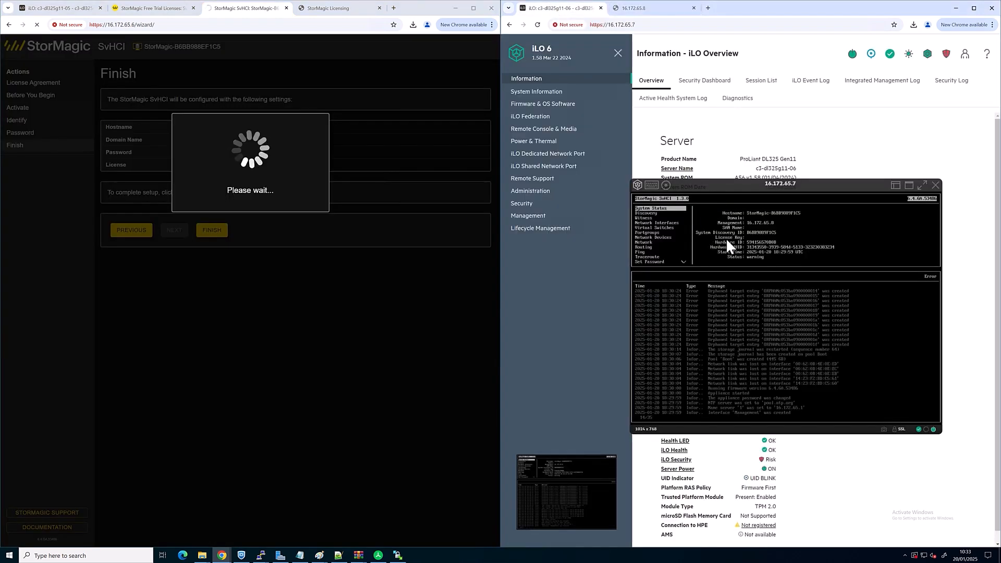
{"action": "key", "text": "Down"}
{"action": "key", "text": "Down"}
{"action": "key", "text": "Down"}
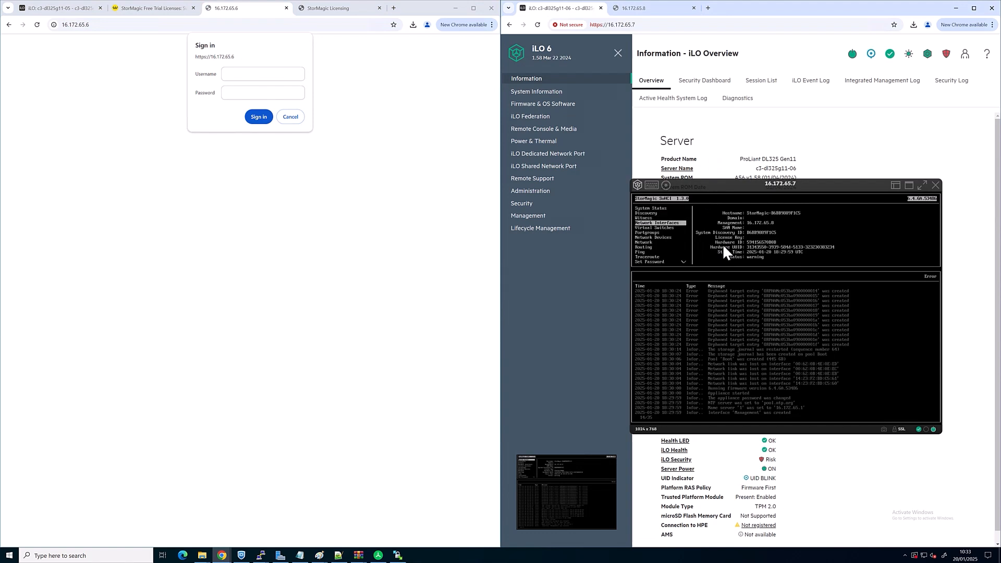
{"action": "key", "text": "Down"}
{"action": "key", "text": "Down"}
{"action": "key", "text": "Down"}
{"action": "key", "text": "Down"}
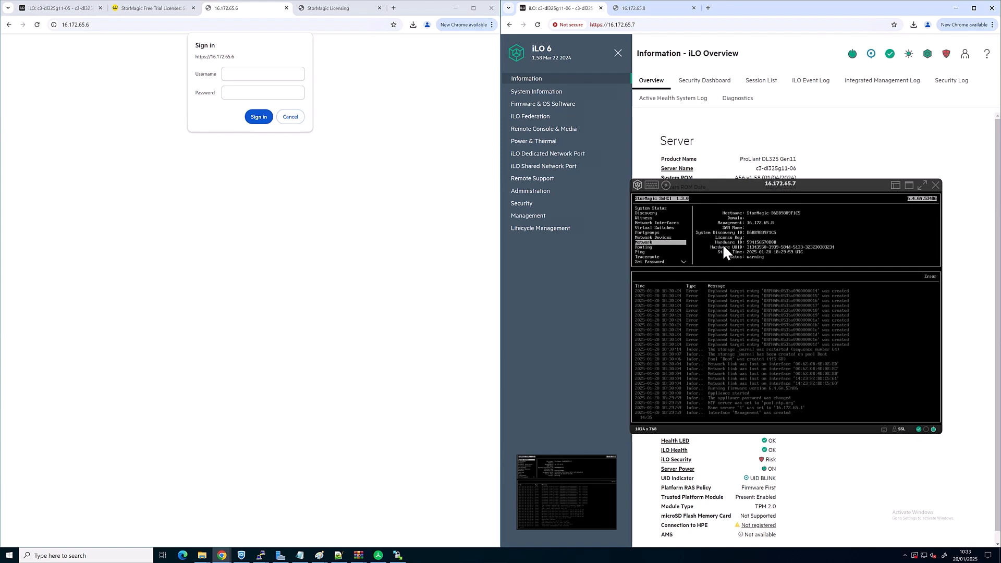
{"action": "key", "text": "Up"}
{"action": "key", "text": "Up"}
{"action": "key", "text": "Up"}
{"action": "key", "text": "Up"}
{"action": "key", "text": "Return"}
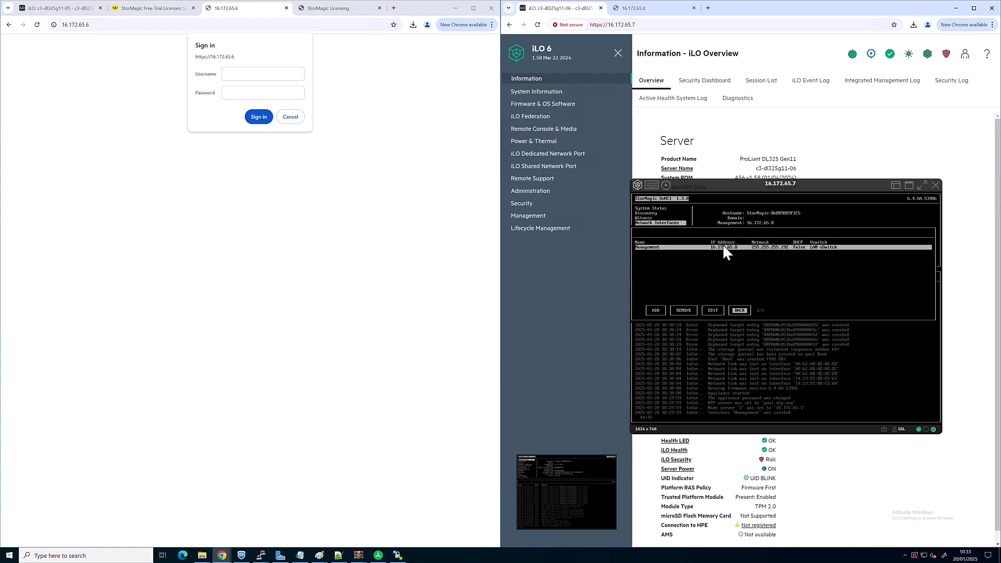
{"action": "key", "text": "Left"}
{"action": "key", "text": "Return"}
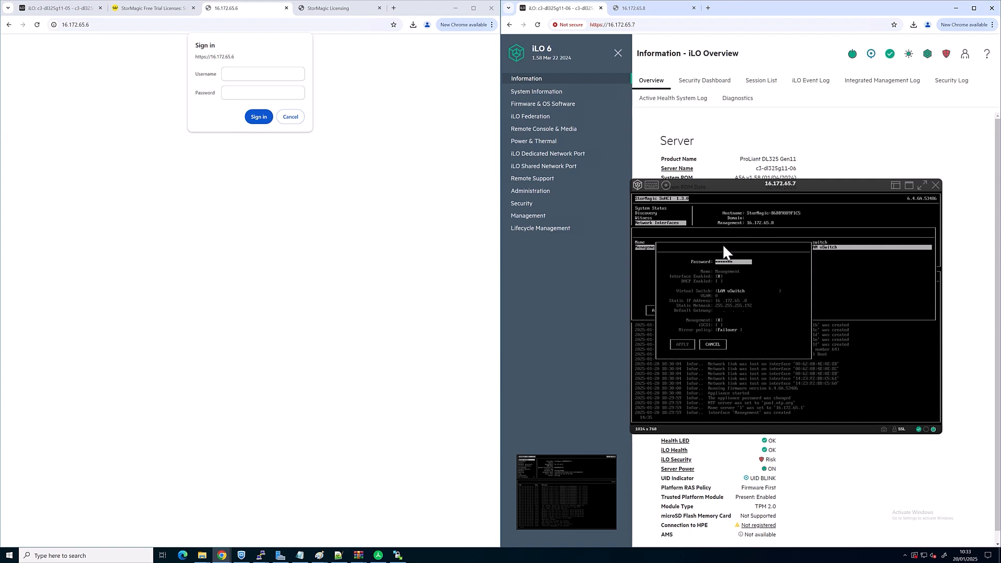
{"action": "key", "text": "Return"}
{"action": "key", "text": "Down"}
{"action": "key", "text": "Down"}
{"action": "key", "text": "Down"}
{"action": "key", "text": "Down"}
{"action": "key", "text": "Down"}
{"action": "key", "text": "Down"}
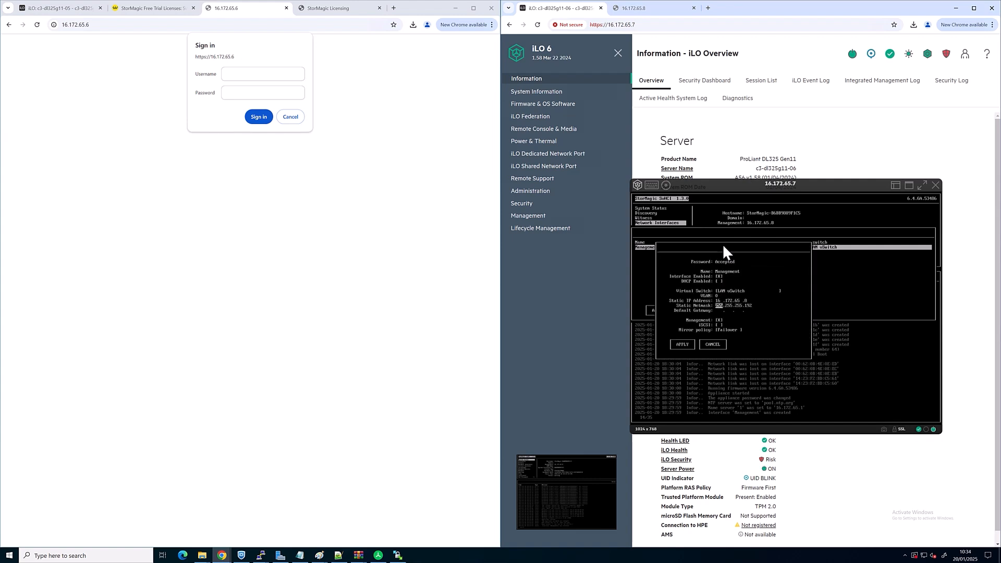
{"action": "key", "text": "Down"}
- Apply the 16.172.65.1 gateway in the console and sign in to the first appliance as admin
{"action": "type", "text": "16 .172.65 .1"}
{"action": "key", "text": "Tab"}
{"action": "left_click", "coordinate": [250, 63]}
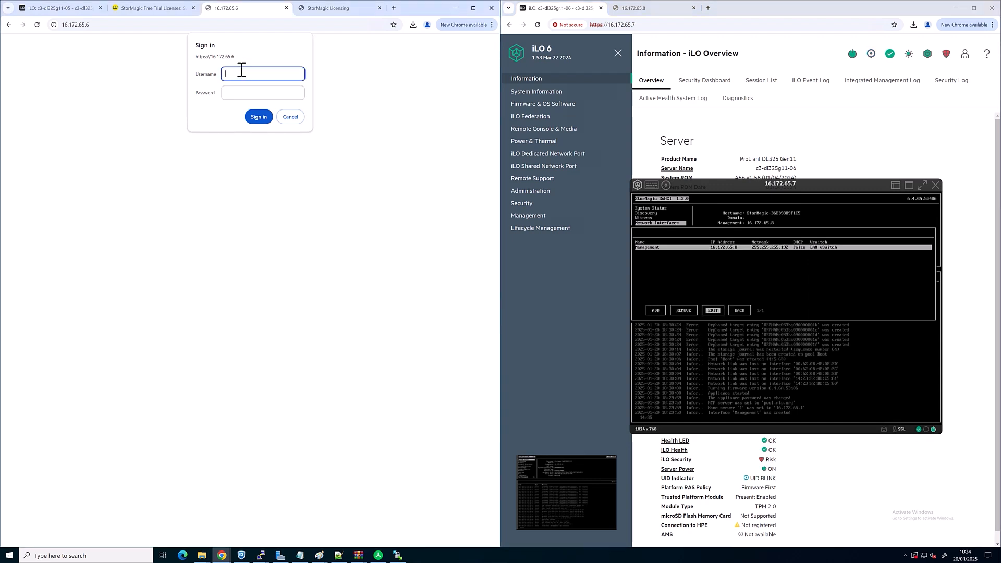
{"action": "type", "text": "admin"}
{"action": "key", "text": "Tab"}
{"action": "type", "text": "p••••••"}
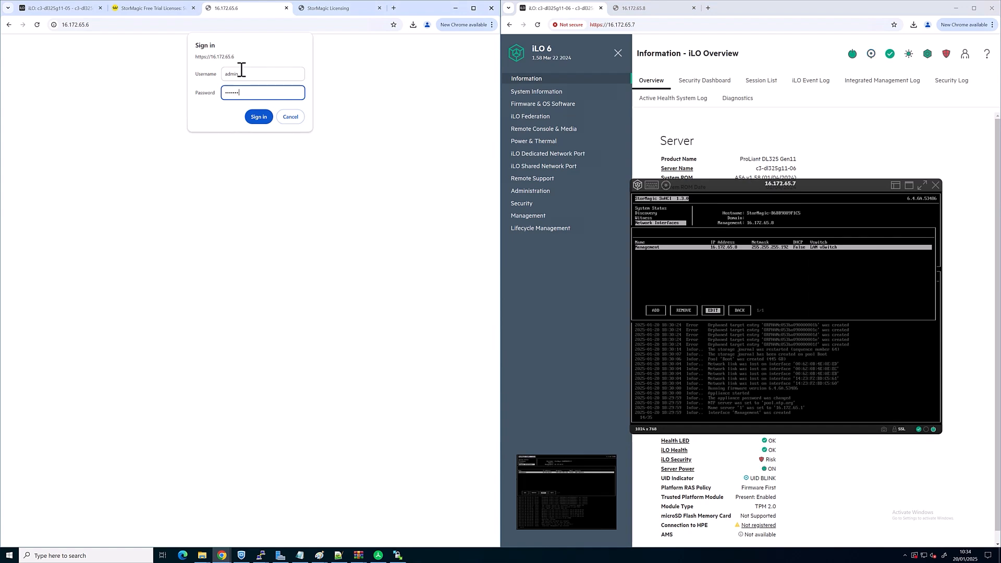
{"action": "key", "text": "Return"}
- Reload 16.172.65.8 in the right window and proceed past the certificate warning to 16.172.65.6
{"action": "left_click", "coordinate": [661, 29]}
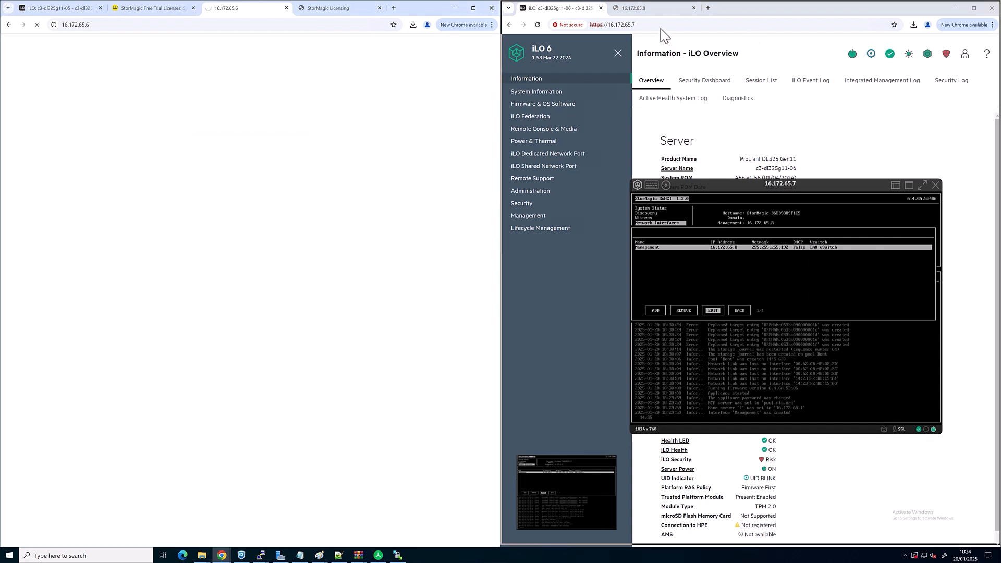
{"action": "key", "text": "ctrl+Tab"}
{"action": "left_click", "coordinate": [655, 25]}
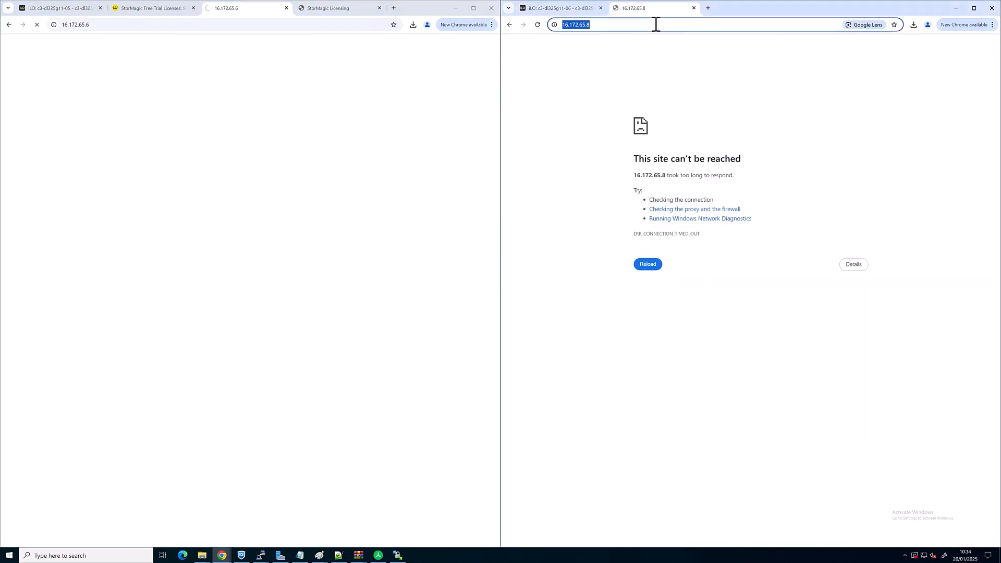
{"action": "key", "text": "Return"}
{"action": "left_click", "coordinate": [156, 264]}
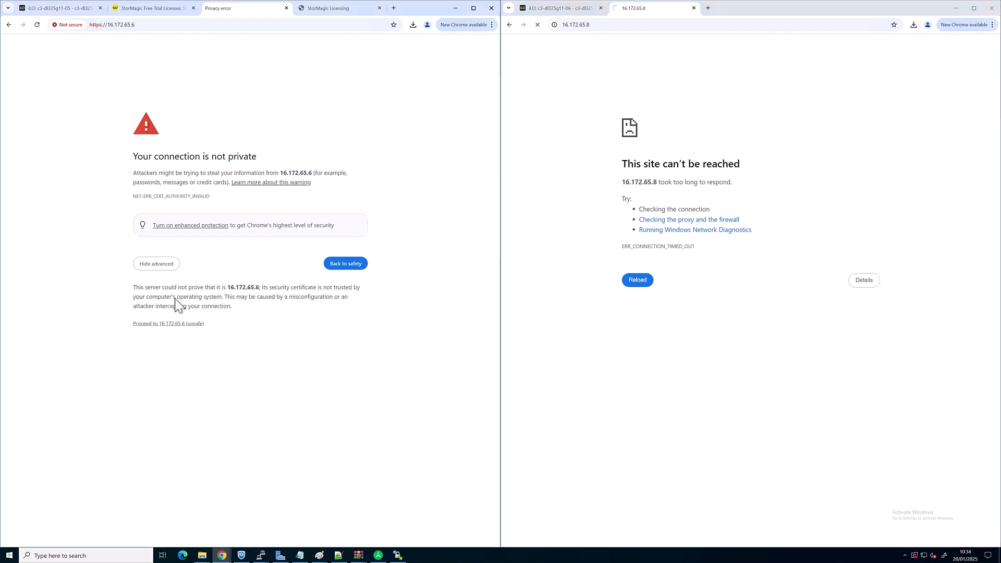
{"action": "left_click", "coordinate": [156, 324]}
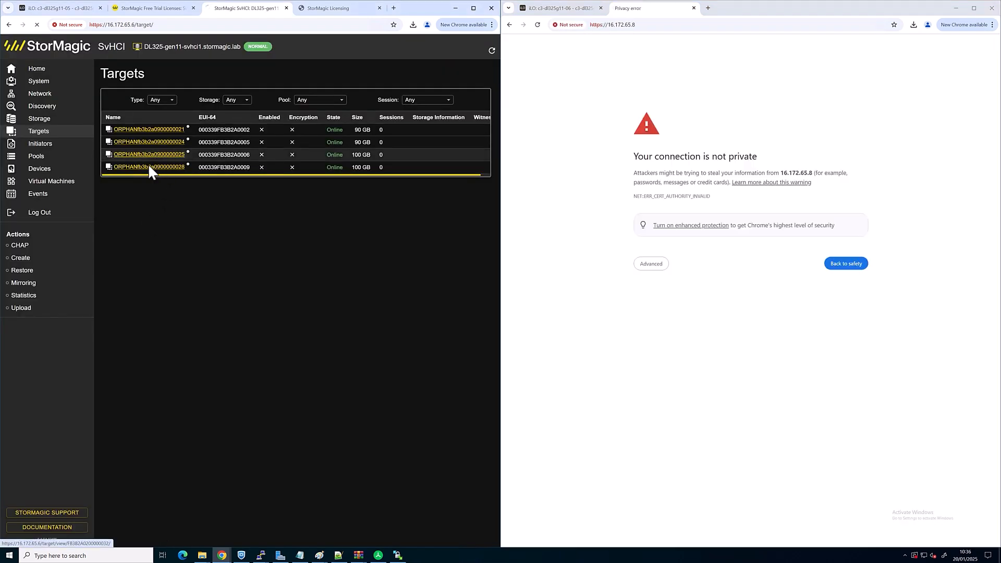
- Show both appliances' storage pools and highlight the 444.99 GB Boot and 6.98 TB HardwareRAID5 sizes
{"action": "left_click", "coordinate": [148, 166]}
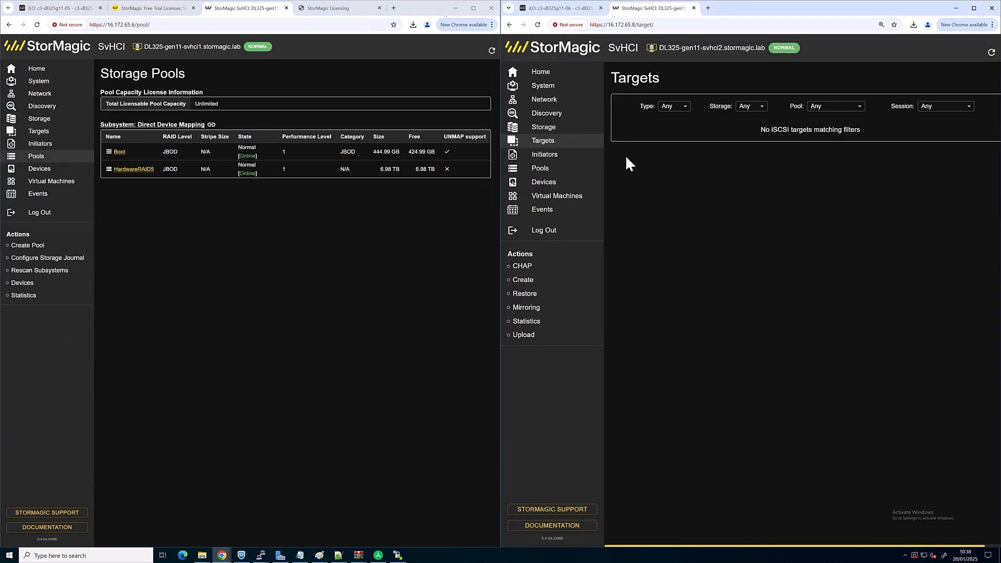
{"action": "left_click", "coordinate": [542, 174]}
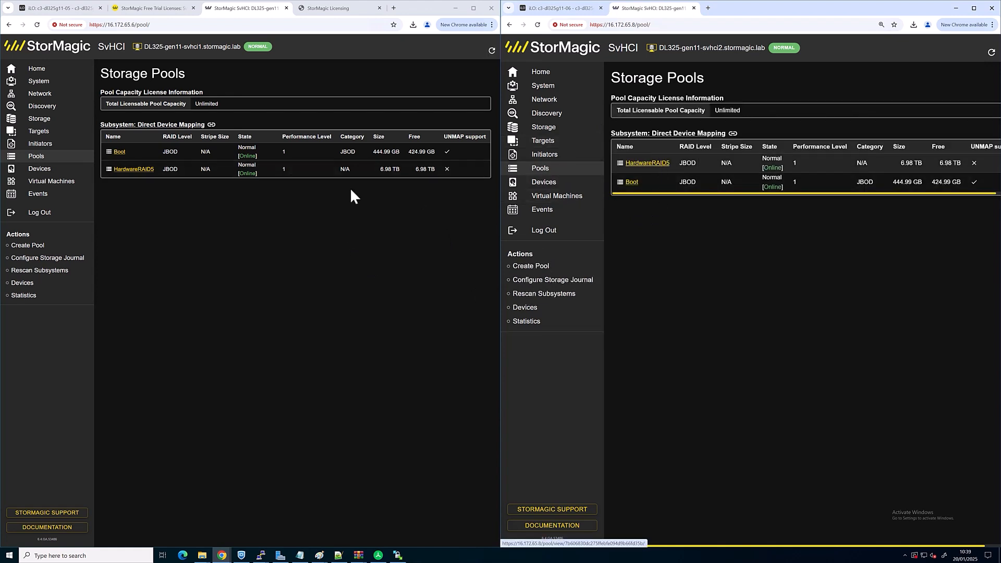
{"action": "left_click_drag", "start_coordinate": [875, 182], "coordinate": [950, 182]}
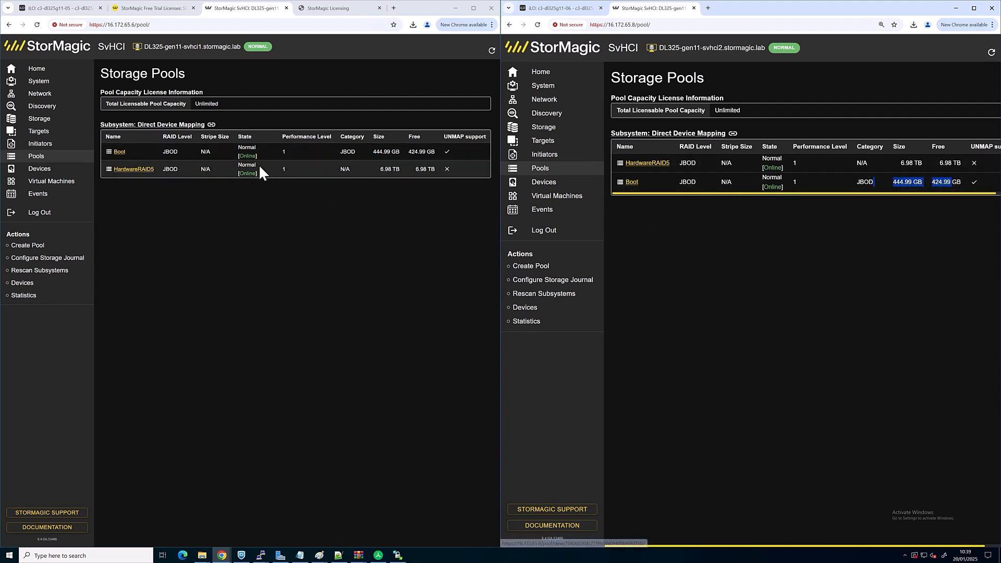
{"action": "left_click_drag", "start_coordinate": [857, 183], "coordinate": [919, 163]}
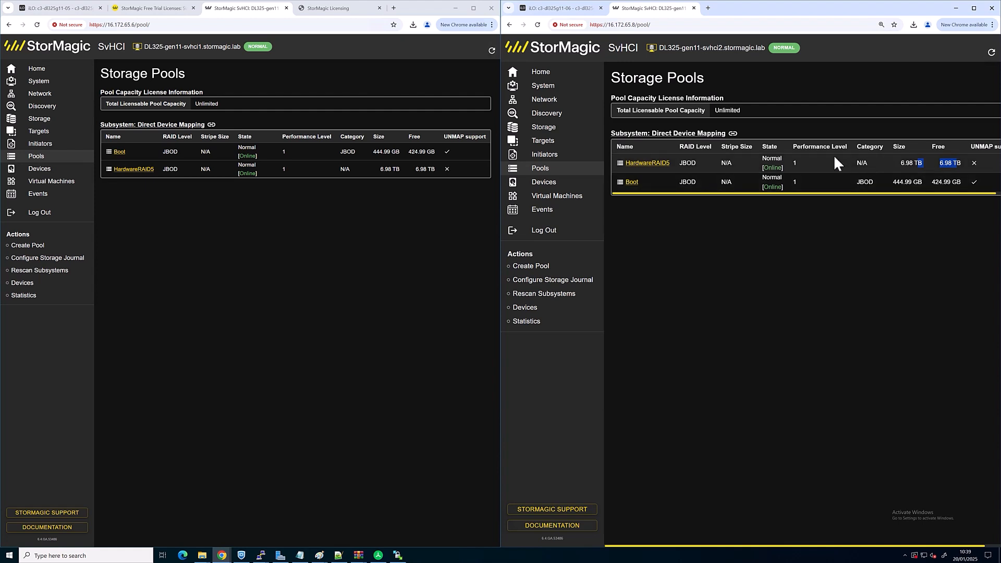
- Open the Network Information page on the left appliance, then on the right appliance
{"action": "left_click", "coordinate": [57, 99]}
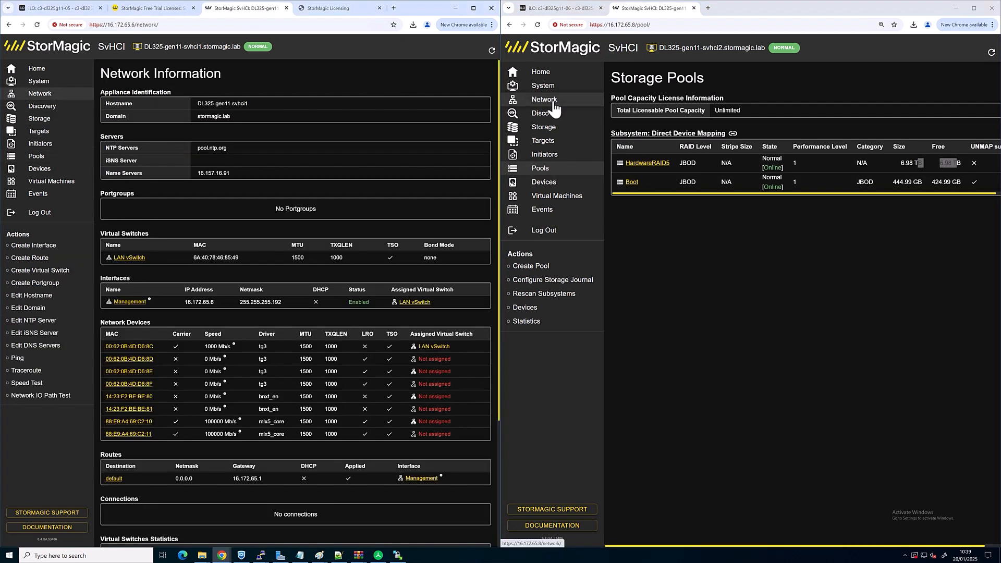
{"action": "left_click", "coordinate": [553, 103]}
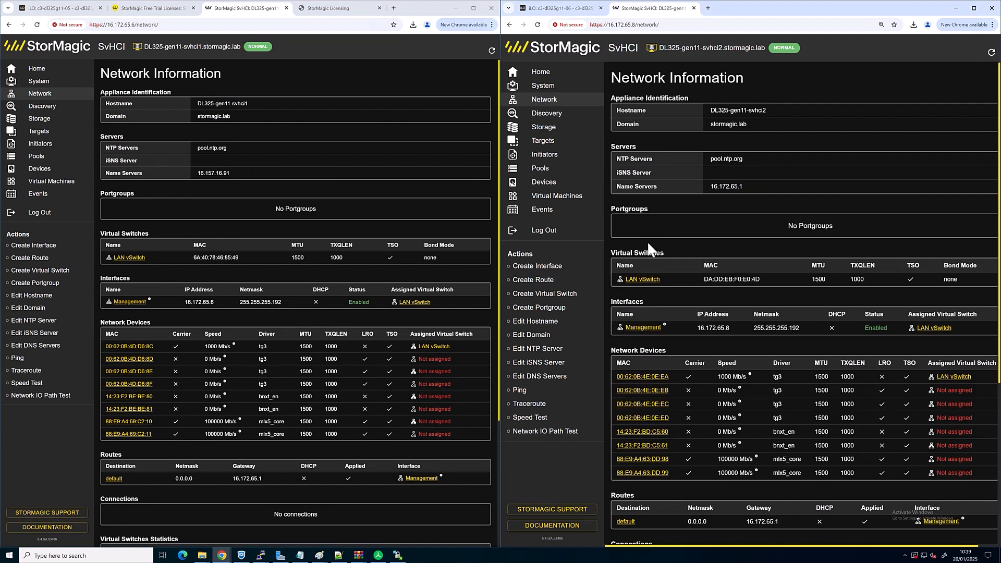
- Create a portgroup named LAN on the LAN vSwitch of each appliance, VLAN mode none
{"action": "left_click", "coordinate": [42, 285]}
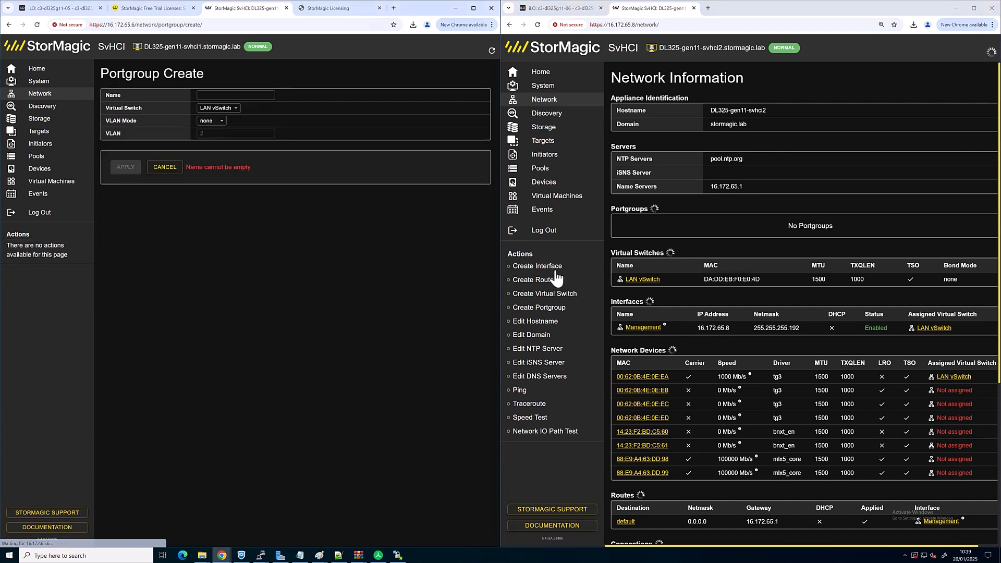
{"action": "left_click", "coordinate": [551, 308]}
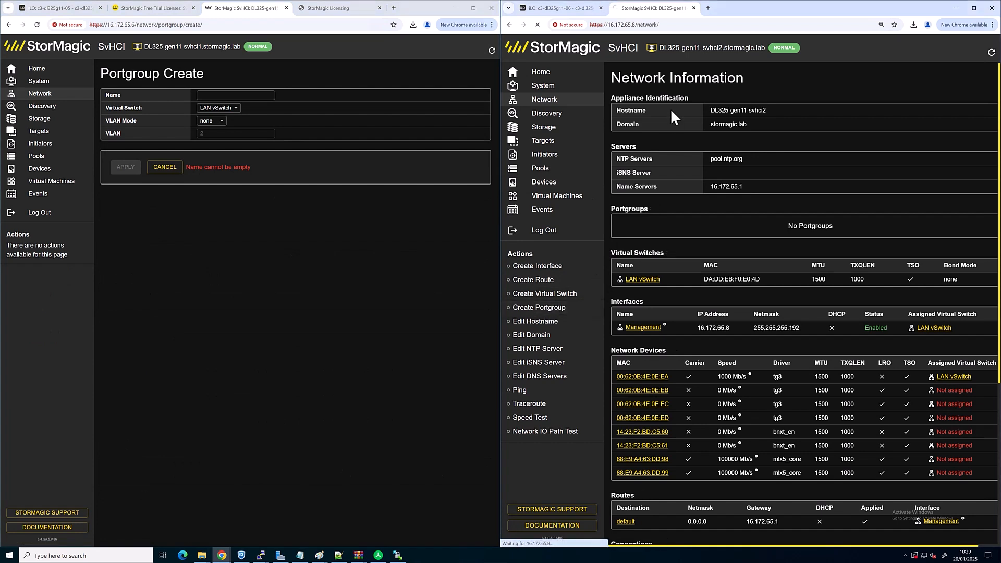
{"action": "left_click", "coordinate": [242, 95]}
{"action": "type", "text": "LAN"}
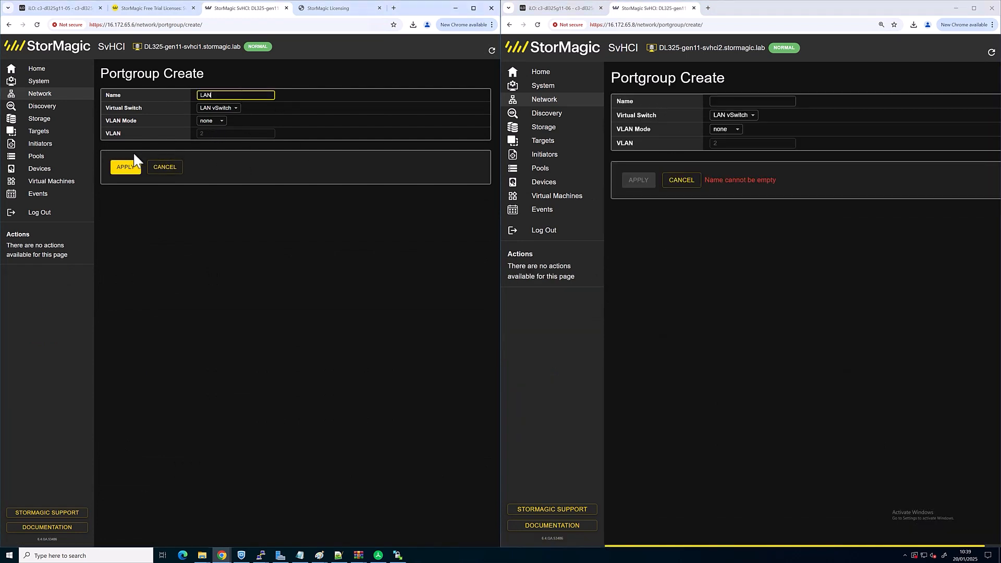
{"action": "left_click", "coordinate": [131, 166]}
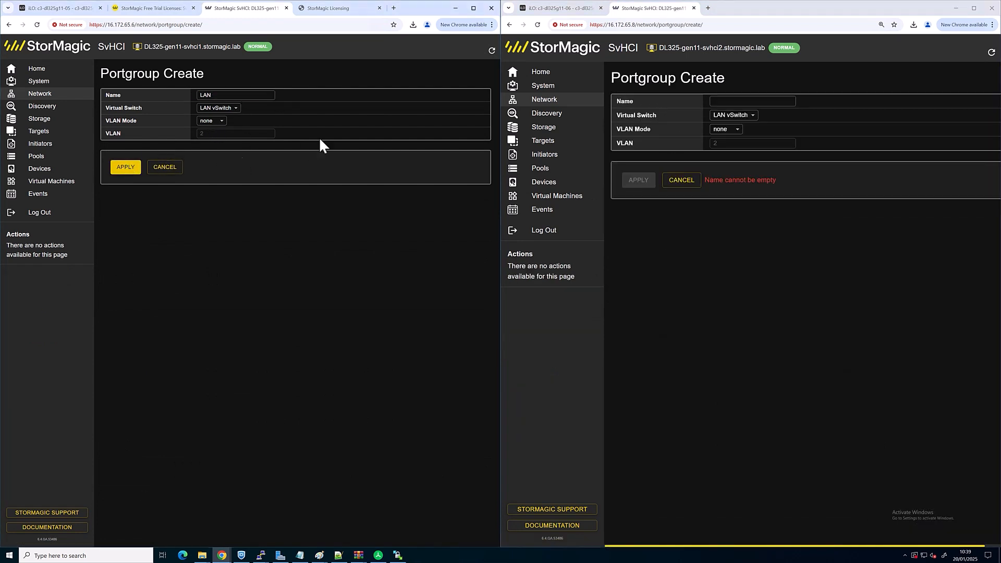
{"action": "left_click", "coordinate": [748, 101]}
{"action": "type", "text": "LAN"}
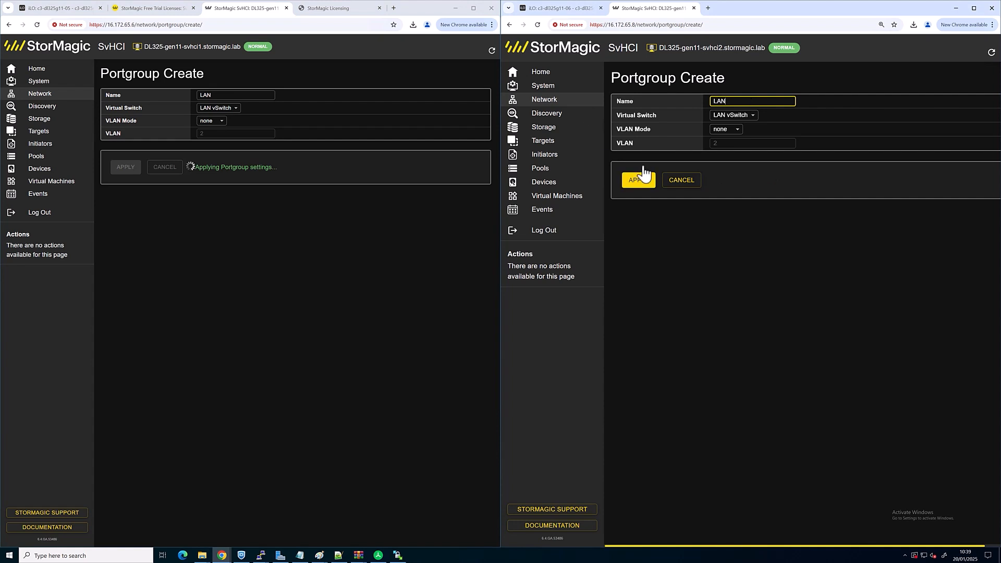
{"action": "left_click", "coordinate": [638, 180]}
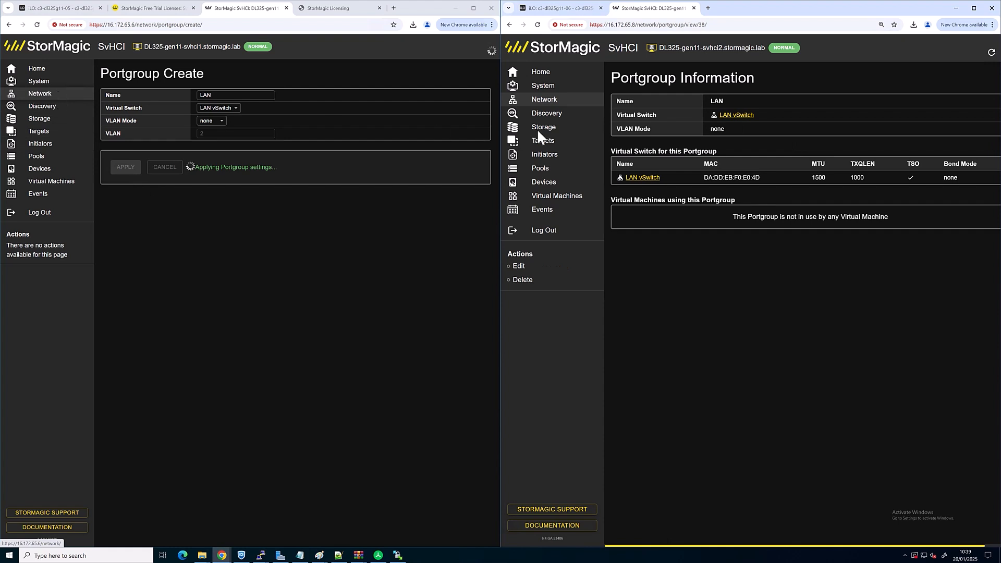
- Review the second appliance's network overview, highlighting its management IP address
{"action": "left_click", "coordinate": [542, 102]}
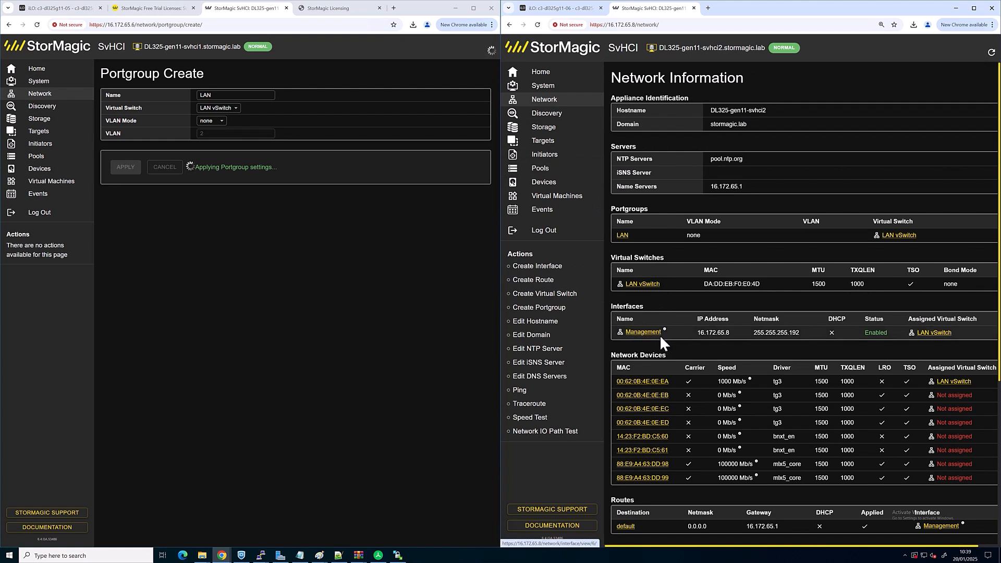
{"action": "left_click_drag", "start_coordinate": [730, 332], "coordinate": [717, 333]}
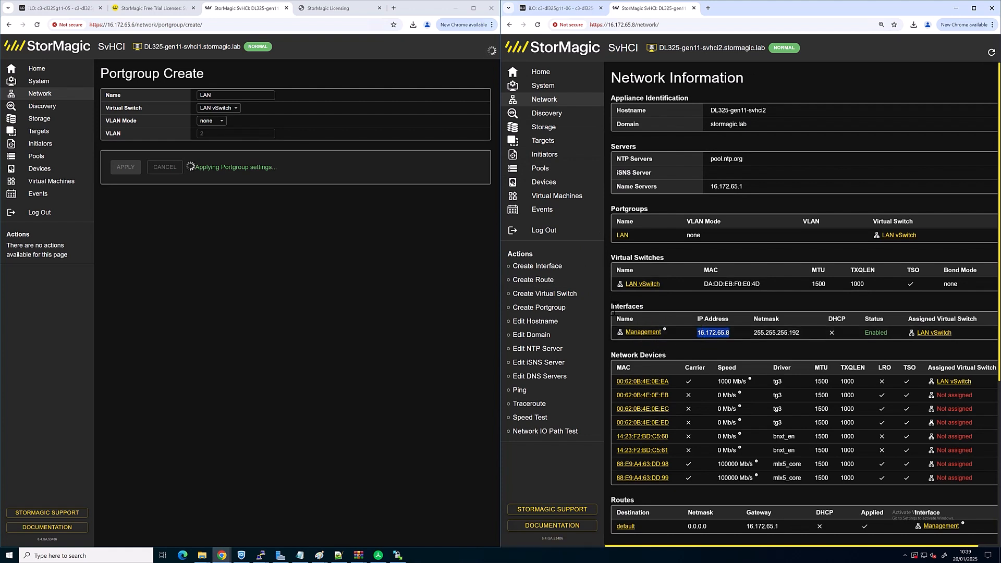
{"action": "left_click_drag", "start_coordinate": [612, 308], "coordinate": [641, 309]}
{"action": "left_click_drag", "start_coordinate": [697, 333], "coordinate": [721, 333]}
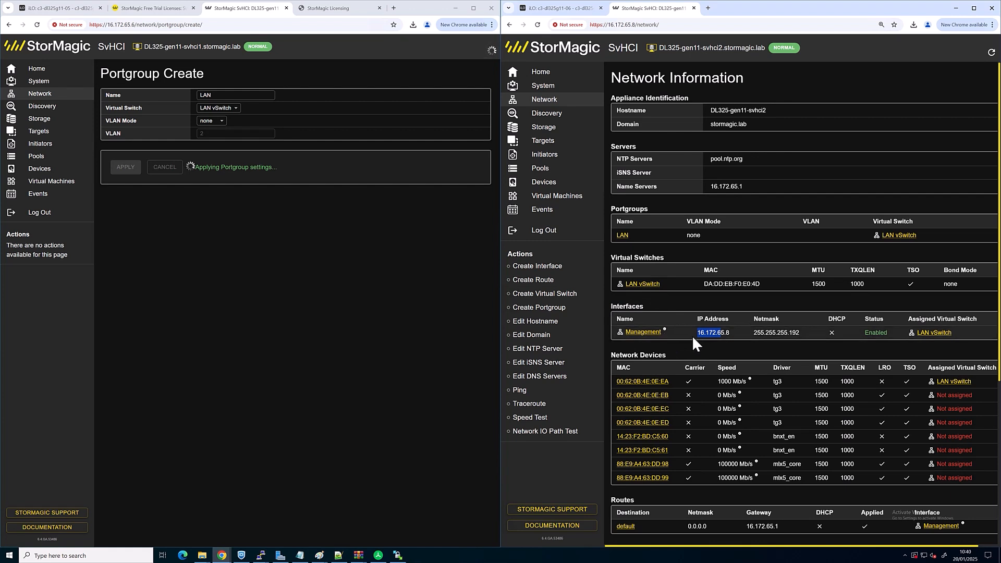
{"action": "left_click", "coordinate": [726, 335], "text": "shift"}
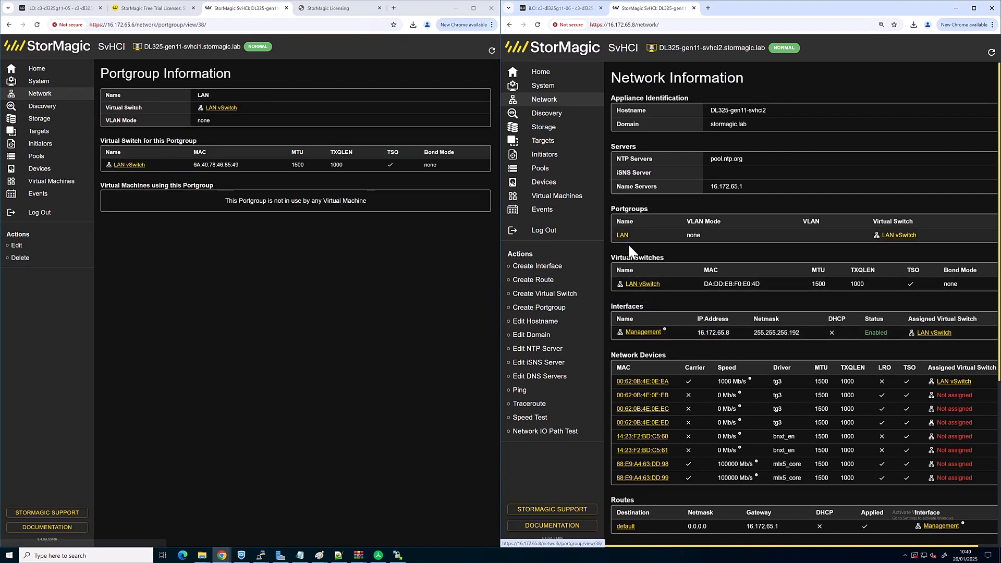
{"action": "left_click", "coordinate": [38, 94]}
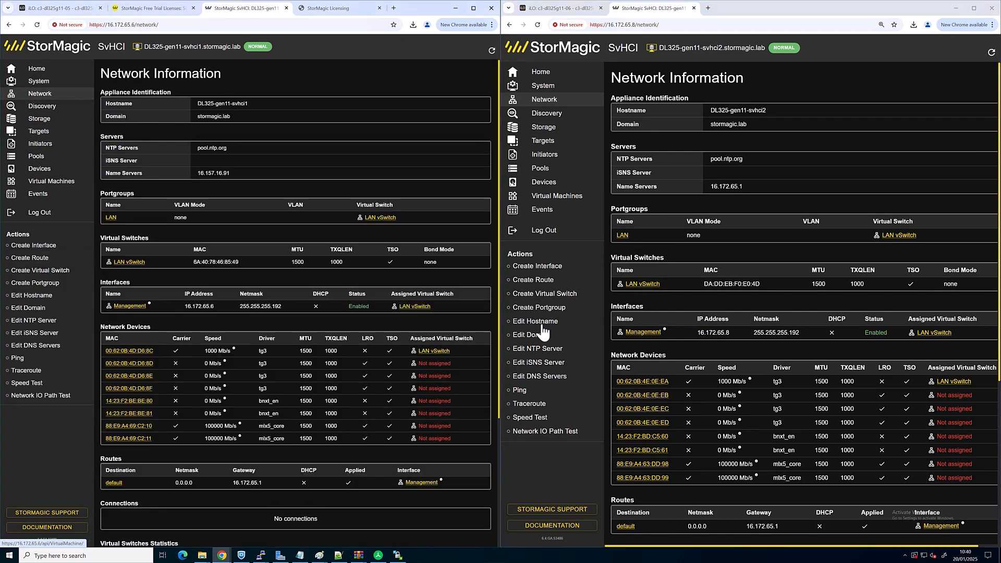
- Create vSwitch1 on both nodes with ports 88:E9:A4:63:DD:98 and 88:E9:A4:69:C2:10
{"action": "left_click", "coordinate": [555, 294]}
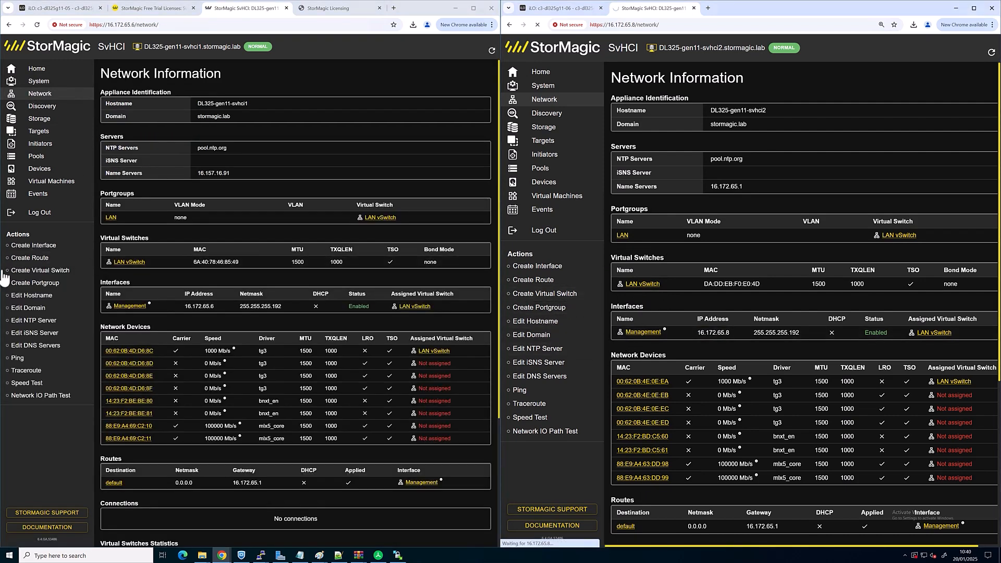
{"action": "left_click", "coordinate": [42, 270]}
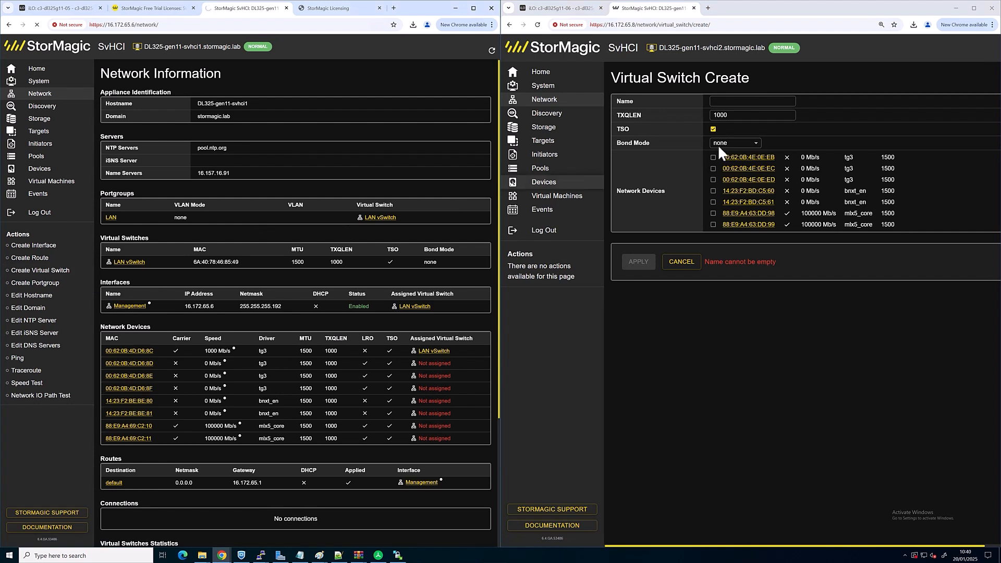
{"action": "left_click", "coordinate": [743, 101]}
{"action": "type", "text": "vSwitch1"}
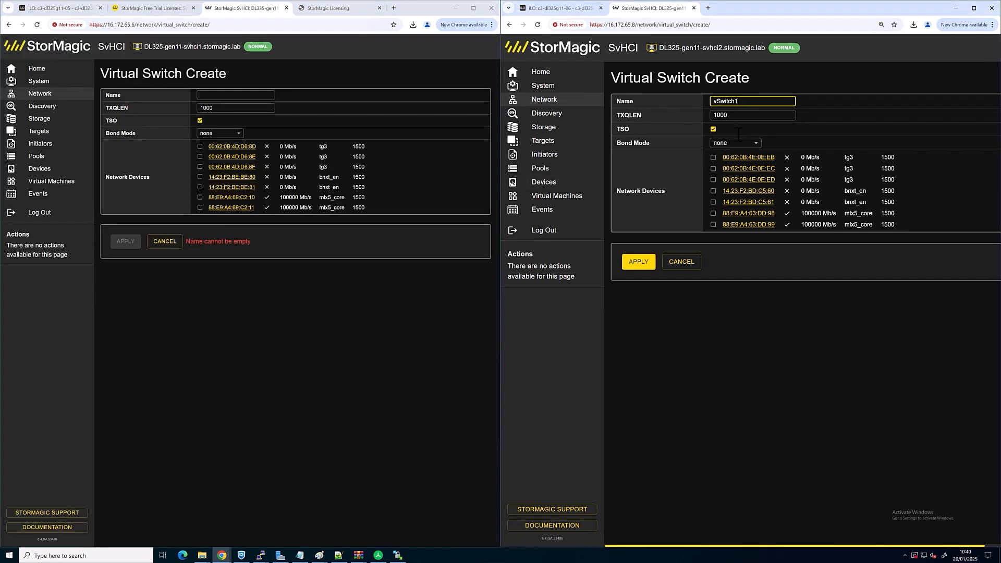
{"action": "left_click", "coordinate": [713, 213]}
{"action": "left_click", "coordinate": [639, 261]}
{"action": "left_click", "coordinate": [231, 95]}
{"action": "type", "text": "vSwitch1"}
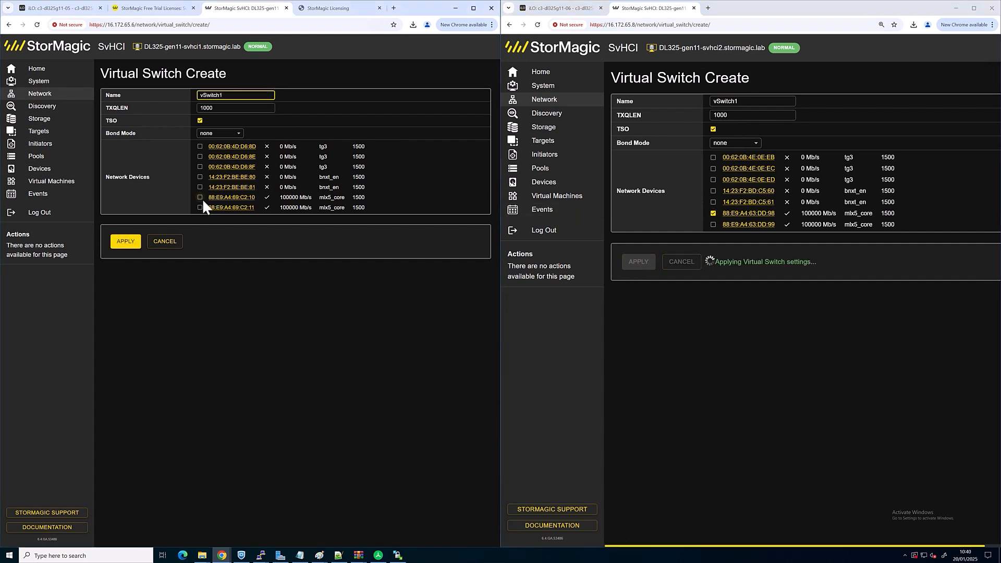
{"action": "left_click", "coordinate": [200, 198]}
{"action": "left_click", "coordinate": [130, 242]}
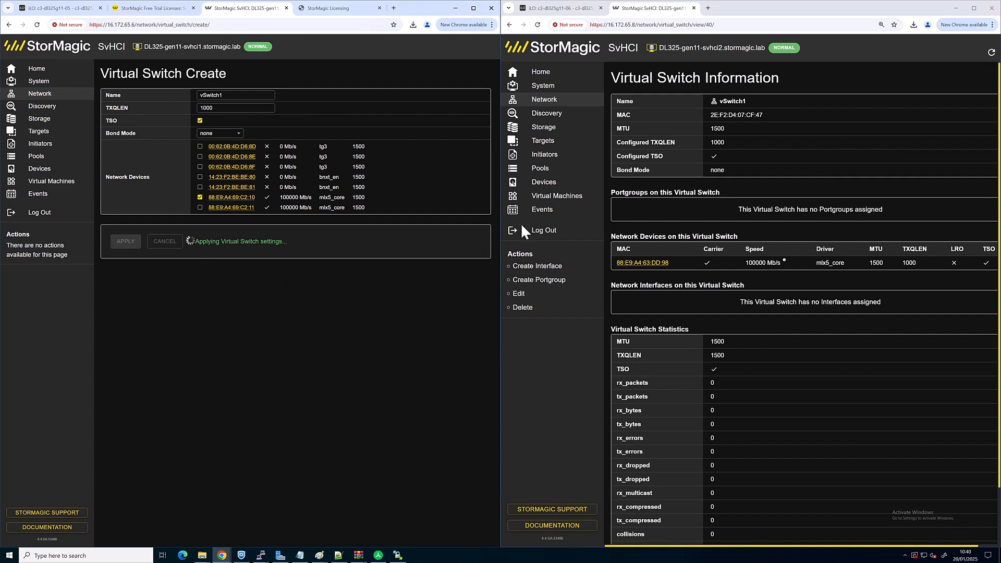
- Create vSwitch2 on both nodes with ports 88:E9:A4:63:DD:99 and 88:E9:A4:69:C2:11
{"action": "left_click", "coordinate": [570, 230]}
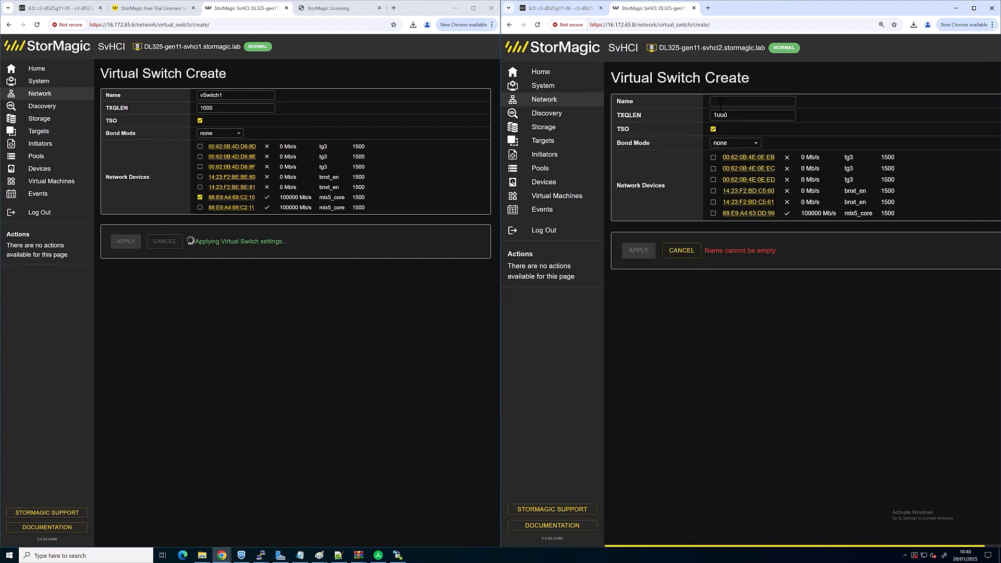
{"action": "type", "text": "vSwitch2"}
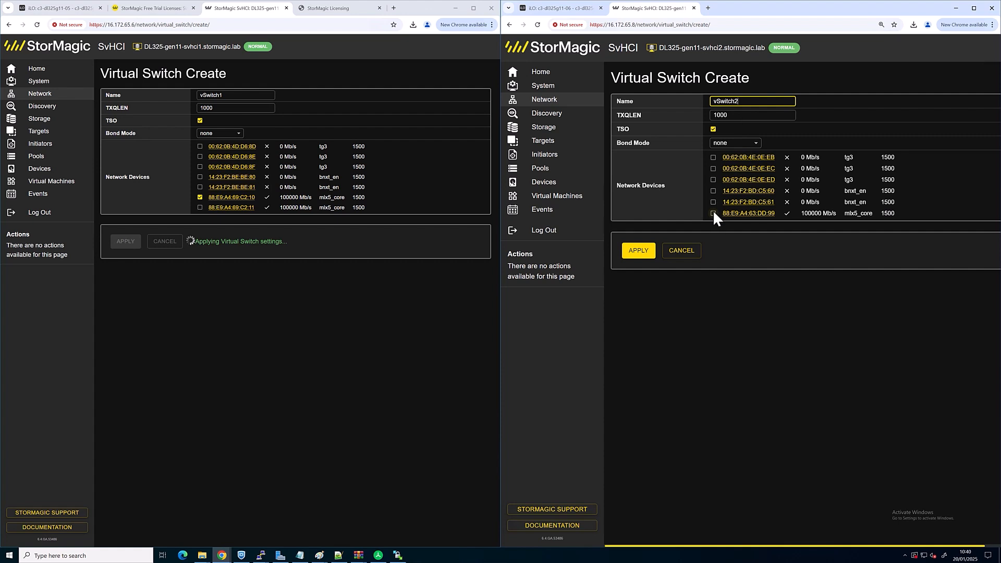
{"action": "left_click", "coordinate": [713, 213]}
{"action": "left_click", "coordinate": [638, 250]}
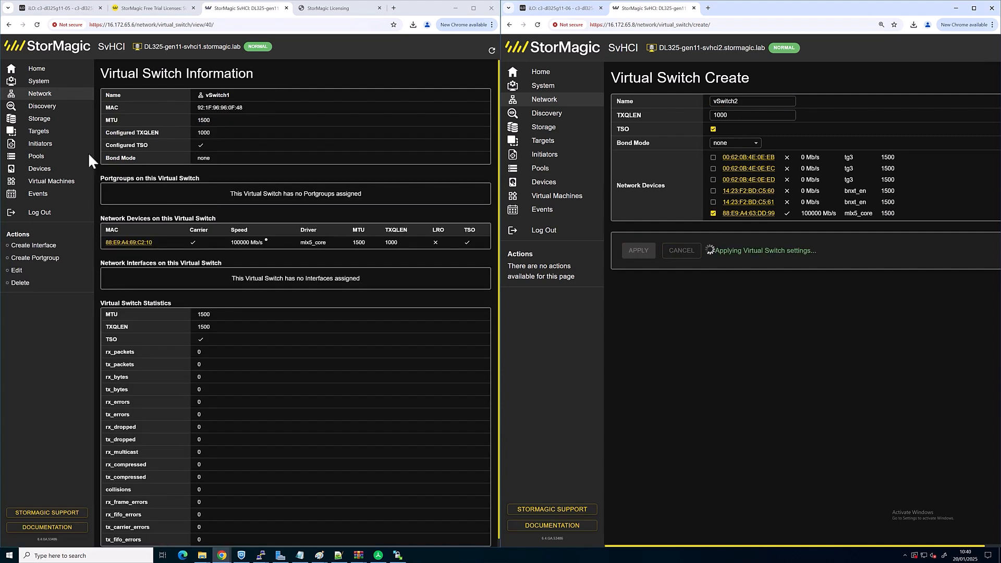
{"action": "left_click", "coordinate": [38, 95]}
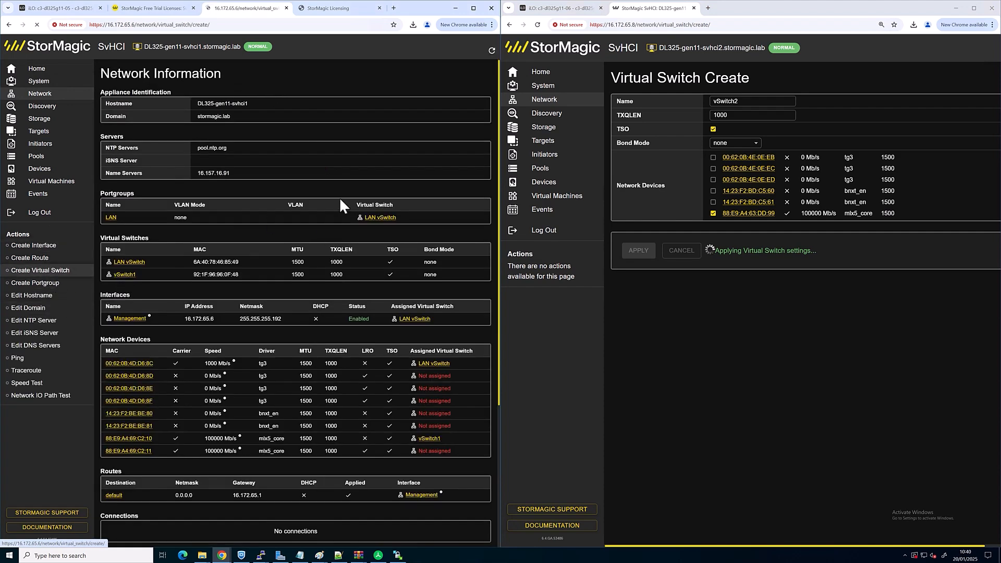
{"action": "left_click", "coordinate": [217, 95]}
{"action": "type", "text": "v"}
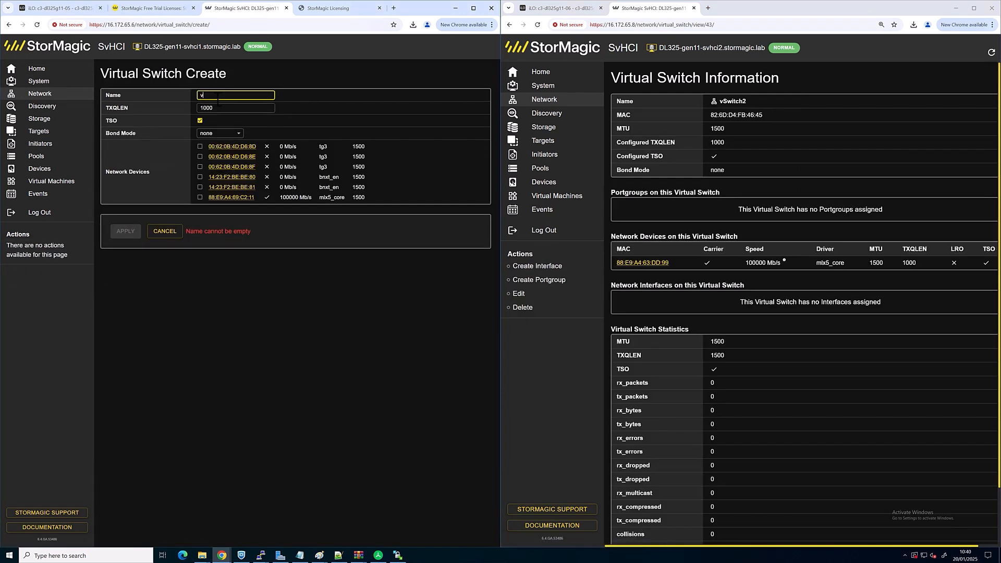
{"action": "type", "text": "Switch2"}
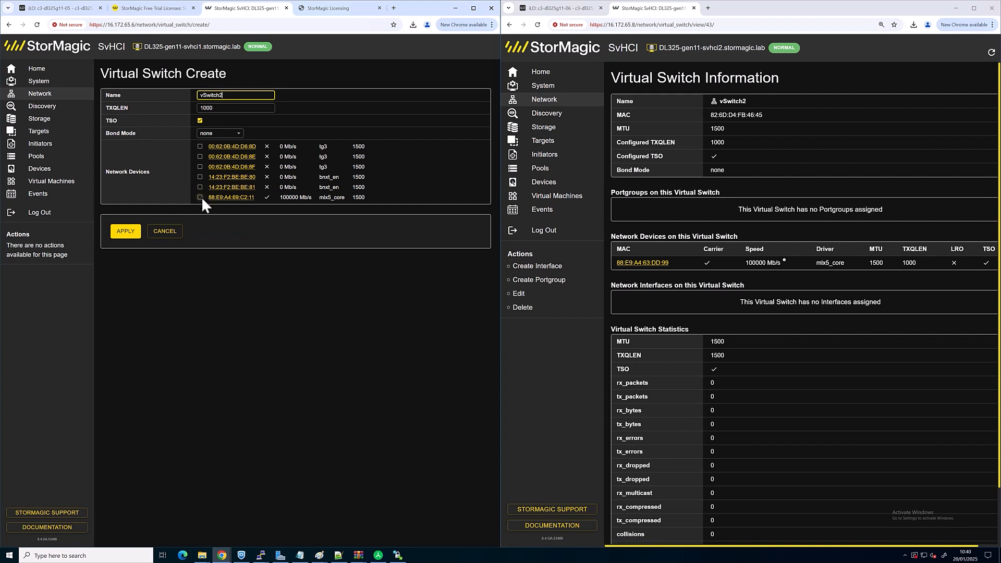
{"action": "left_click", "coordinate": [200, 197]}
{"action": "left_click", "coordinate": [125, 232]}
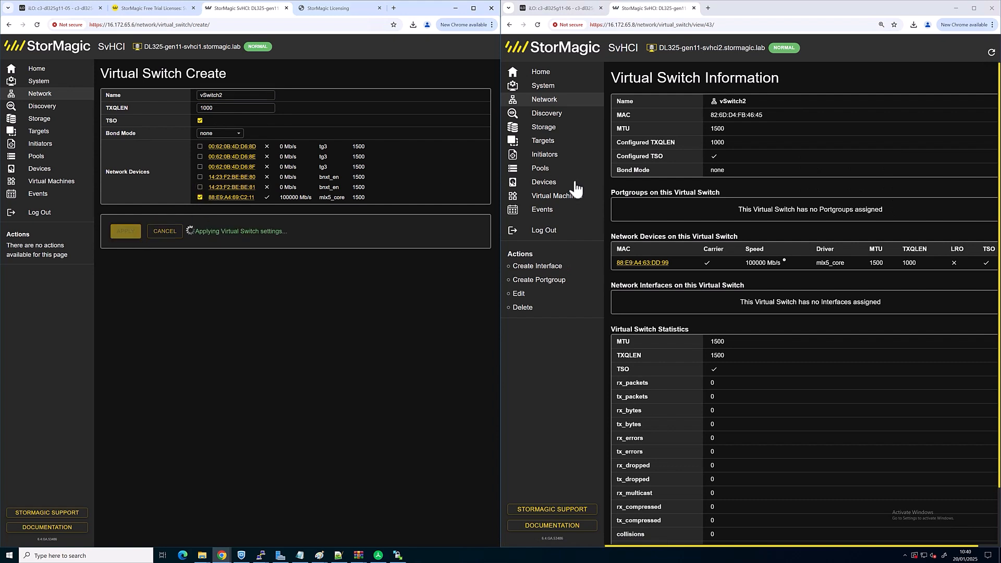
{"action": "left_click", "coordinate": [545, 271]}
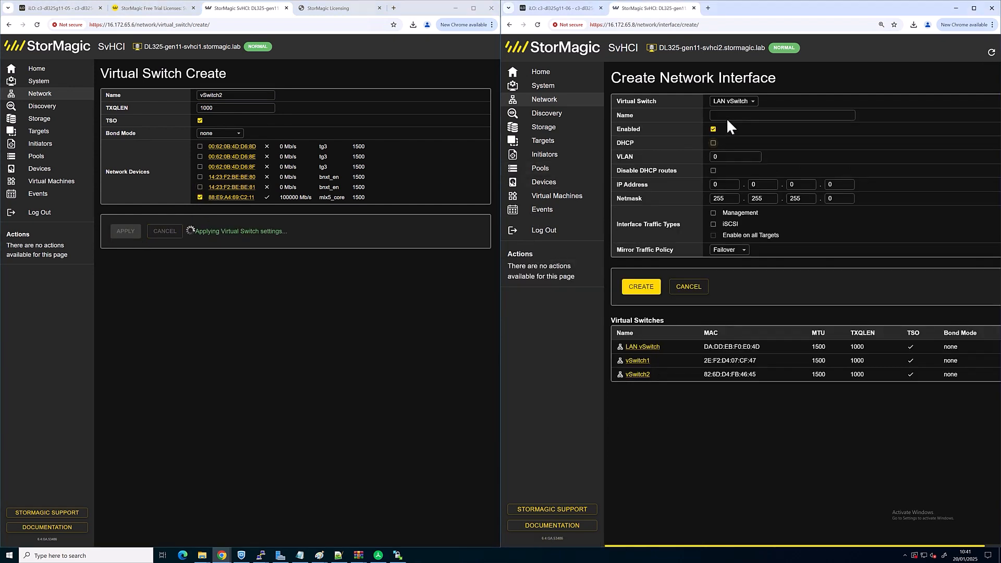
- Create interface Infra2 on vSwitch2 of the second node at 192.168.2.2
{"action": "left_click", "coordinate": [727, 115]}
{"action": "left_click", "coordinate": [734, 101]}
{"action": "left_click", "coordinate": [742, 116]}
{"action": "type", "text": "INfr"}
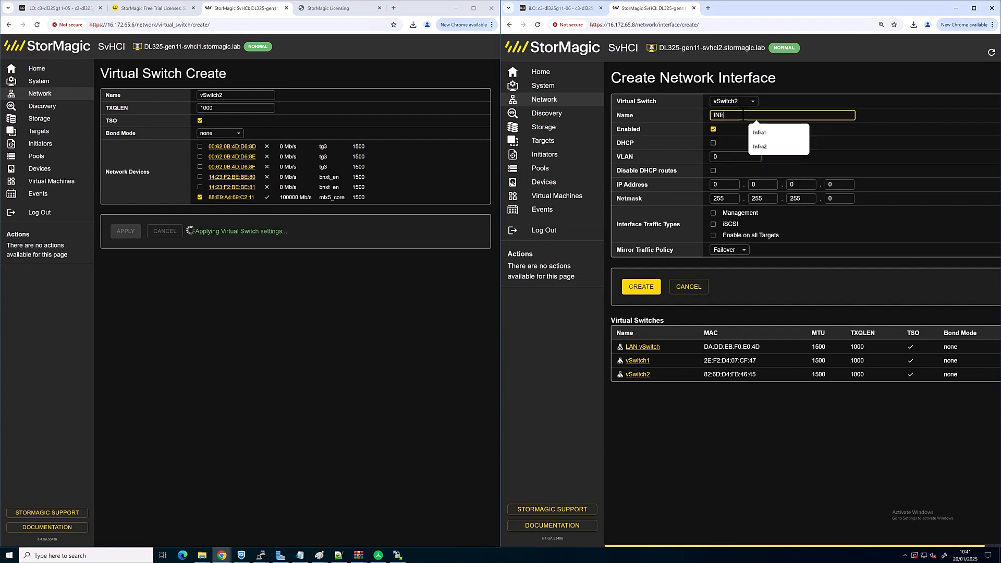
{"action": "type", "text": "a2"}
{"action": "key", "text": "Down"}
{"action": "key", "text": "Return"}
{"action": "key", "text": "Tab"}
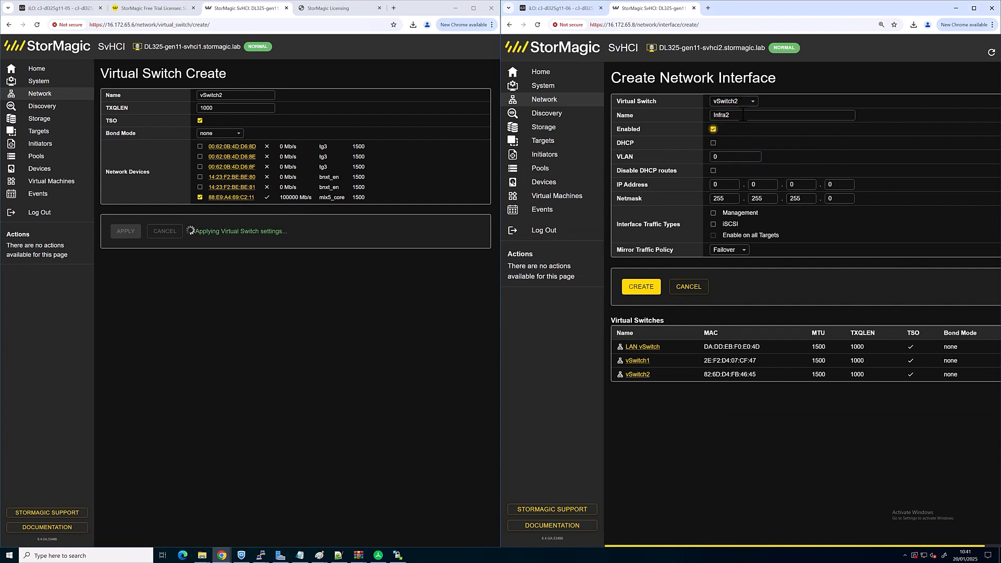
{"action": "type", "text": "192.168.2.2"}
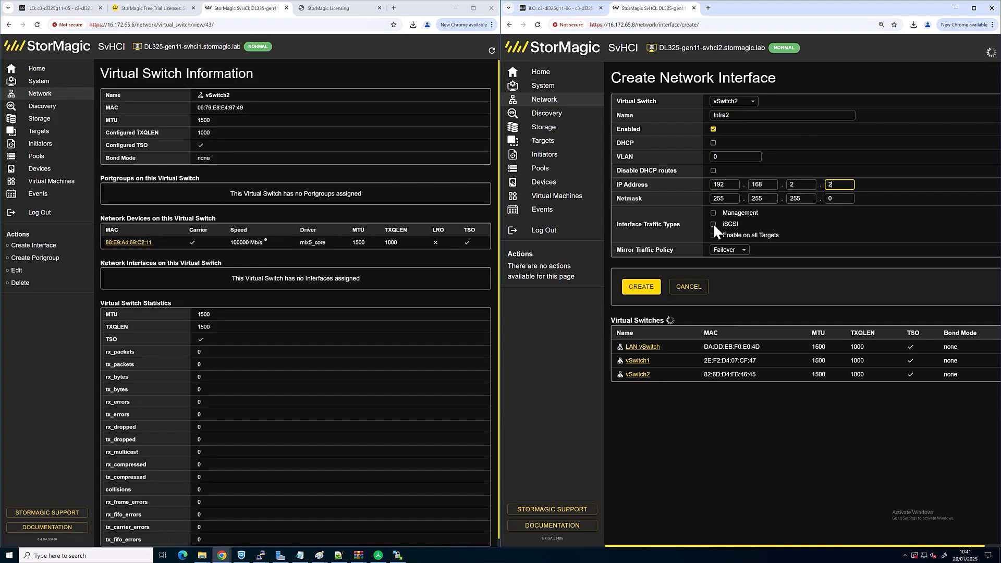
{"action": "left_click", "coordinate": [725, 252]}
{"action": "left_click", "coordinate": [651, 287]}
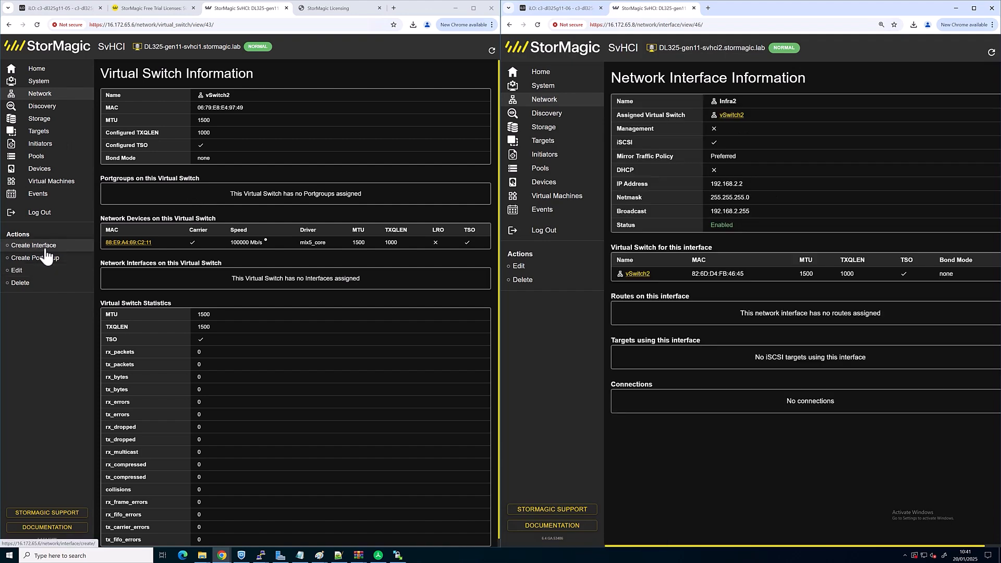
- Create Infra2 on the first node's vSwitch2 at 192.168.2.1 with iSCSI and Preferred mirror traffic
{"action": "left_click", "coordinate": [33, 245]}
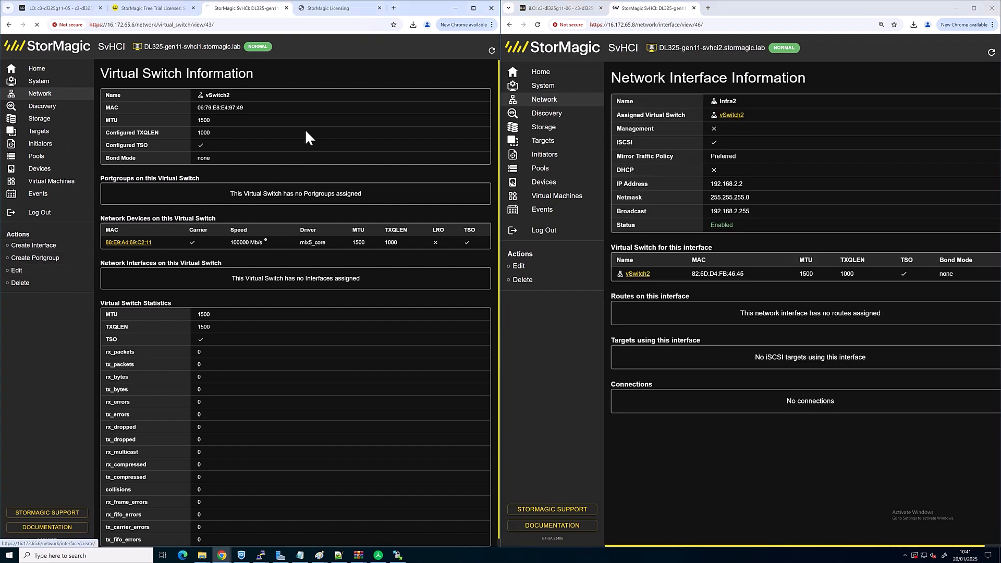
{"action": "left_click", "coordinate": [233, 95]}
{"action": "left_click", "coordinate": [232, 107]}
{"action": "left_click", "coordinate": [233, 107]}
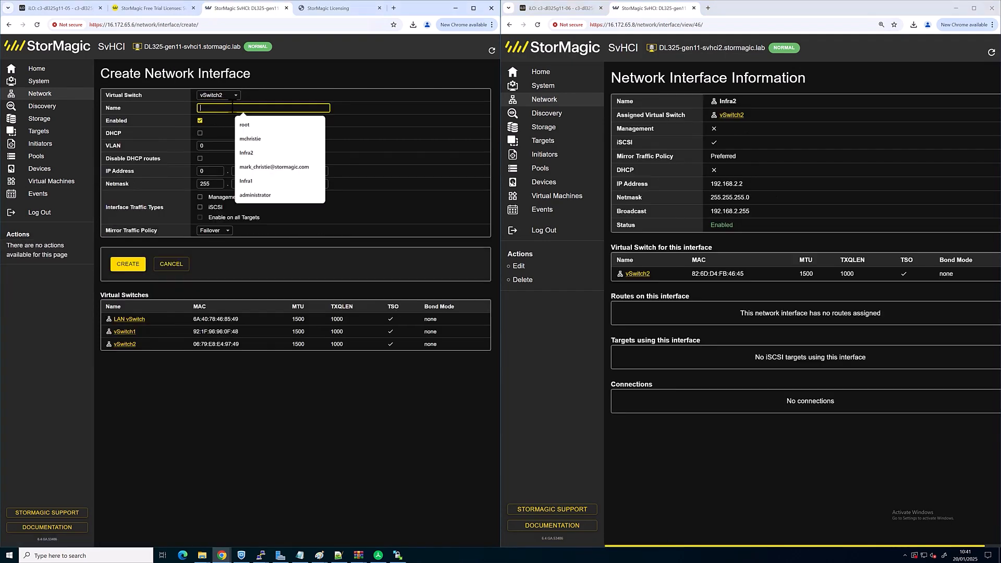
{"action": "type", "text": "Infra2"}
{"action": "key", "text": "Tab"}
{"action": "key", "text": "Tab"}
{"action": "key", "text": "Tab"}
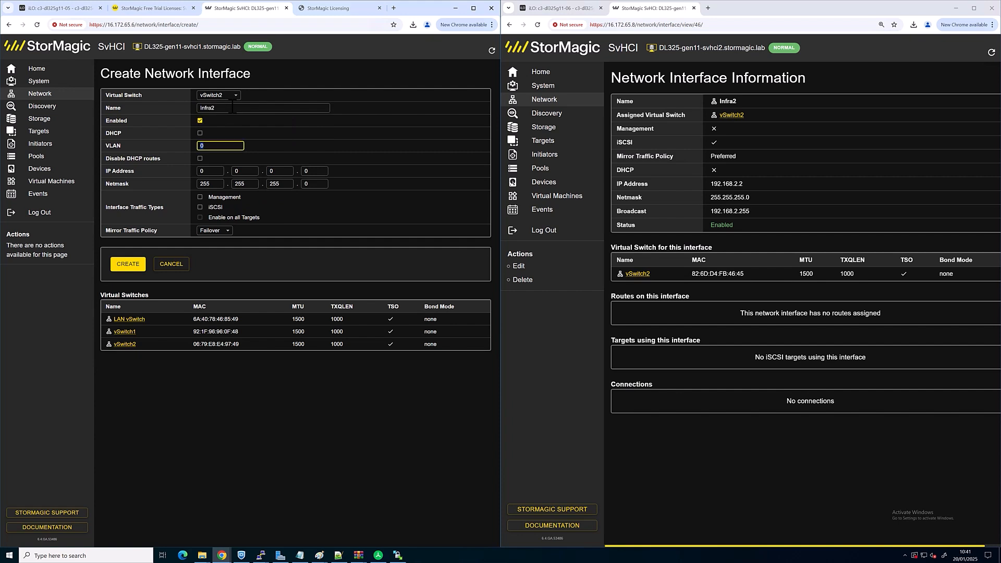
{"action": "key", "text": "Tab"}
{"action": "type", "text": "192"}
{"action": "key", "text": "Tab"}
{"action": "type", "text": "2"}
{"action": "key", "text": "Tab"}
{"action": "type", "text": "1"}
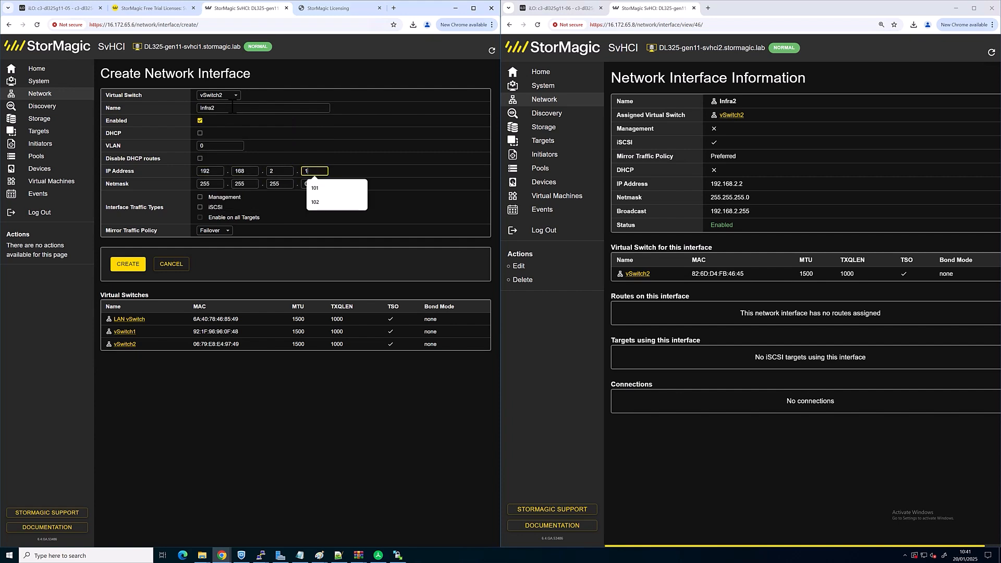
{"action": "left_click", "coordinate": [200, 207]}
{"action": "left_click", "coordinate": [214, 231]}
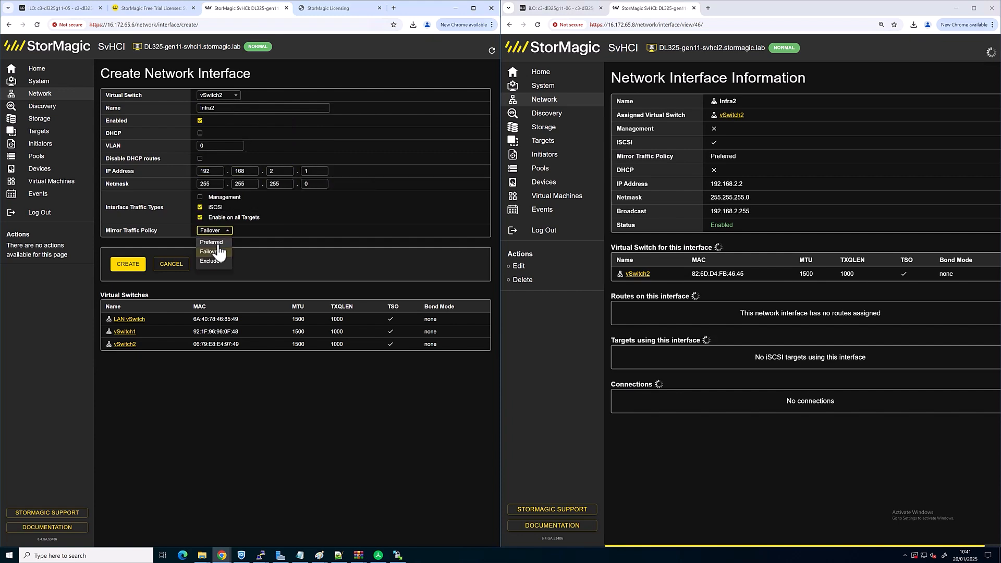
{"action": "left_click", "coordinate": [211, 242]}
{"action": "left_click", "coordinate": [127, 264]}
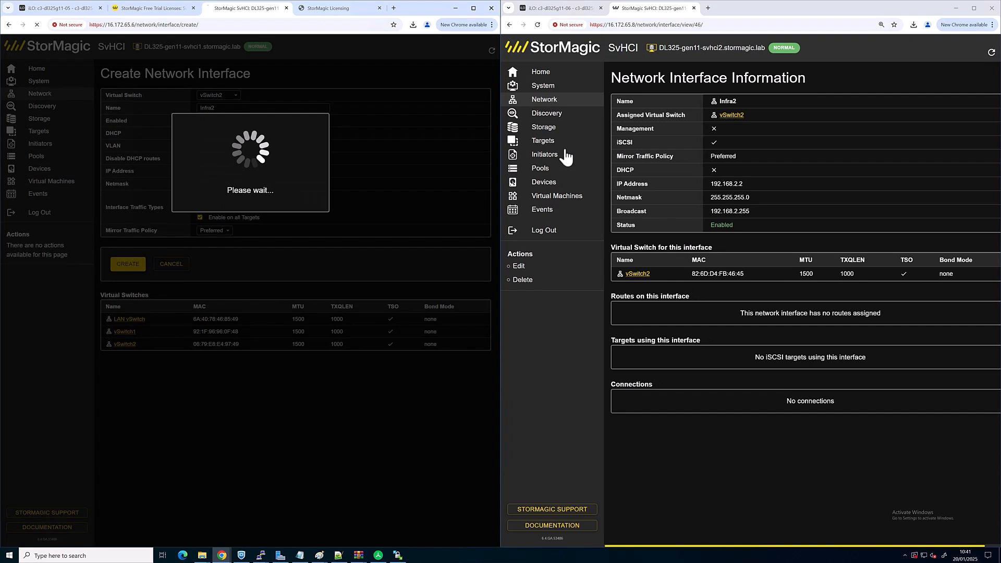
- Begin another network interface from the second node's network overview
{"action": "left_click", "coordinate": [557, 99]}
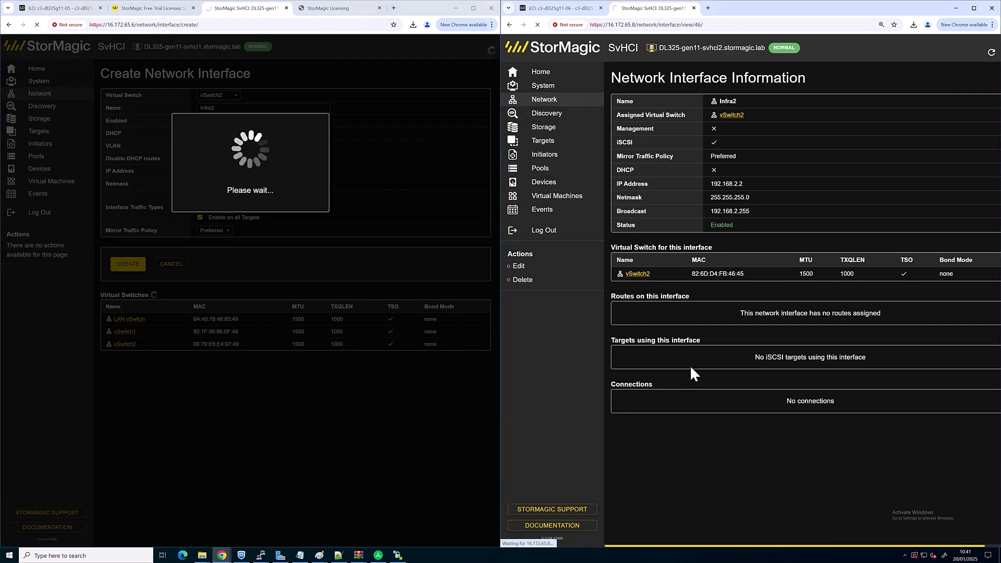
{"action": "left_click", "coordinate": [521, 268]}
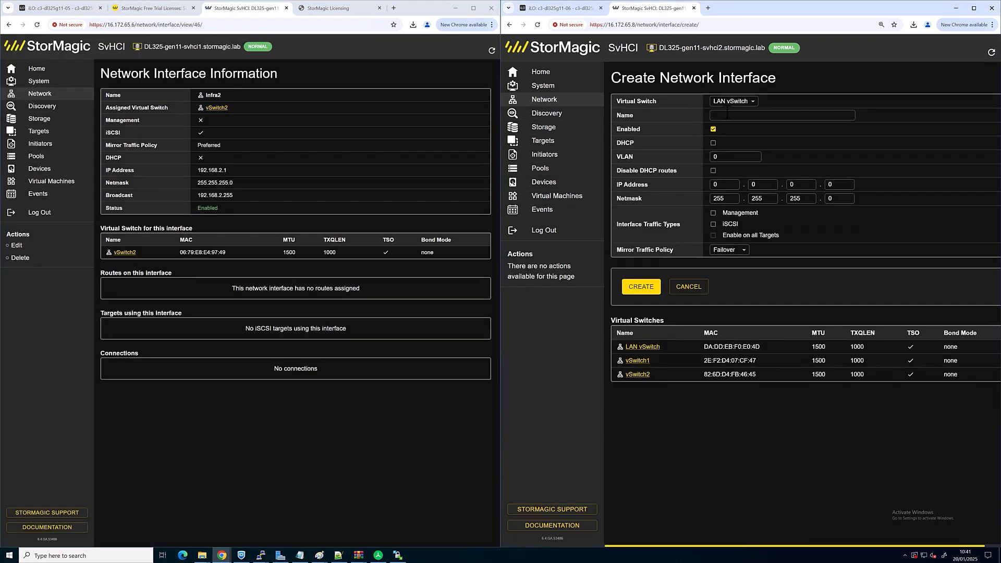
{"action": "left_click", "coordinate": [727, 115]}
- Create Infra1 on the second node's vSwitch1 at 192.168.1.2 with iSCSI on all targets, Preferred policy
{"action": "type", "text": "Infra1"}
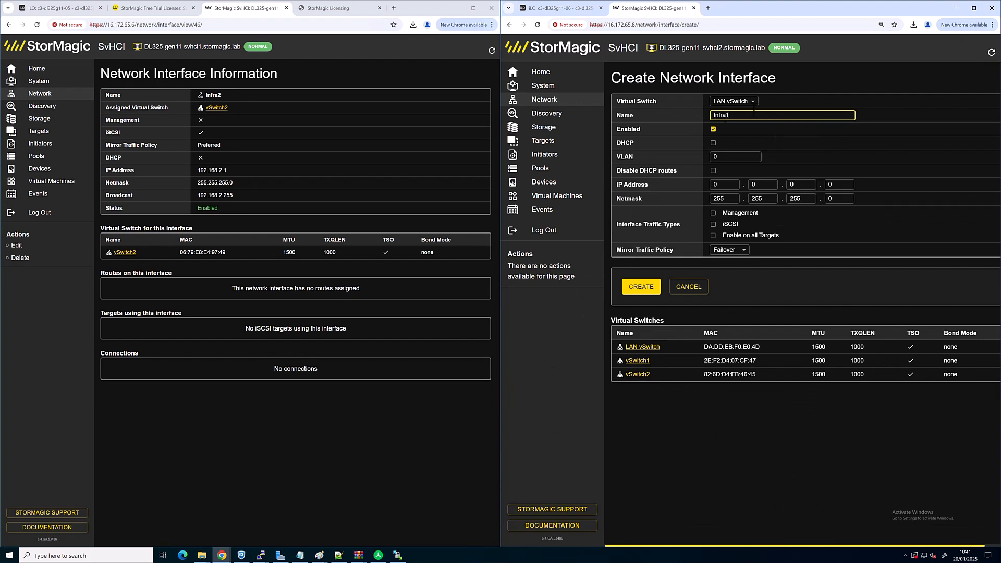
{"action": "left_click", "coordinate": [750, 101]}
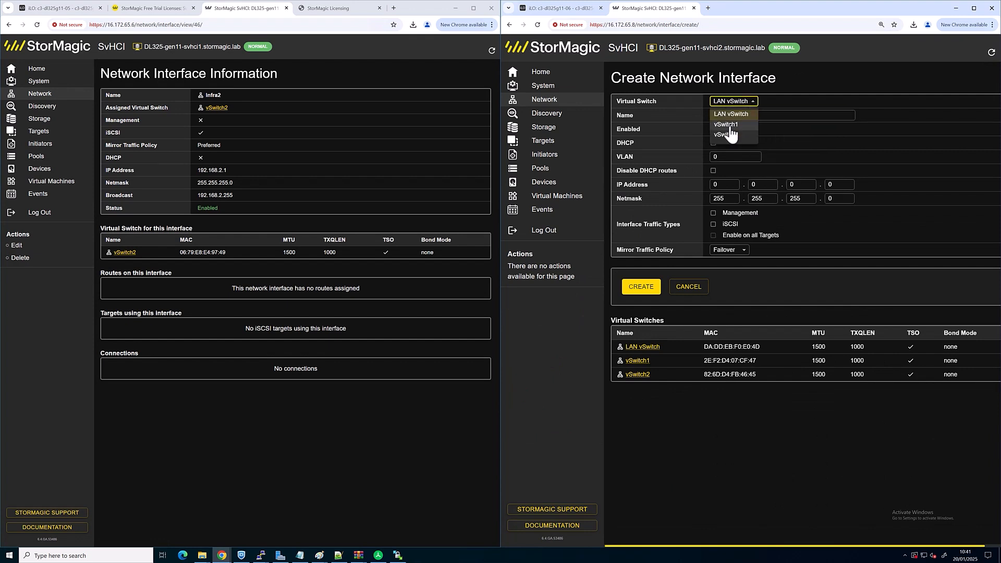
{"action": "left_click", "coordinate": [721, 182]}
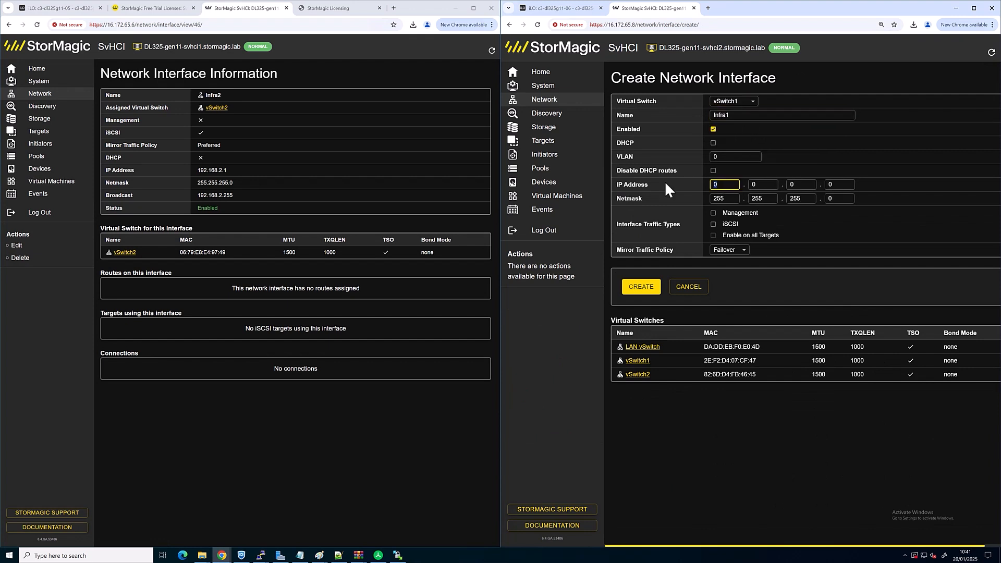
{"action": "type", "text": "192"}
{"action": "key", "text": "Tab"}
{"action": "type", "text": "168"}
{"action": "key", "text": "Tab"}
{"action": "type", "text": "1"}
{"action": "key", "text": "Tab"}
{"action": "type", "text": "2"}
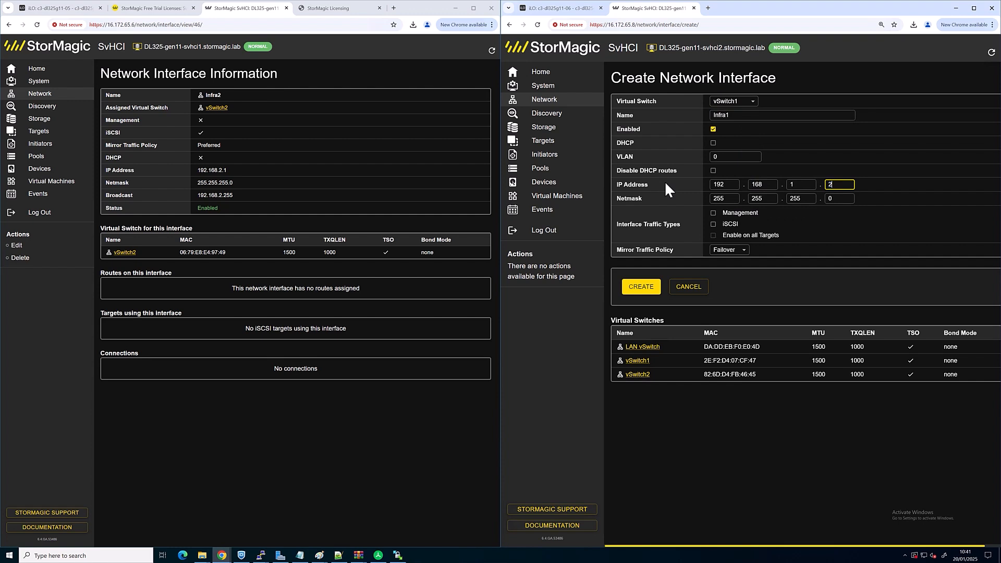
{"action": "key", "text": "Tab"}
{"action": "key", "text": "Tab"}
{"action": "key", "text": "Tab"}
{"action": "key", "text": "Tab"}
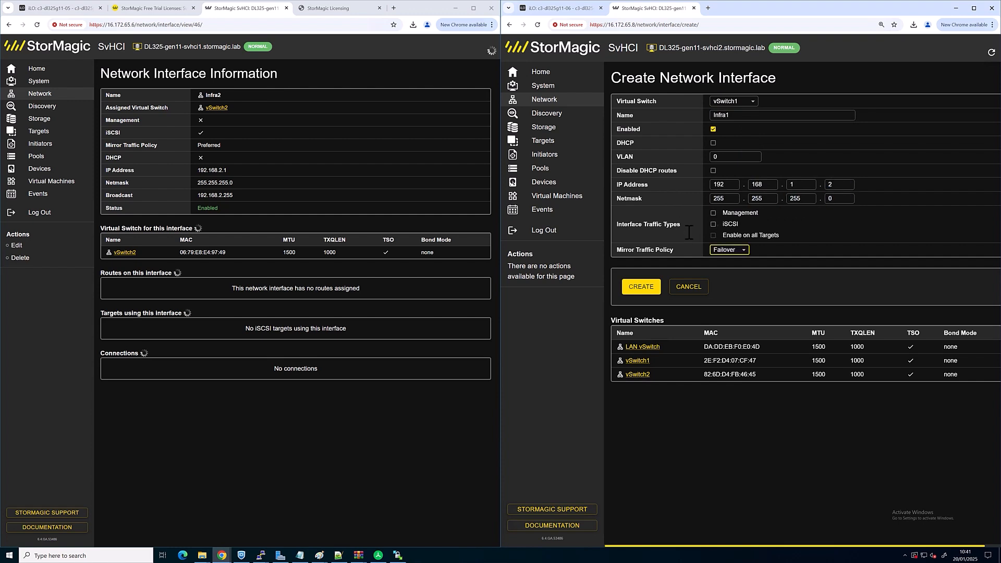
{"action": "key", "text": "shift+Tab"}
{"action": "key", "text": "space"}
{"action": "key", "text": "Tab"}
{"action": "key", "text": "space"}
{"action": "key", "text": "Tab"}
{"action": "key", "text": "Down"}
{"action": "key", "text": "Tab"}
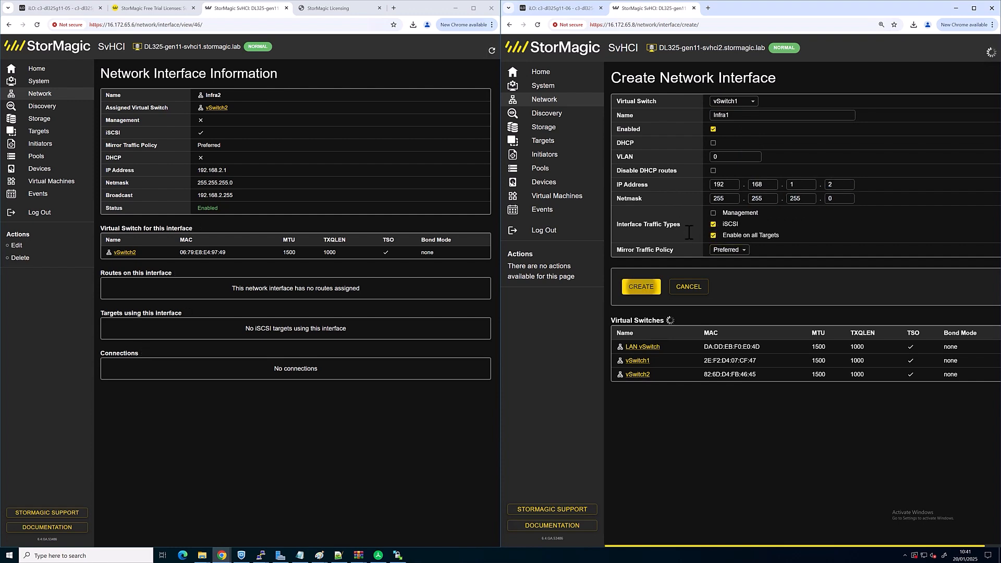
{"action": "key", "text": "Return"}
- Create Infra1 on the first node's vSwitch1 at 192.168.1.1
{"action": "left_click", "coordinate": [43, 98]}
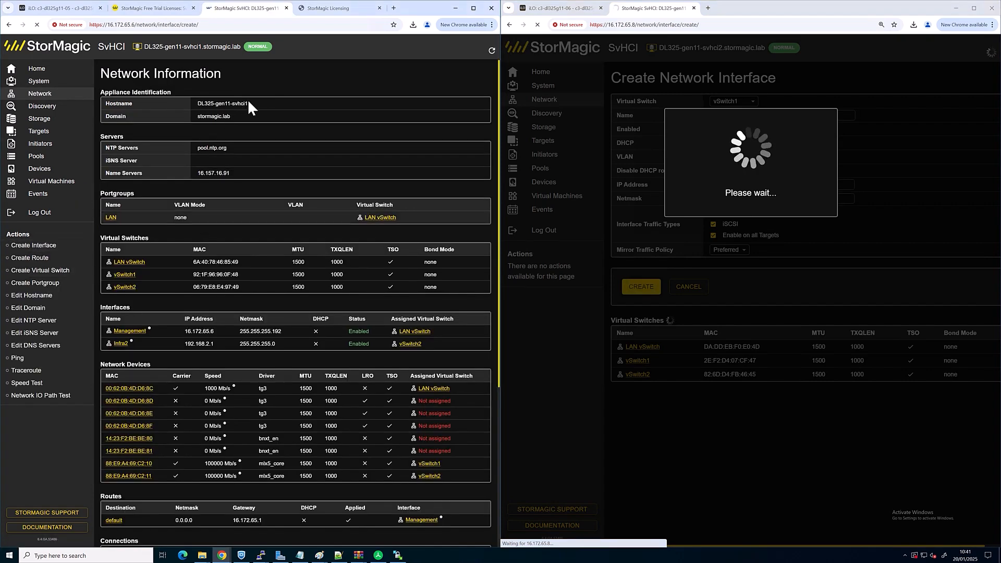
{"action": "left_click", "coordinate": [225, 95]}
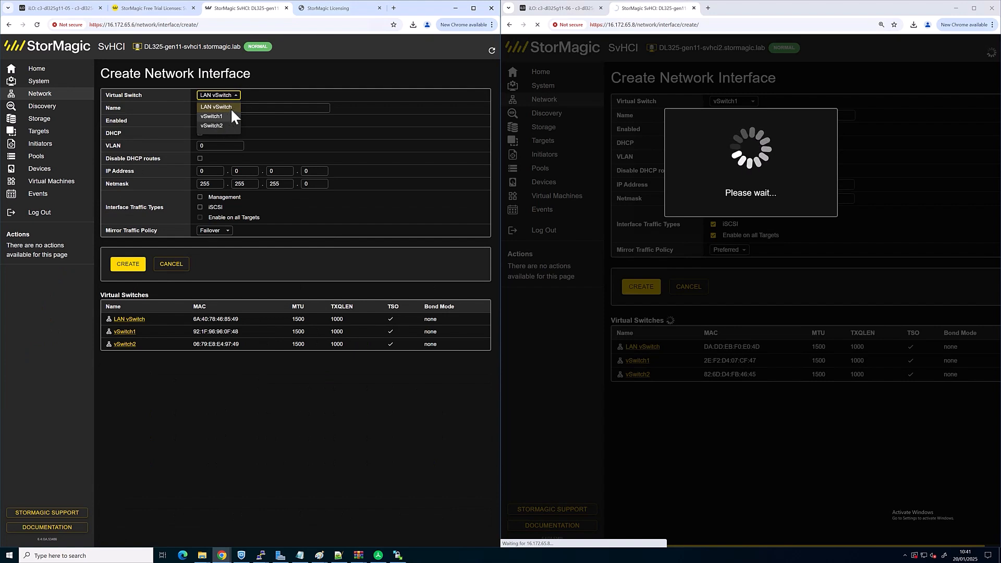
{"action": "left_click", "coordinate": [231, 116]}
{"action": "left_click", "coordinate": [234, 108]}
{"action": "type", "text": "Infra1"}
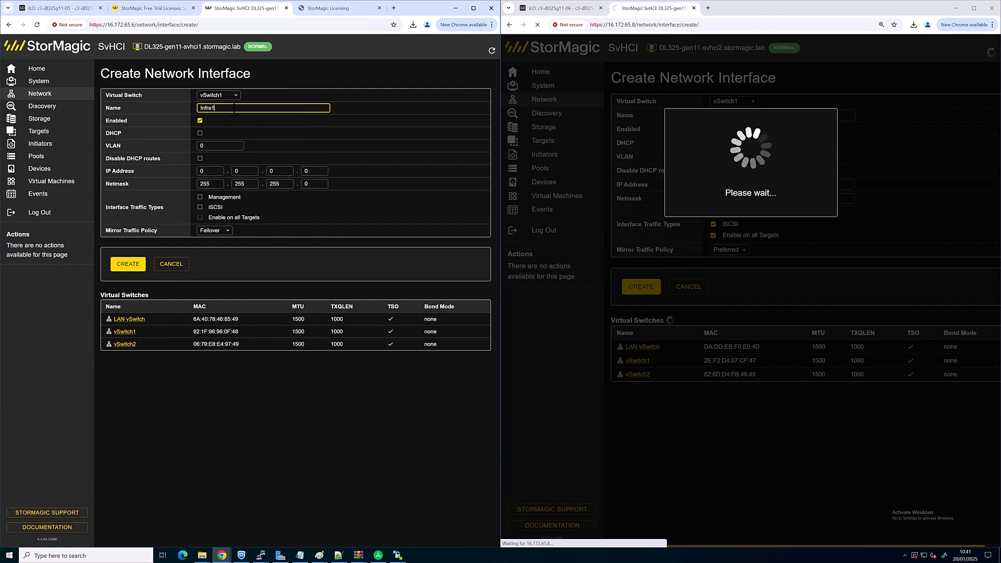
{"action": "key", "text": "Tab"}
{"action": "key", "text": "Tab"}
{"action": "key", "text": "Tab"}
{"action": "key", "text": "Tab"}
{"action": "key", "text": "Tab"}
{"action": "type", "text": "192"}
{"action": "key", "text": "Tab"}
{"action": "type", "text": "1"}
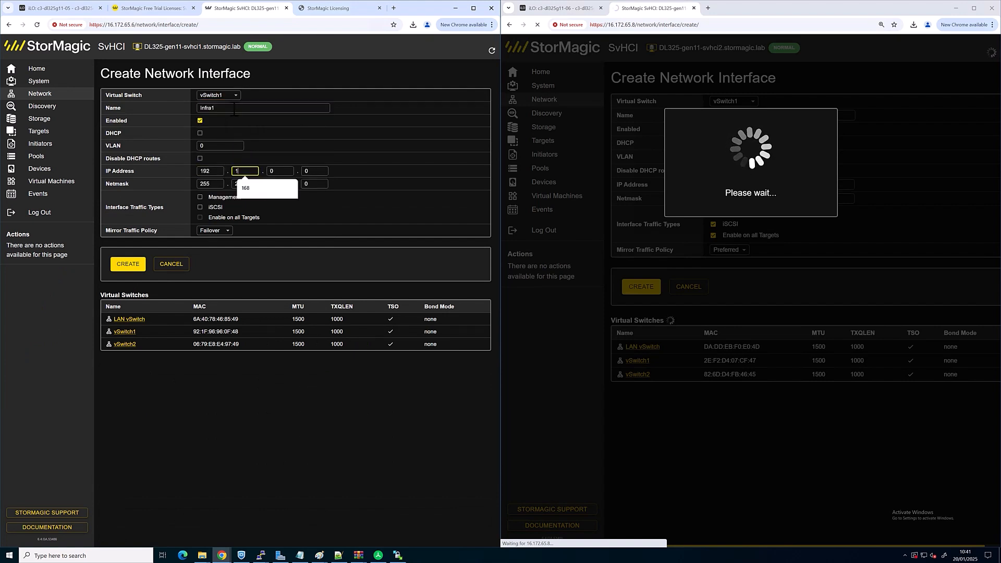
{"action": "type", "text": "68"}
{"action": "key", "text": "Tab"}
{"action": "type", "text": "1"}
{"action": "key", "text": "Tab"}
{"action": "type", "text": "1"}
{"action": "key", "text": "Tab"}
{"action": "key", "text": "Tab"}
{"action": "key", "text": "Tab"}
{"action": "key", "text": "Tab"}
{"action": "key", "text": "Tab"}
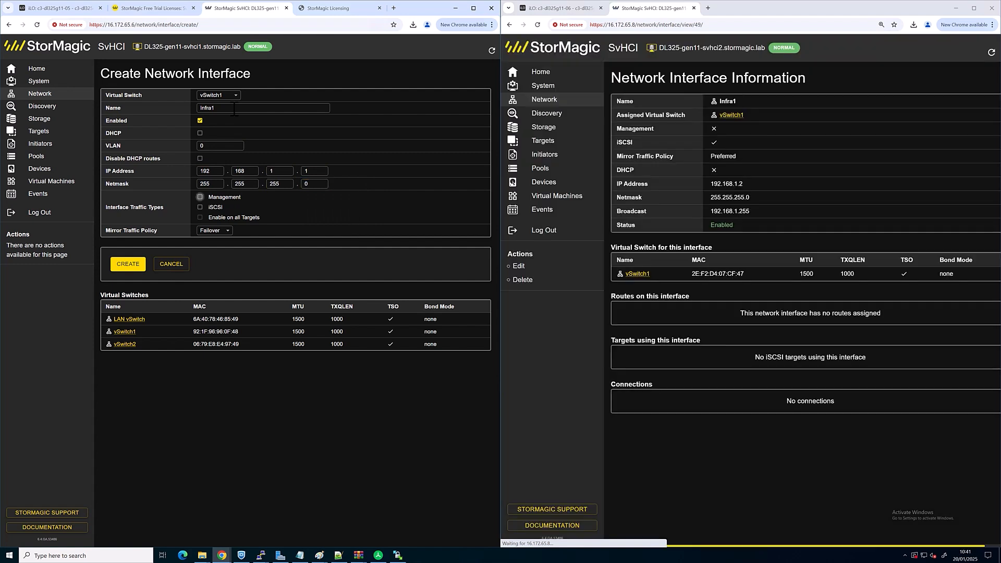
{"action": "key", "text": "Tab"}
{"action": "key", "text": "Tab"}
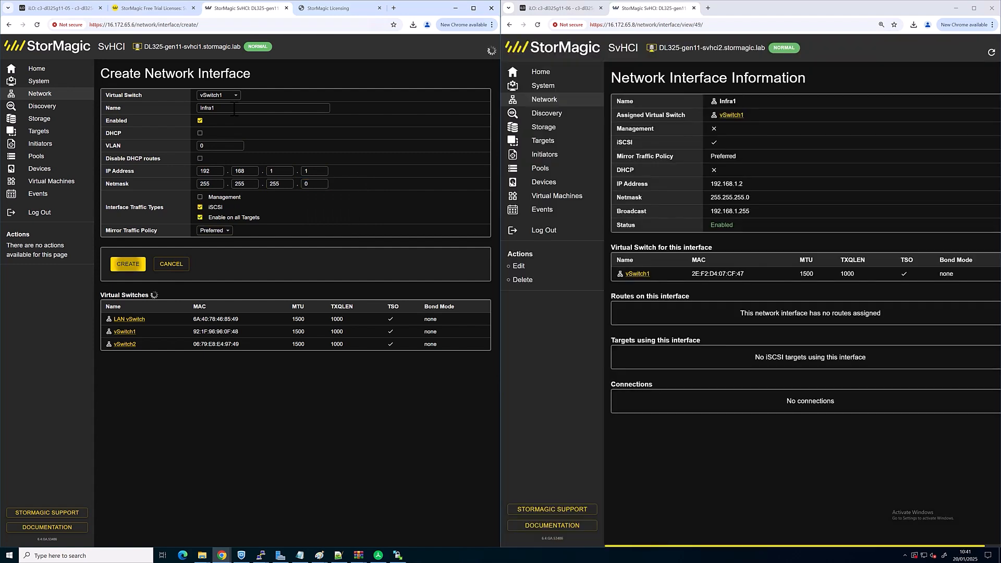
{"action": "key", "text": "Return"}
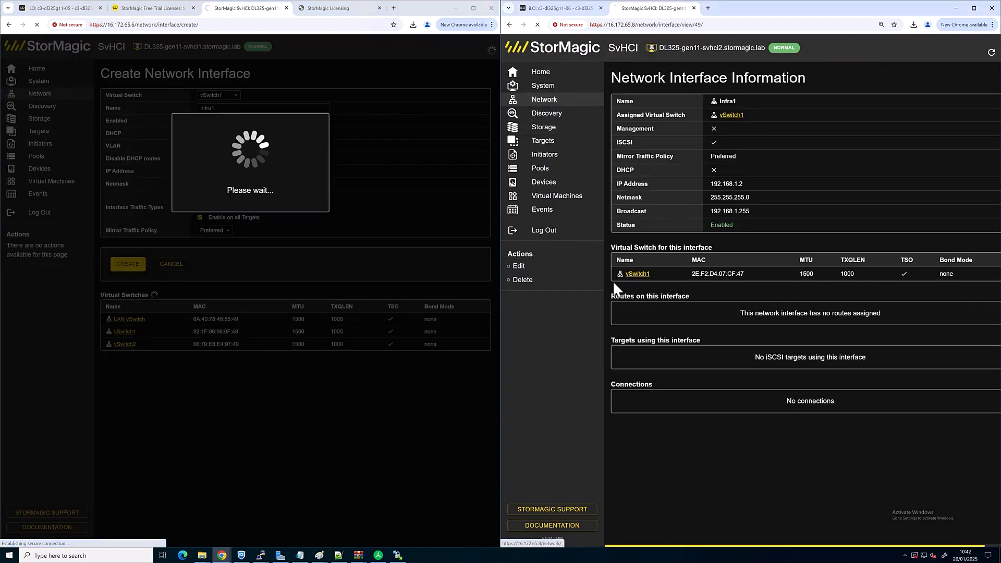
{"action": "left_click", "coordinate": [636, 274]}
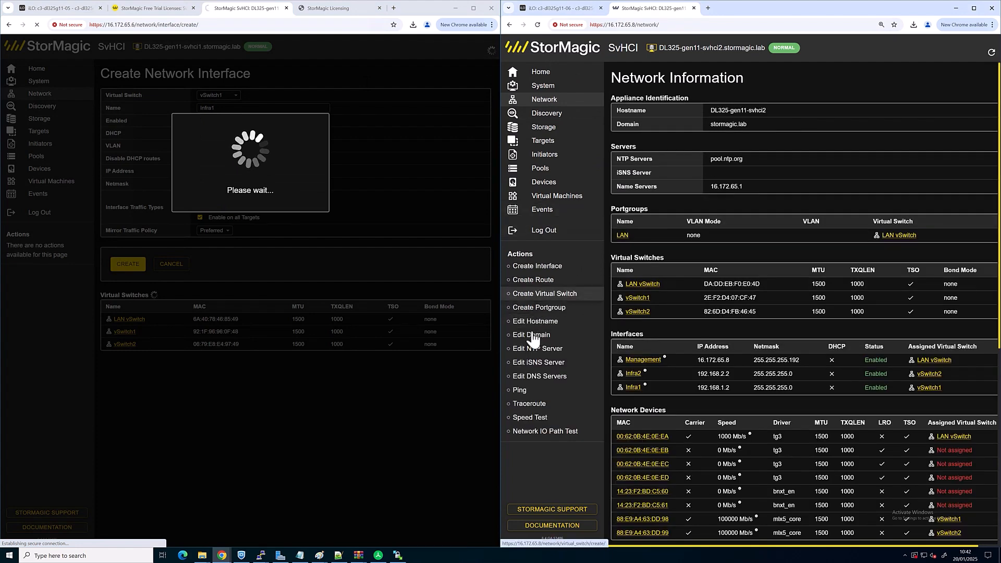
- Ping 192.168.1.1 from the second node over Infra1, stop it, and check vSwitch1's 1500 MTU
{"action": "left_click", "coordinate": [527, 376]}
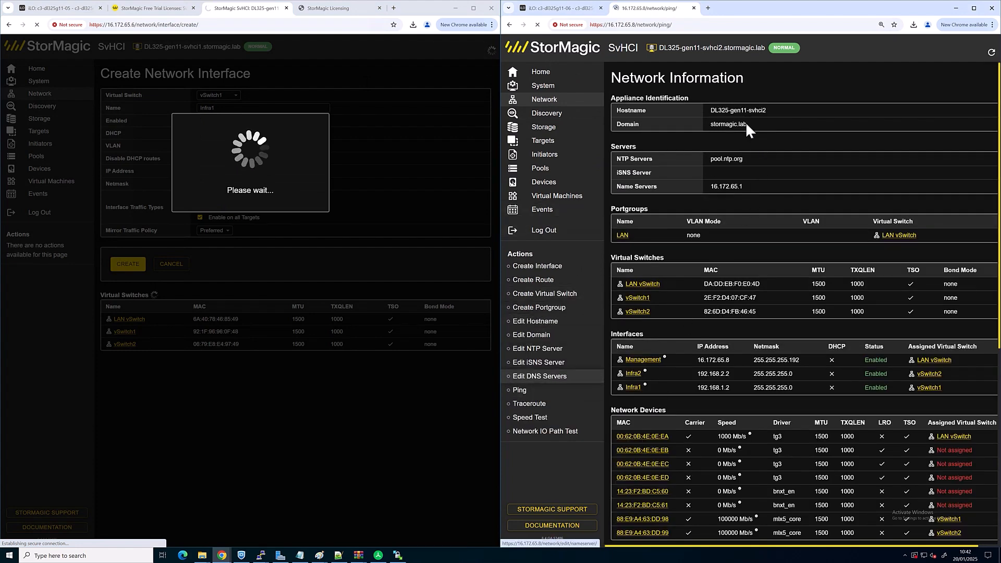
{"action": "left_click", "coordinate": [743, 102]}
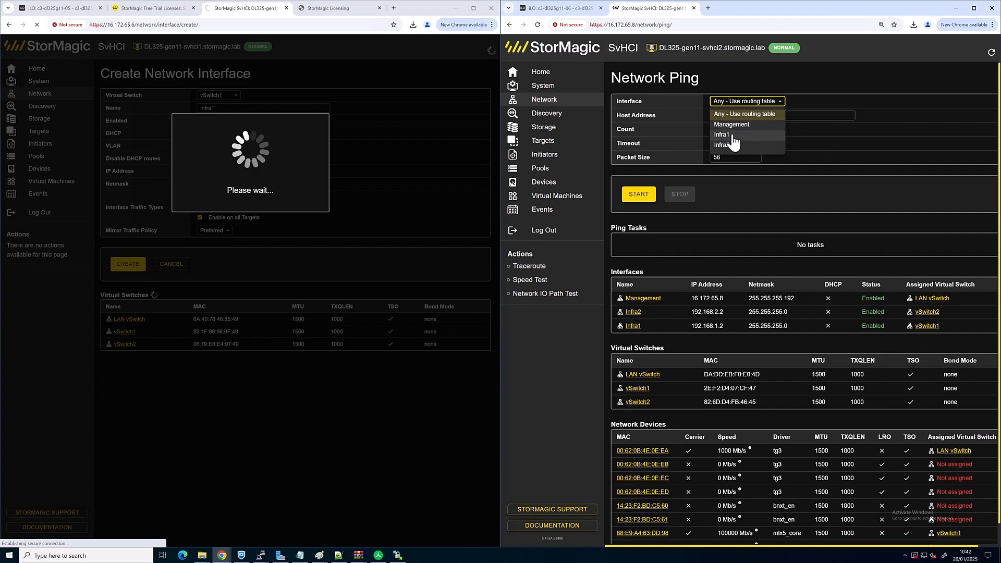
{"action": "left_click", "coordinate": [733, 135]}
{"action": "left_click", "coordinate": [740, 115]}
{"action": "type", "text": "192.168.1.1"}
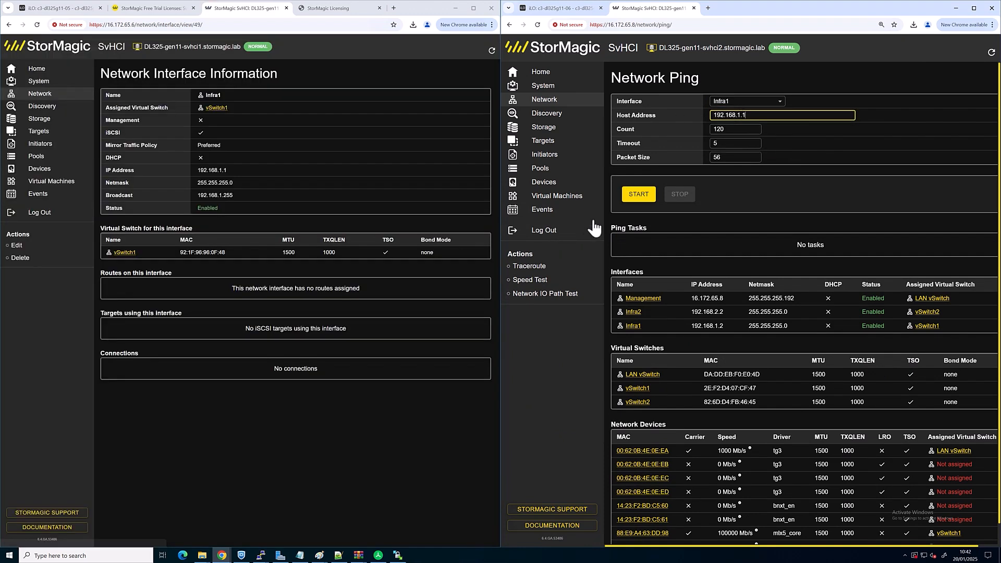
{"action": "left_click", "coordinate": [631, 194]}
{"action": "left_click", "coordinate": [55, 95]}
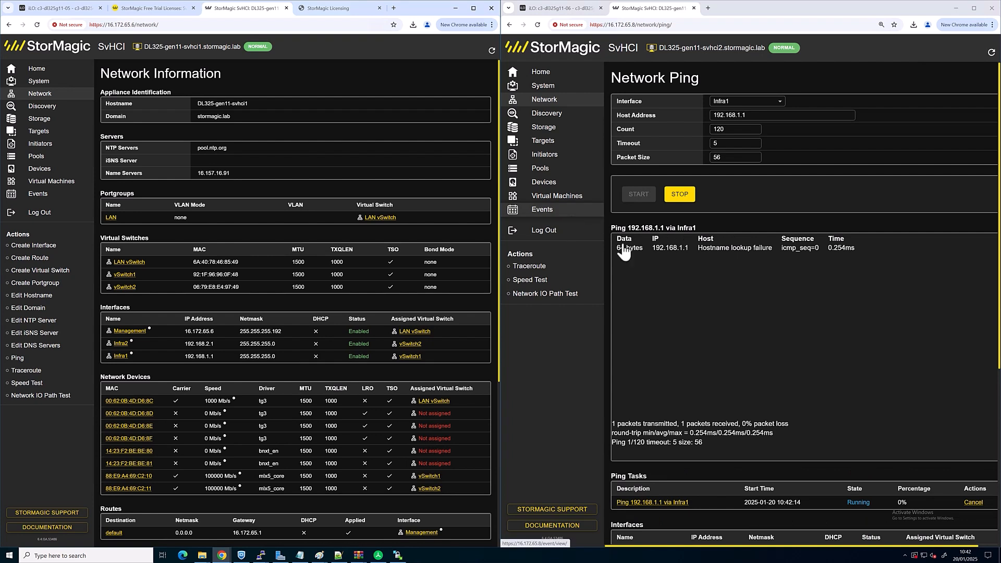
{"action": "left_click", "coordinate": [681, 200]}
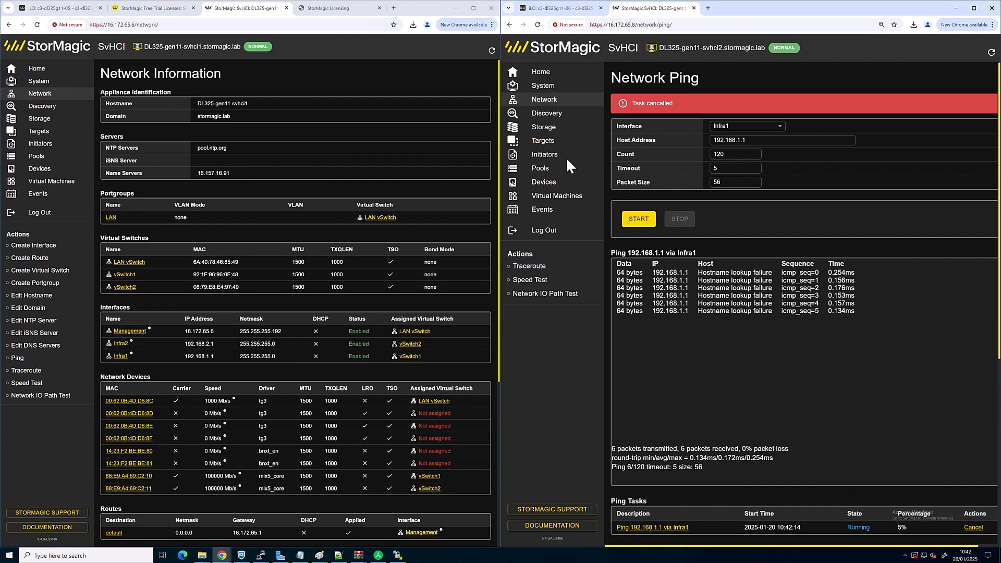
{"action": "left_click", "coordinate": [544, 99]}
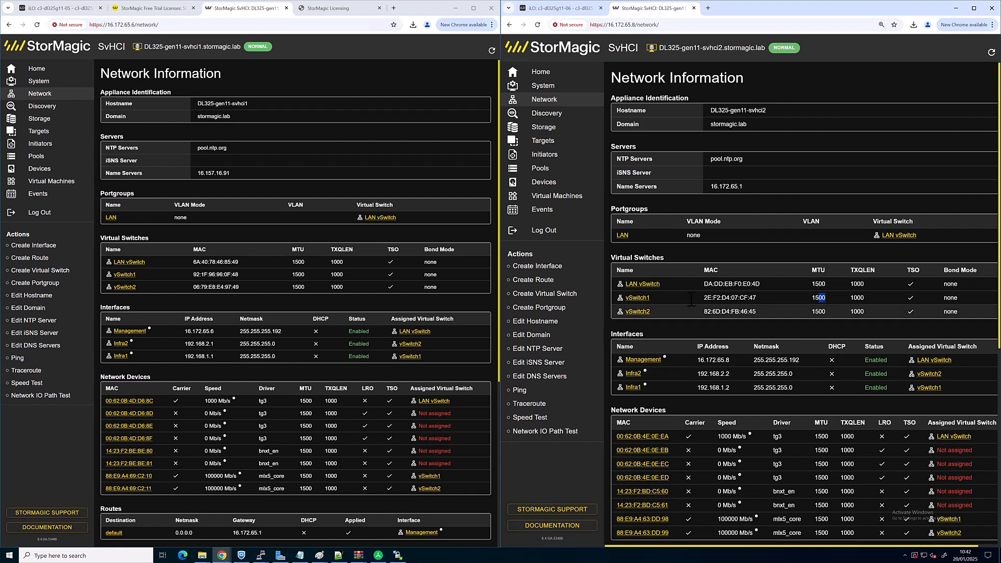
{"action": "left_click_drag", "start_coordinate": [818, 298], "coordinate": [826, 298]}
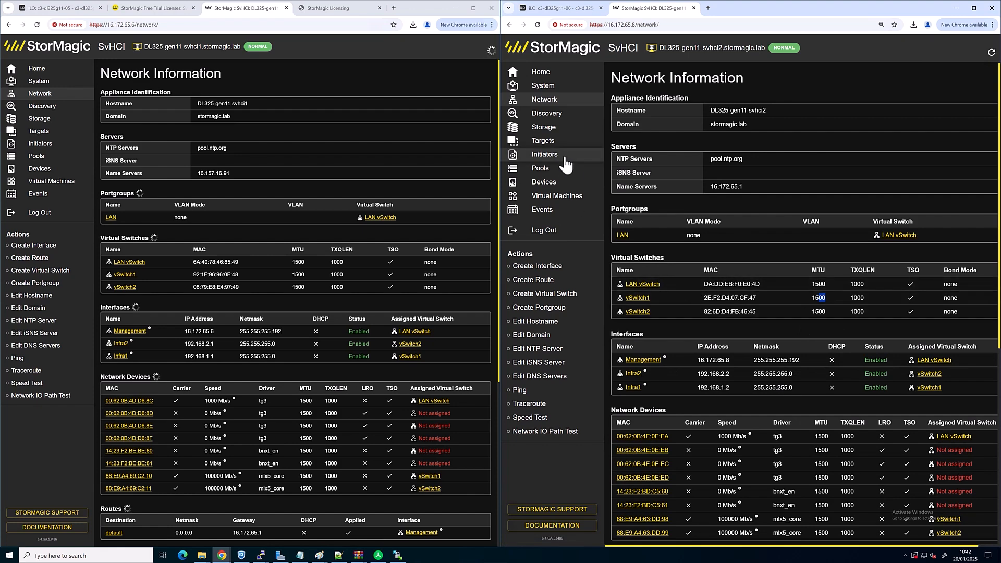
- Join DL325-gen11-svhci2 to the first node's cluster with lr4-stormagic-rdp as witness
{"action": "left_click", "coordinate": [38, 94]}
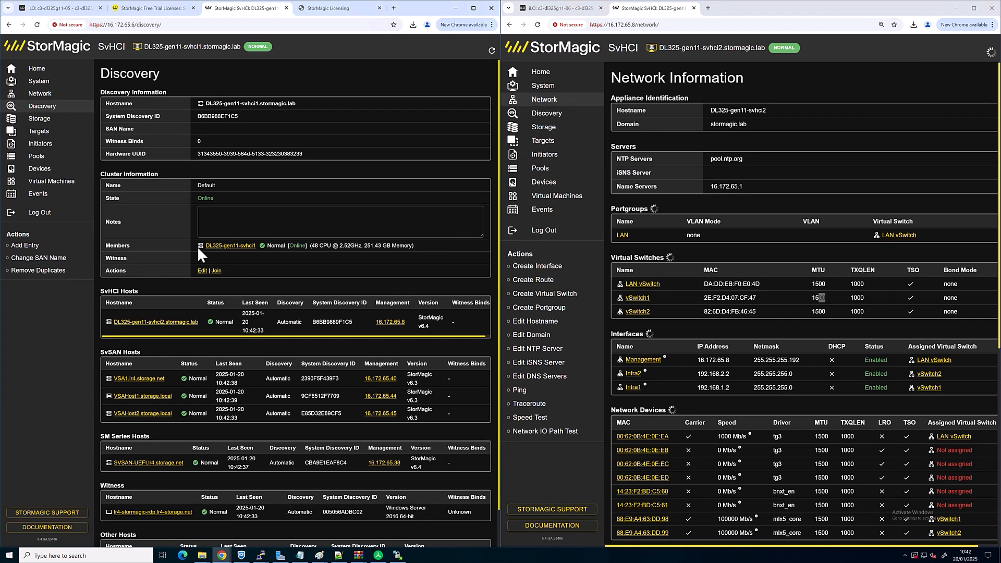
{"action": "left_click", "coordinate": [523, 118]}
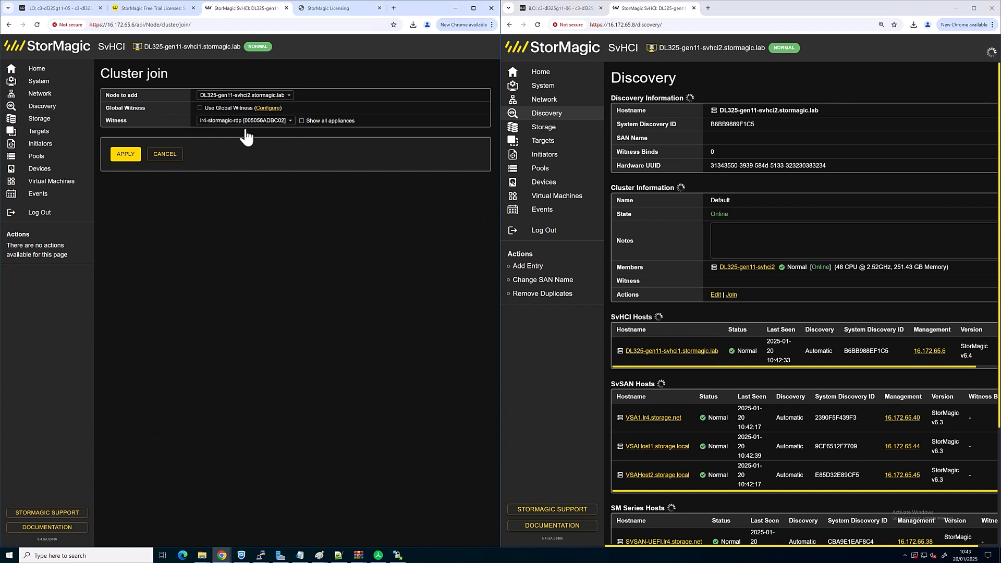
{"action": "left_click", "coordinate": [123, 156]}
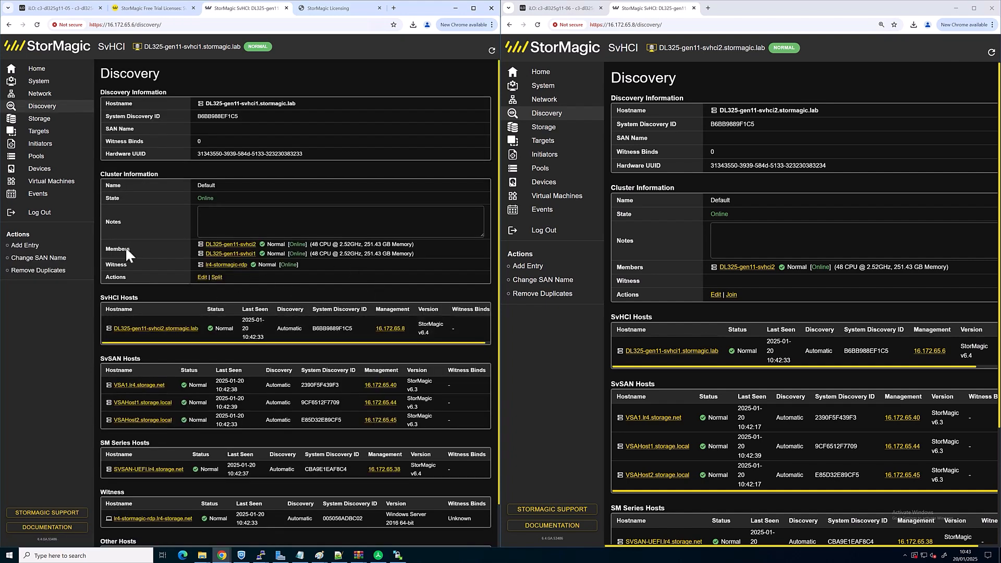
- Upload the Ubuntu 24.04.1 desktop ISO on the first node, mirrored to the other node's Boot pool
{"action": "left_click", "coordinate": [46, 181]}
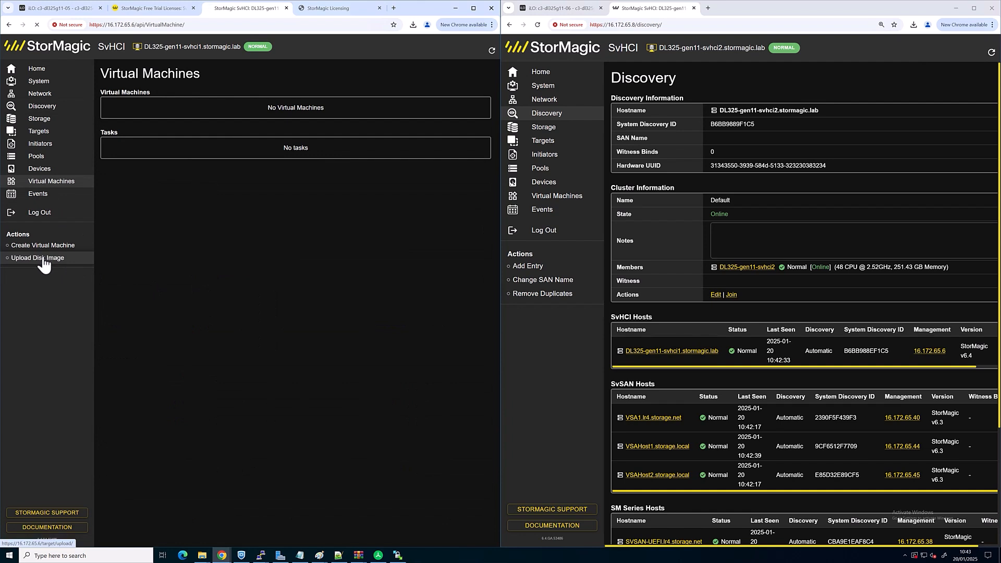
{"action": "left_click", "coordinate": [516, 294]}
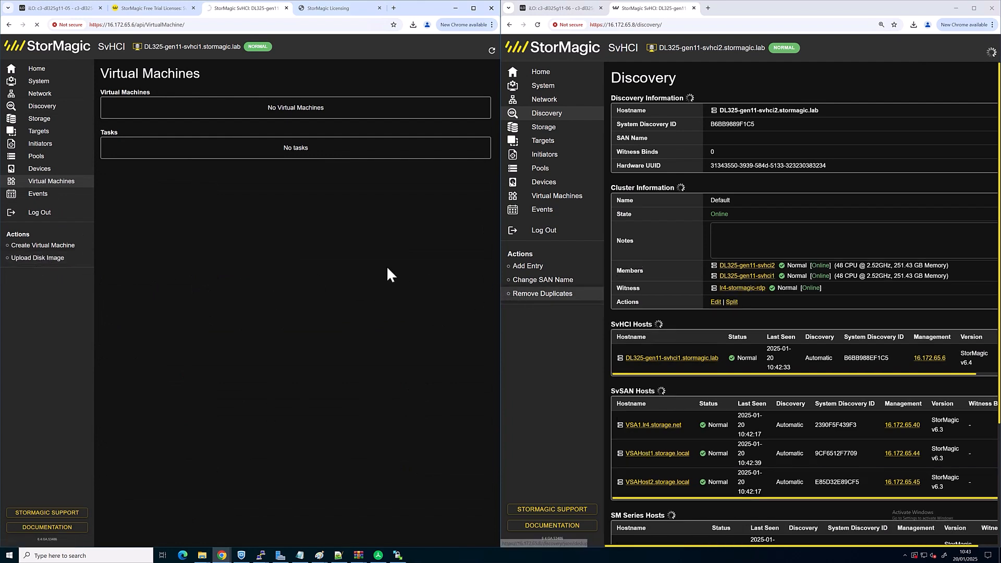
{"action": "left_click", "coordinate": [200, 220]}
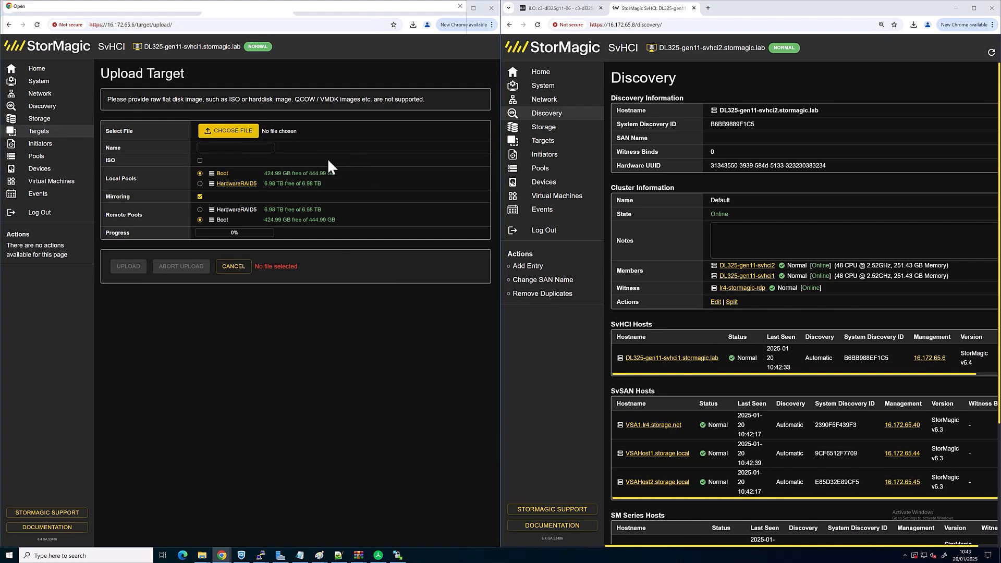
{"action": "left_click", "coordinate": [228, 130]}
{"action": "double_click", "coordinate": [105, 85]}
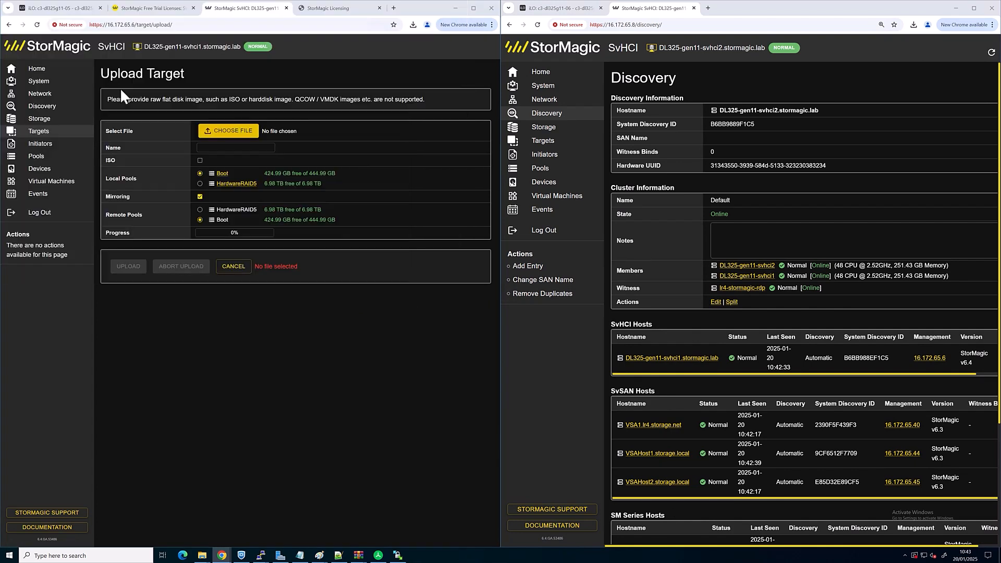
{"action": "left_click", "coordinate": [145, 269]}
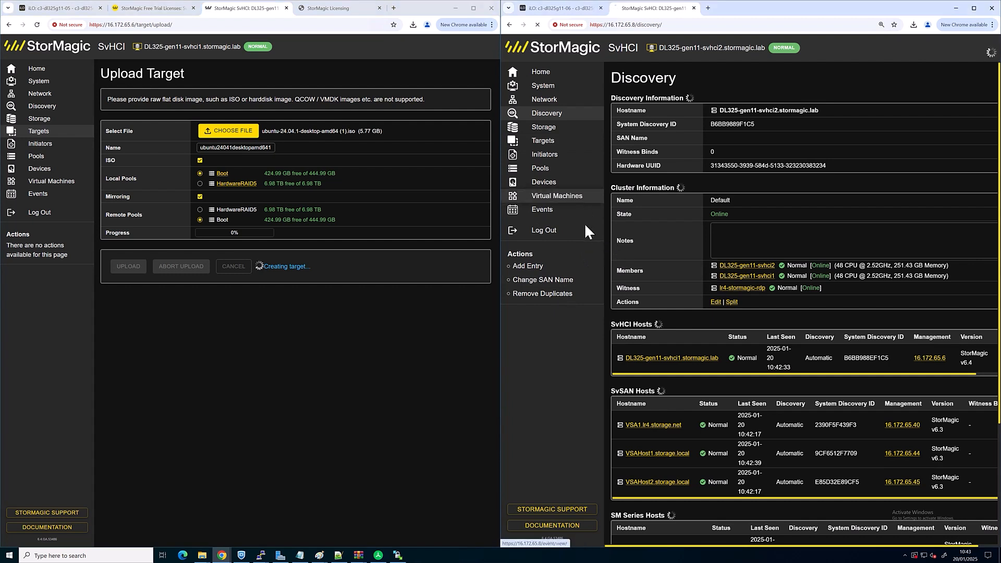
- Open the disk image upload form on the second node and browse for the Windows ISO
{"action": "left_click", "coordinate": [554, 267]}
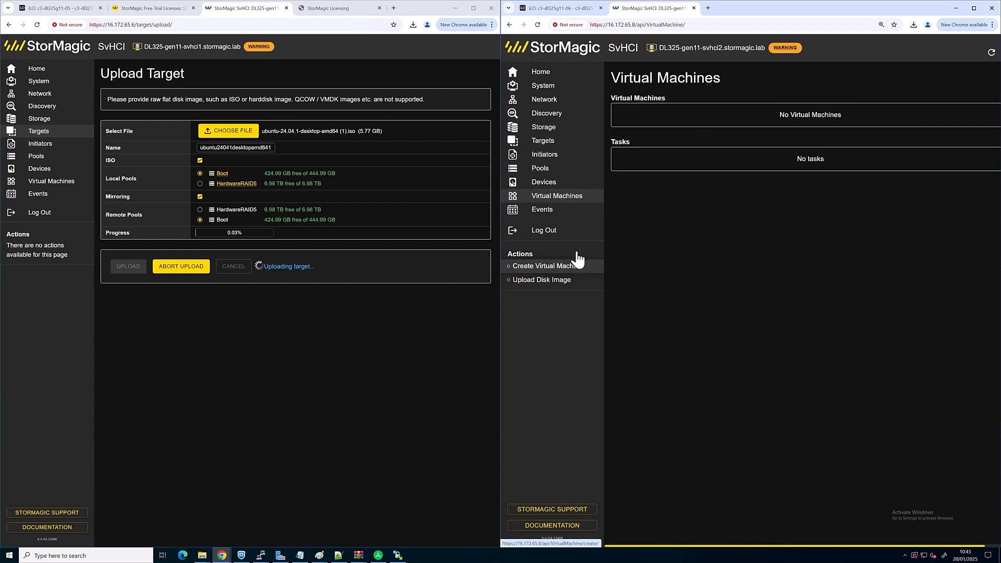
{"action": "left_click", "coordinate": [547, 285]}
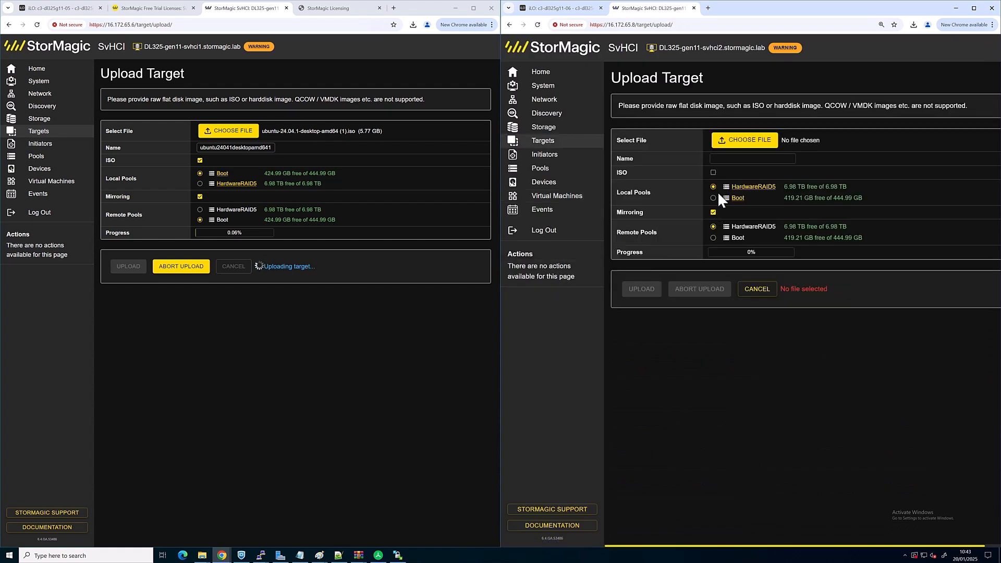
{"action": "left_click", "coordinate": [737, 143]}
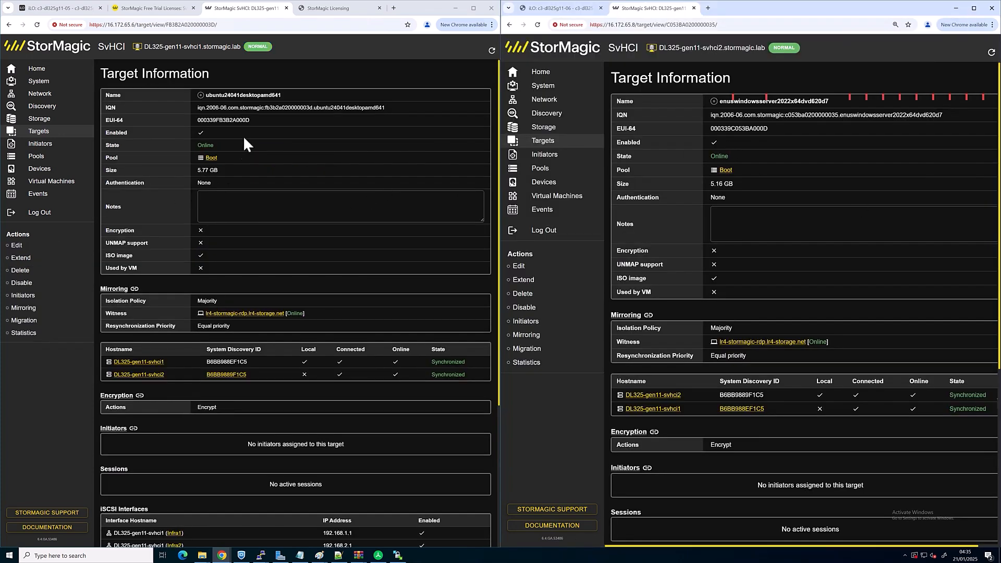
{"action": "left_click", "coordinate": [59, 180]}
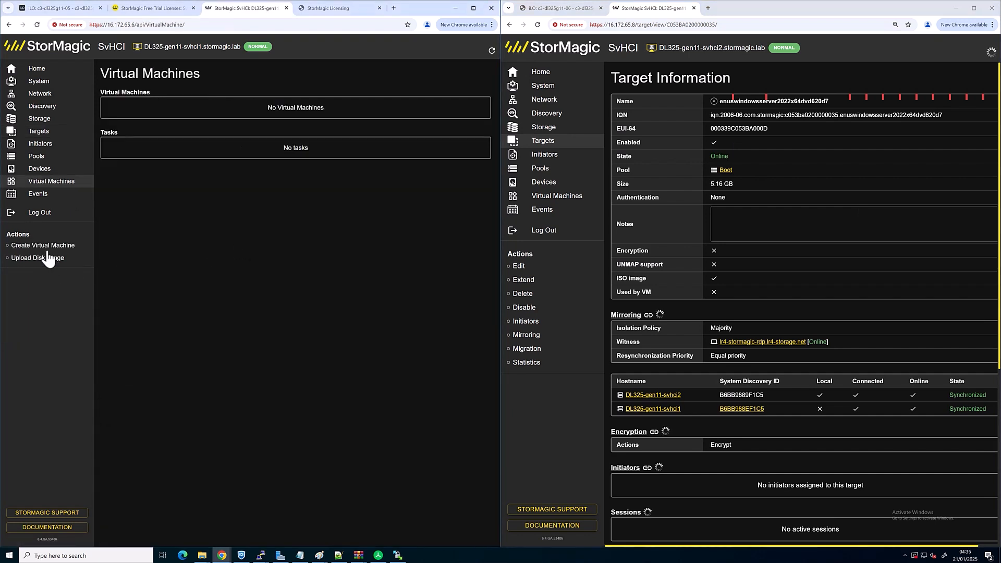
- Start a new virtual machine named DemoWinVM01 and move past the Protected and memory settings
{"action": "left_click", "coordinate": [49, 249]}
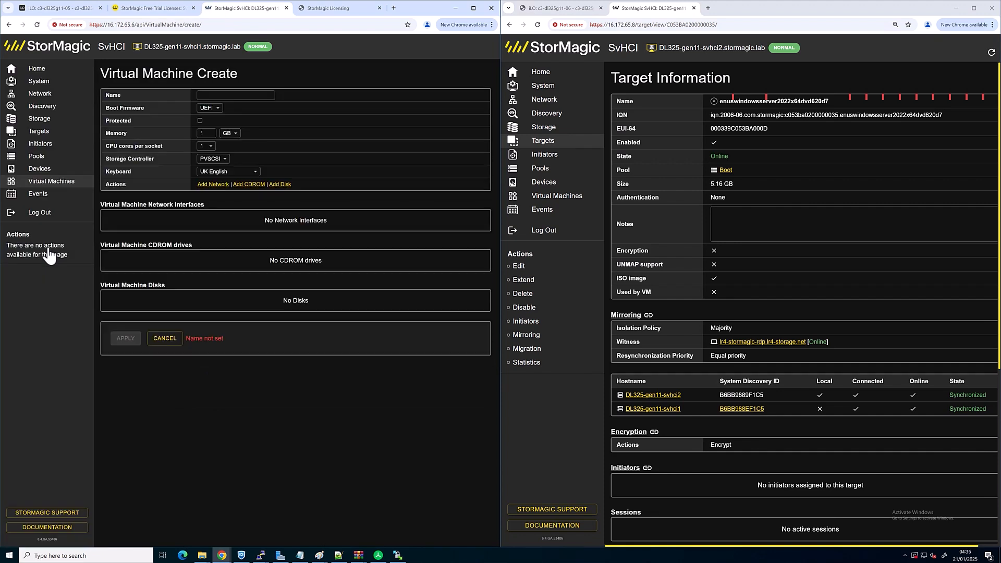
{"action": "left_click", "coordinate": [230, 98]}
{"action": "type", "text": "DemoWin"}
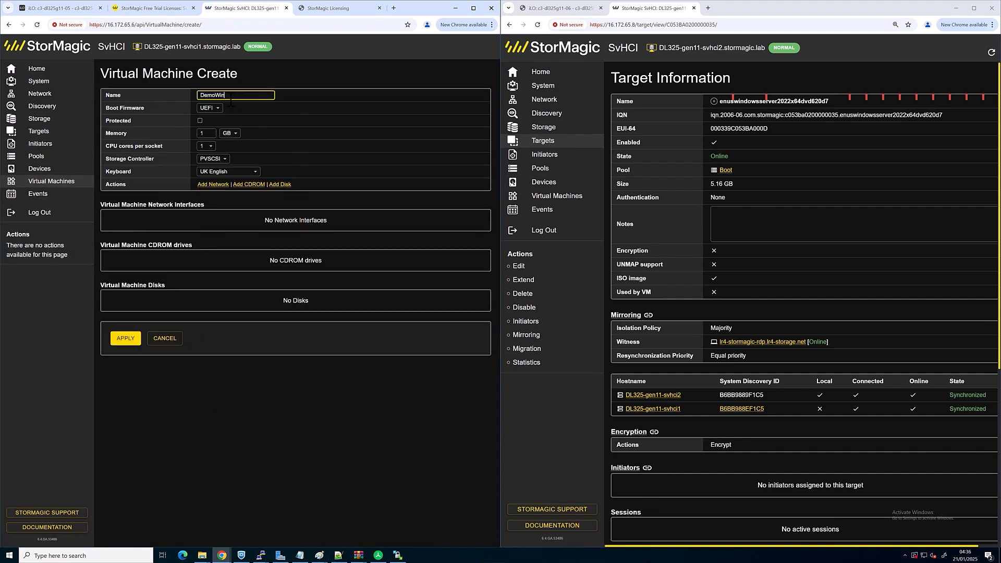
{"action": "type", "text": "VM01"}
{"action": "key", "text": "Tab"}
{"action": "key", "text": "Tab"}
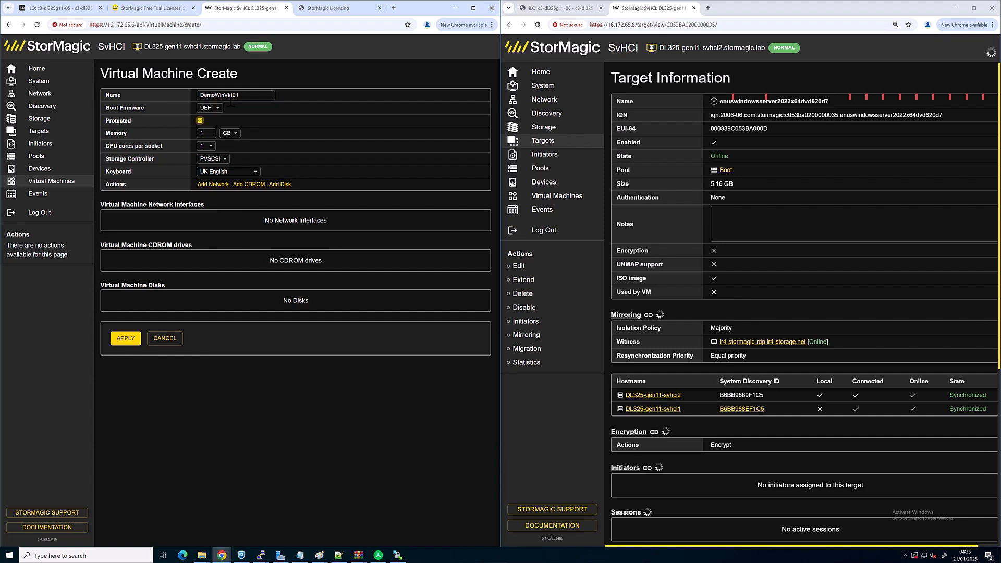
{"action": "key", "text": "Tab"}
{"action": "key", "text": "Tab"}
{"action": "key", "text": "Tab"}
{"action": "key", "text": "Tab"}
{"action": "key", "text": "Tab"}
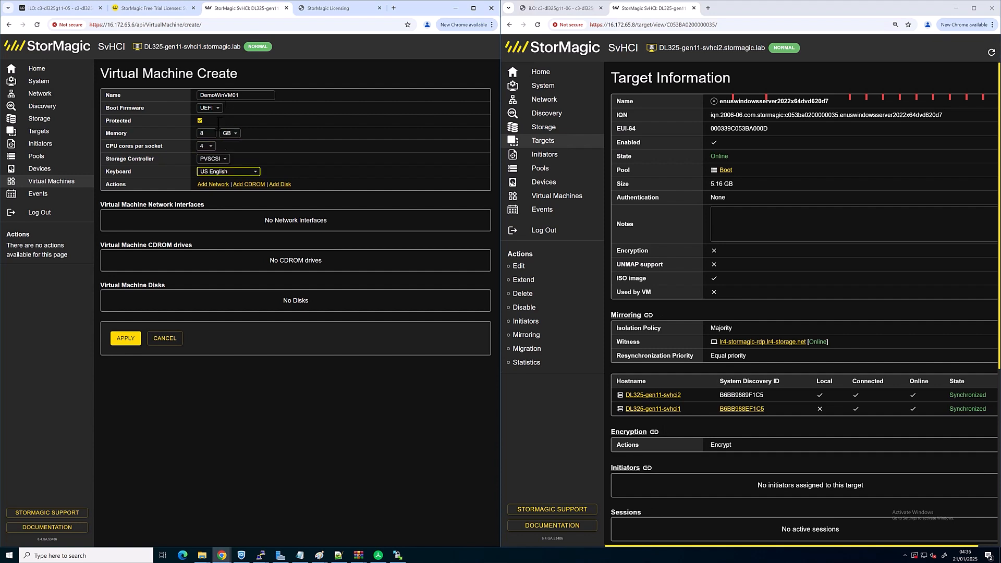
- Add a network interface on the LAN port group to DemoWinVM01
{"action": "key", "text": "Tab"}
{"action": "key", "text": "Return"}
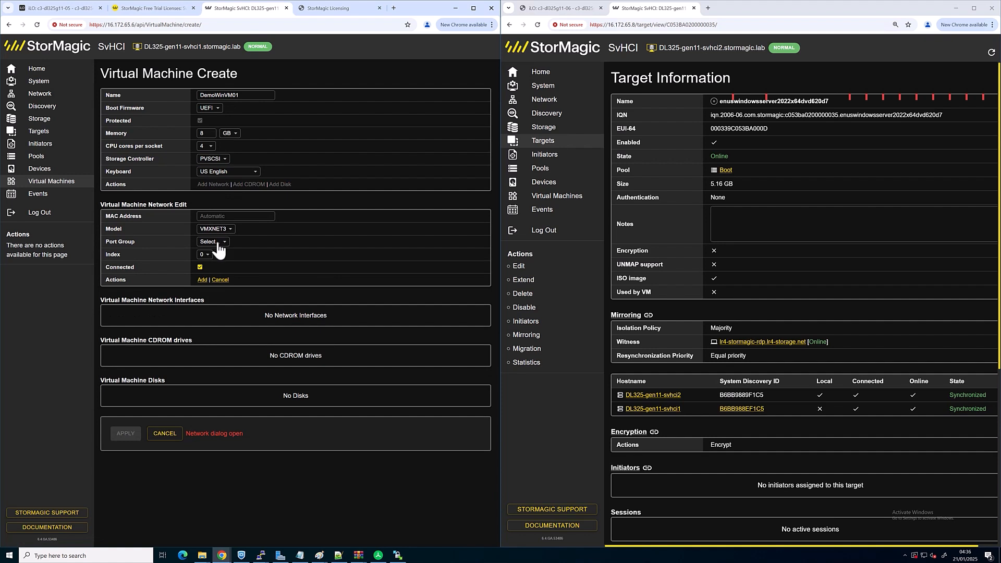
{"action": "left_click", "coordinate": [214, 242]}
{"action": "key", "text": "Down"}
{"action": "key", "text": "Return"}
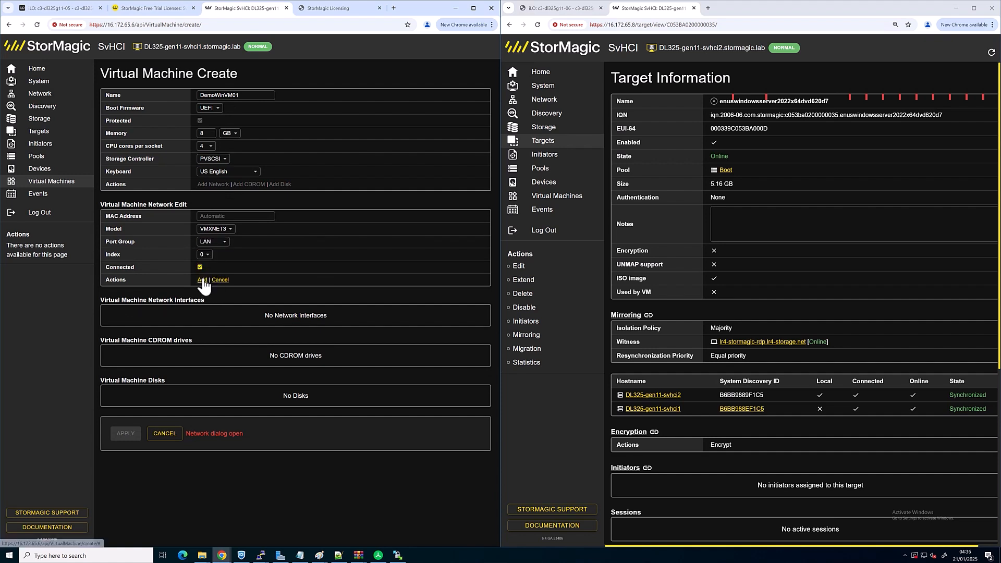
{"action": "left_click", "coordinate": [202, 280]}
- Attach the Windows Server 2022 ISO as a CD-ROM drive
{"action": "key", "text": "Return"}
{"action": "left_click", "coordinate": [230, 273]}
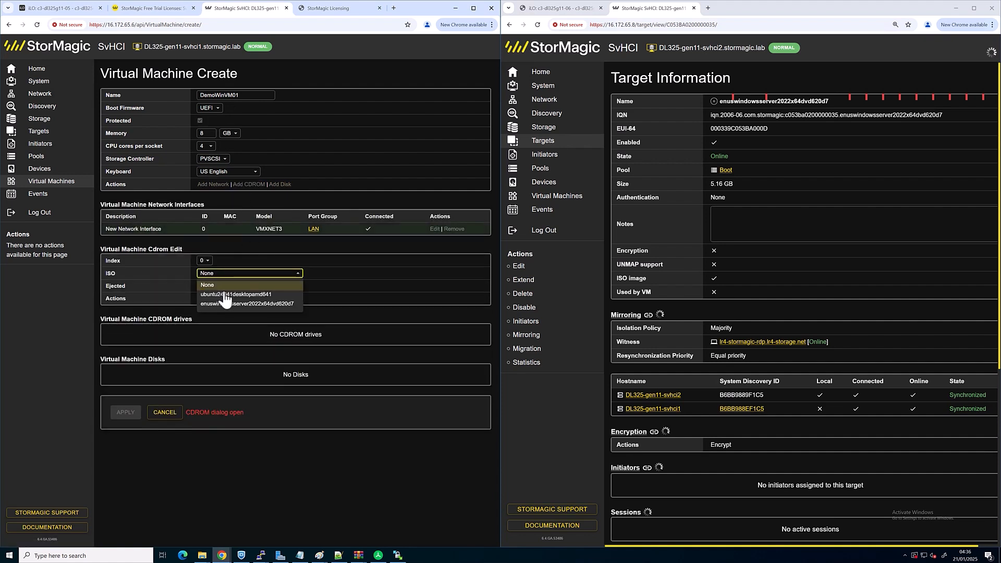
{"action": "left_click", "coordinate": [223, 304]}
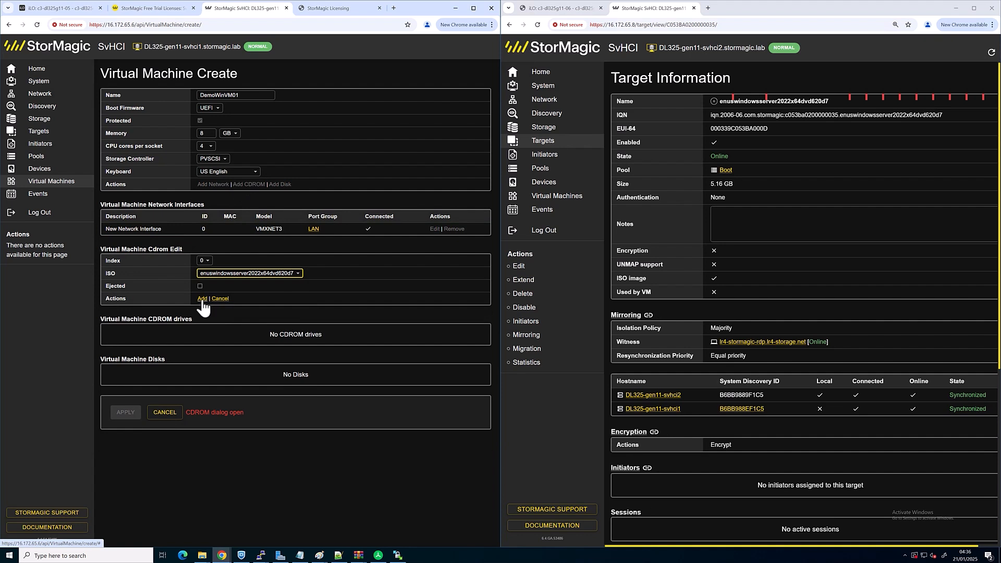
{"action": "left_click", "coordinate": [204, 298]}
- Add a 90 GB disk DemoWinVM01Disk01 mirrored onto the HardwareRAID5 remote pool
{"action": "key", "text": "Return"}
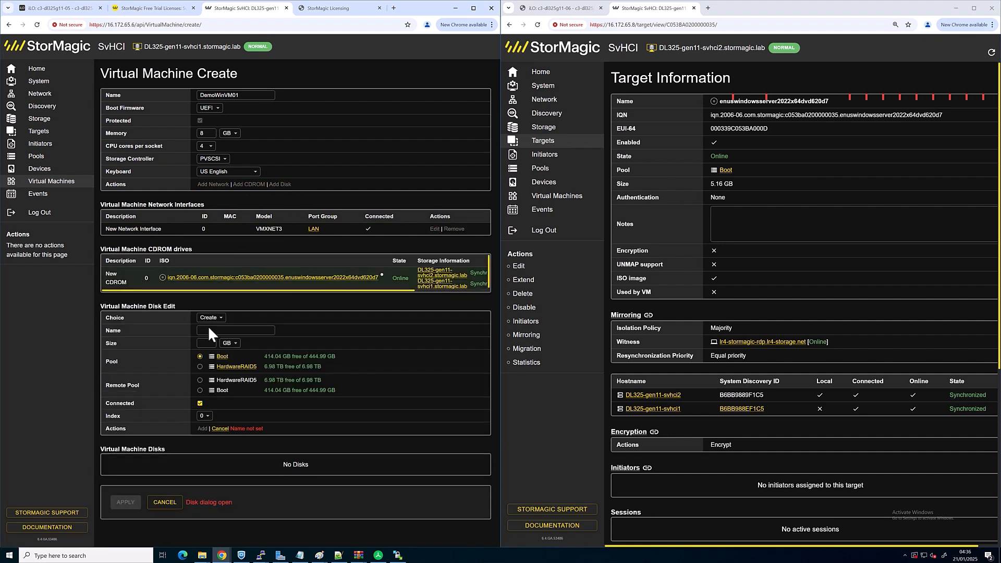
{"action": "left_click", "coordinate": [210, 330]}
{"action": "type", "text": "DemoWin"}
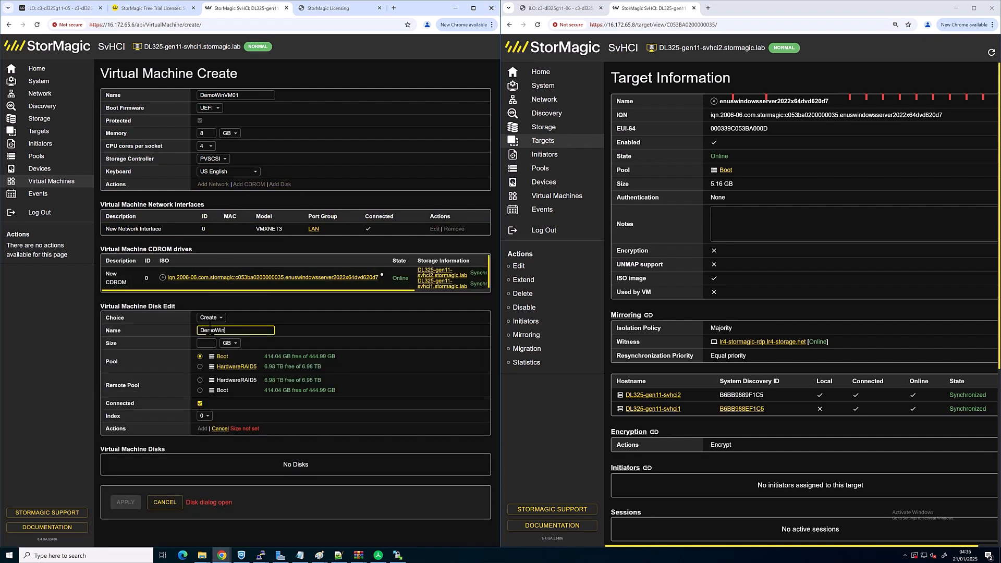
{"action": "type", "text": "VM01Disk01"}
{"action": "key", "text": "Tab"}
{"action": "type", "text": "90"}
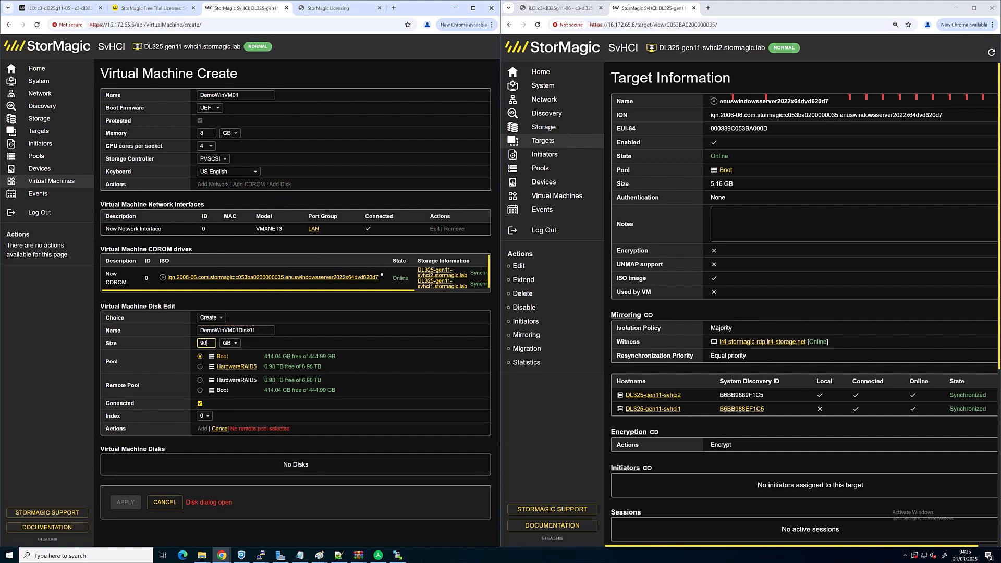
{"action": "left_click", "coordinate": [200, 379]}
{"action": "left_click", "coordinate": [203, 428]}
- Create DemoWinVM01, then begin a new virtual machine on the second node
{"action": "left_click", "coordinate": [124, 365]}
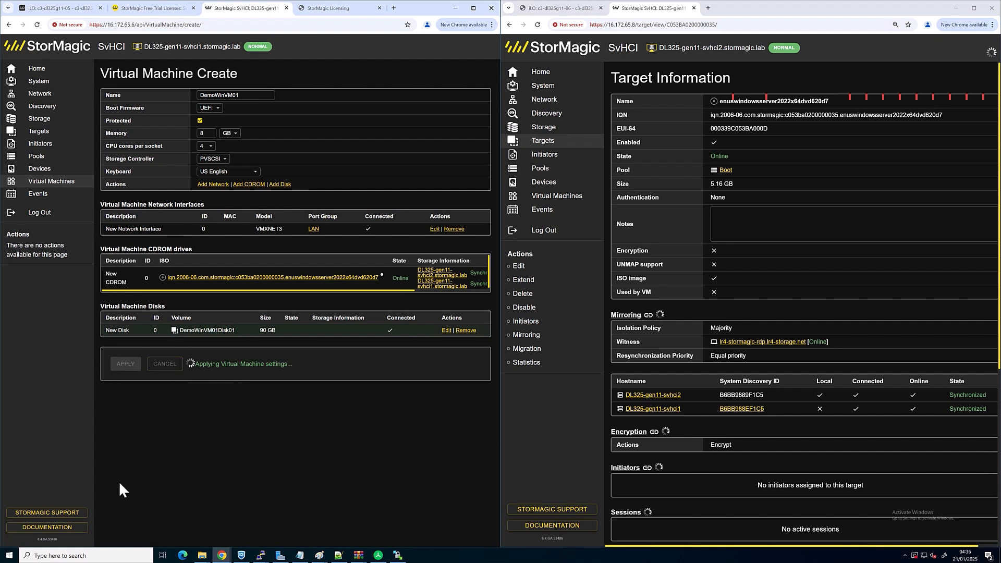
{"action": "left_click", "coordinate": [513, 197]}
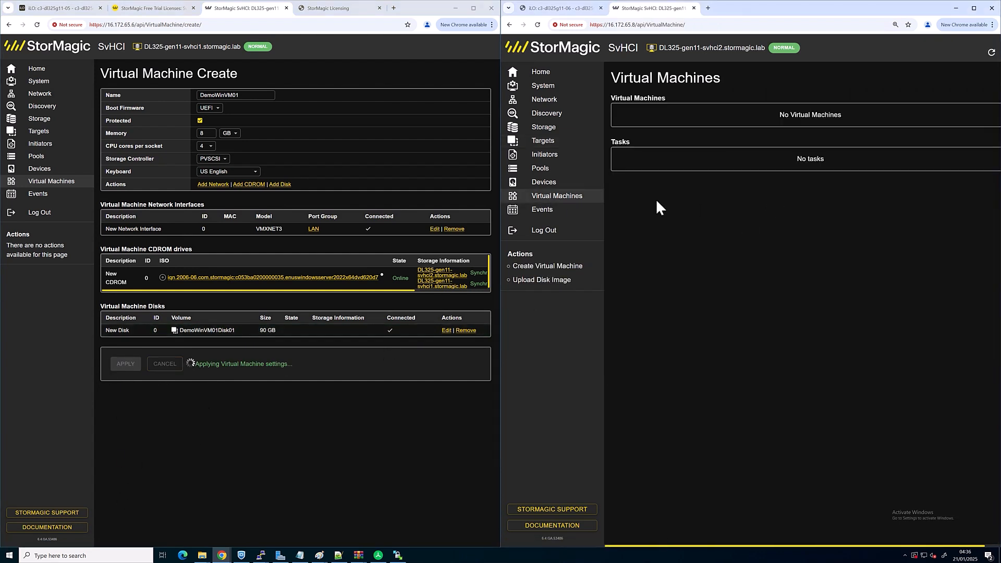
{"action": "left_click", "coordinate": [562, 267]}
- Name the VM DemoUbuntuVM01, mark it protected, and set 8 GB memory, 4 cores and US English keyboard
{"action": "left_click", "coordinate": [738, 102]}
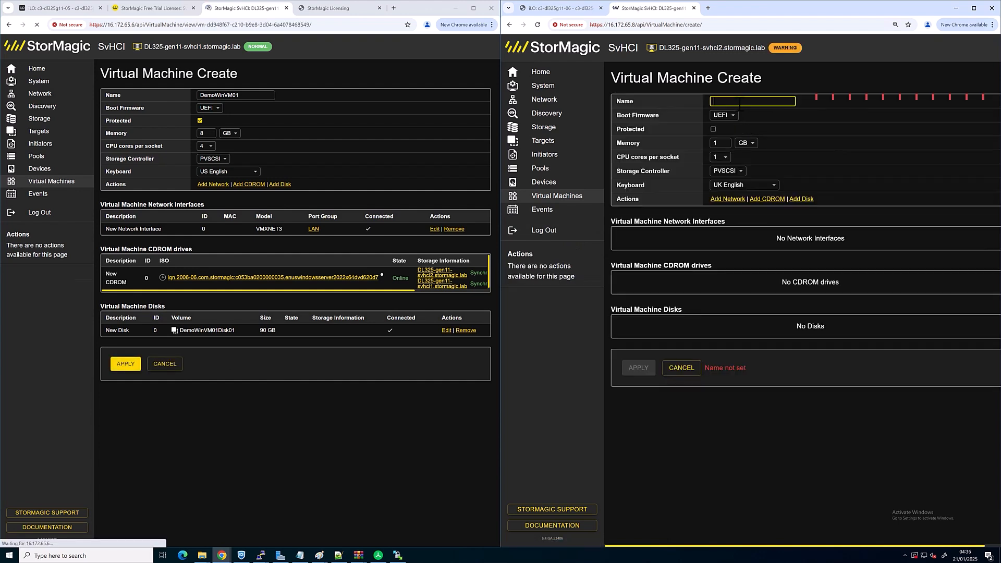
{"action": "type", "text": "DemoUbun"}
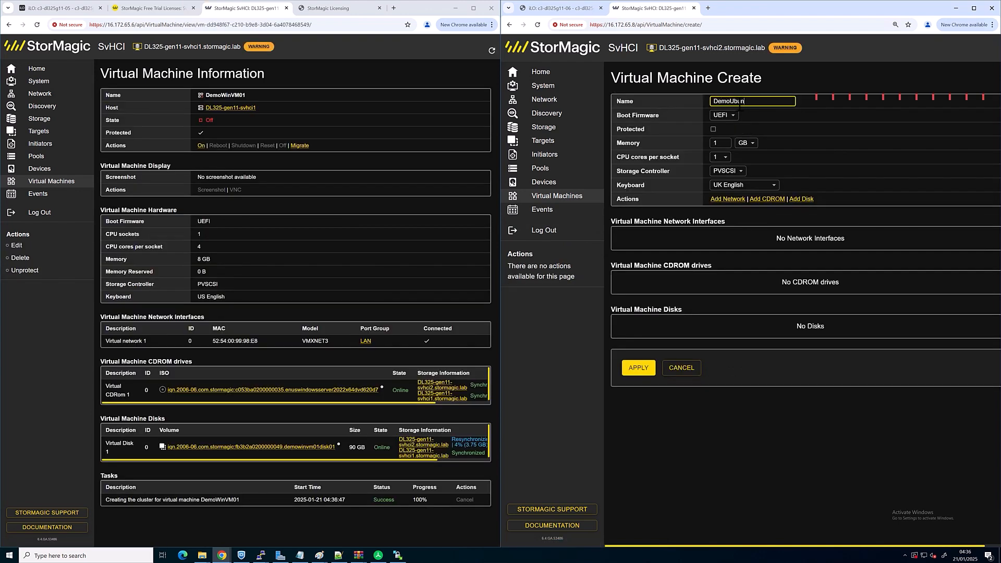
{"action": "type", "text": "tuVM01"}
{"action": "key", "text": "Tab"}
{"action": "key", "text": "Tab"}
{"action": "key", "text": "space"}
{"action": "key", "text": "Tab"}
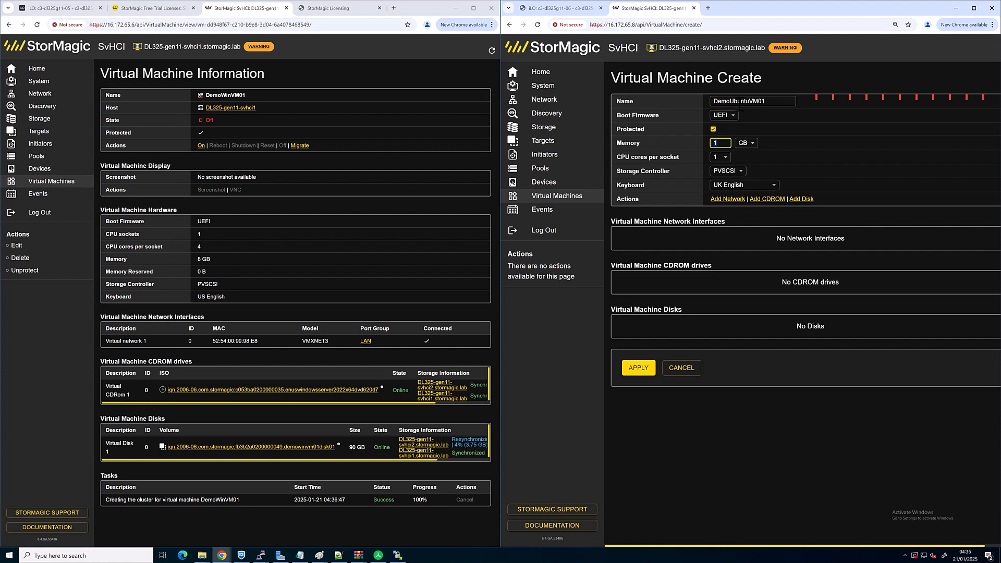
{"action": "type", "text": "8"}
{"action": "key", "text": "Tab"}
{"action": "key", "text": "Tab"}
{"action": "key", "text": "Tab"}
{"action": "key", "text": "Tab"}
{"action": "key", "text": "t"}
{"action": "key", "text": "Tab"}
{"action": "key", "text": "shift+Tab"}
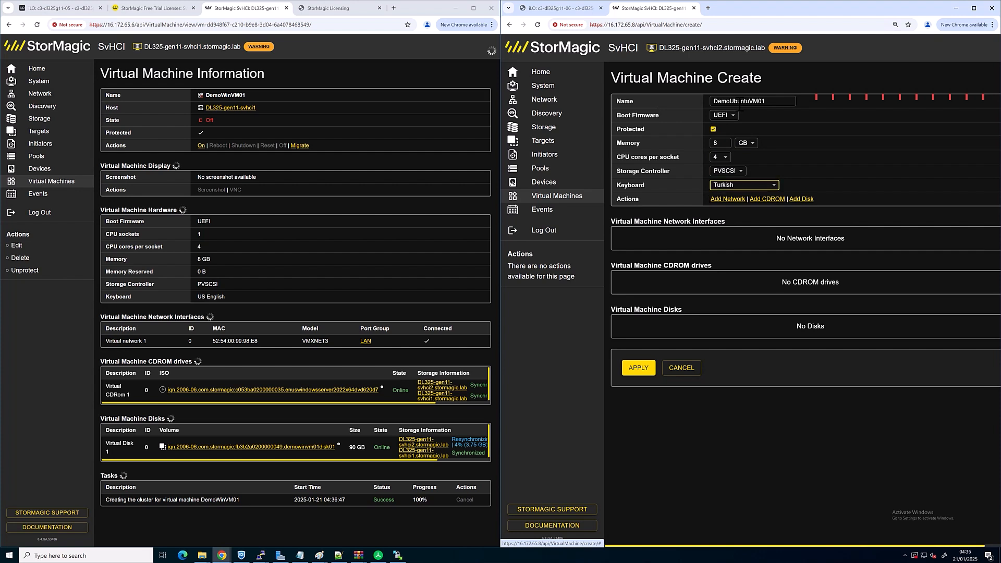
{"action": "key", "text": "u"}
{"action": "key", "text": "u"}
{"action": "key", "text": "Tab"}
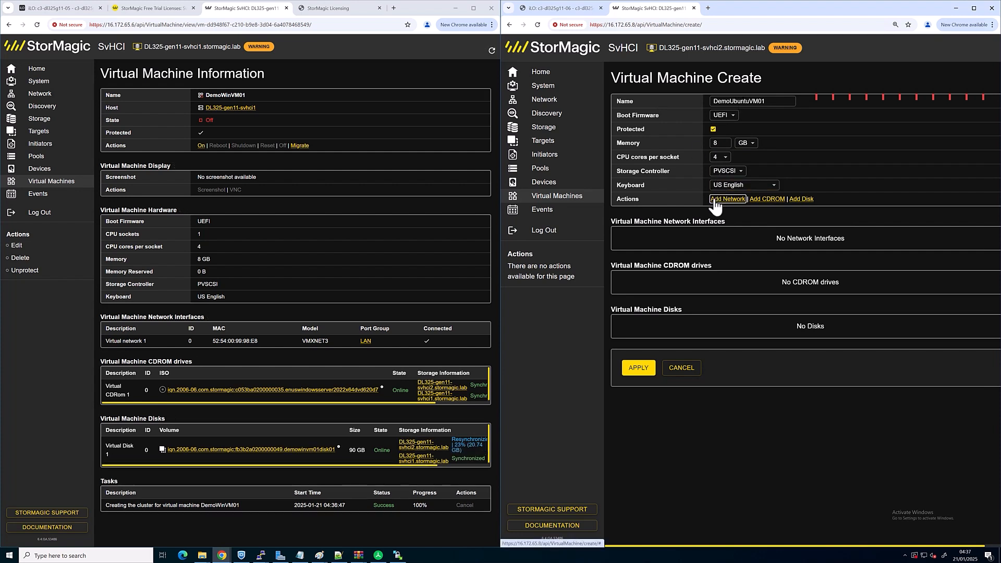
- Add a LAN network interface and a CD-ROM with the ubuntu24041desktopamd641 ISO
{"action": "left_click", "coordinate": [715, 200]}
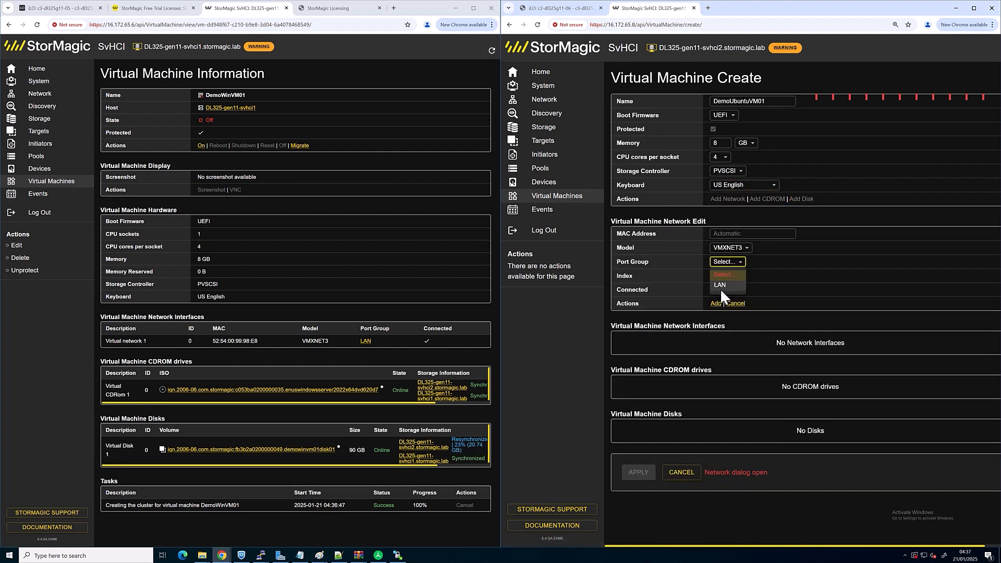
{"action": "left_click", "coordinate": [720, 286]}
{"action": "left_click", "coordinate": [715, 303]}
{"action": "left_click", "coordinate": [766, 199]}
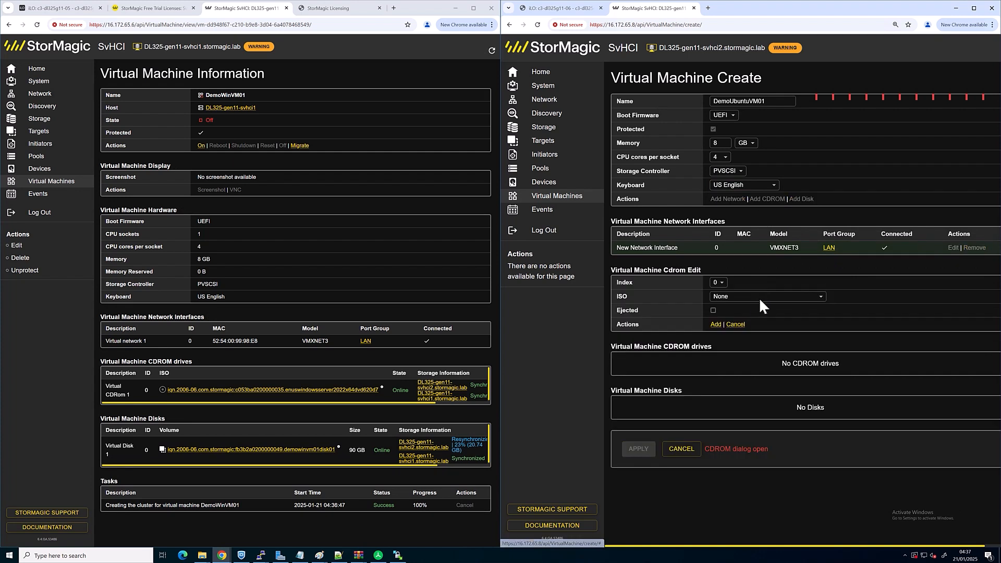
{"action": "left_click", "coordinate": [760, 297]}
{"action": "left_click", "coordinate": [730, 315]}
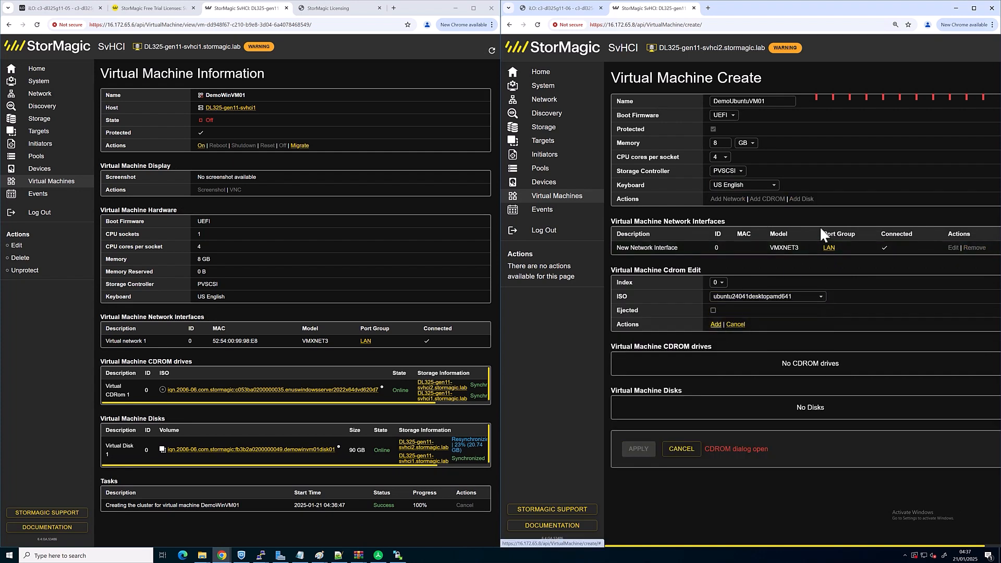
{"action": "left_click", "coordinate": [714, 324]}
- Add a 90 GB disk named after the VM, mirrored to HardwareRAID5, and create DemoUbuntuVM01
{"action": "left_click", "coordinate": [801, 198]}
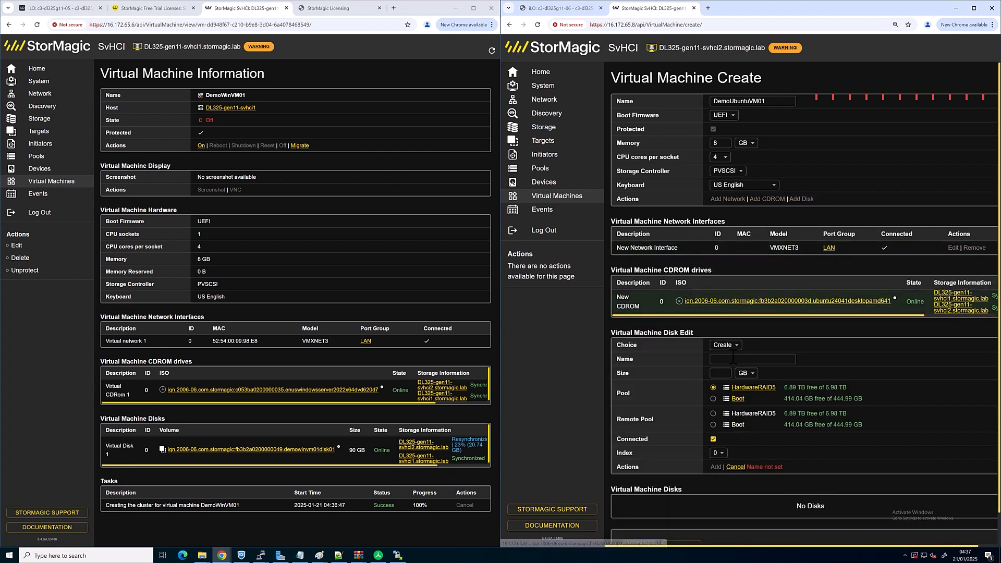
{"action": "left_click_drag", "start_coordinate": [698, 105], "coordinate": [779, 104]}
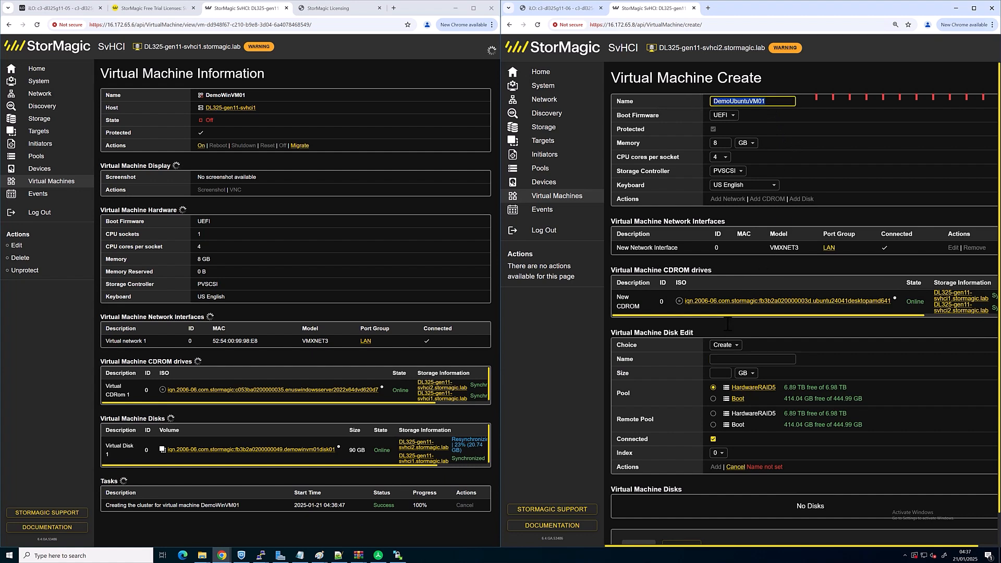
{"action": "key", "text": "ctrl+c"}
{"action": "left_click", "coordinate": [743, 358]}
{"action": "key", "text": "ctrl+v"}
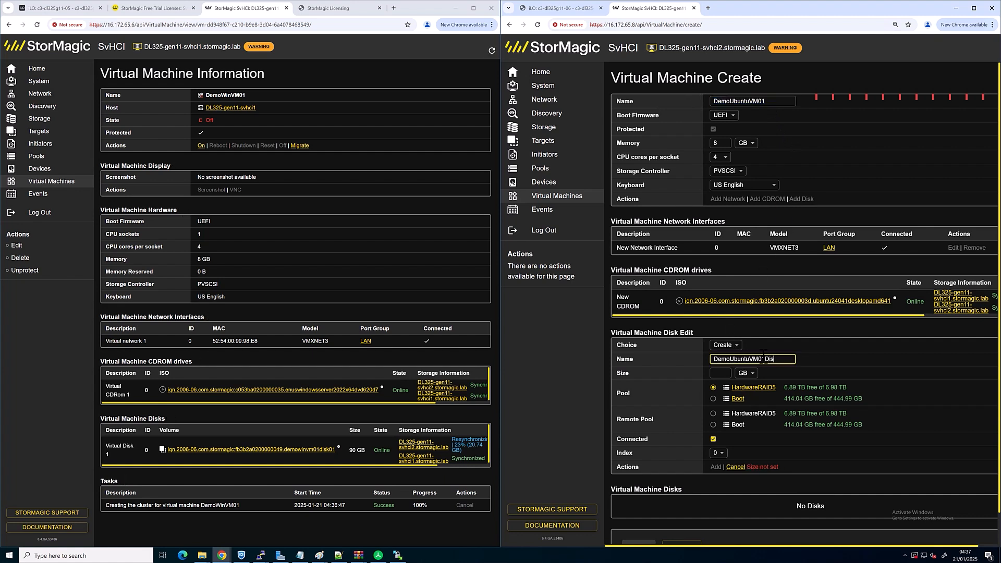
{"action": "left_click", "coordinate": [727, 373]}
{"action": "type", "text": "90"}
{"action": "left_click", "coordinate": [713, 413]}
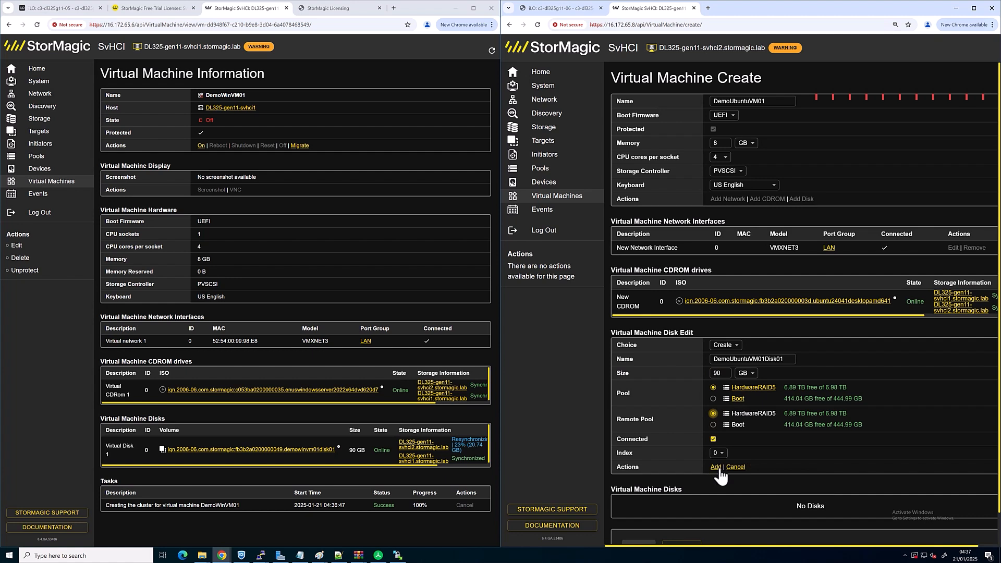
{"action": "left_click", "coordinate": [716, 467]}
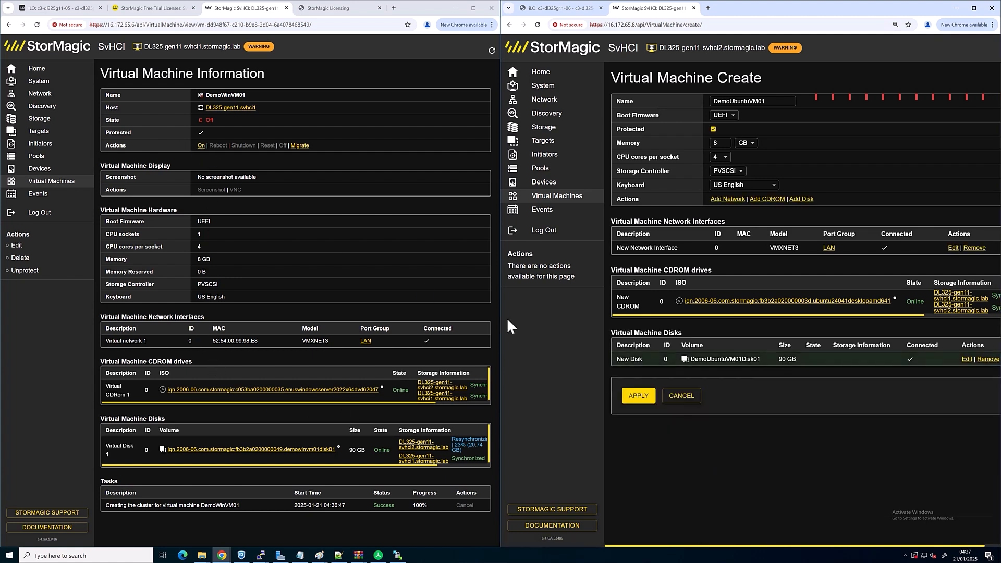
{"action": "left_click", "coordinate": [638, 395]}
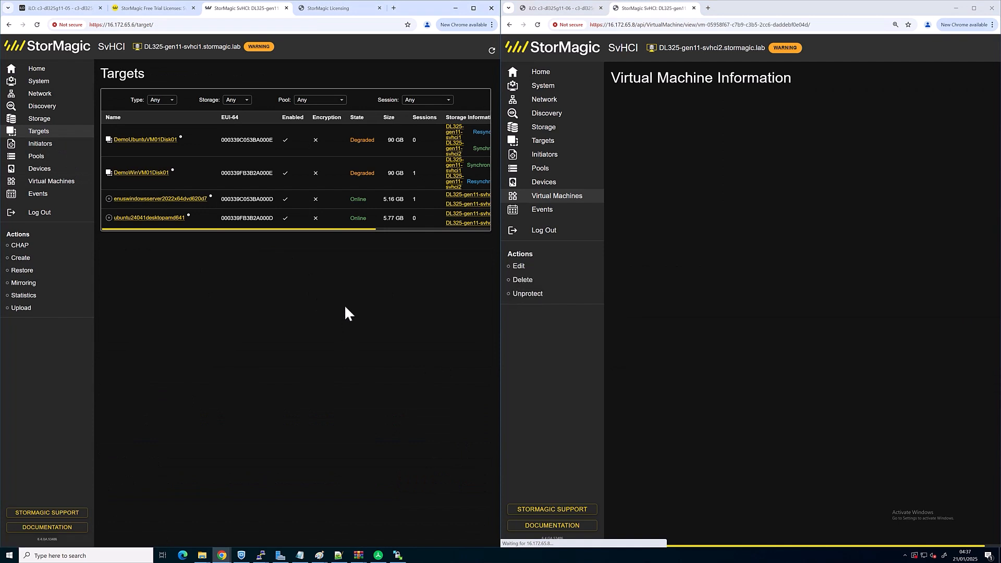
- Check the disks' resync state in Targets, then launch DemoWinVM01's VNC console from Virtual Machines
{"action": "mouse_move", "coordinate": [477, 181]}
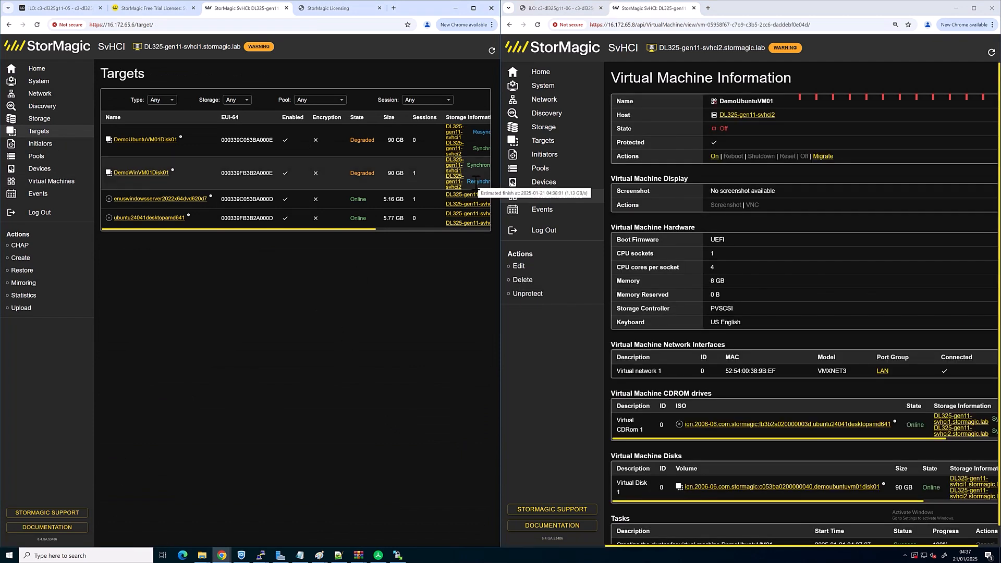
{"action": "mouse_move", "coordinate": [480, 130]}
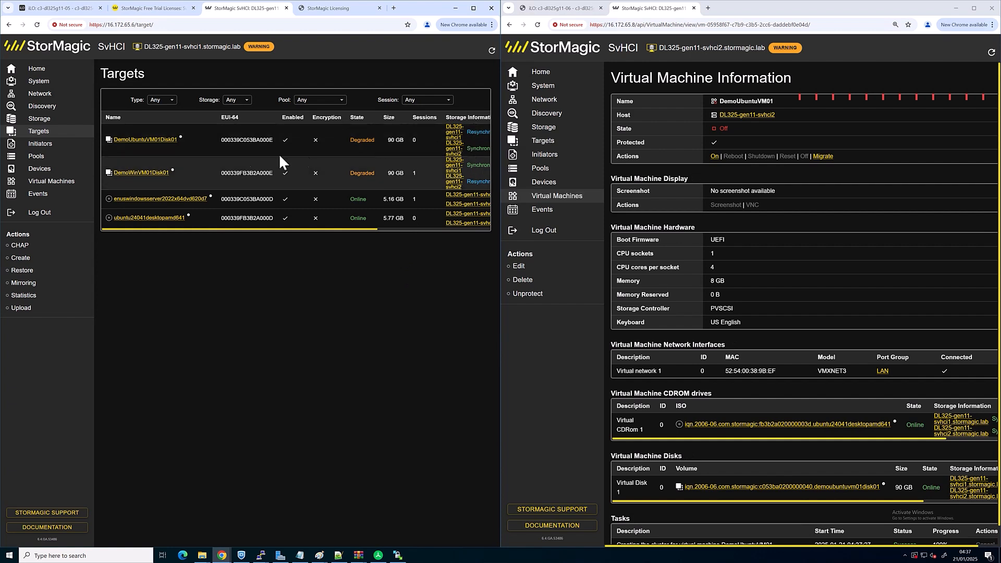
{"action": "left_click", "coordinate": [141, 173]}
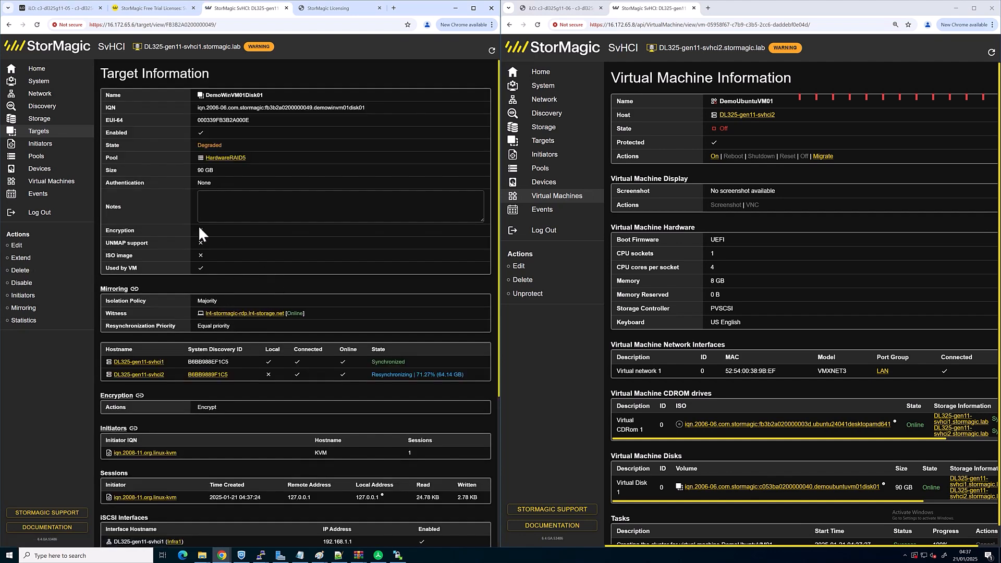
{"action": "left_click", "coordinate": [52, 182]}
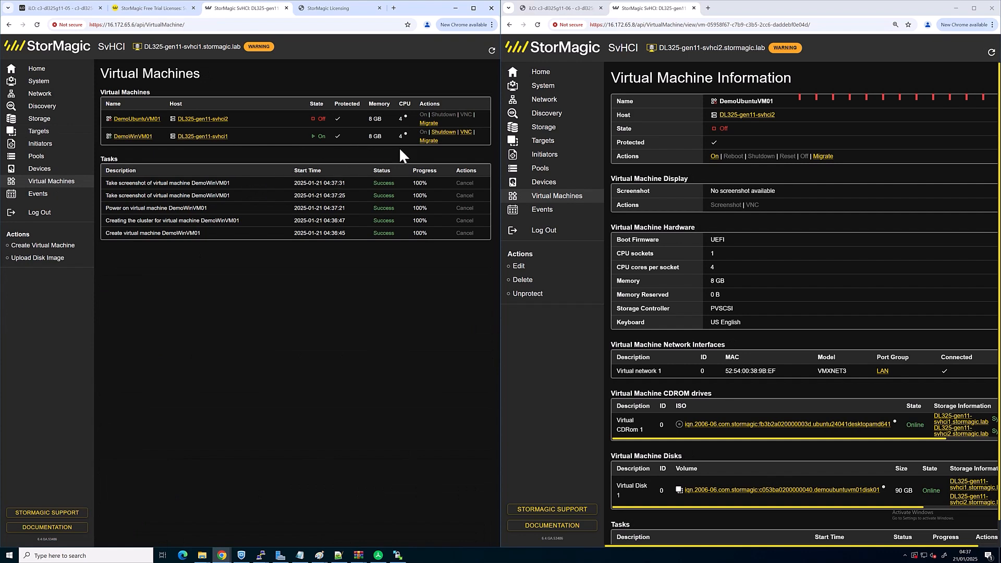
{"action": "left_click", "coordinate": [466, 132]}
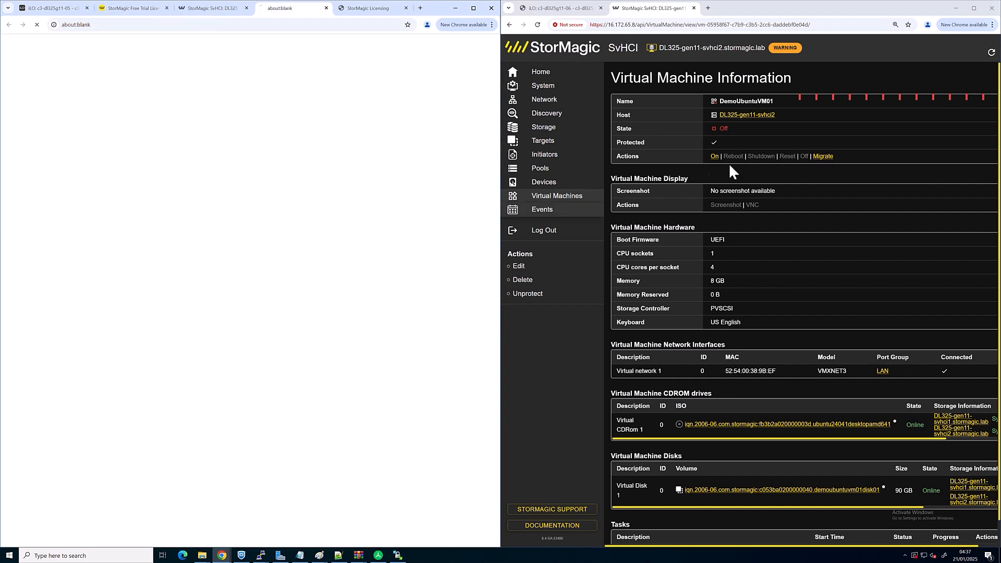
- Power on DemoUbuntuVM01, show noVNC extra keys, and boot Ubuntu from its GRUB menu
{"action": "left_click", "coordinate": [712, 156]}
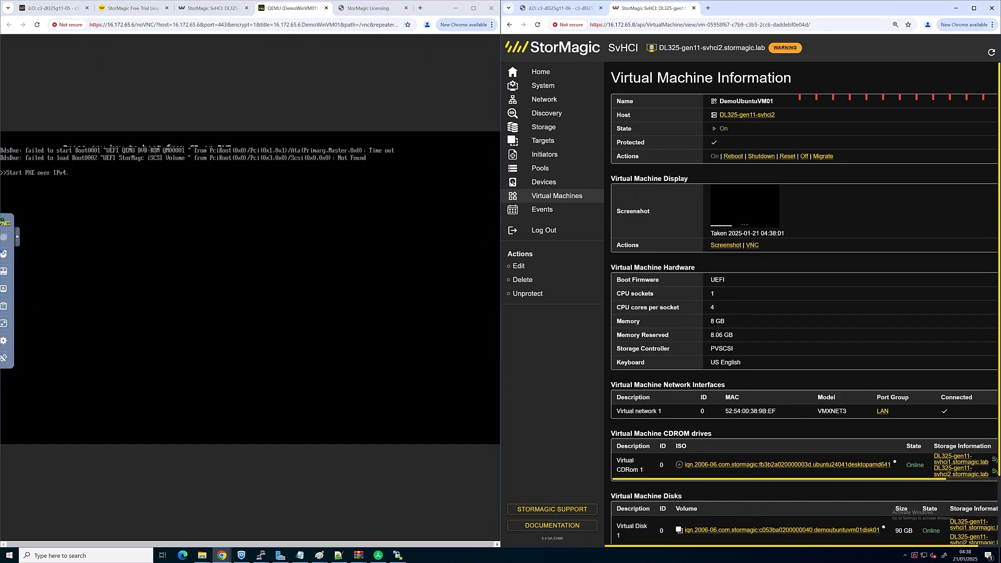
{"action": "left_click", "coordinate": [4, 242]}
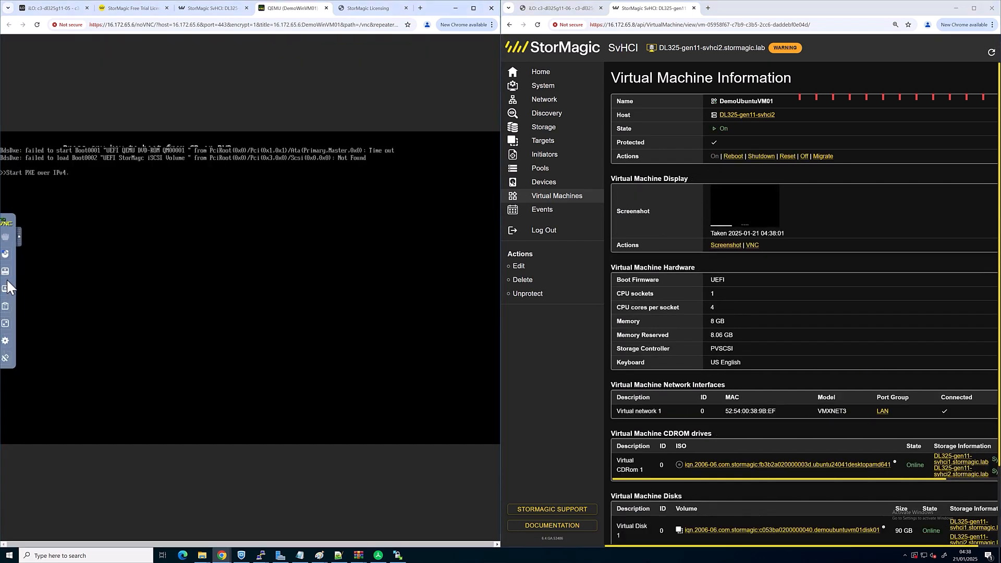
{"action": "left_click", "coordinate": [9, 288]}
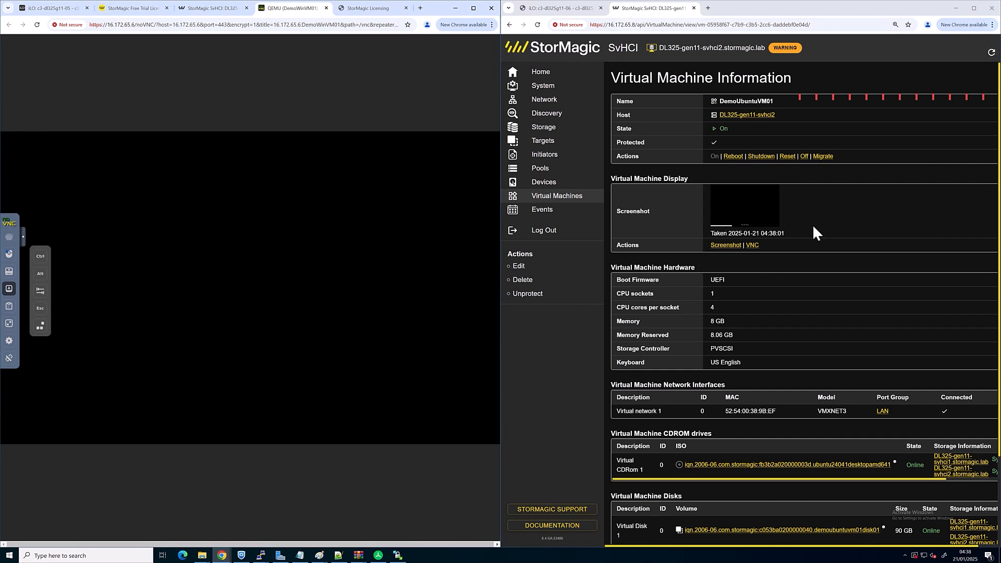
{"action": "left_click", "coordinate": [752, 246]}
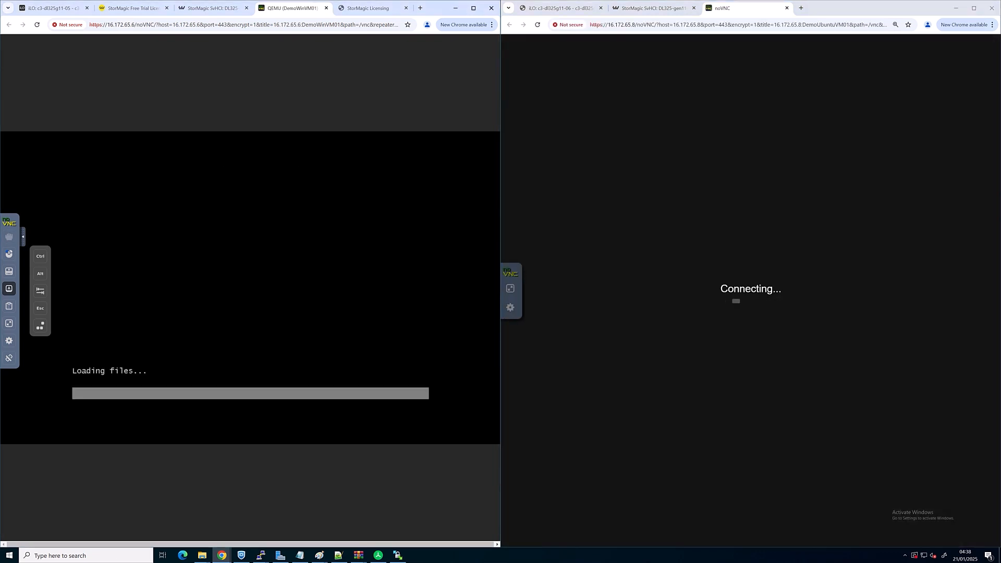
{"action": "key", "text": "Return"}
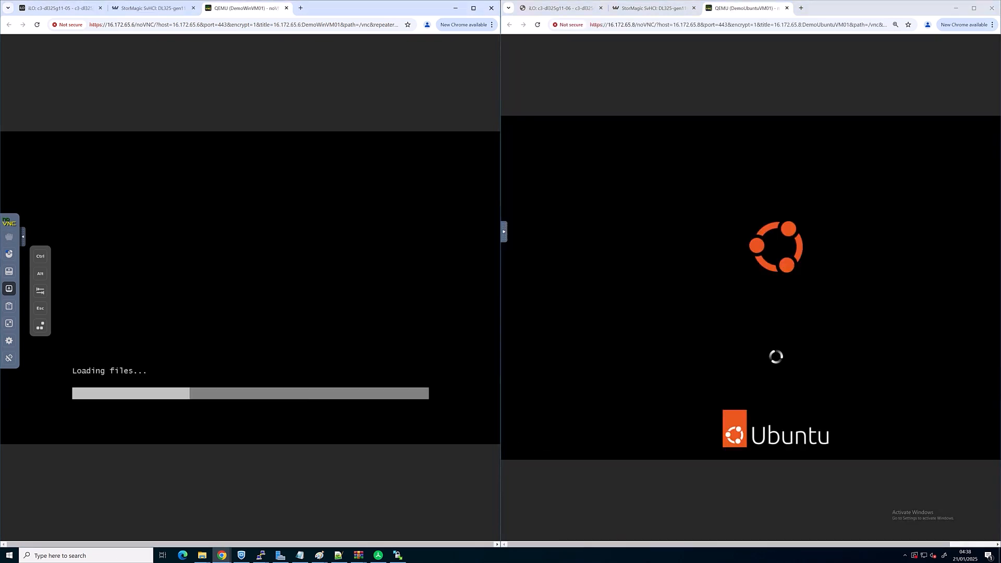
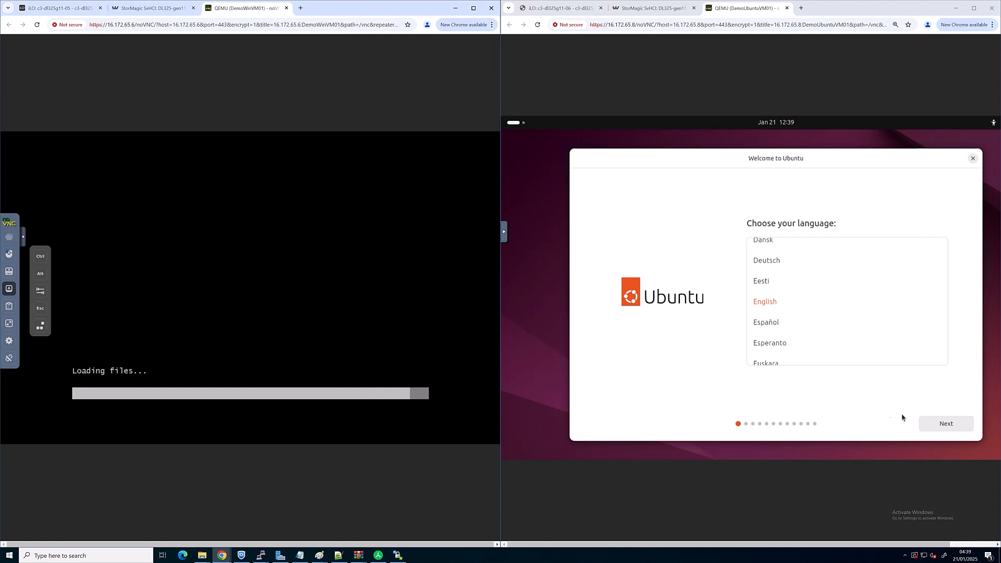
- Keep English, default accessibility, the US keyboard and wired connection, and skip the installer update
{"action": "left_click", "coordinate": [929, 426]}
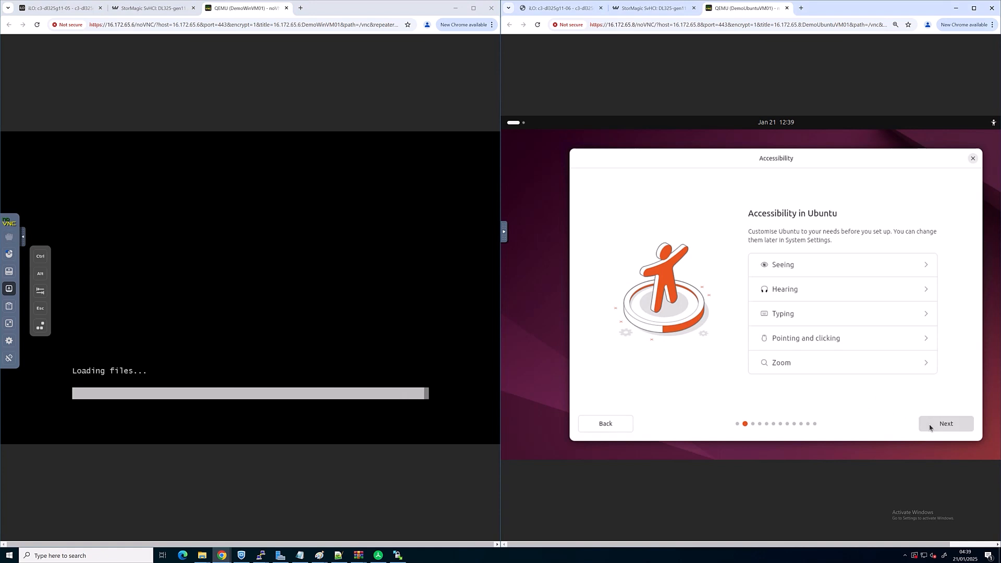
{"action": "left_click", "coordinate": [929, 426]}
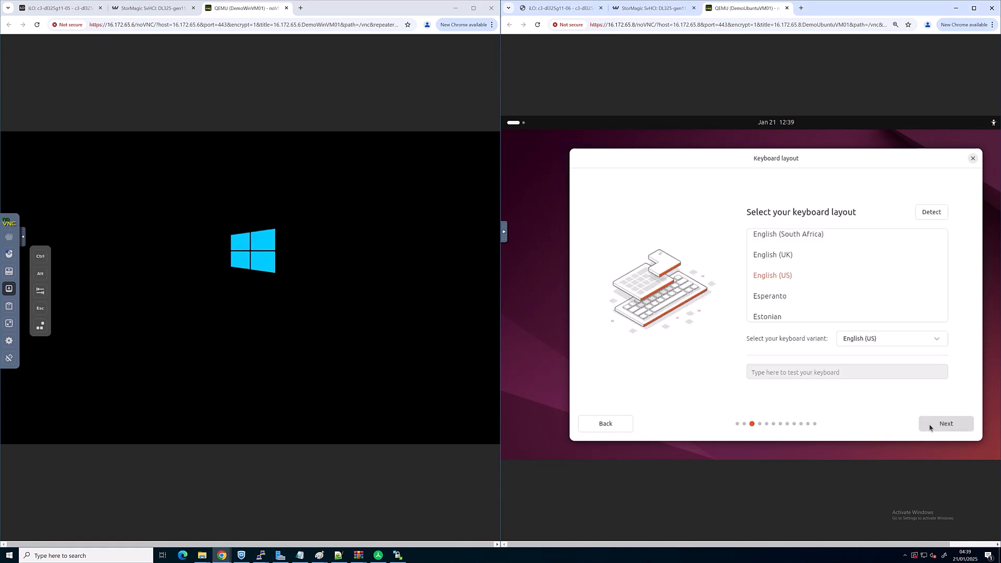
{"action": "left_click", "coordinate": [929, 426]}
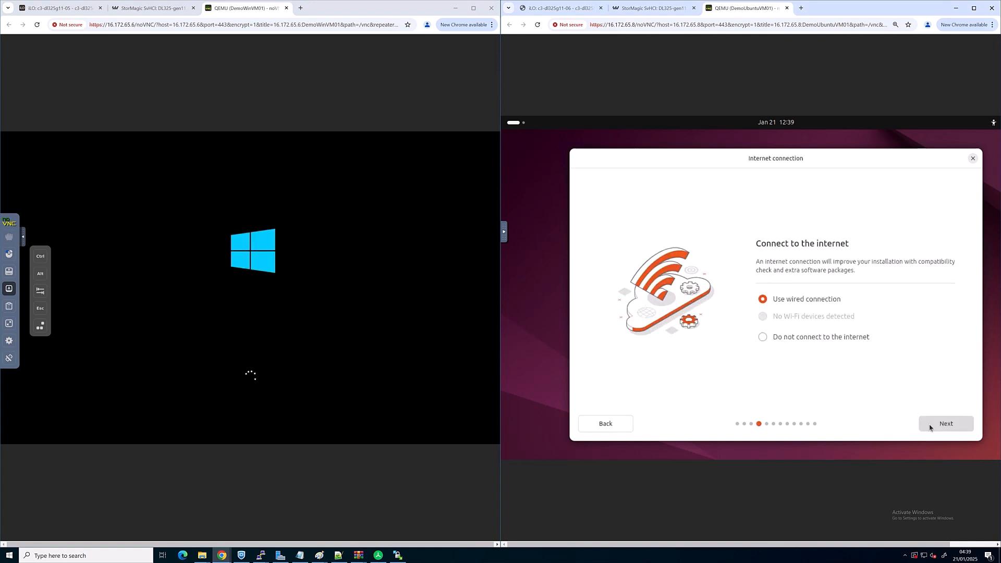
{"action": "left_click", "coordinate": [929, 426]}
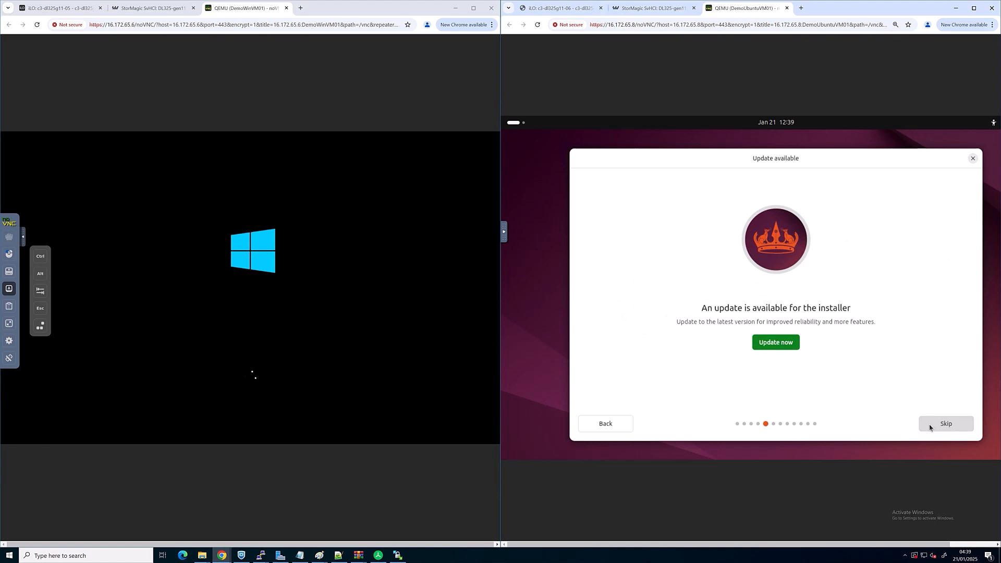
{"action": "left_click", "coordinate": [929, 426]}
- Choose Install Ubuntu with default installation type, default apps and erase-disk install
{"action": "left_click", "coordinate": [929, 426]}
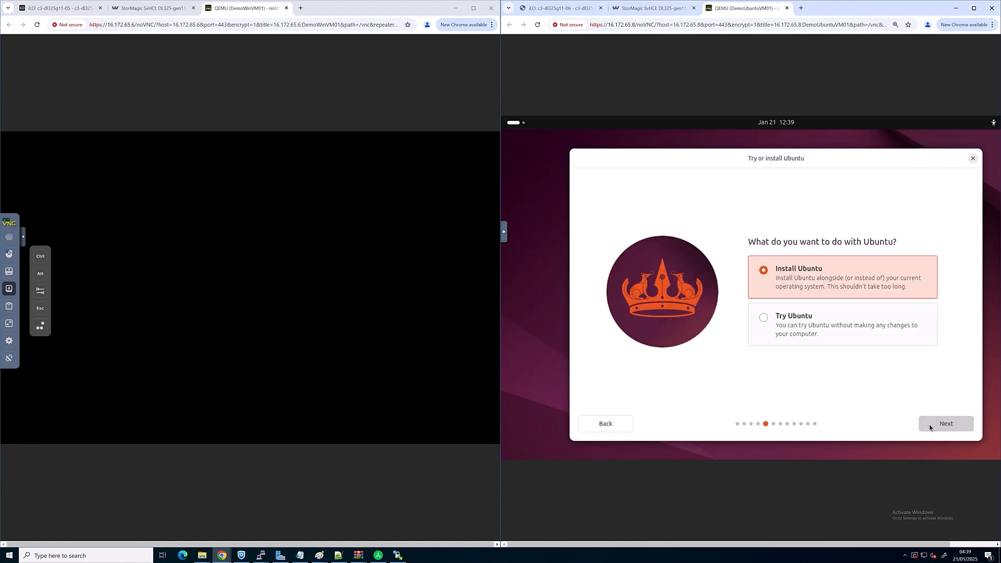
{"action": "left_click", "coordinate": [929, 426]}
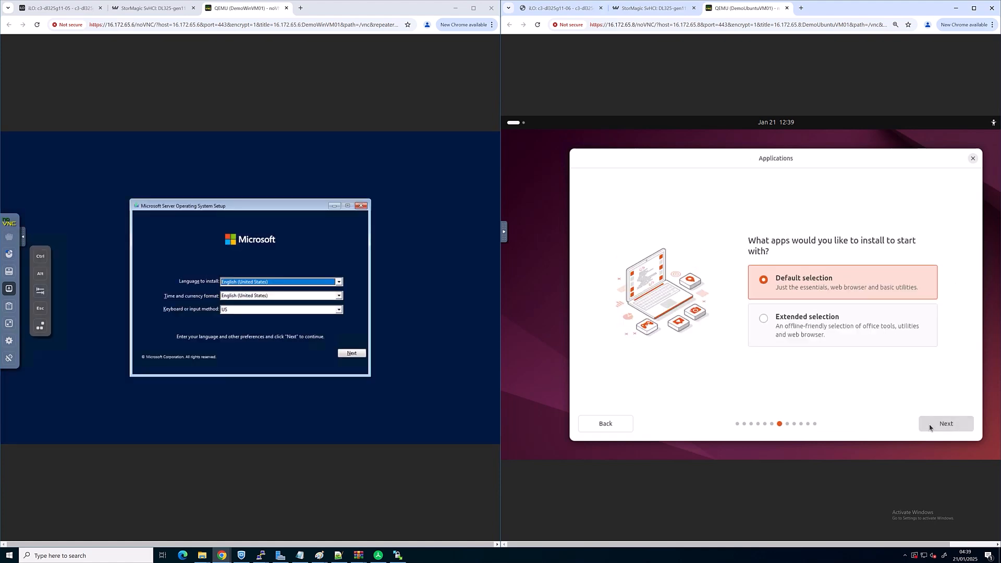
{"action": "left_click", "coordinate": [929, 426]}
{"action": "left_click", "coordinate": [929, 426]}
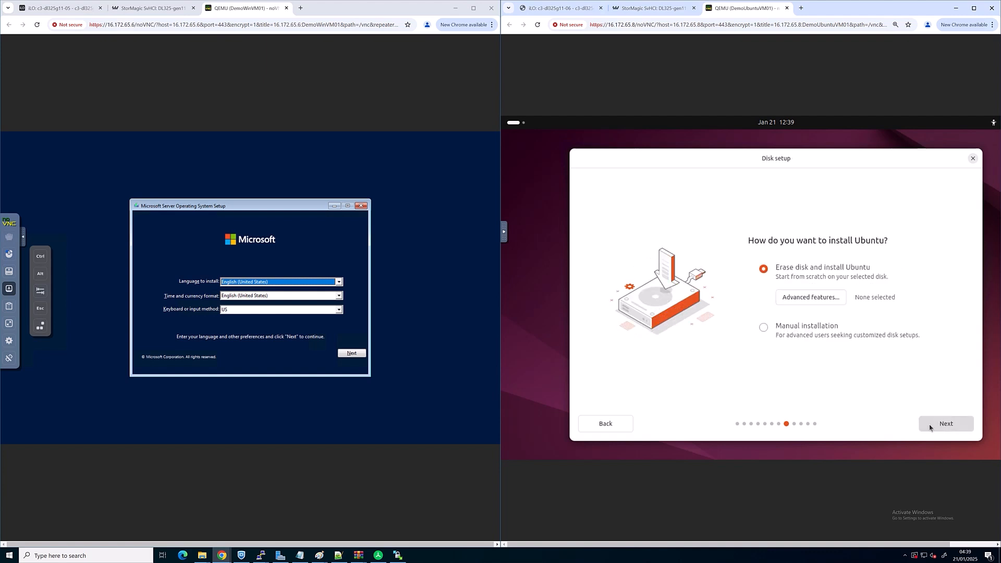
{"action": "left_click", "coordinate": [929, 427]}
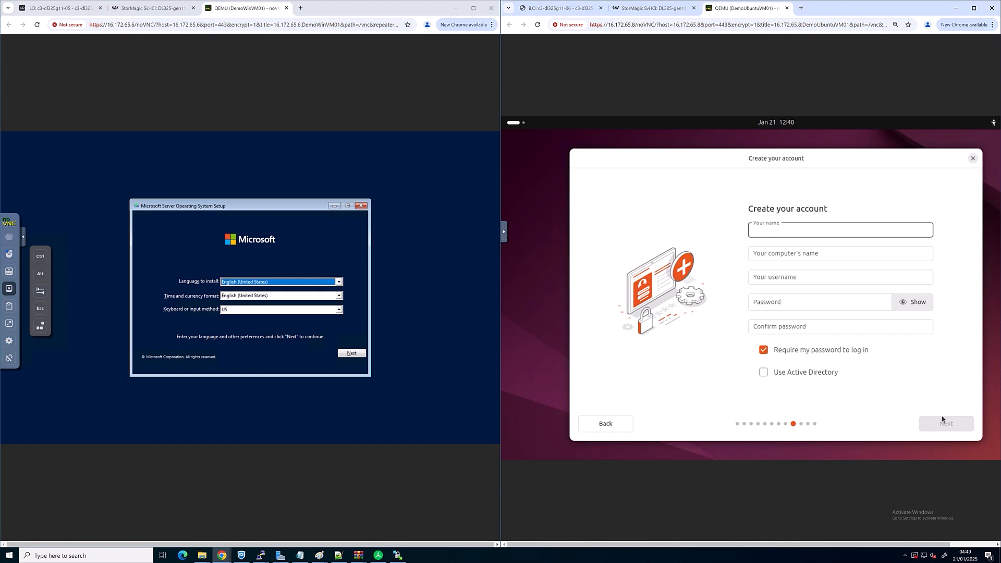
- Fill in the user's full name, computer name, username and a matching password, then submit
{"action": "type", "text": "Mark Christie"}
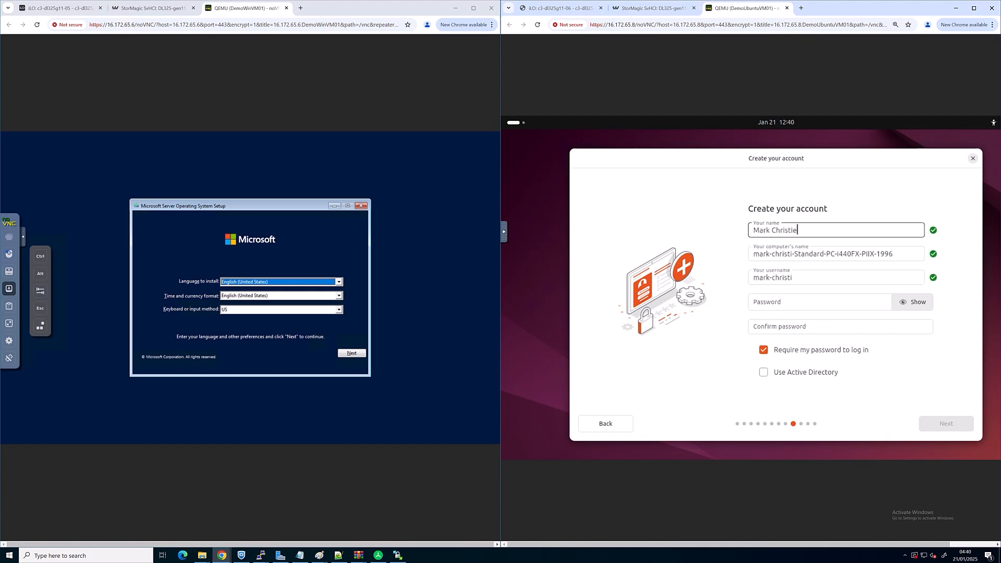
{"action": "key", "text": "Tab"}
{"action": "key", "text": "Tab"}
{"action": "type", "text": "mchristie"}
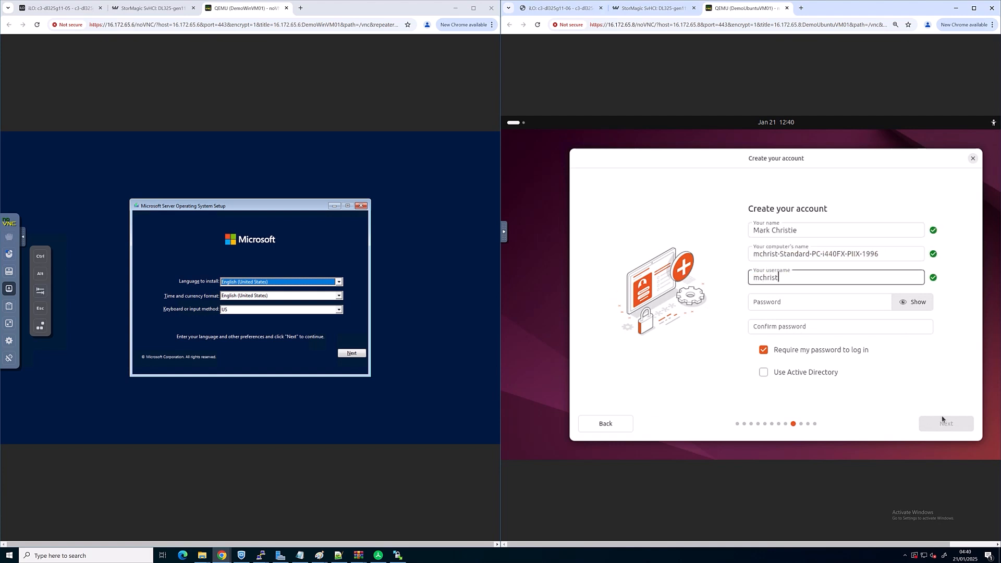
{"action": "key", "text": "Tab"}
{"action": "type", "text": "••••••••••"}
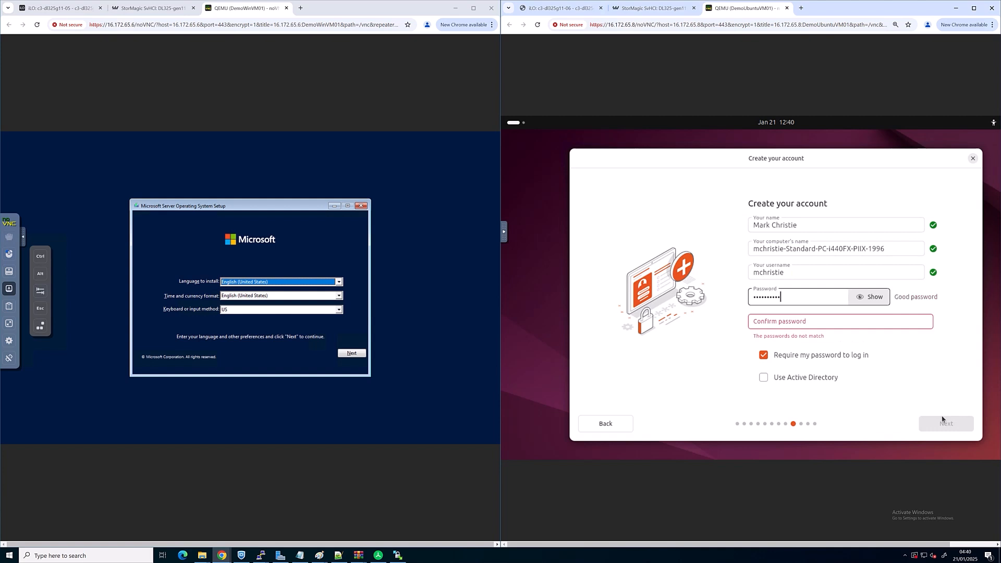
{"action": "key", "text": "Tab"}
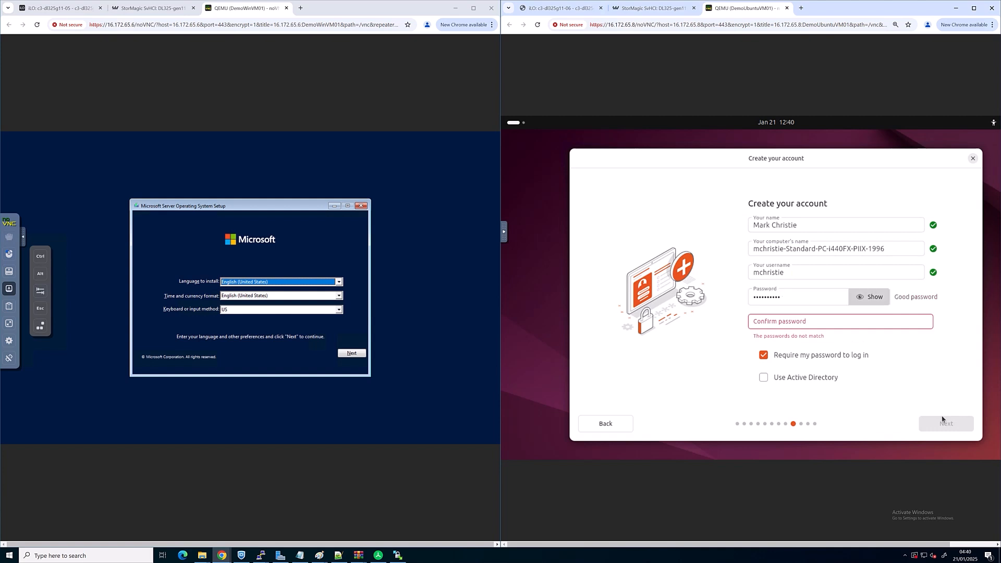
{"action": "key", "text": "Tab"}
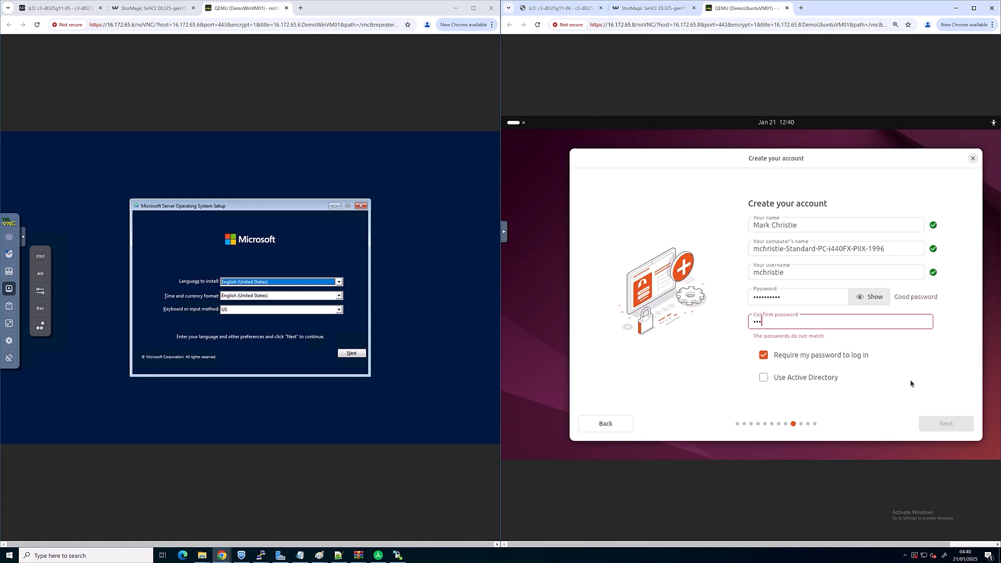
{"action": "type", "text": "••••••••••"}
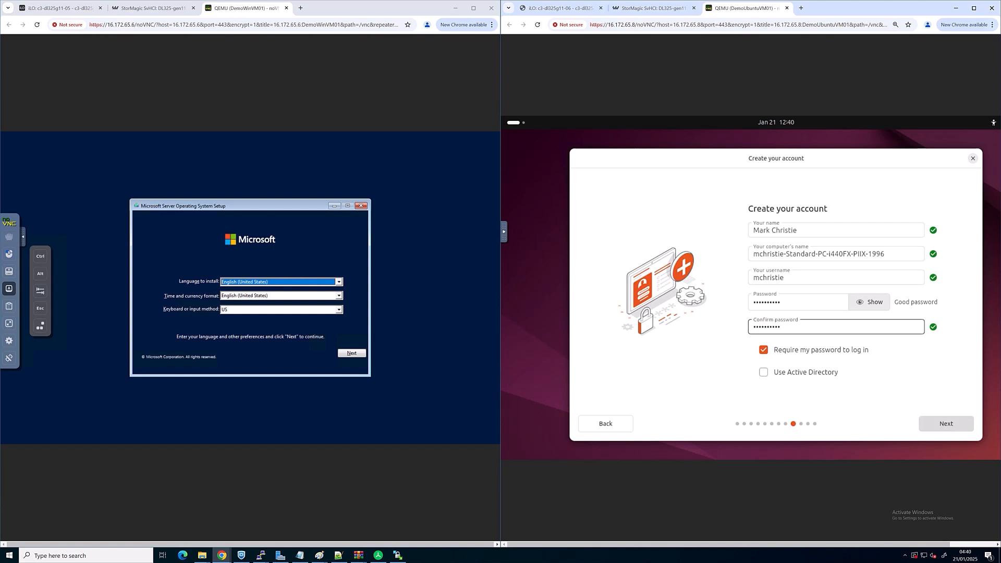
{"action": "left_click", "coordinate": [949, 430]}
{"action": "left_click", "coordinate": [951, 431]}
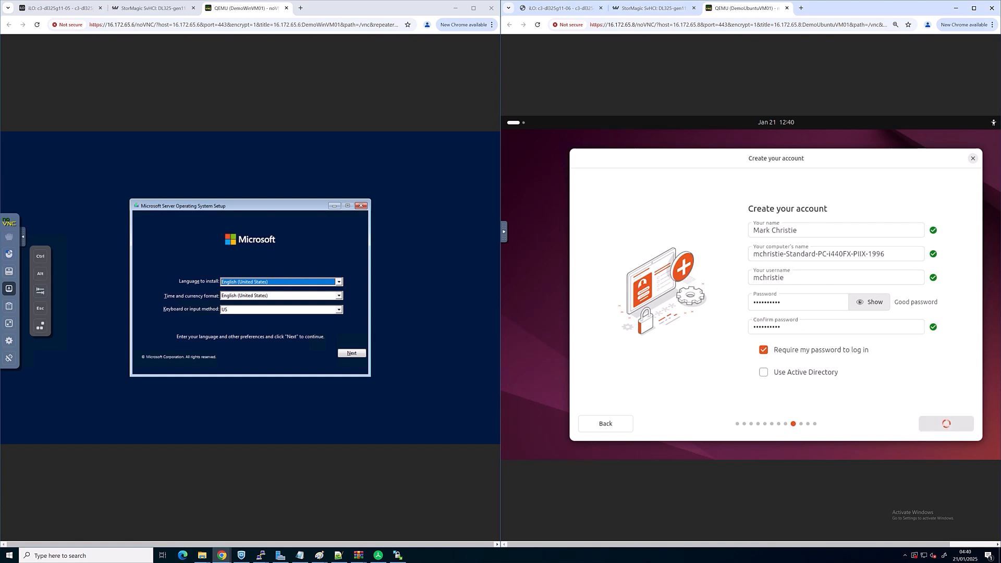
- Accept Ubuntu's timezone, then start the Windows Server install with default language settings
{"action": "left_click", "coordinate": [945, 424]}
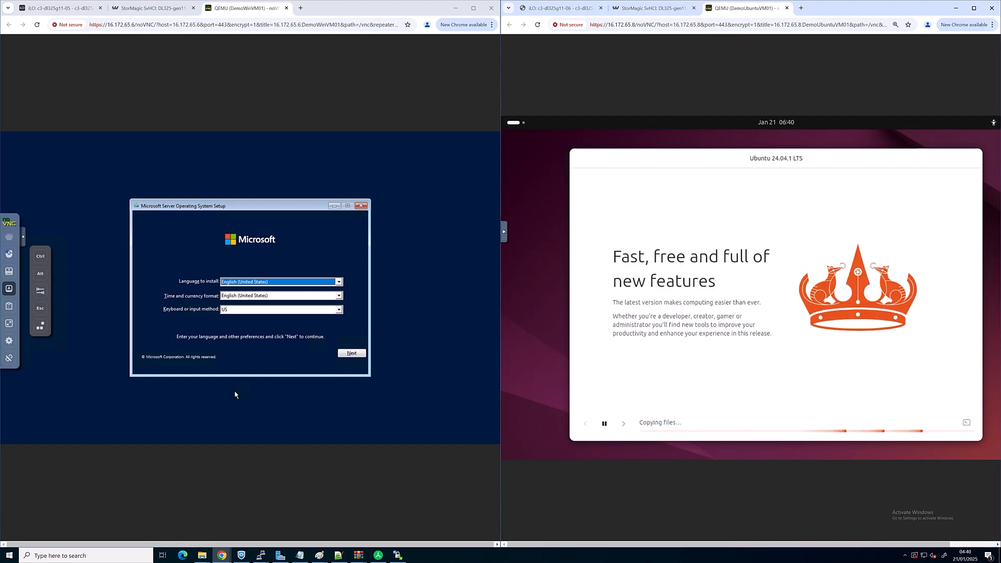
{"action": "key", "text": "Tab"}
{"action": "key", "text": "Tab"}
{"action": "key", "text": "Return"}
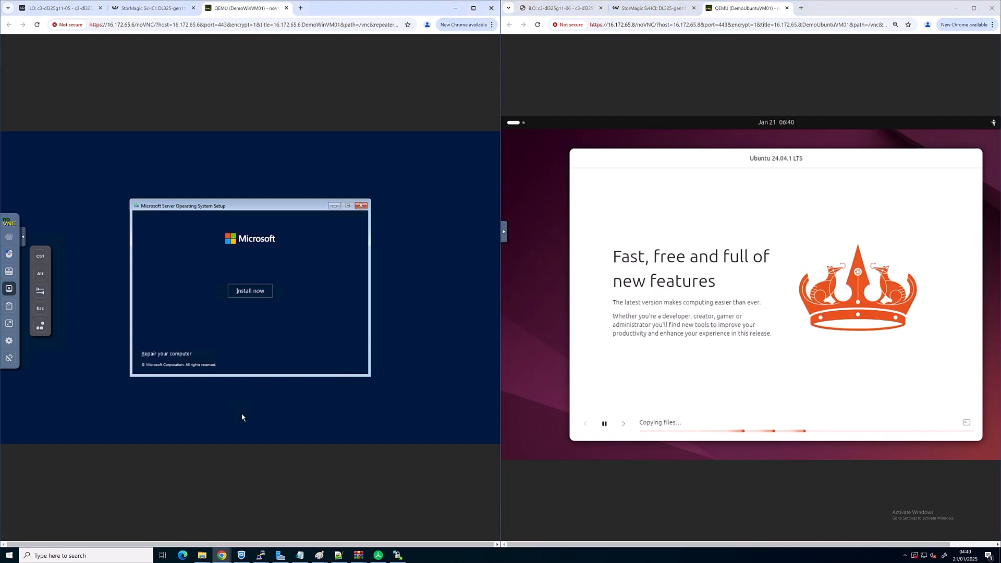
{"action": "key", "text": "Return"}
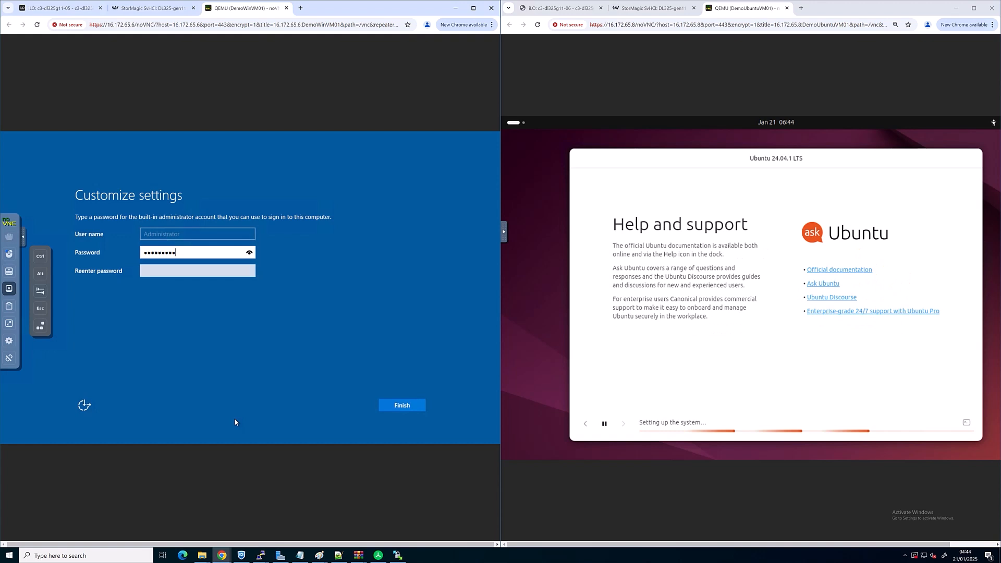
- Set the Windows Administrator password, then restart Ubuntu to complete its installation
{"action": "type", "text": "•"}
{"action": "key", "text": "Tab"}
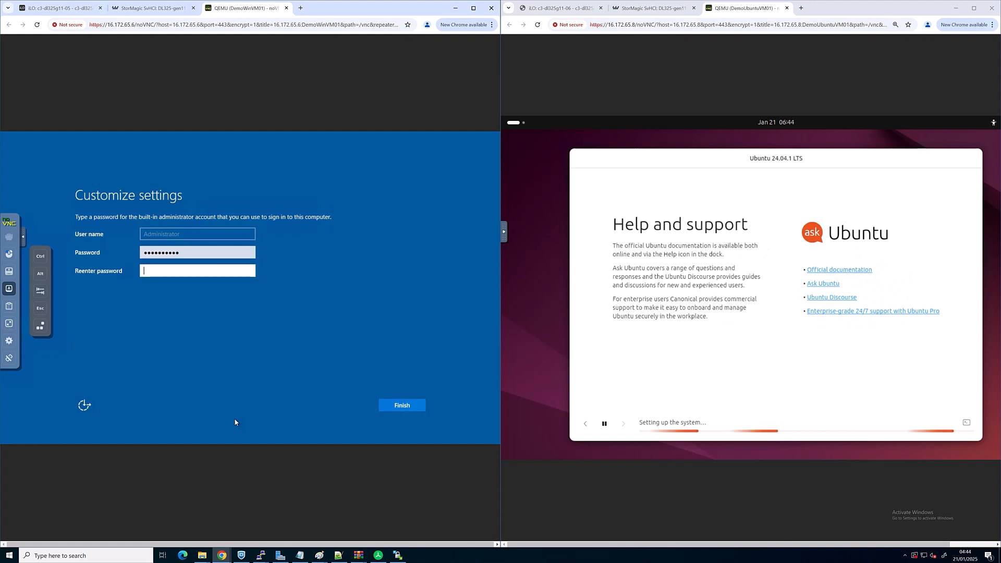
{"action": "type", "text": "••••••••••"}
{"action": "key", "text": "Return"}
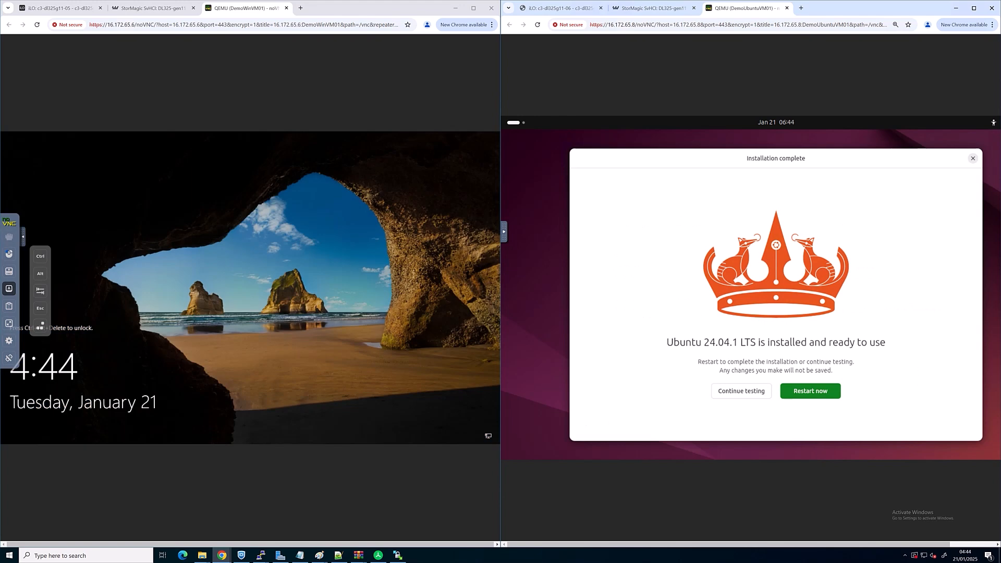
{"action": "left_click", "coordinate": [826, 395]}
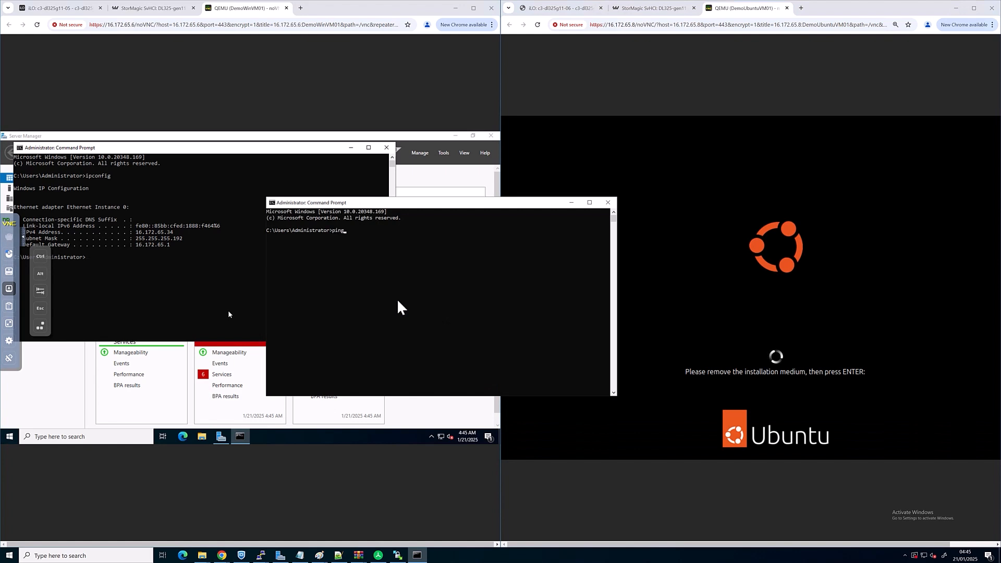
- Start a continuous ping to 16.172.65.34, then open Control Panel in small-icon view
{"action": "type", "text": "16.172.65.34 -t"}
{"action": "key", "text": "Return"}
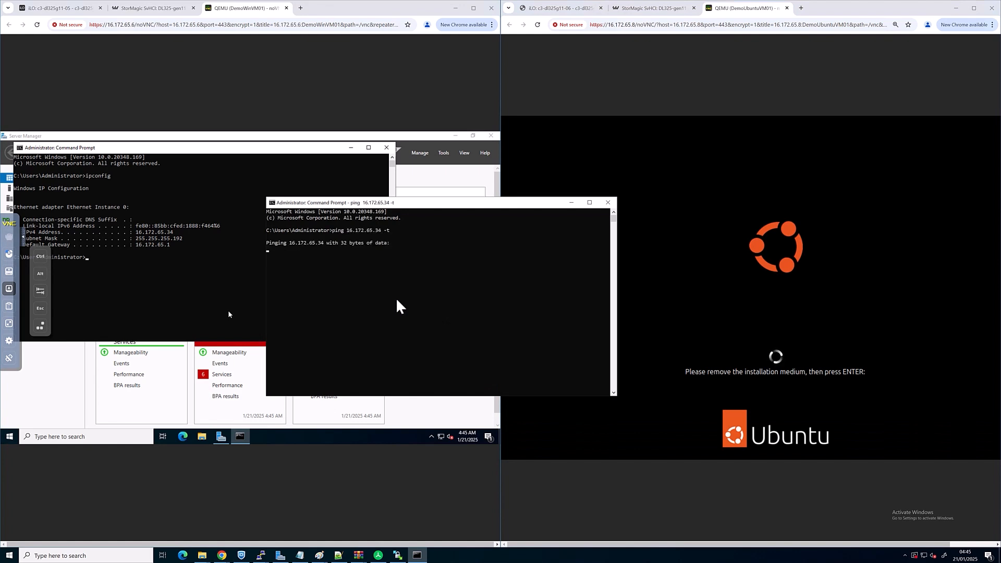
{"action": "left_click", "coordinate": [166, 391]}
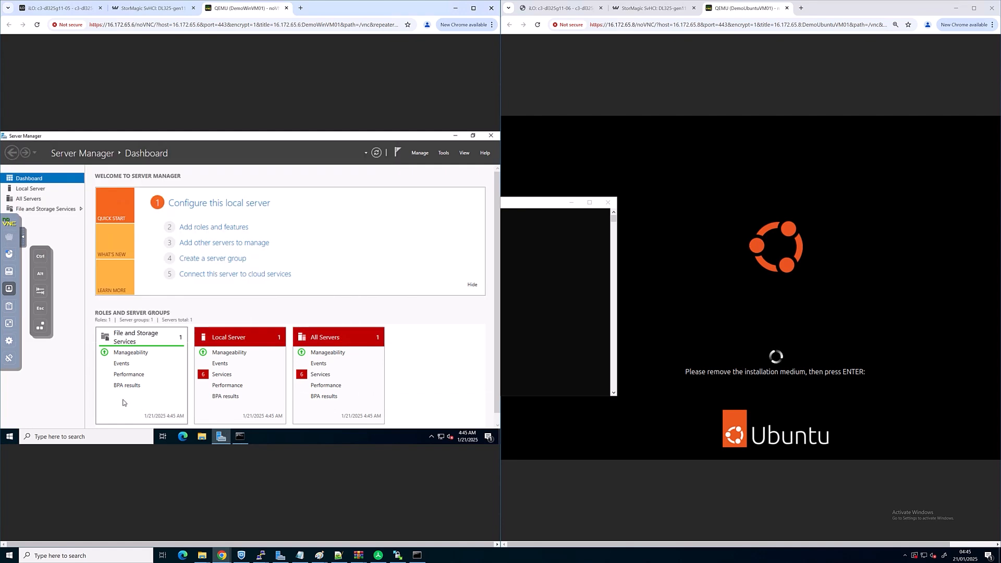
{"action": "left_click", "coordinate": [17, 435]}
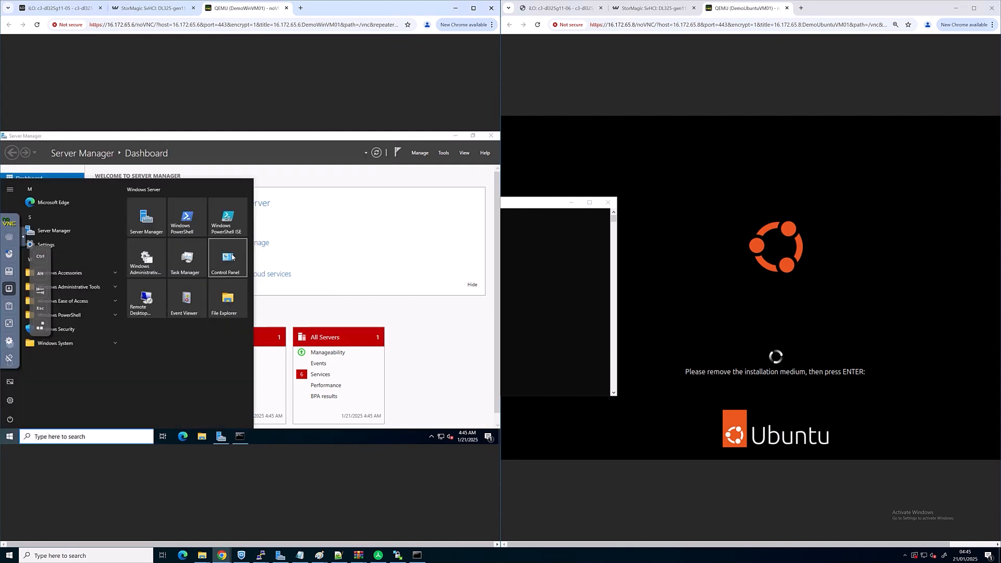
{"action": "left_click", "coordinate": [232, 257]}
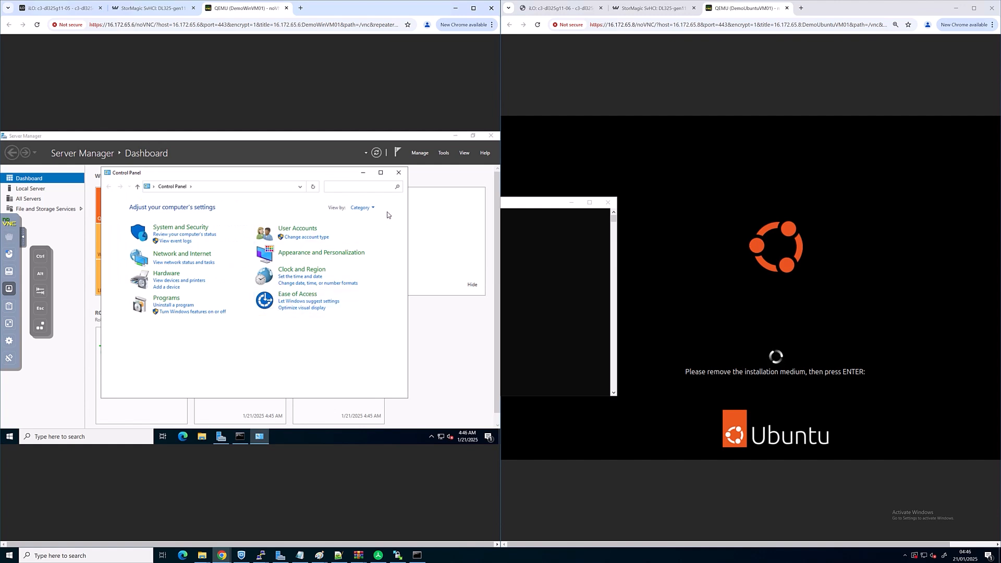
{"action": "left_click", "coordinate": [364, 211]}
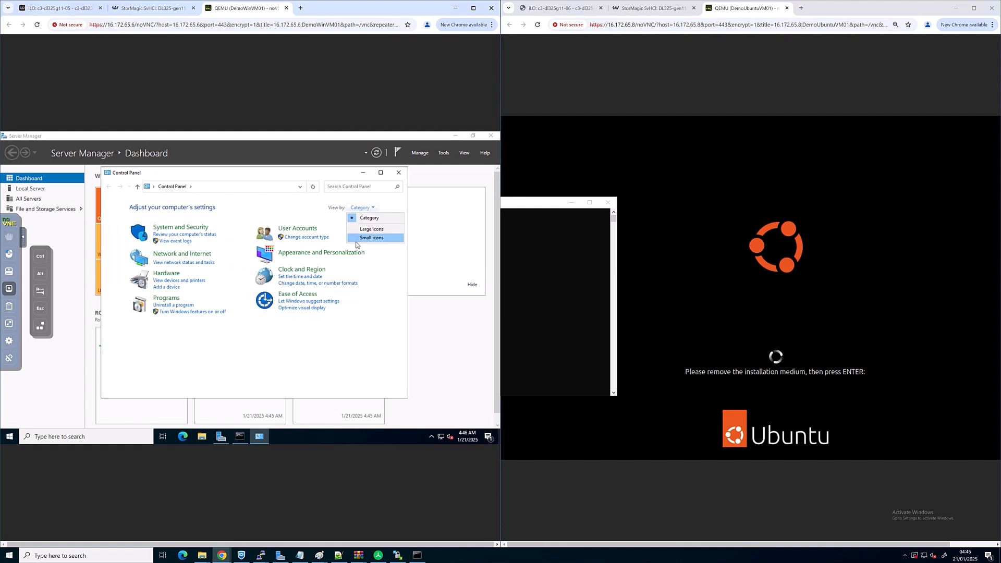
{"action": "left_click", "coordinate": [357, 240]}
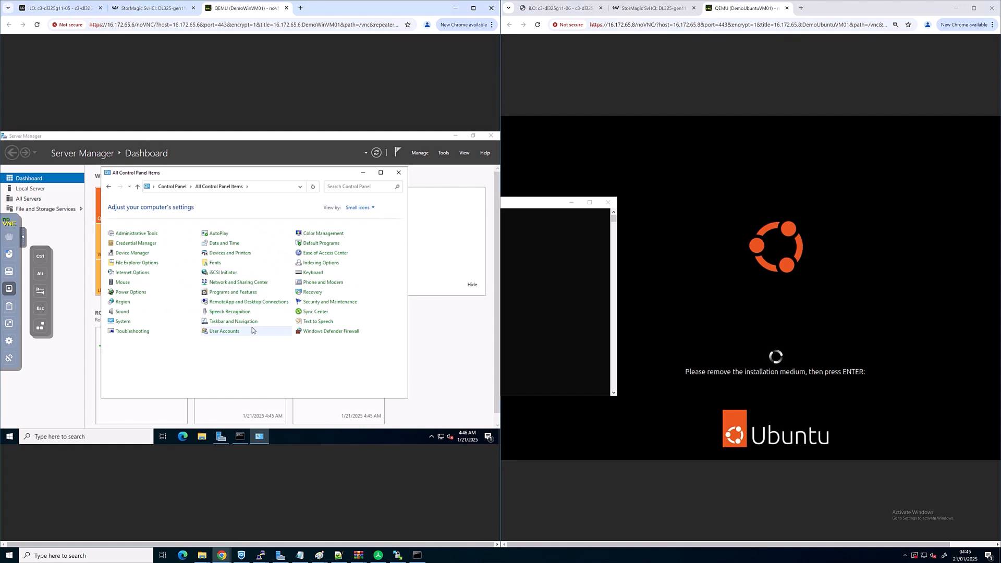
- Turn off Windows Defender Firewall for both public and private networks
{"action": "left_click", "coordinate": [310, 332]}
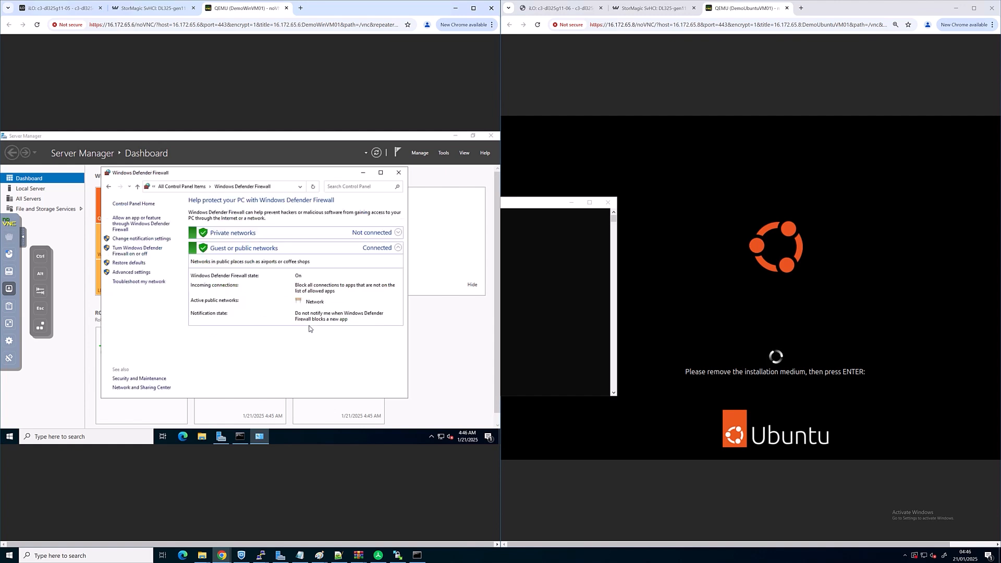
{"action": "left_click", "coordinate": [128, 252]}
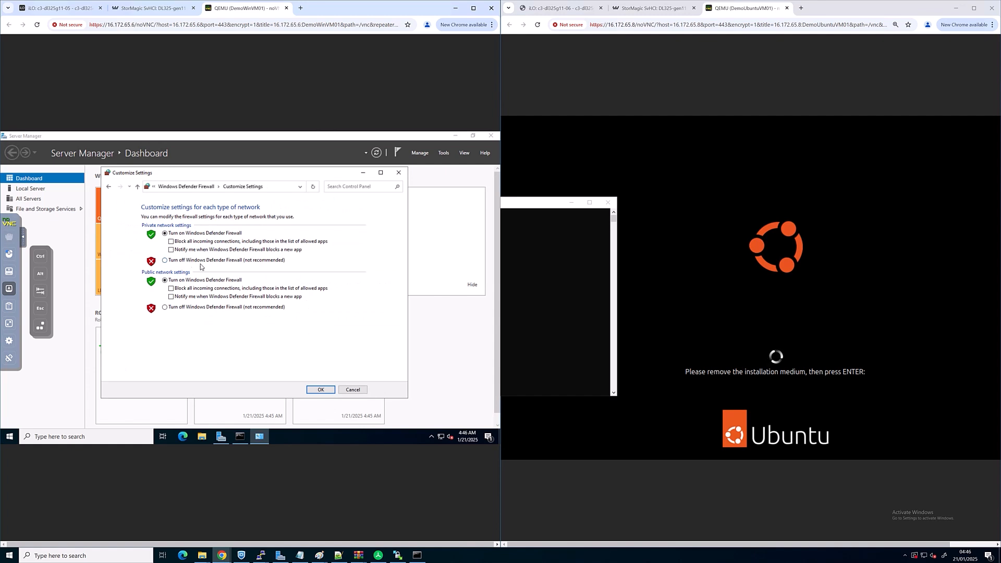
{"action": "left_click", "coordinate": [199, 309]}
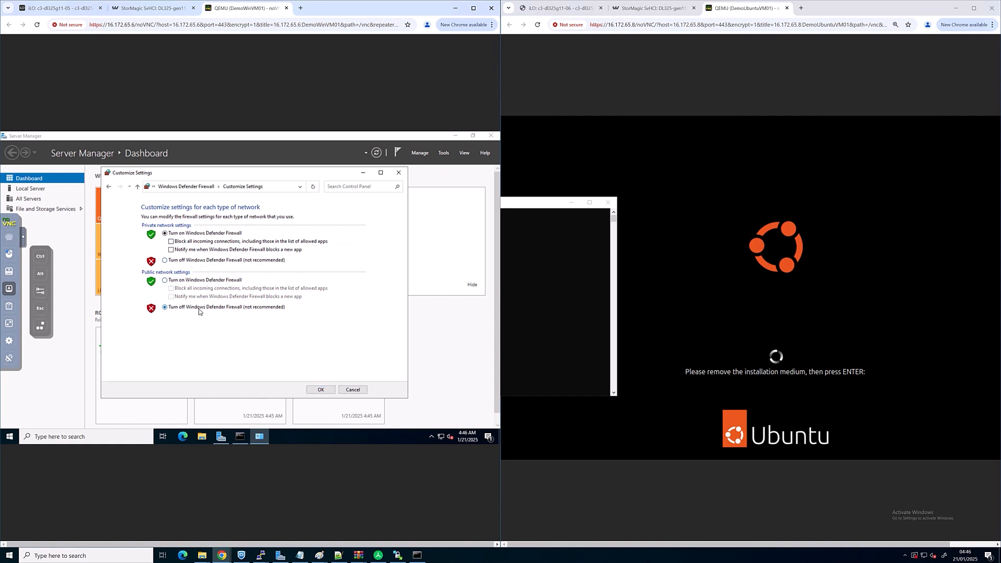
{"action": "left_click", "coordinate": [204, 261]}
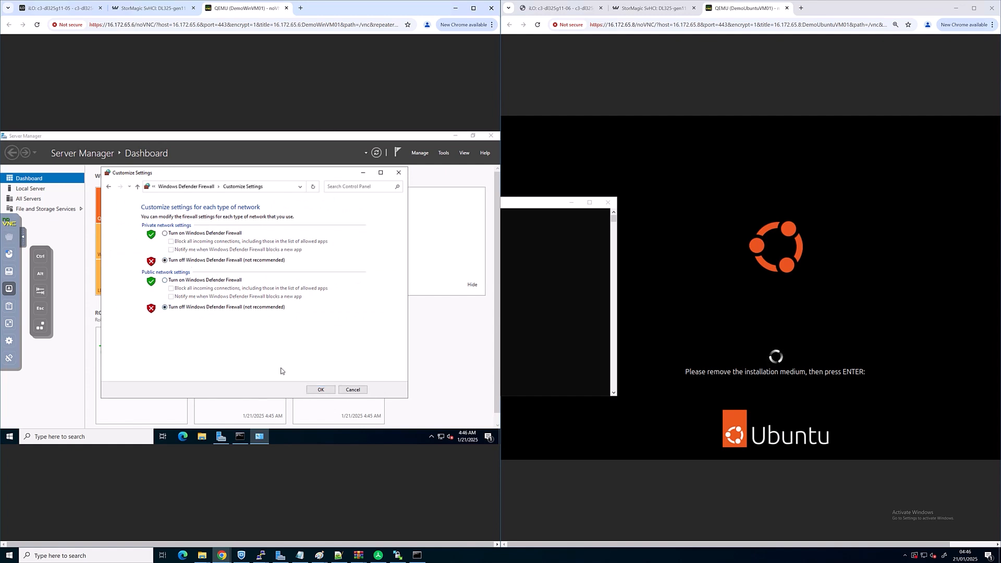
{"action": "left_click", "coordinate": [326, 390]}
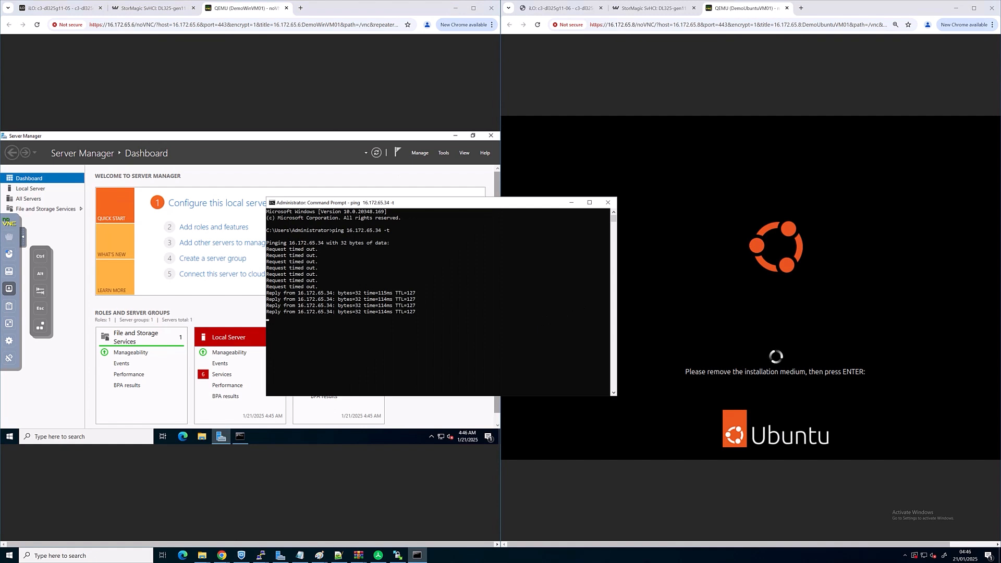
- Let Ubuntu continue booting and open a second administrator Command Prompt lower on screen
{"action": "key", "text": "Return"}
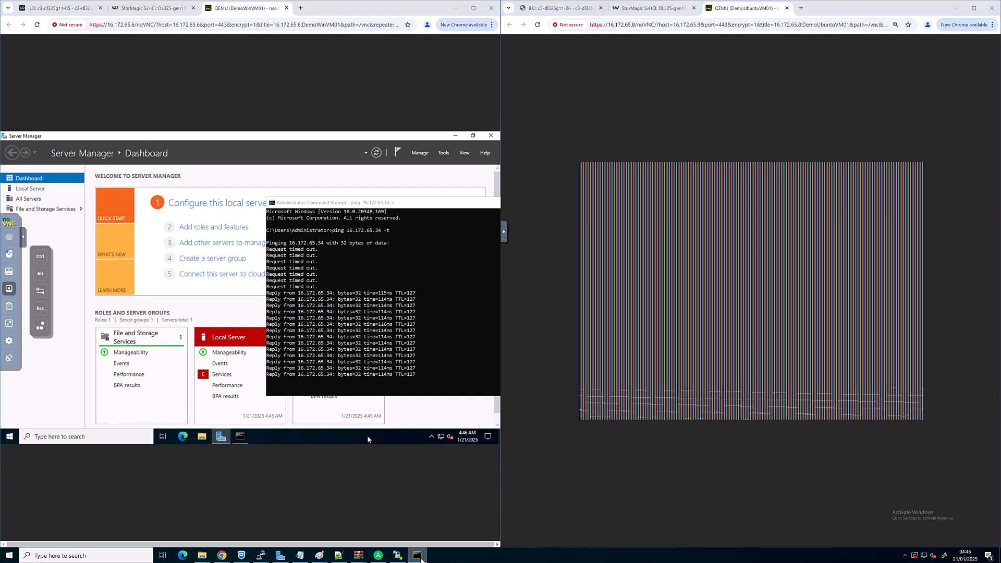
{"action": "right_click", "coordinate": [420, 556]}
{"action": "left_click", "coordinate": [404, 513]}
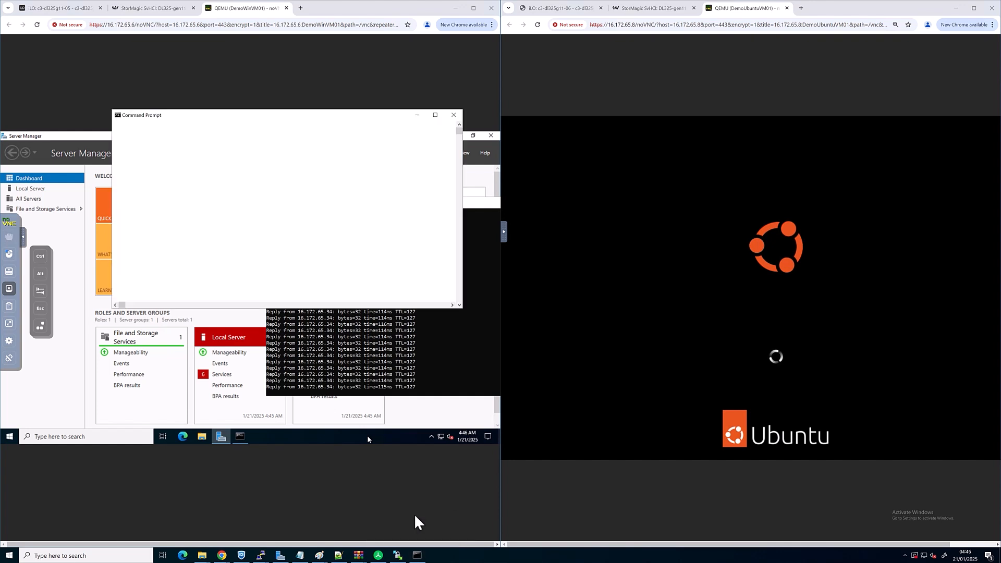
{"action": "left_click_drag", "start_coordinate": [302, 116], "coordinate": [658, 344]}
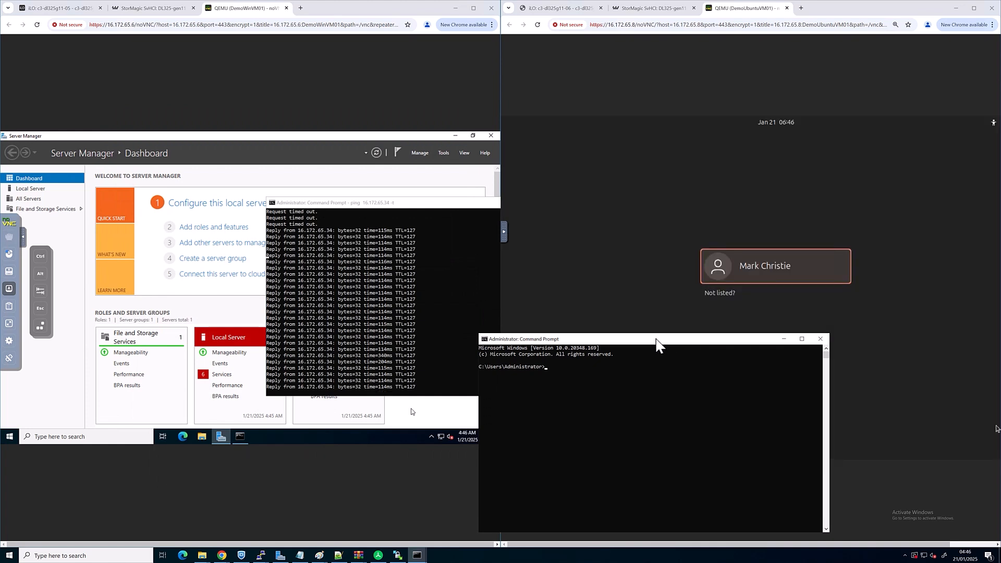
- Sign in to Ubuntu and run ip addr to find its address 16.172.65.36
{"action": "left_click", "coordinate": [770, 264]}
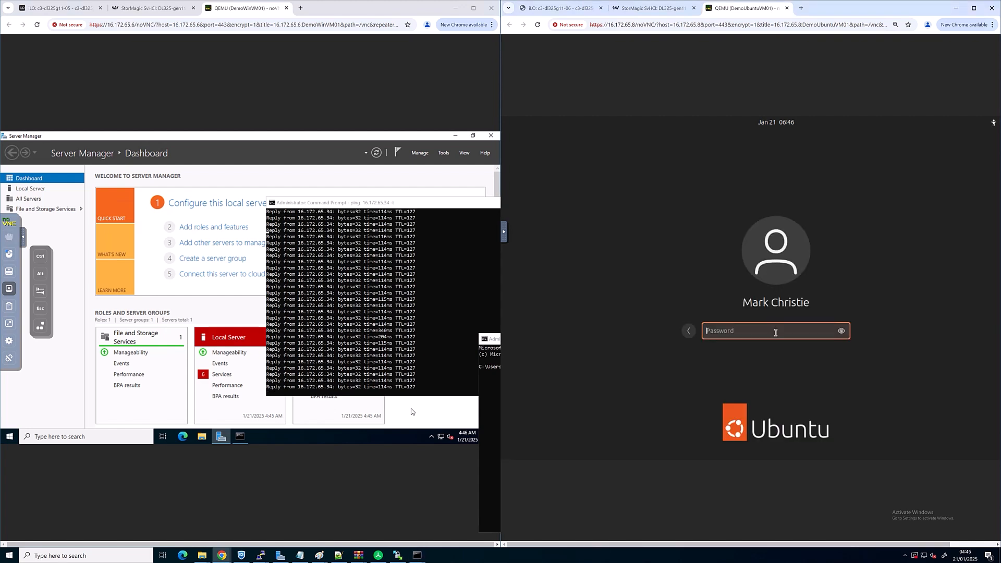
{"action": "type", "text": "**********"}
{"action": "key", "text": "Return"}
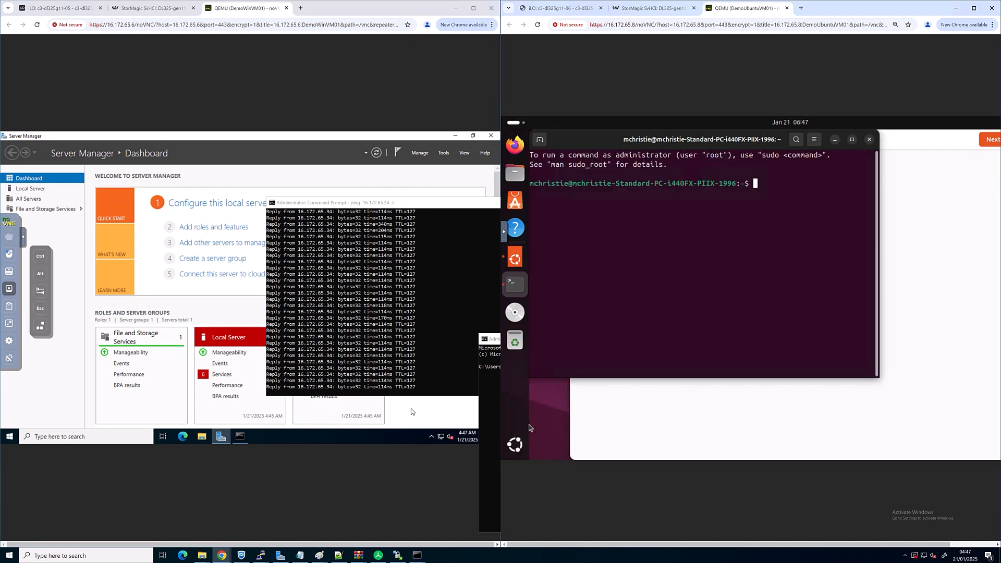
{"action": "type", "text": "ip addr"}
{"action": "key", "text": "Return"}
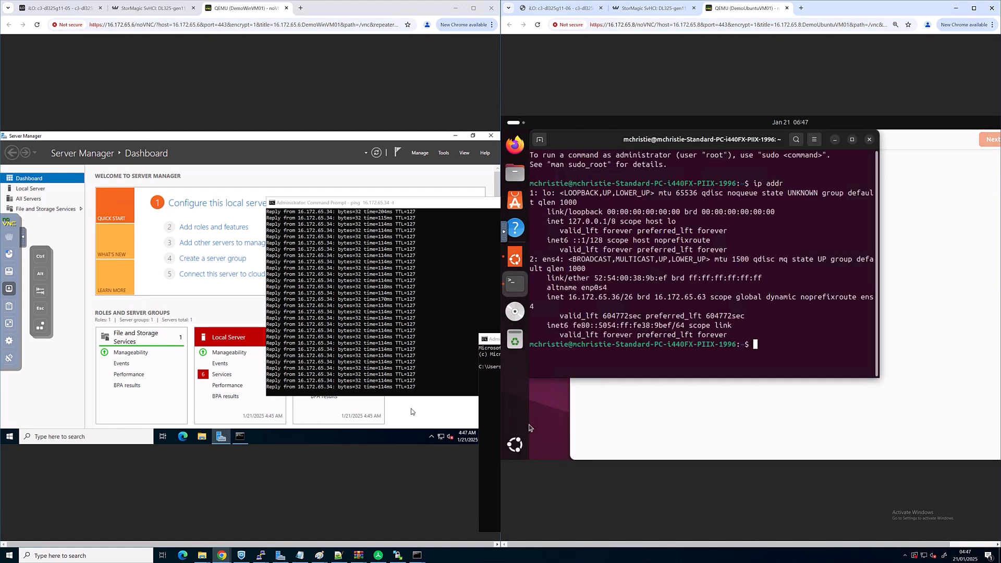
- Run ping 16.172.65.36 -t in the new Command Prompt
{"action": "mouse_move", "coordinate": [420, 556]}
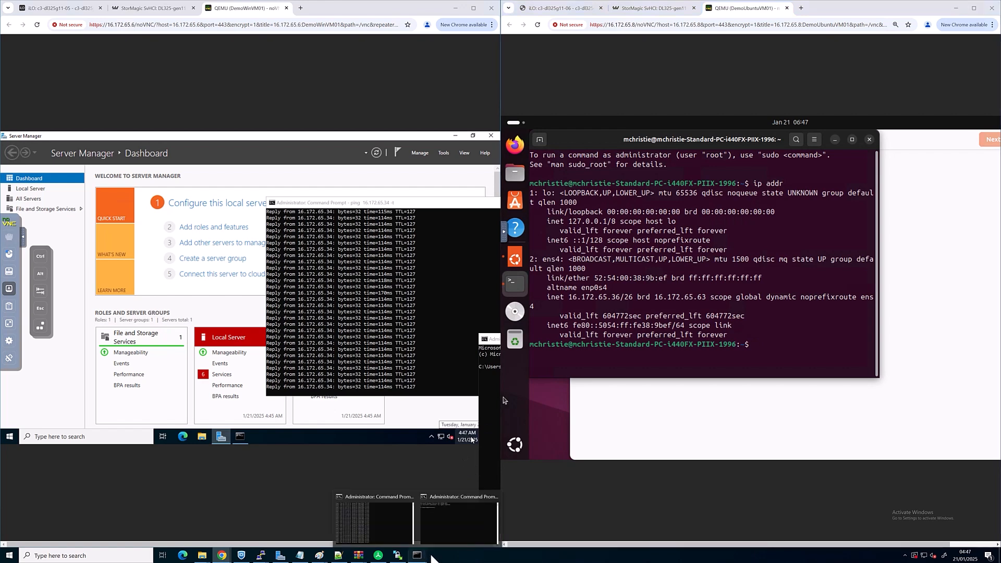
{"action": "left_click", "coordinate": [493, 506]}
{"action": "type", "text": "pin"}
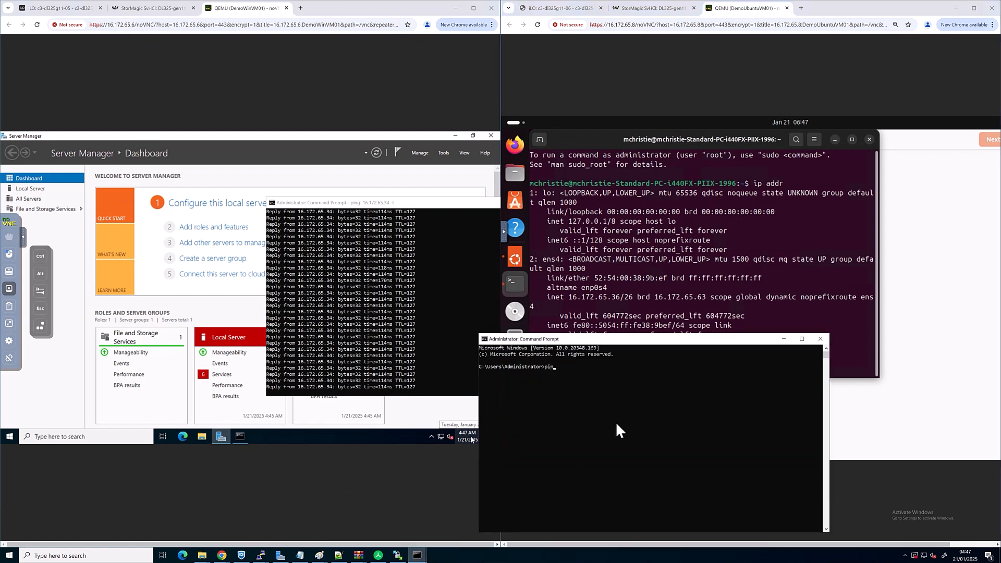
{"action": "type", "text": "g 16.172.65.36 -t"}
{"action": "key", "text": "Return"}
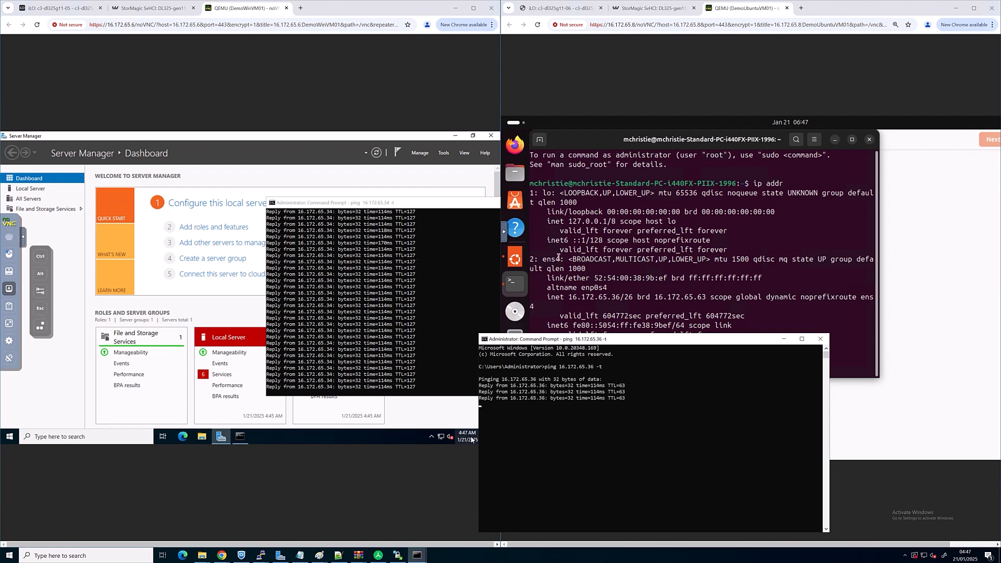
{"action": "left_click", "coordinate": [268, 137]}
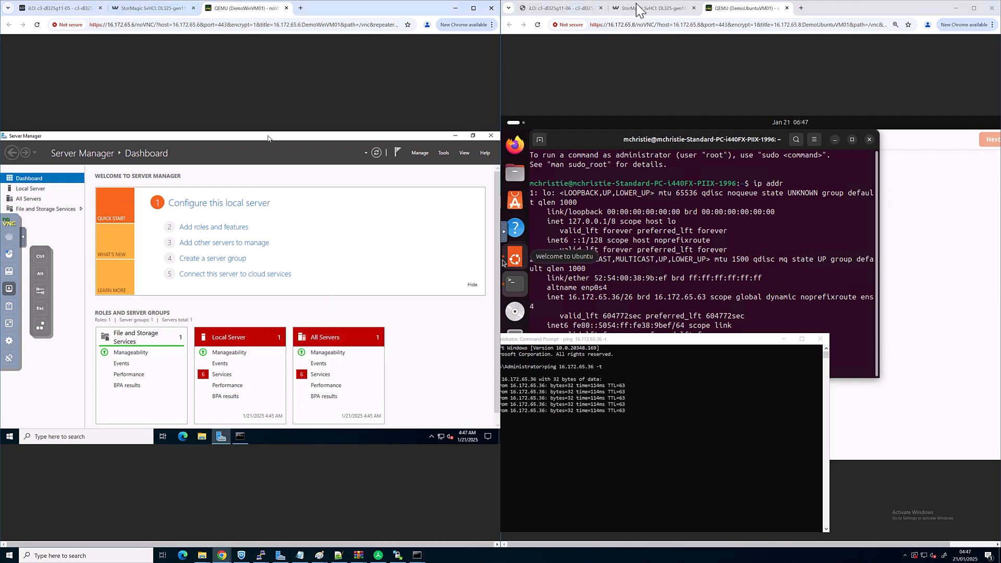
- Switch both browsers to SvHCI and show the Virtual Machines list on each host
{"action": "left_click", "coordinate": [652, 8]}
{"action": "left_click", "coordinate": [142, 12]}
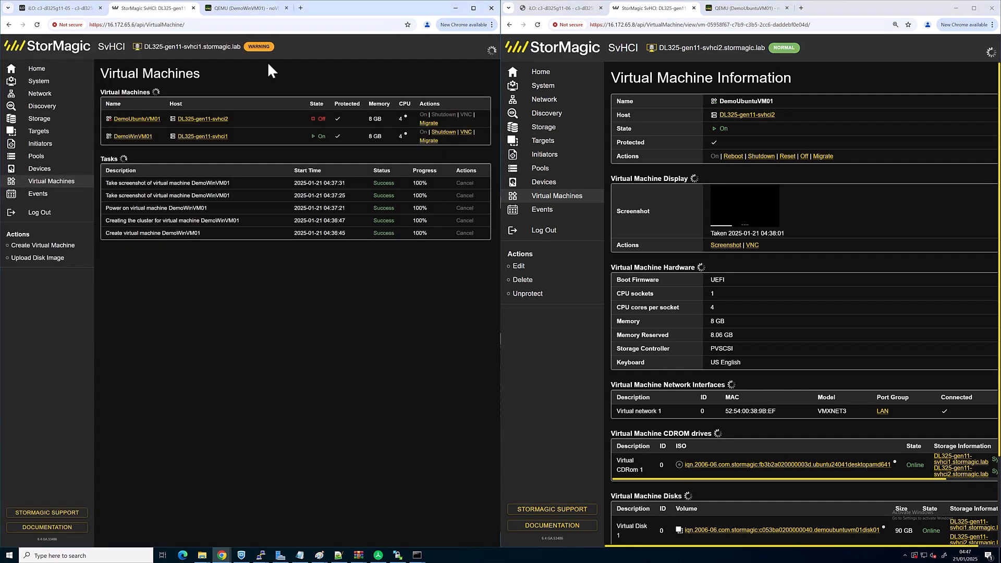
{"action": "left_click", "coordinate": [557, 195]}
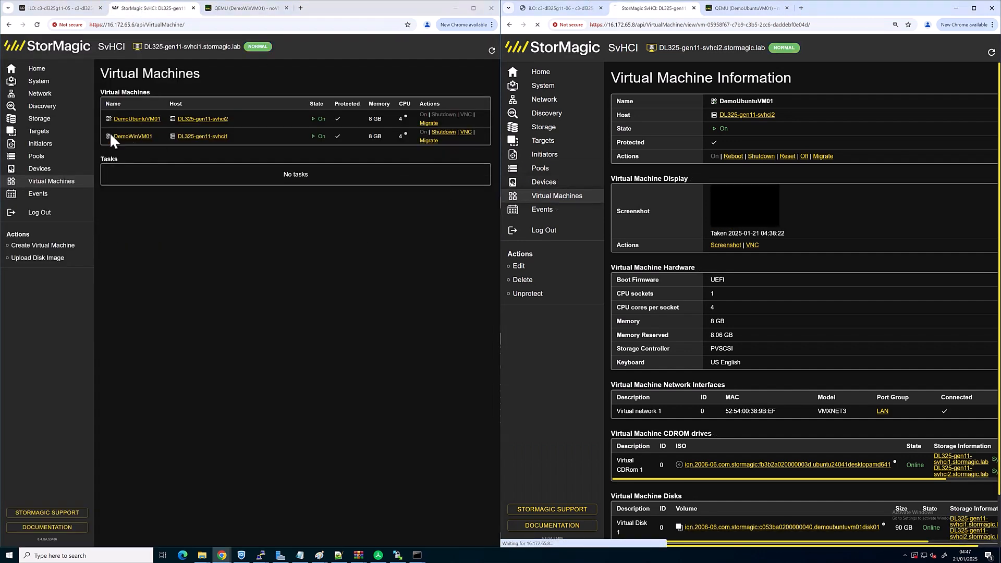
{"action": "left_click", "coordinate": [65, 183]}
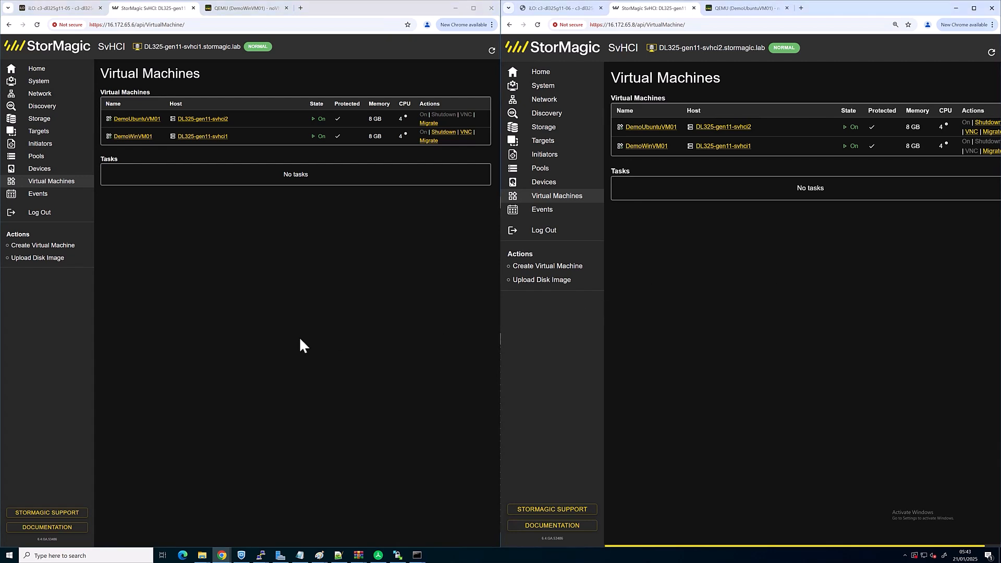
- Stack the 16.172.65.34 and 16.172.65.36 ping windows on the right, then switch the left browser to iLO
{"action": "mouse_move", "coordinate": [417, 553]}
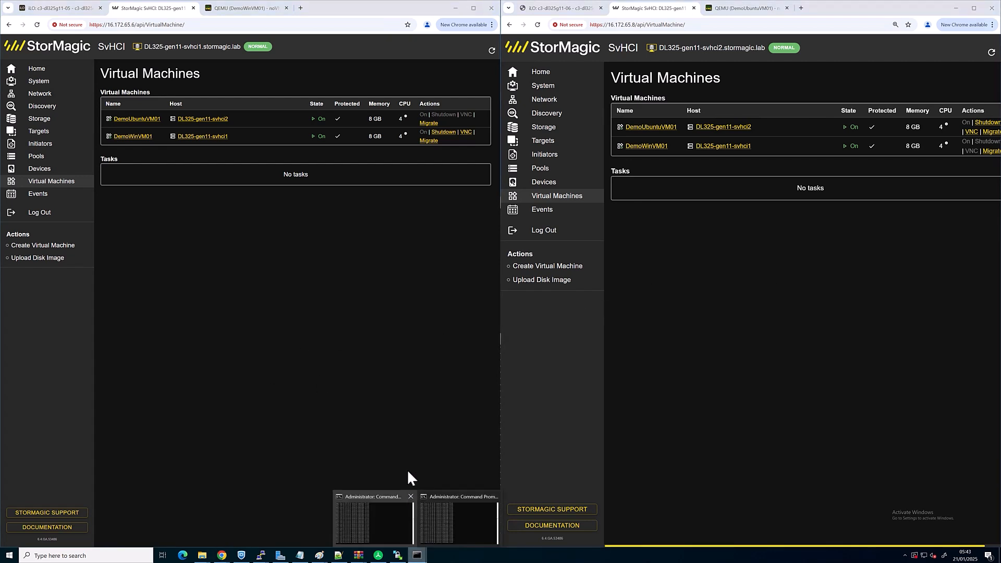
{"action": "left_click", "coordinate": [377, 521]}
{"action": "left_click_drag", "start_coordinate": [385, 299], "coordinate": [604, 299]}
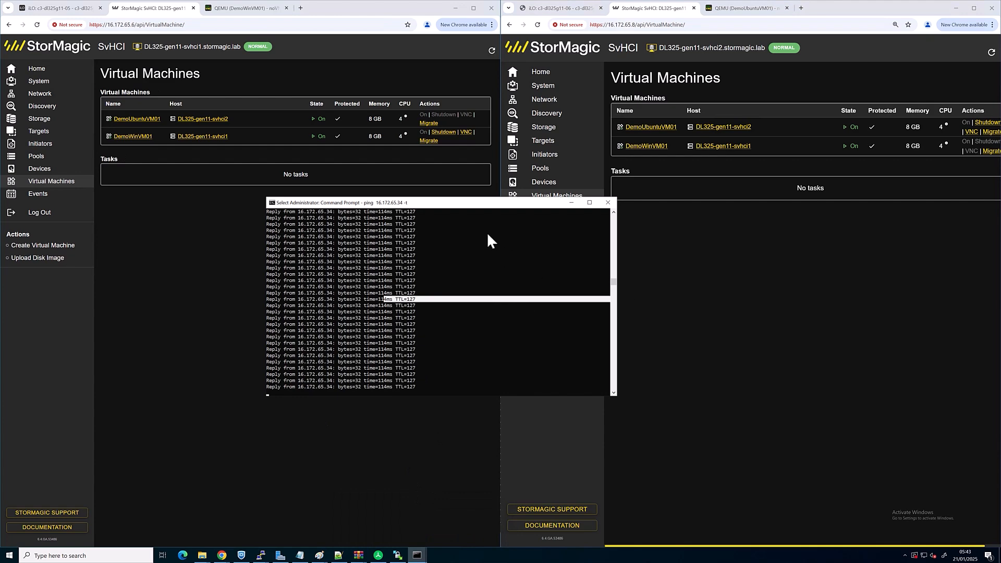
{"action": "left_click_drag", "start_coordinate": [472, 208], "coordinate": [776, 218]}
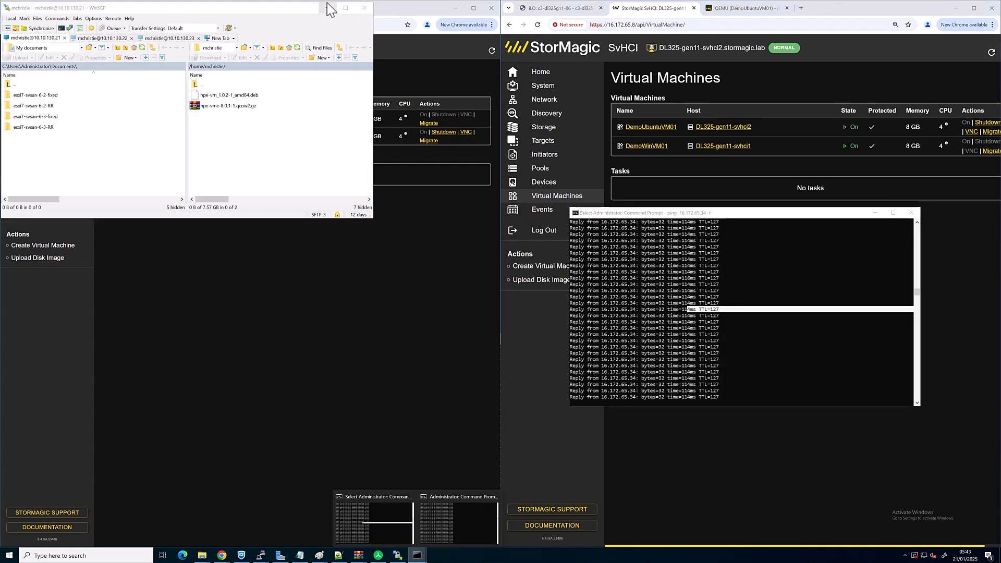
{"action": "mouse_move", "coordinate": [417, 555]}
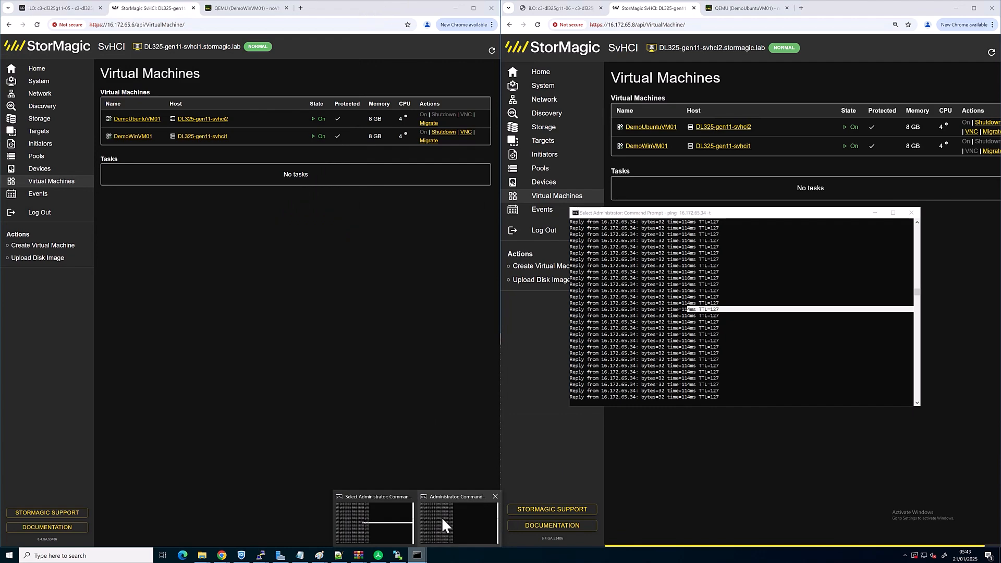
{"action": "left_click", "coordinate": [442, 517]}
{"action": "left_click_drag", "start_coordinate": [696, 344], "coordinate": [809, 338]}
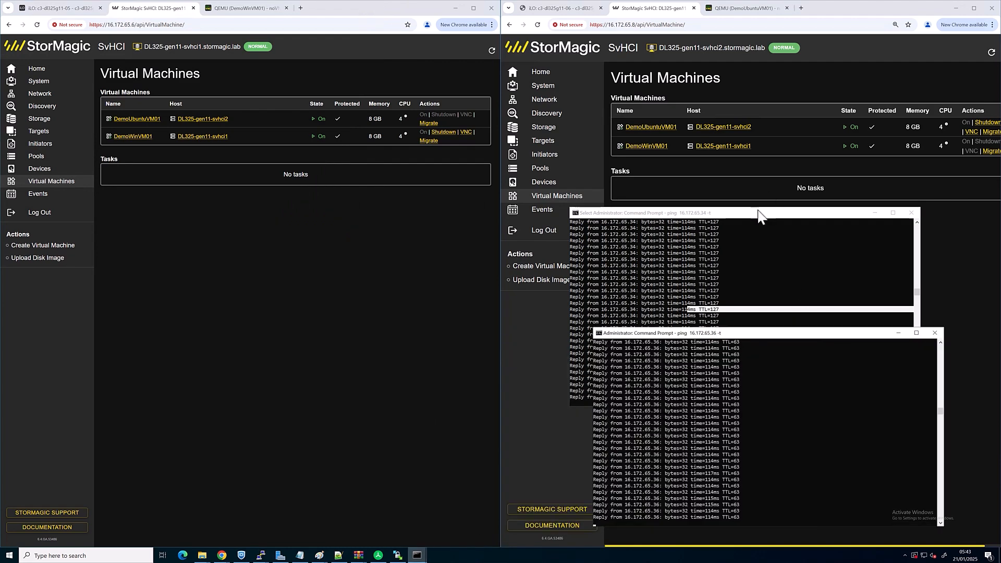
{"action": "left_click_drag", "start_coordinate": [759, 214], "coordinate": [801, 185]}
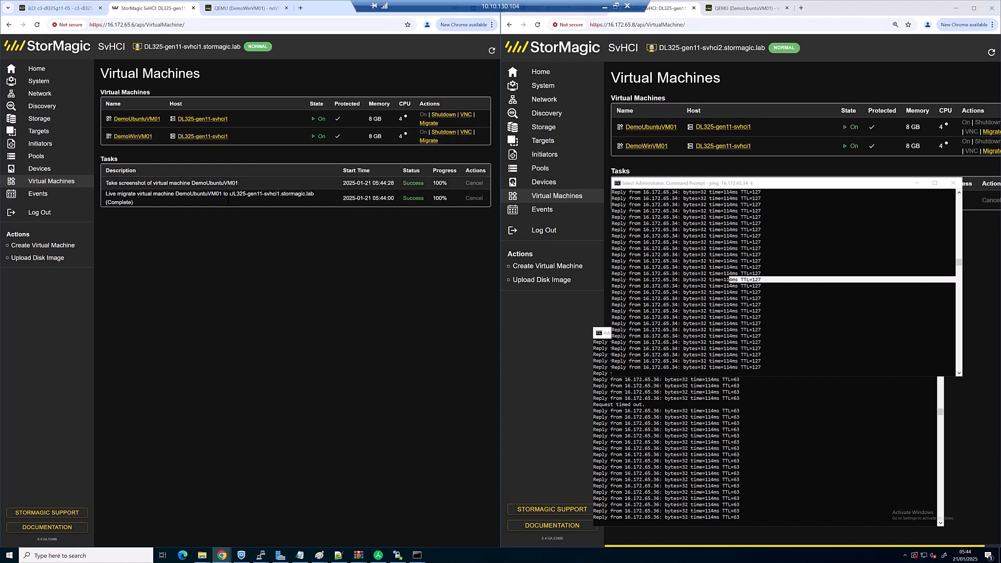
{"action": "left_click", "coordinate": [57, 8]}
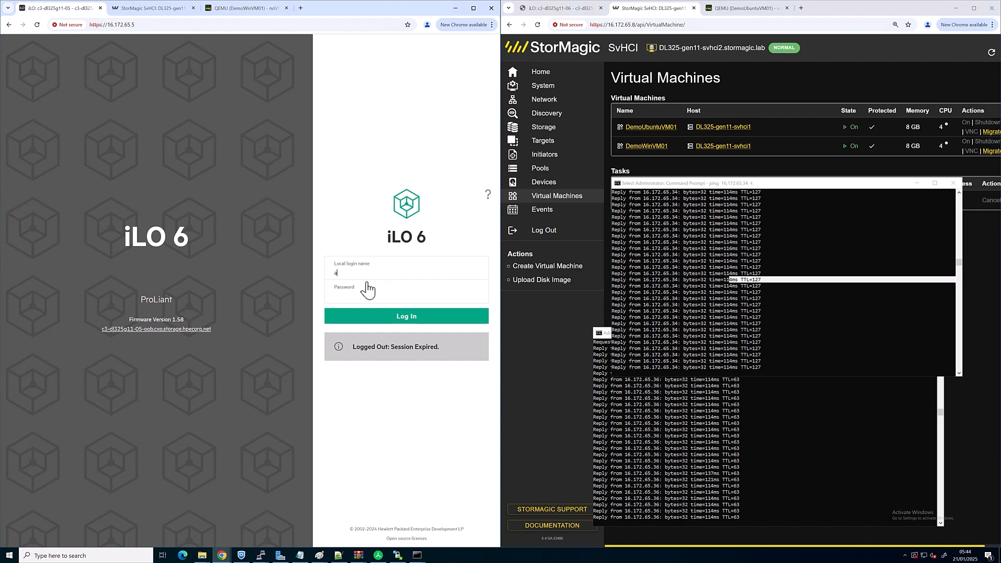
- Log in to iLO 6 as administrator with the account password
{"action": "type", "text": "administrator"}
{"action": "key", "text": "Tab"}
{"action": "type", "text": "********"}
{"action": "key", "text": "Return"}
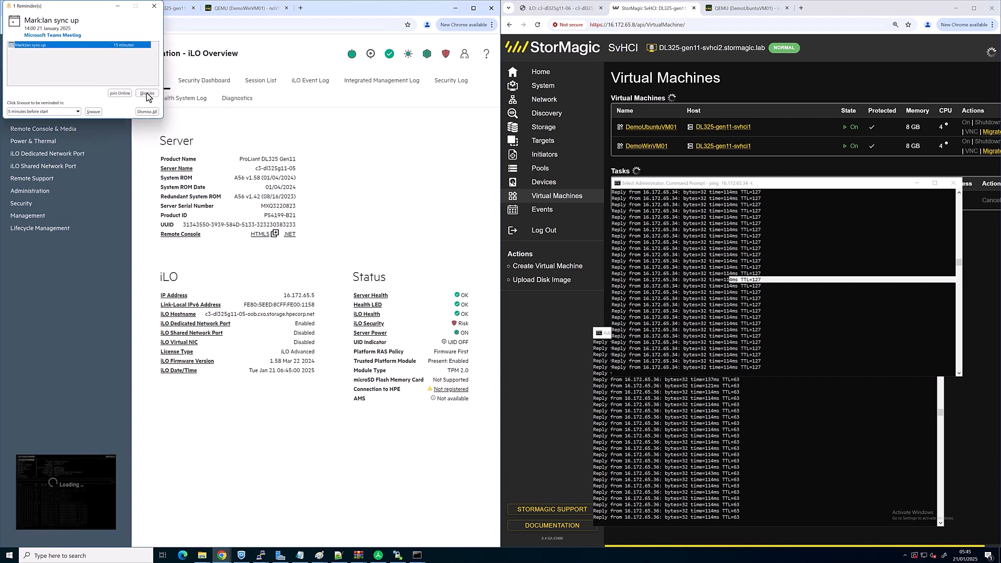
- Dismiss the meeting reminder and launch the HTML5 remote console for the first host
{"action": "left_click", "coordinate": [147, 93]}
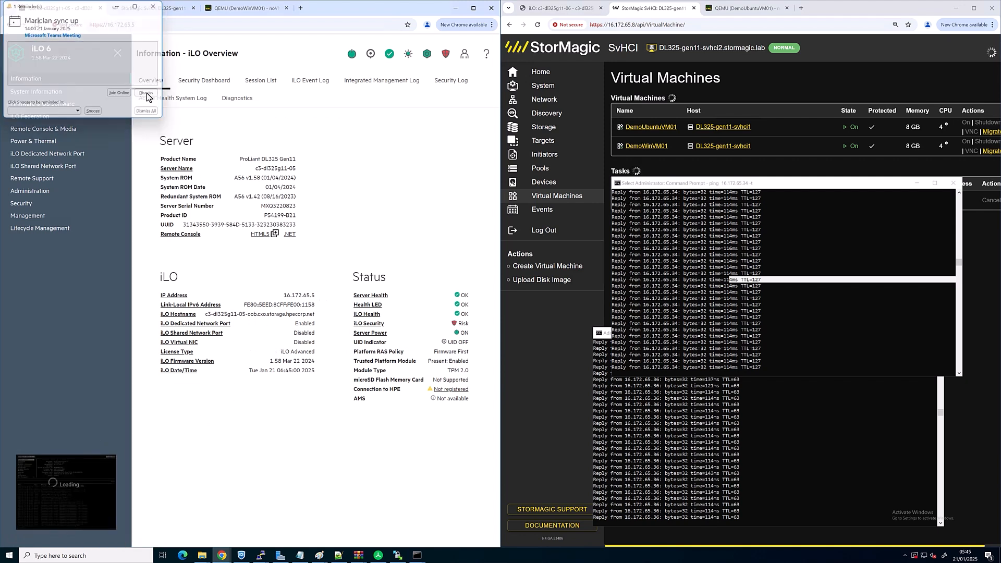
{"action": "left_click", "coordinate": [185, 314]}
{"action": "left_click", "coordinate": [103, 210]}
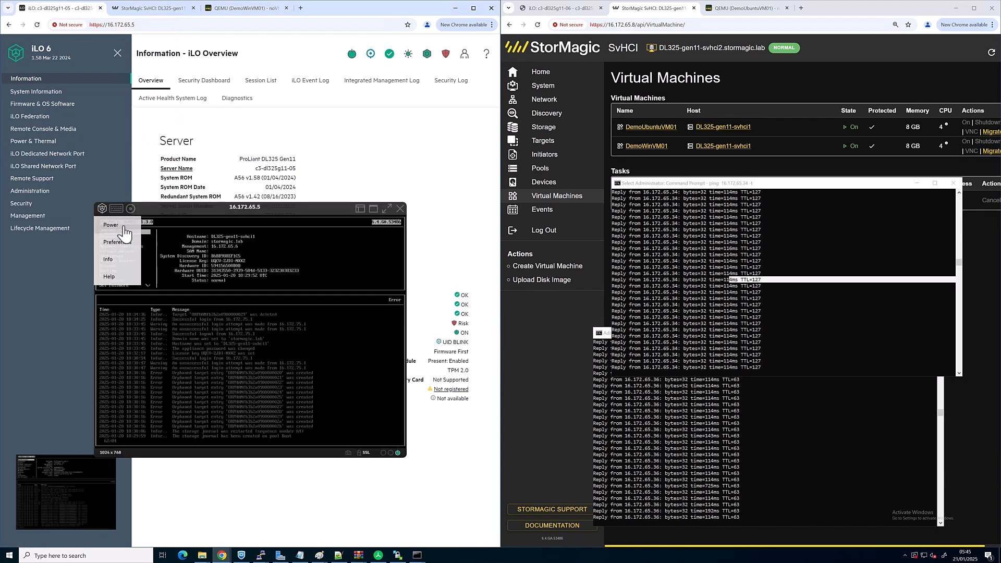
- Force host c3-dl325g11-05 off using Power > Press and Hold and confirm
{"action": "mouse_move", "coordinate": [111, 227]}
{"action": "left_click", "coordinate": [182, 248]}
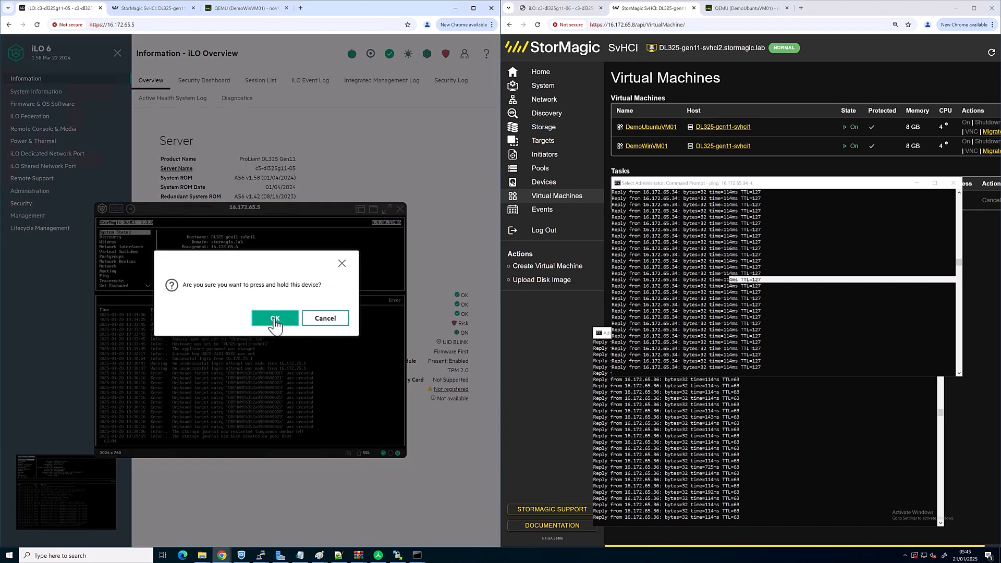
{"action": "left_click", "coordinate": [275, 319]}
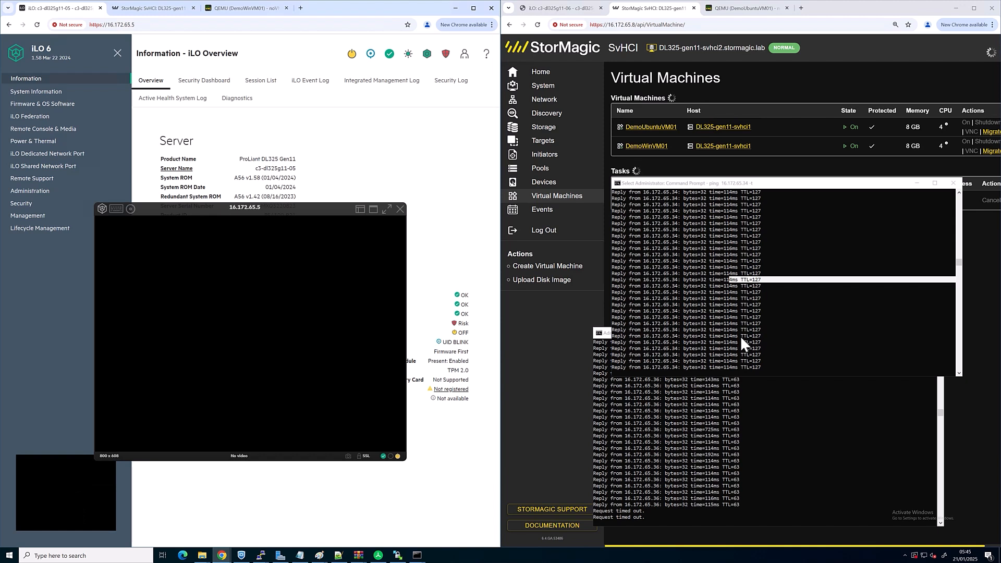
- Check the ping output showing both VMs back on DL325-gen11-svhci2, then open the c3-dl325g11-06 iLO tab
{"action": "left_click", "coordinate": [798, 331]}
{"action": "right_click", "coordinate": [864, 325]}
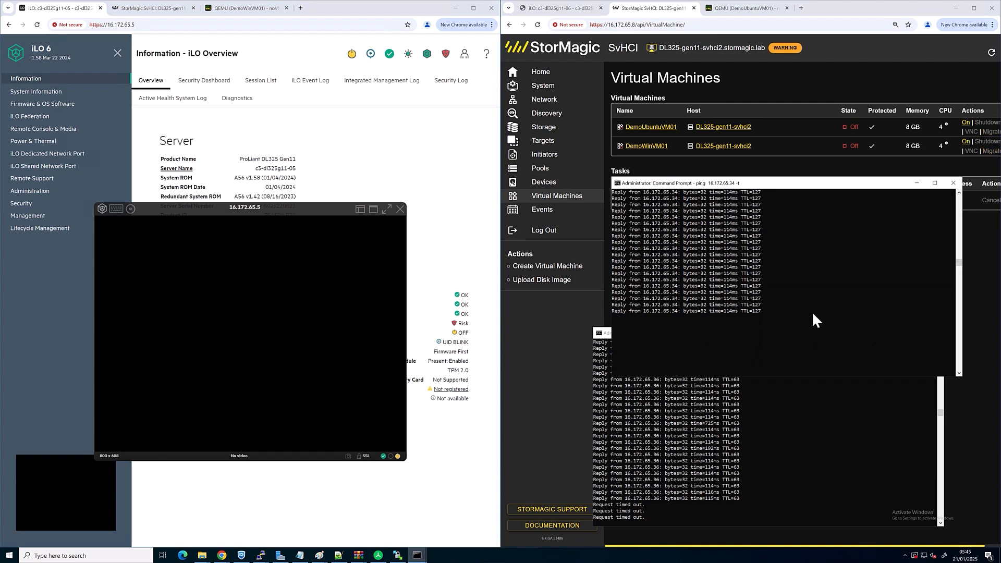
{"action": "left_click", "coordinate": [793, 323]}
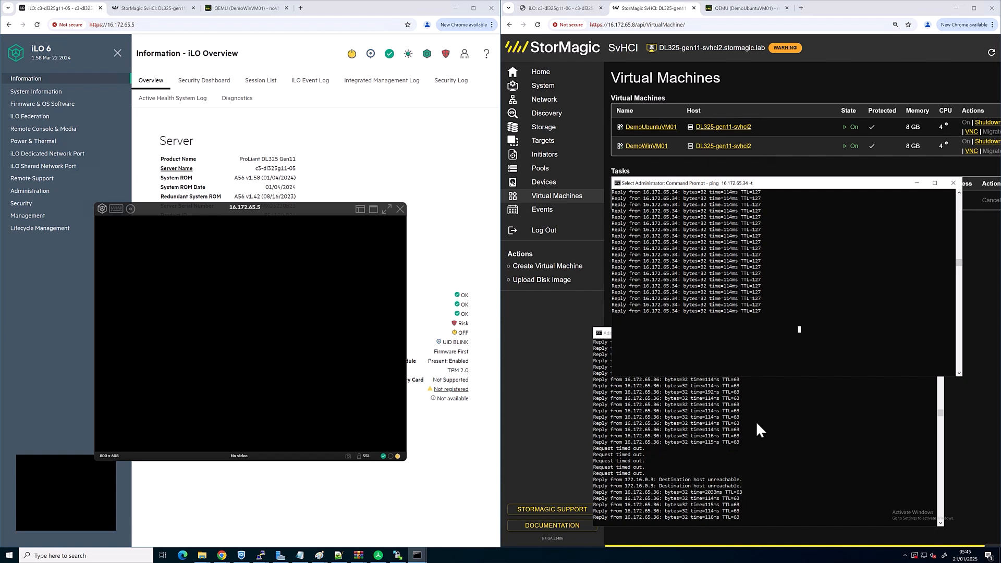
{"action": "right_click", "coordinate": [767, 334]}
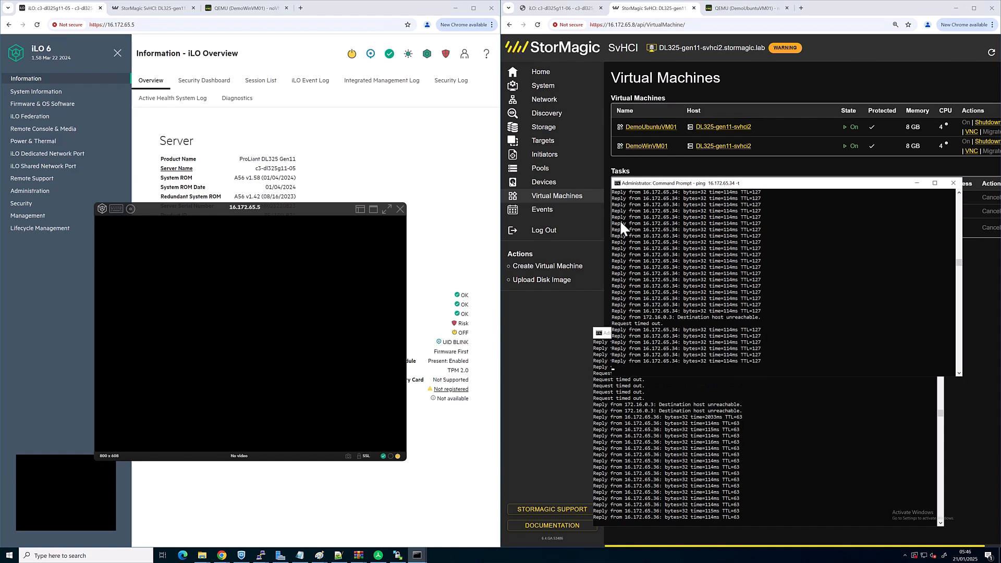
{"action": "left_click", "coordinate": [567, 9]}
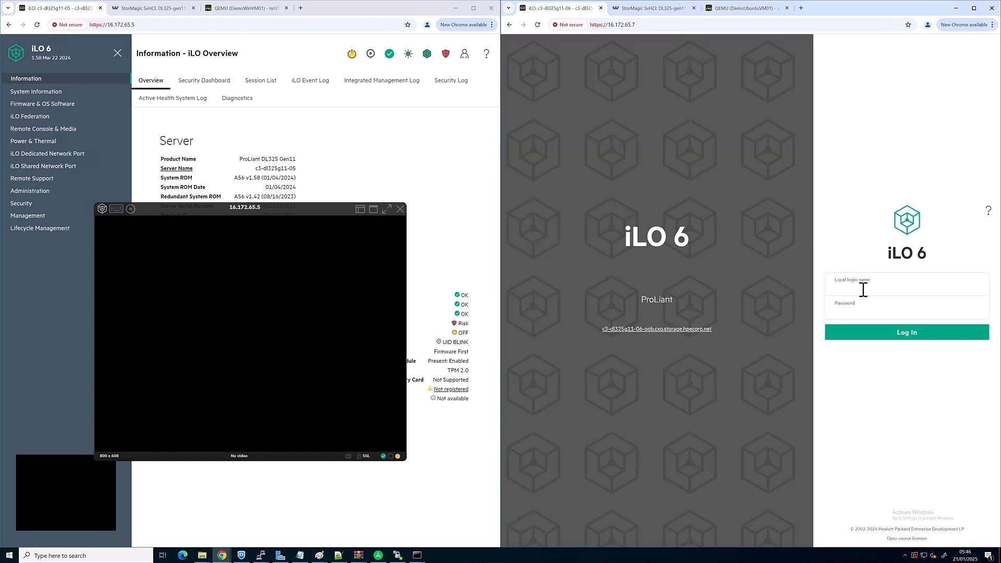
- Sign in to the c3-dl325g11-06 iLO with the administrator login and its password
{"action": "type", "text": "administrator"}
{"action": "key", "text": "Tab"}
{"action": "type", "text": "********"}
{"action": "key", "text": "Return"}
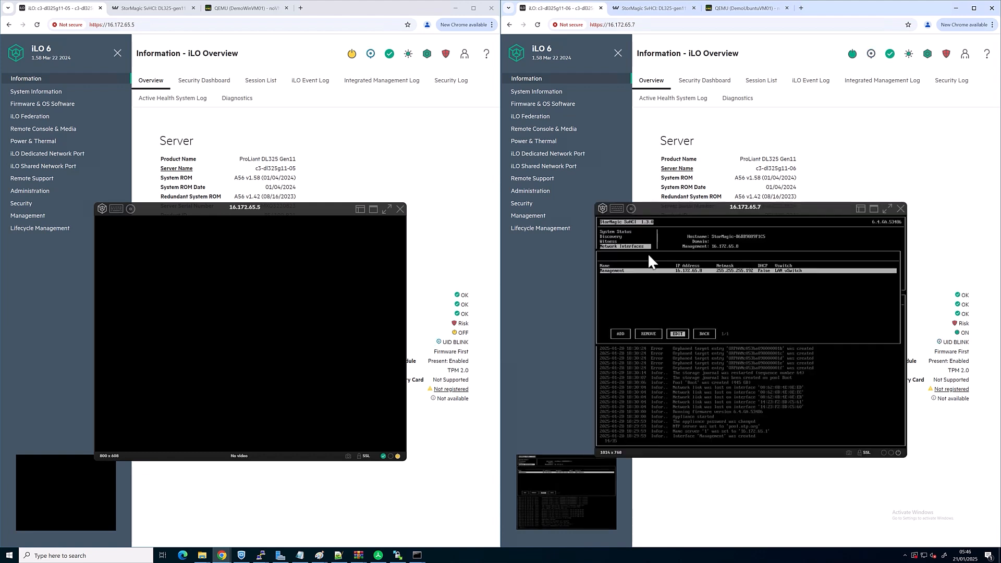
- Force the second host c3-dl325g11-06 off with a Press and Hold power action
{"action": "left_click", "coordinate": [603, 209]}
{"action": "mouse_move", "coordinate": [612, 224]}
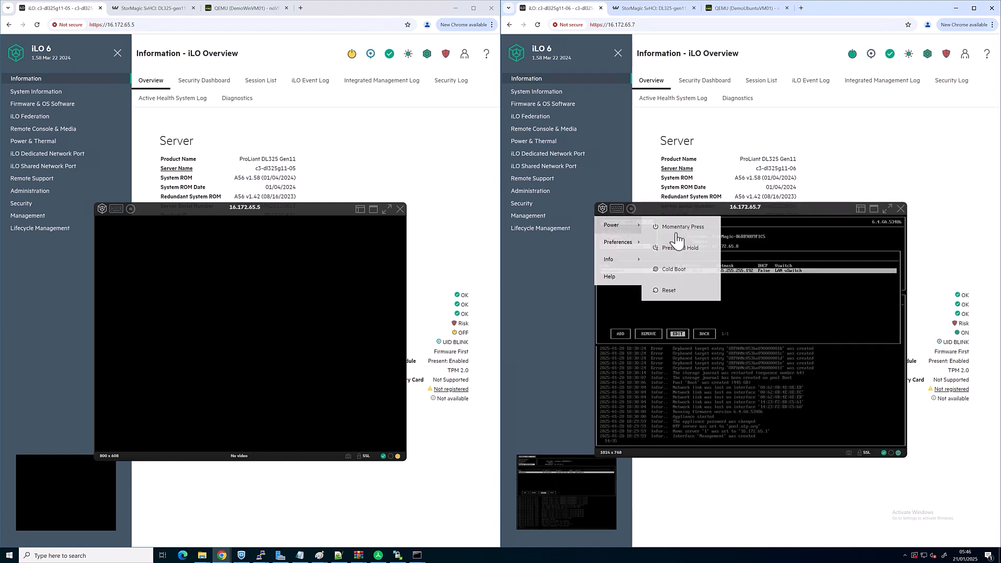
{"action": "left_click", "coordinate": [671, 250]}
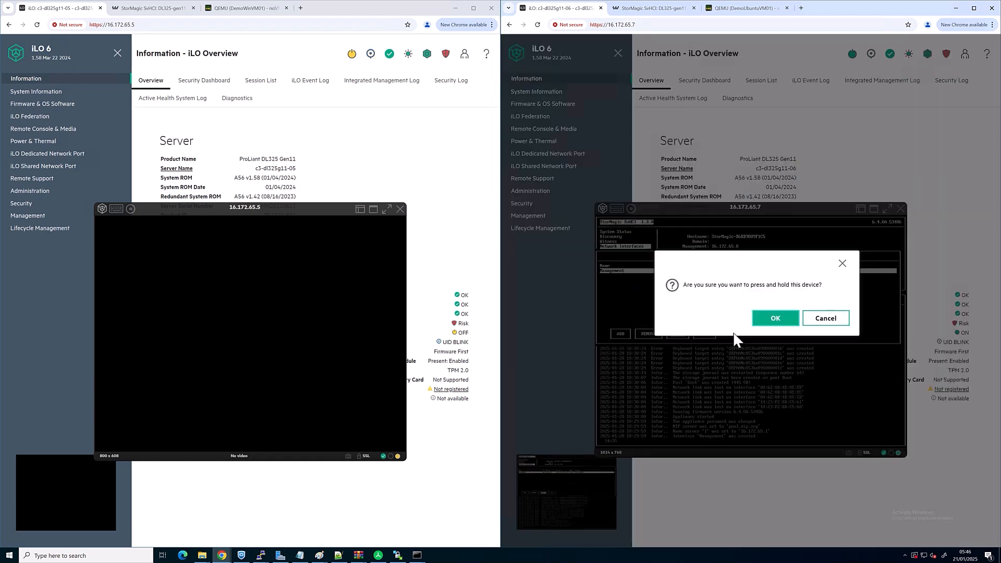
{"action": "left_click", "coordinate": [769, 324]}
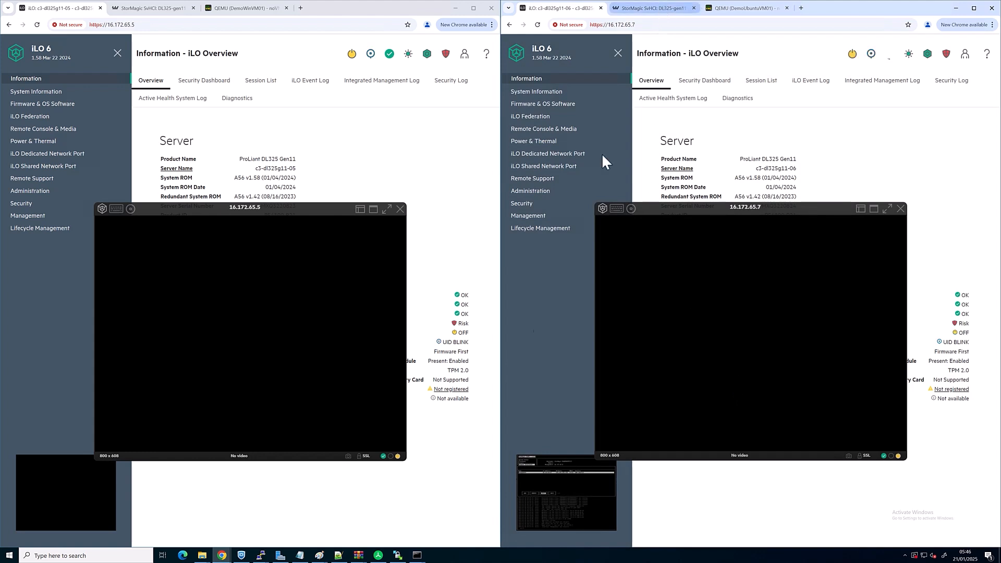
- Bring the ping Command Prompt forward to watch pings to both VMs time out
{"action": "left_click", "coordinate": [427, 518]}
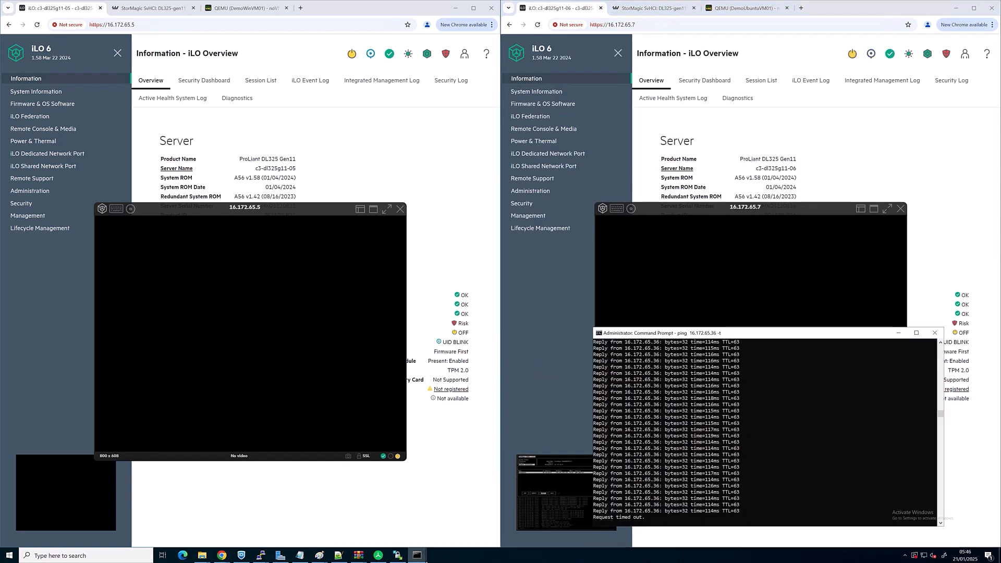
{"action": "mouse_move", "coordinate": [416, 554]}
{"action": "left_click", "coordinate": [386, 515]}
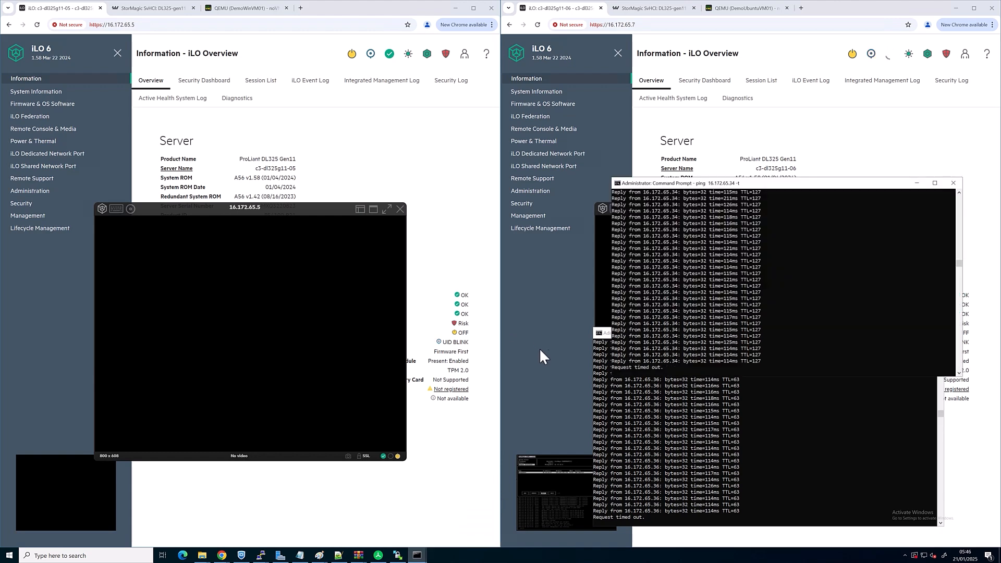
{"action": "left_click", "coordinate": [102, 208]}
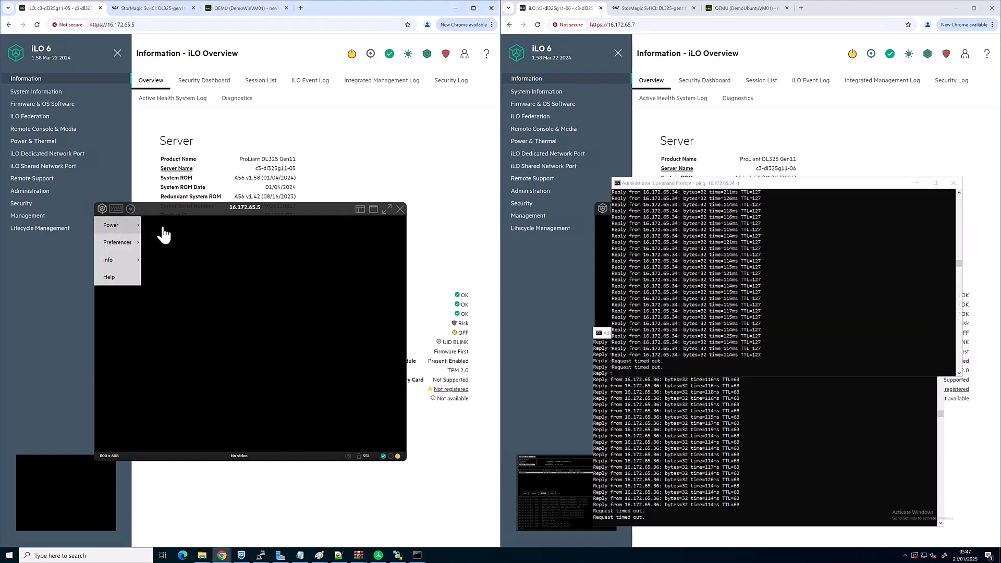
- Power c3-dl325g11-05 back on with a confirmed Momentary Press
{"action": "left_click", "coordinate": [180, 228]}
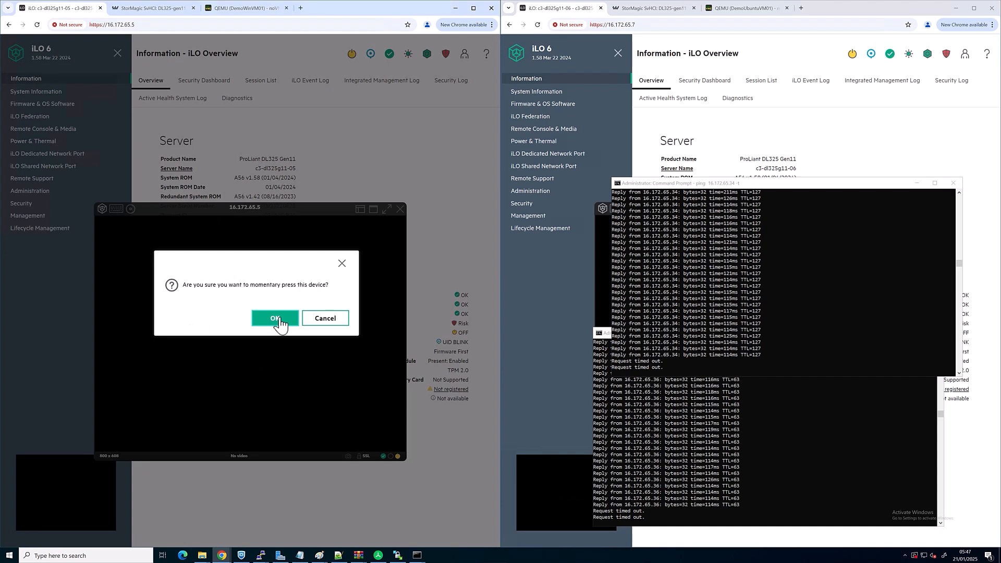
{"action": "left_click", "coordinate": [275, 318]}
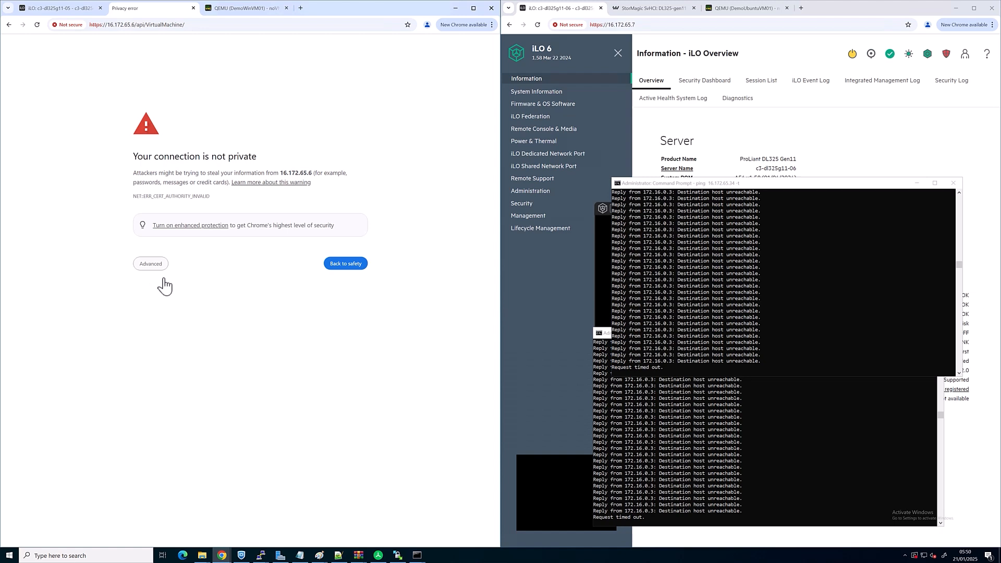
{"action": "left_click", "coordinate": [157, 265]}
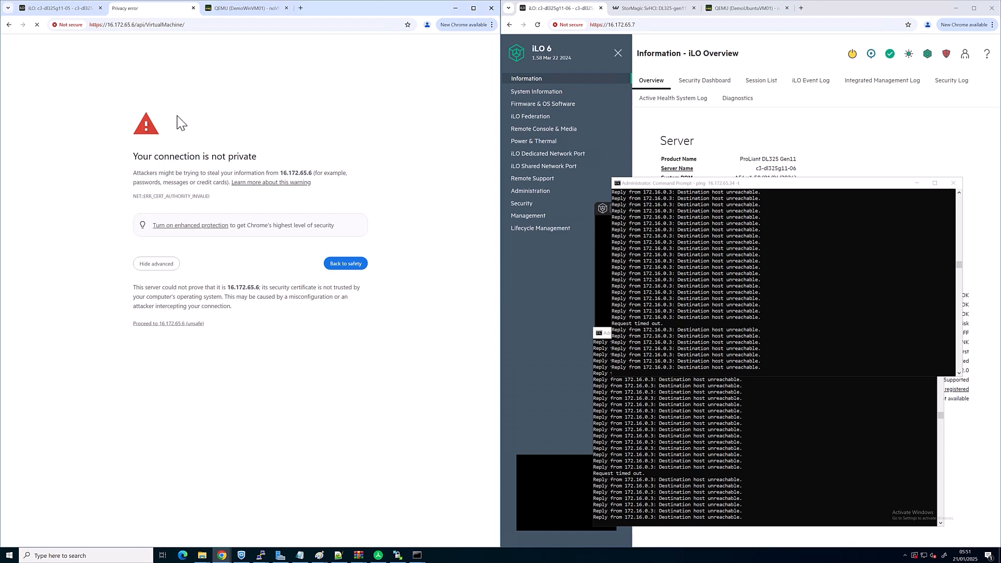
{"action": "left_click", "coordinate": [166, 23]}
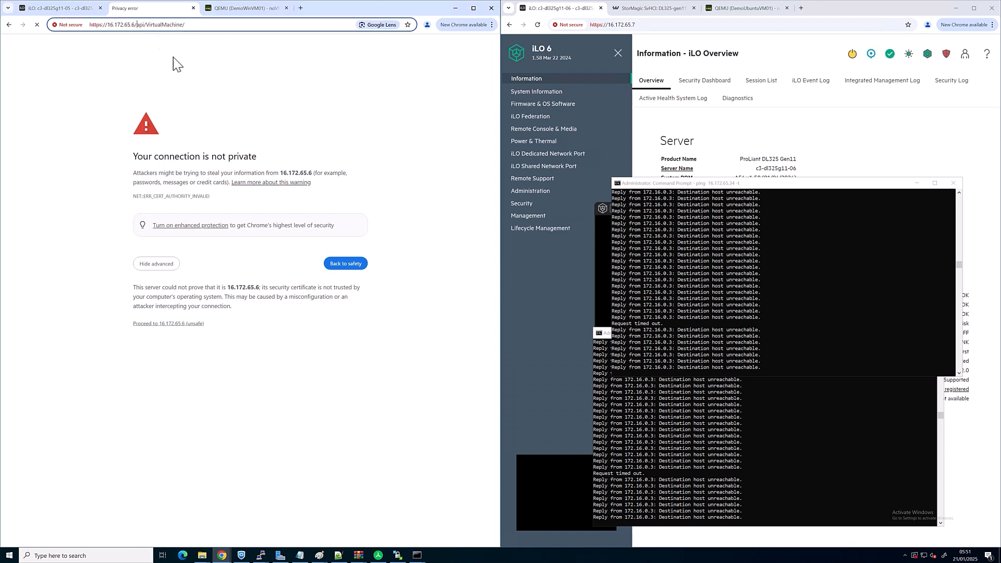
{"action": "key", "text": "BackSpace"}
{"action": "key", "text": "BackSpace"}
{"action": "key", "text": "BackSpace"}
{"action": "key", "text": "BackSpace"}
{"action": "key", "text": "BackSpace"}
{"action": "key", "text": "BackSpace"}
{"action": "key", "text": "BackSpace"}
{"action": "key", "text": "BackSpace"}
{"action": "key", "text": "BackSpace"}
{"action": "key", "text": "BackSpace"}
{"action": "key", "text": "BackSpace"}
{"action": "key", "text": "BackSpace"}
{"action": "key", "text": "BackSpace"}
{"action": "key", "text": "BackSpace"}
{"action": "key", "text": "BackSpace"}
{"action": "key", "text": "BackSpace"}
{"action": "key", "text": "BackSpace"}
{"action": "key", "text": "BackSpace"}
{"action": "key", "text": "BackSpace"}
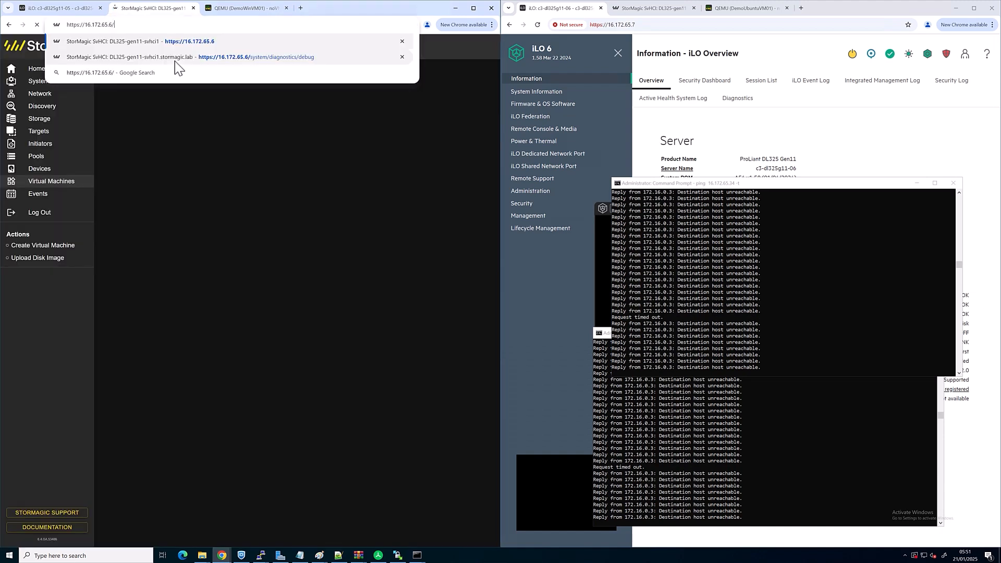
{"action": "left_click", "coordinate": [307, 158]}
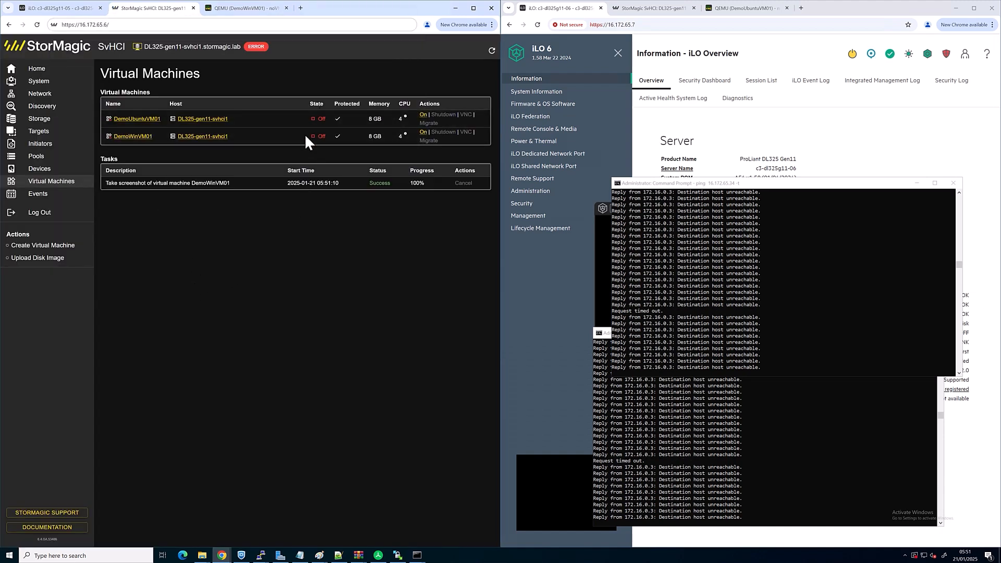
- Open Storage and inspect the first VM disk target's Unsynchronized state in the Targets table
{"action": "left_click", "coordinate": [46, 119]}
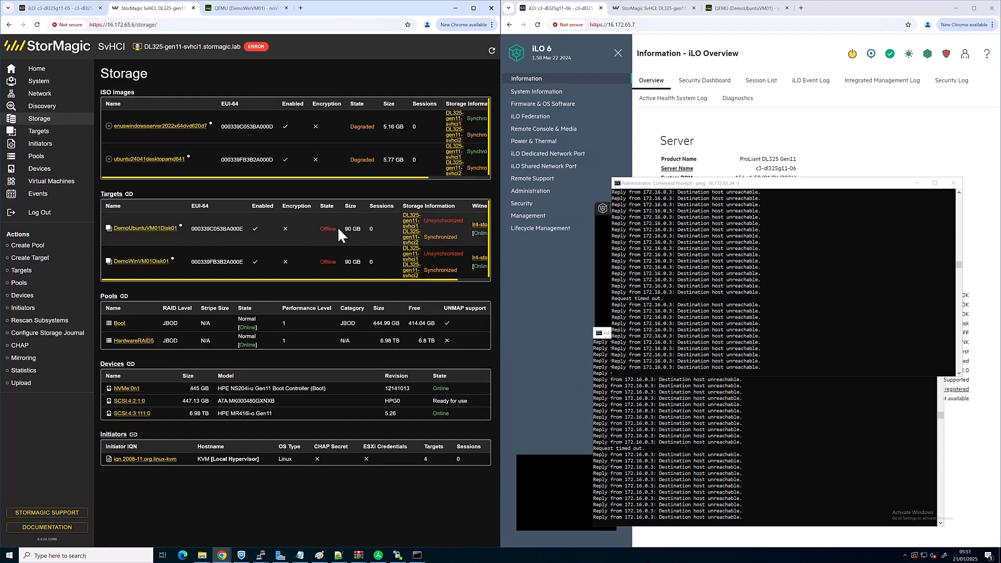
{"action": "left_click_drag", "start_coordinate": [431, 220], "coordinate": [454, 221]}
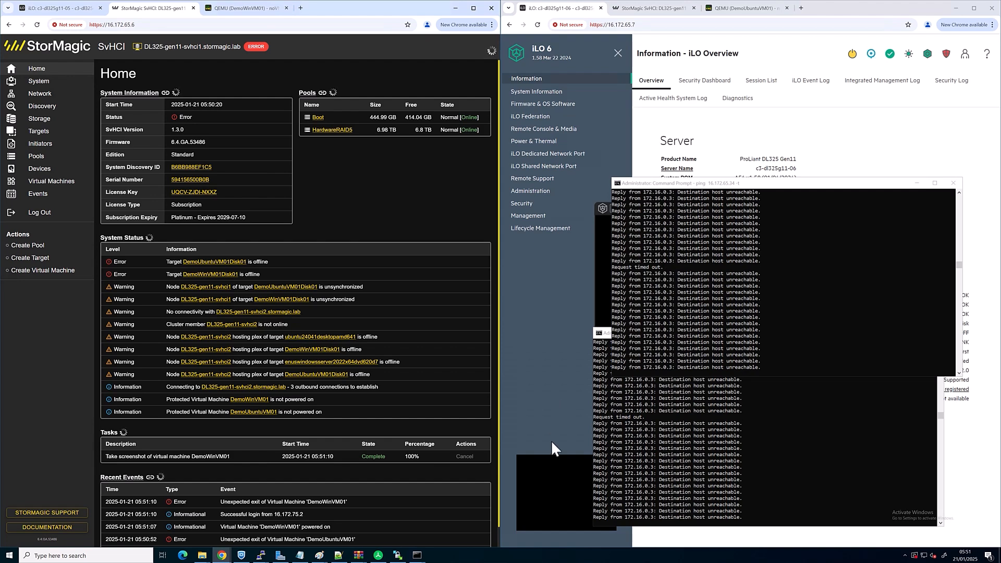
- Power c3-dl325g11-06 back on with a Momentary Press, then check Virtual Machines on both nodes
{"action": "left_click", "coordinate": [602, 209]}
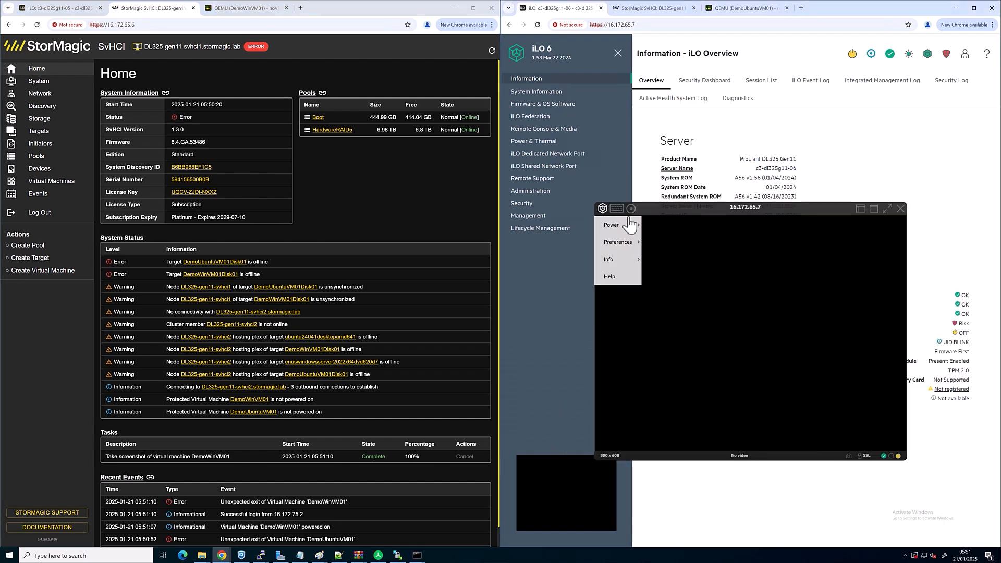
{"action": "mouse_move", "coordinate": [629, 224]}
{"action": "left_click", "coordinate": [680, 227]}
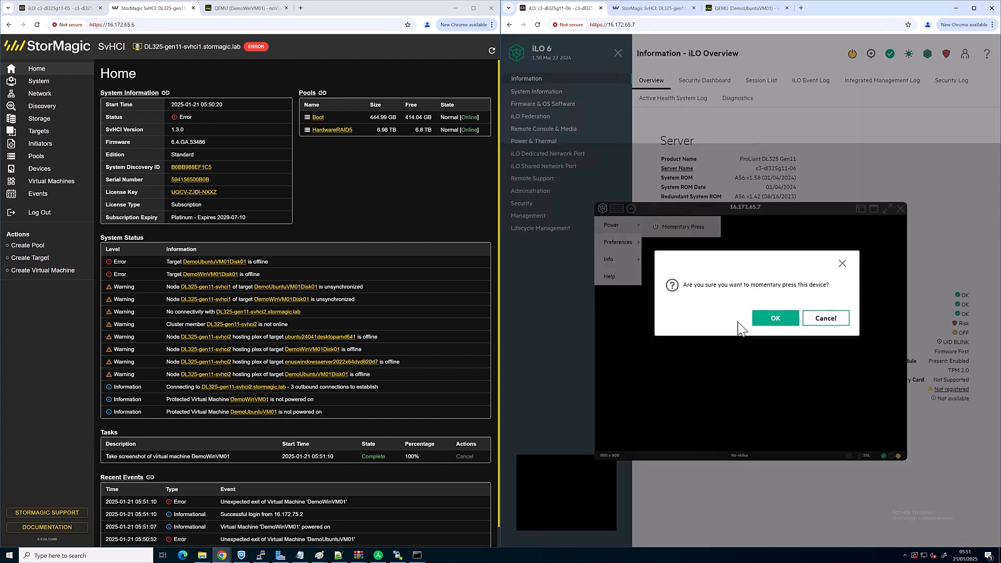
{"action": "left_click", "coordinate": [770, 319]}
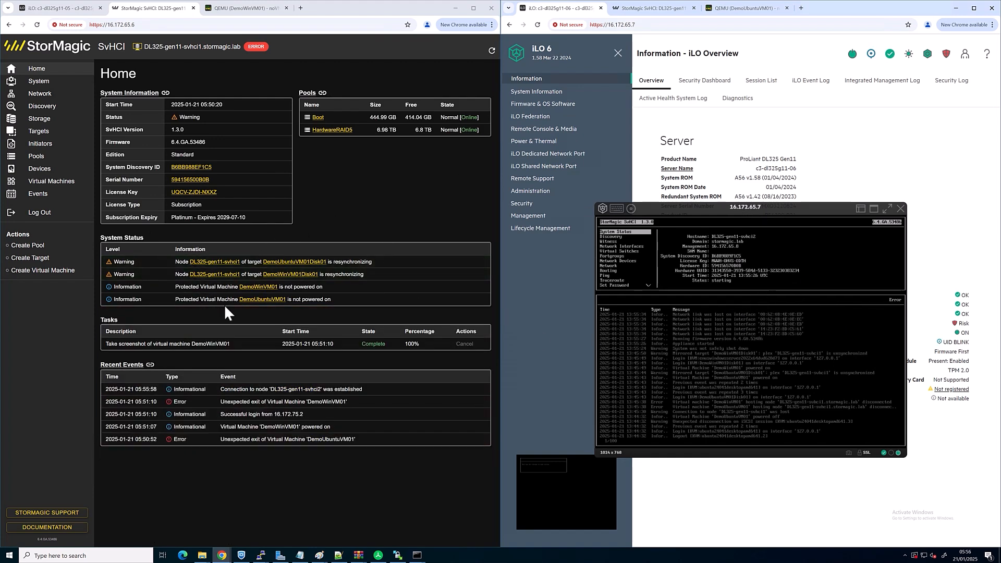
{"action": "left_click", "coordinate": [61, 182]}
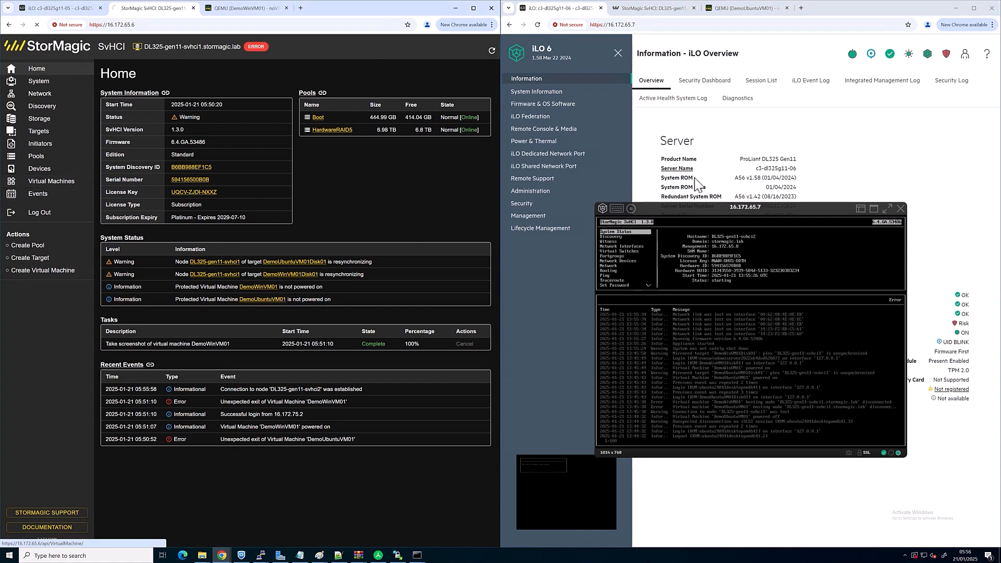
{"action": "left_click", "coordinate": [677, 7]}
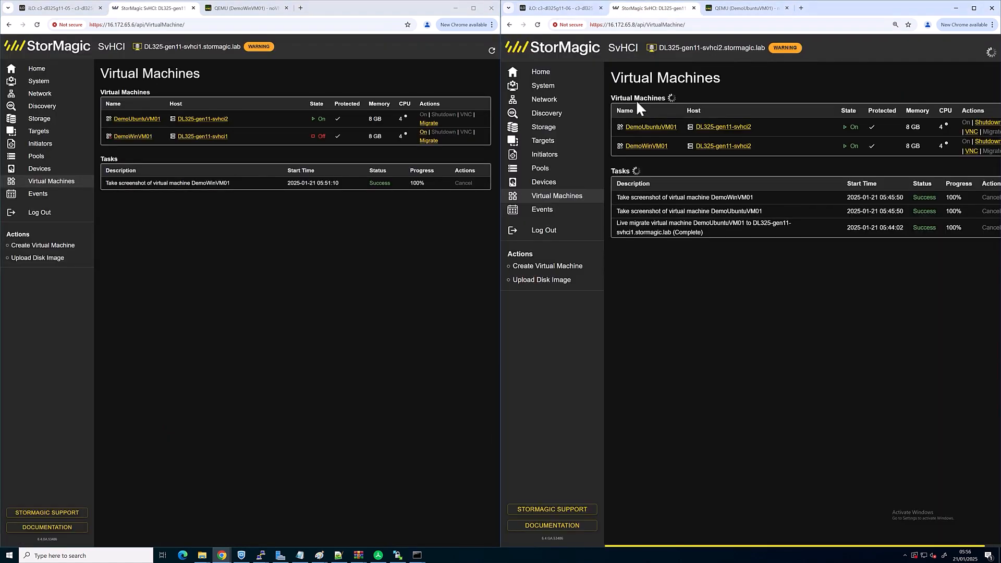